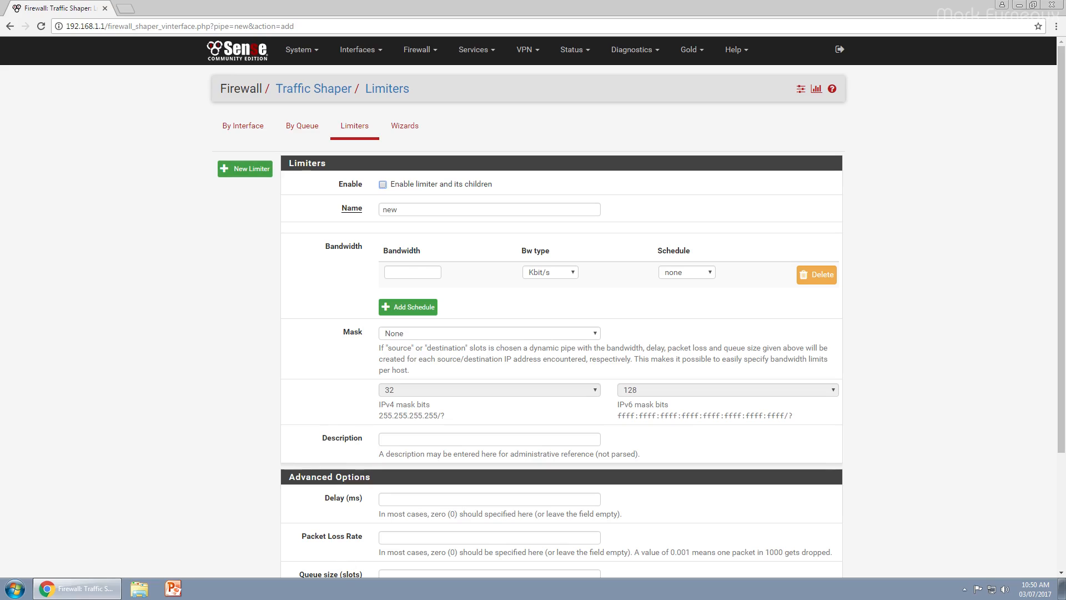
# - Enable the new limiter and its children and name it limit1
pyautogui.scroll(-3, 533, 311)
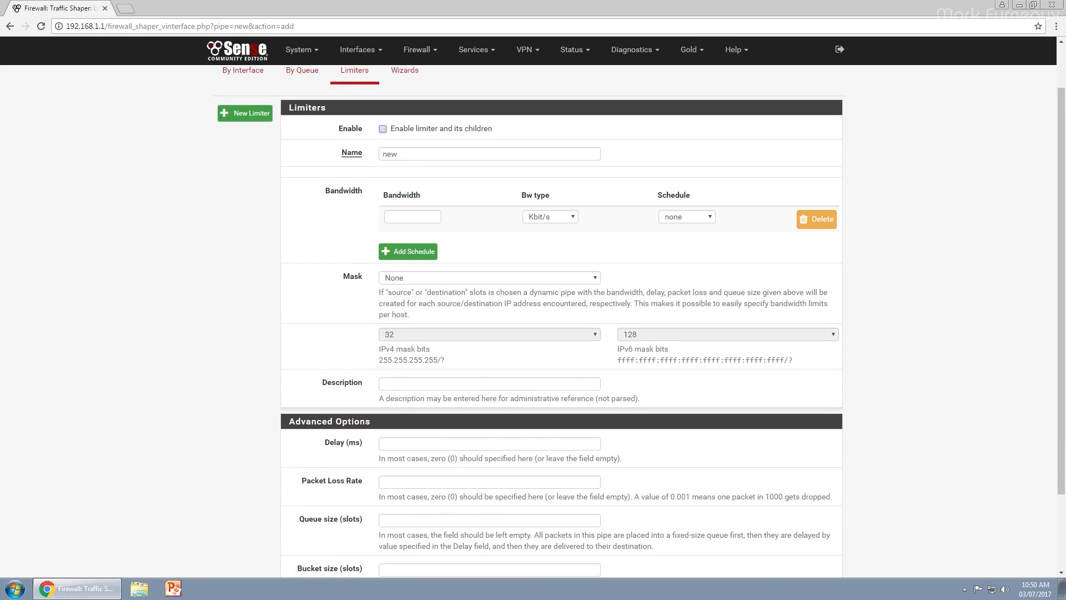
pyautogui.scroll(3, 533, 311)
pyautogui.scroll(-3, 533, 311)
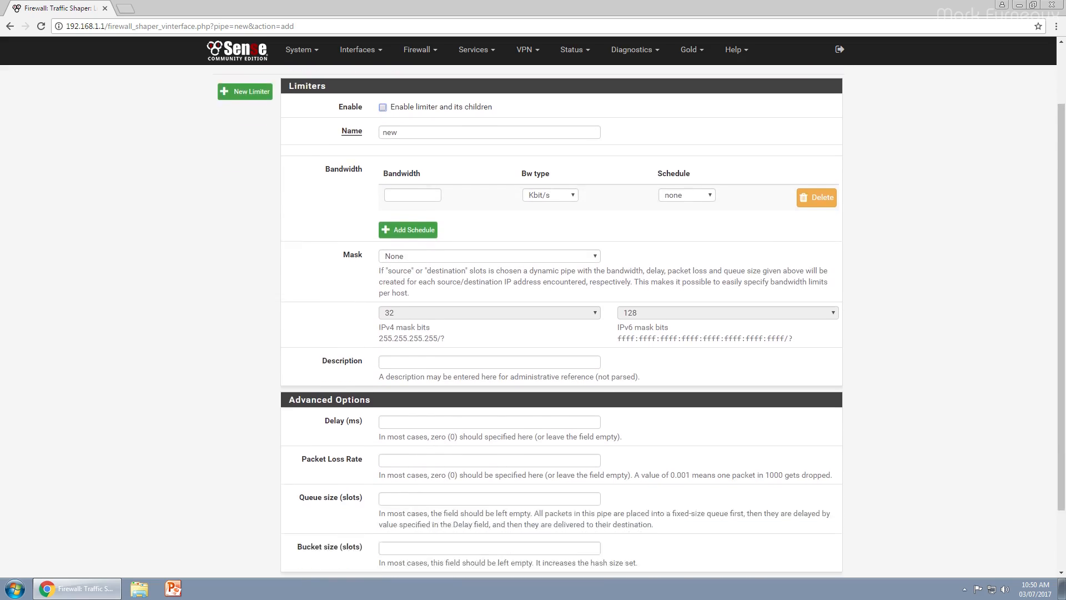
pyautogui.scroll(3, 533, 311)
pyautogui.scroll(-1, 533, 311)
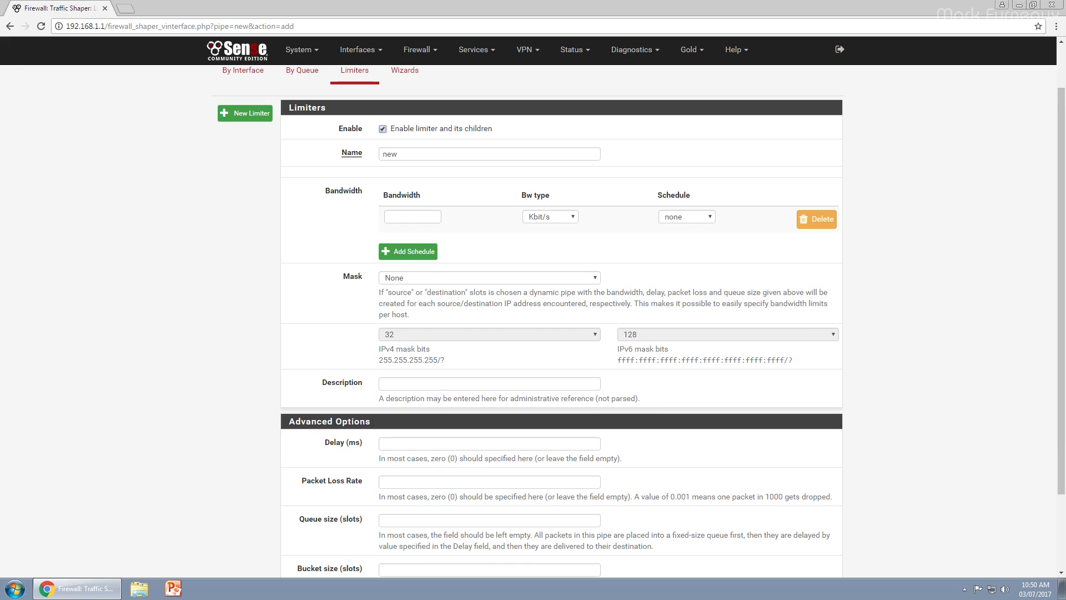
pyautogui.press('Tab')
pyautogui.press('BackSpace')
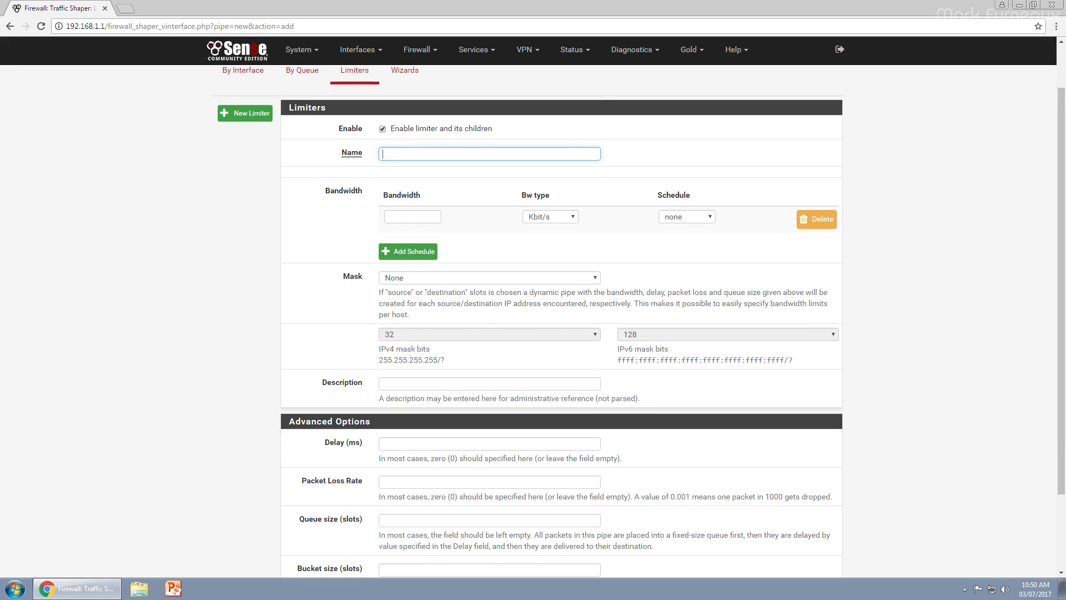
pyautogui.write('limit1')
pyautogui.click(694, 154)
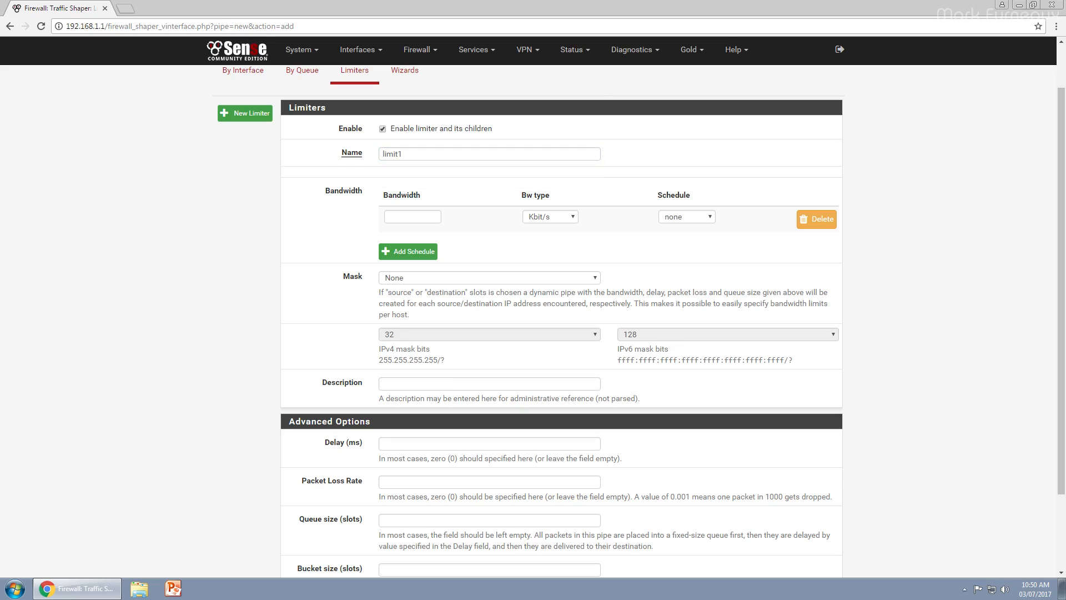
# - Set the limiter's bandwidth to 100 Kbit/s with no schedule
pyautogui.scroll(-1, 533, 311)
pyautogui.scroll(1, 533, 311)
pyautogui.click(413, 216)
pyautogui.scroll(1, 533, 311)
pyautogui.scroll(-1, 533, 311)
pyautogui.write('100')
pyautogui.click(479, 238)
pyautogui.click(687, 217)
pyautogui.click(627, 244)
# - Add three extra bandwidth schedule rows to the limiter and delete them again
pyautogui.click(408, 251)
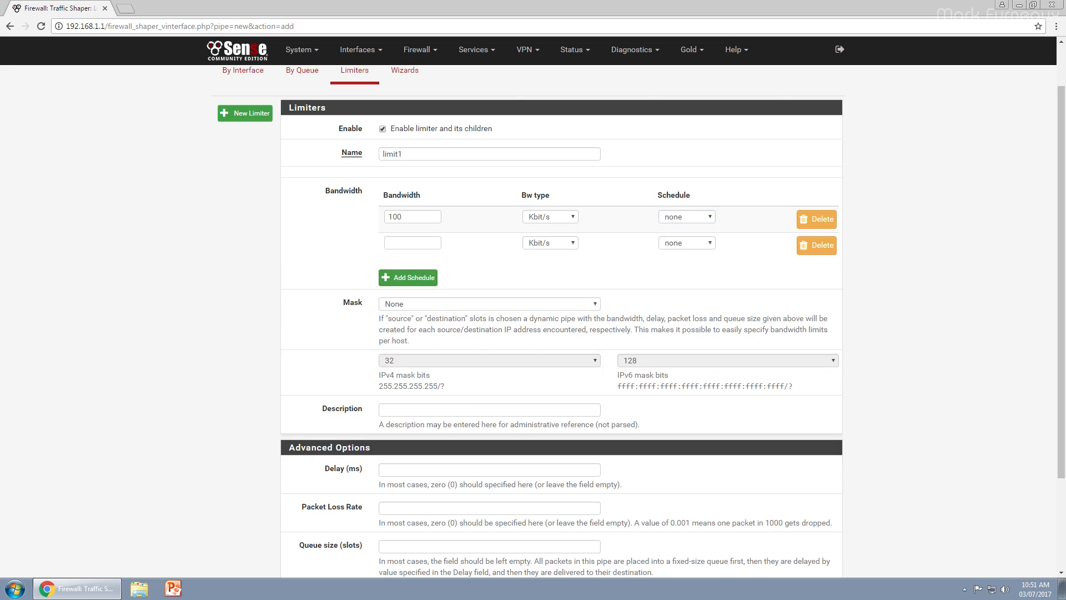
pyautogui.click(408, 277)
pyautogui.click(408, 303)
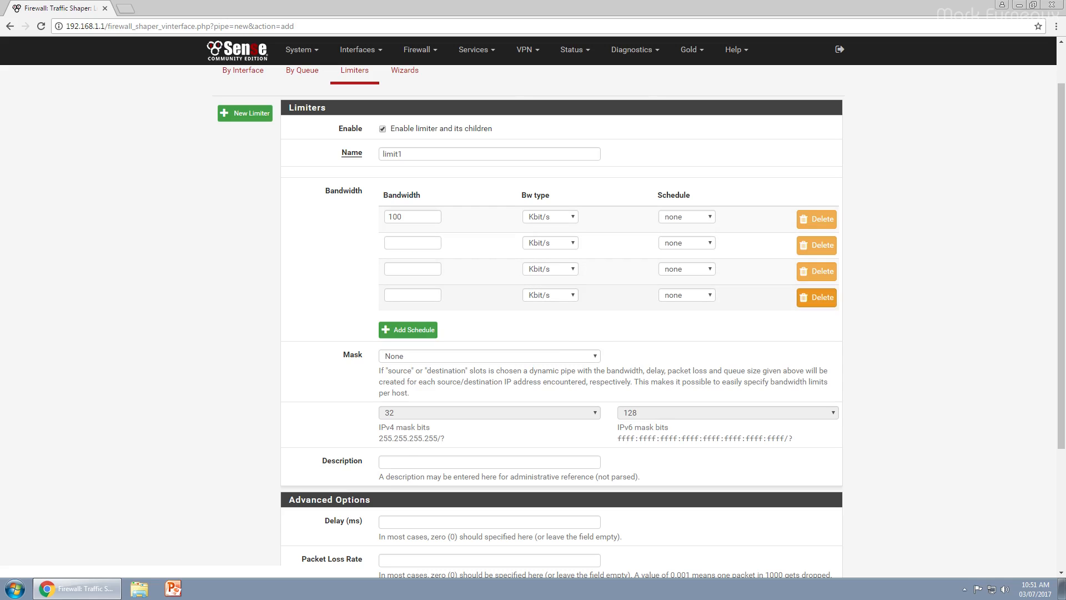
pyautogui.click(816, 297)
pyautogui.click(816, 270)
pyautogui.click(816, 245)
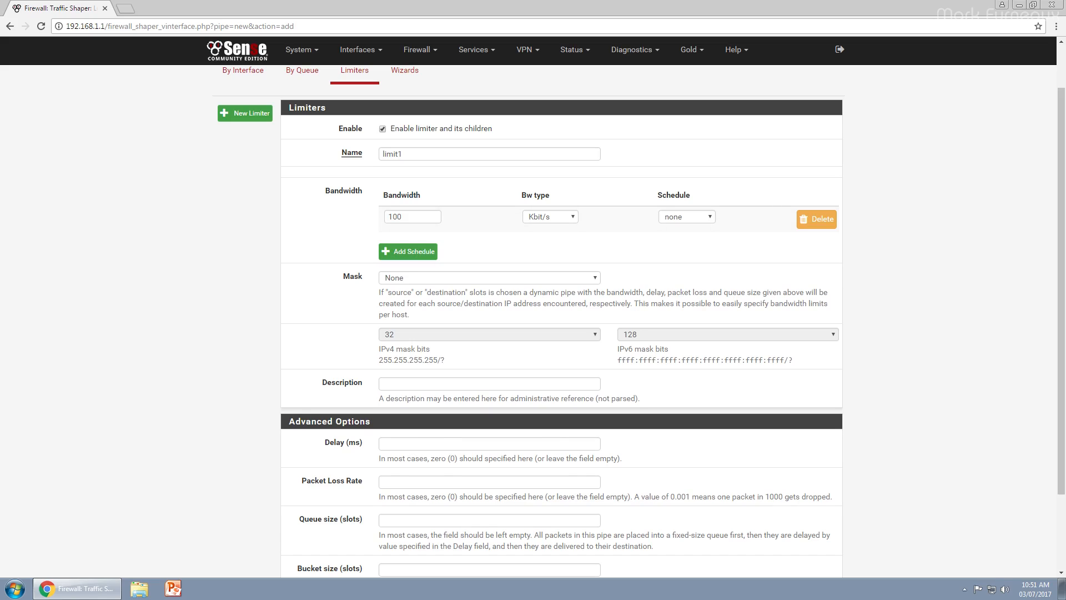
# - Set the limiter's mask to Destination addresses with 24 IPv4 mask bits, after trying Source addresses
pyautogui.scroll(-1, 561, 321)
pyautogui.scroll(1, 562, 321)
pyautogui.click(488, 277)
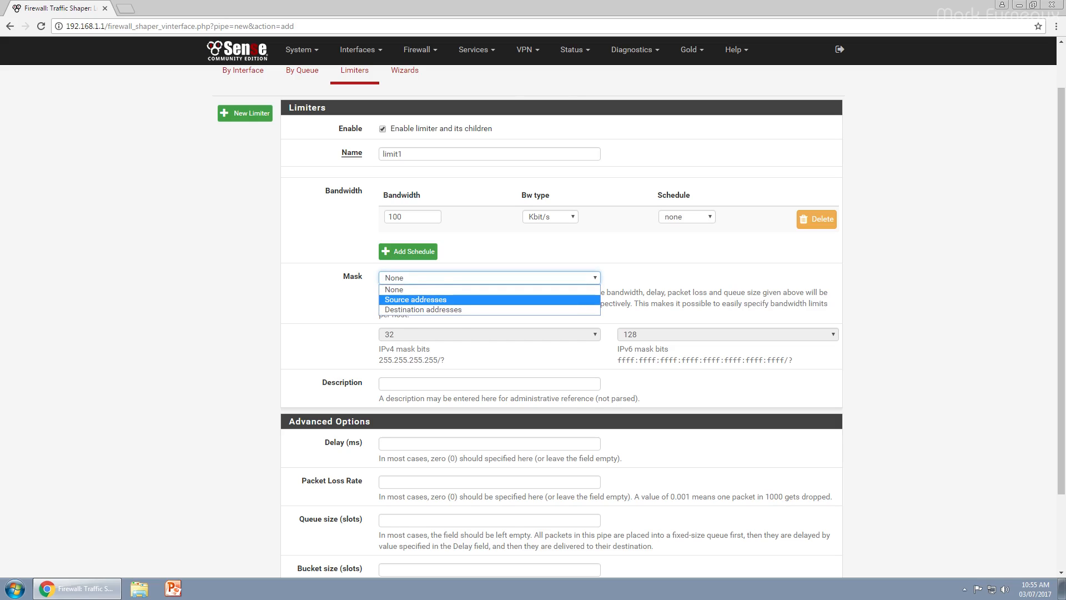
pyautogui.press('Return')
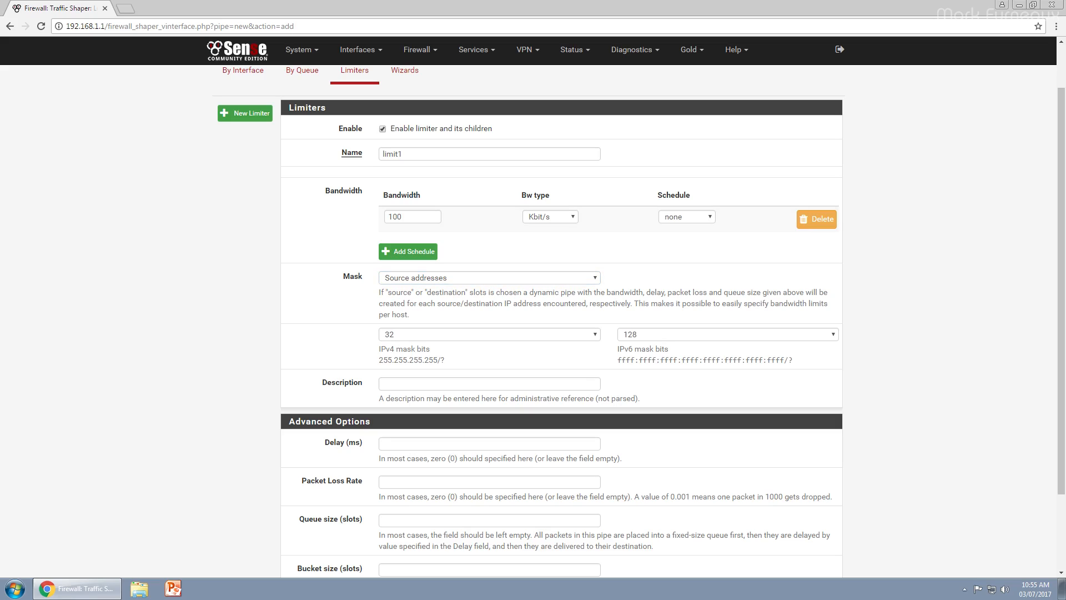
pyautogui.click(489, 278)
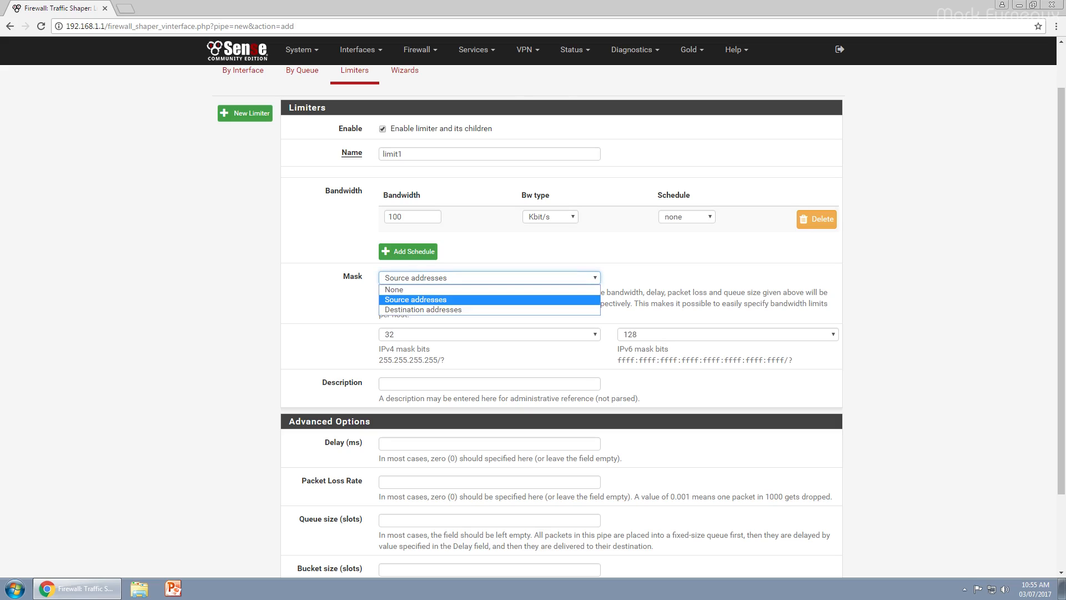
pyautogui.click(459, 310)
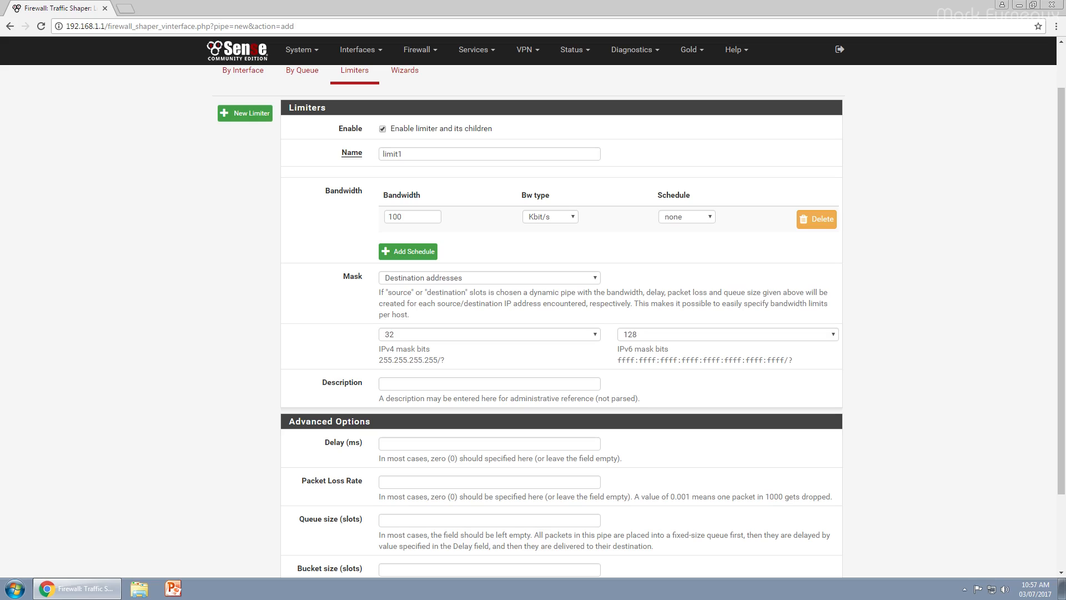
pyautogui.click(490, 334)
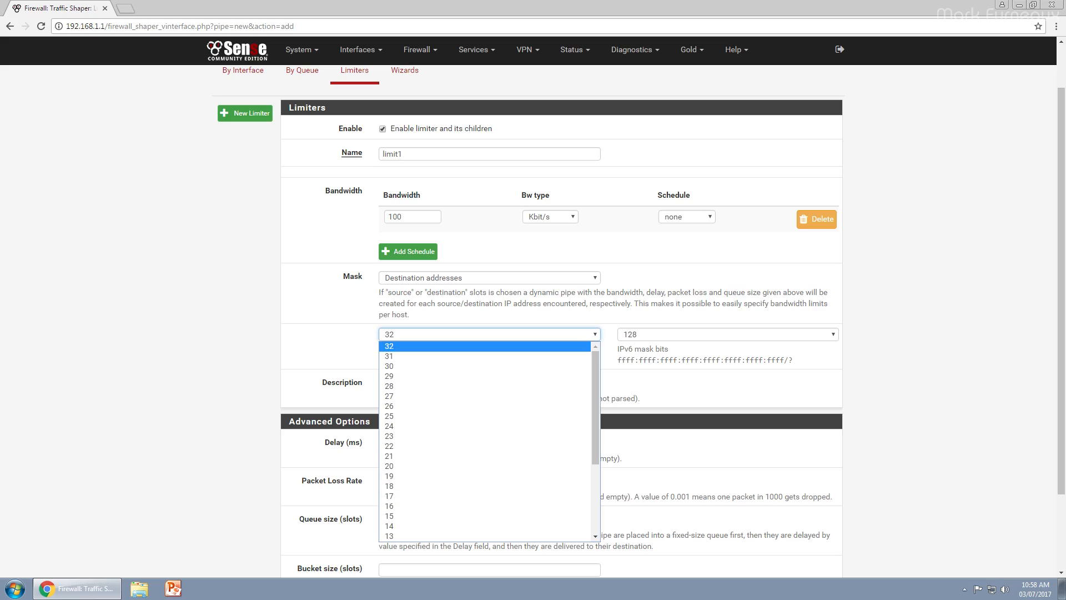
pyautogui.click(480, 426)
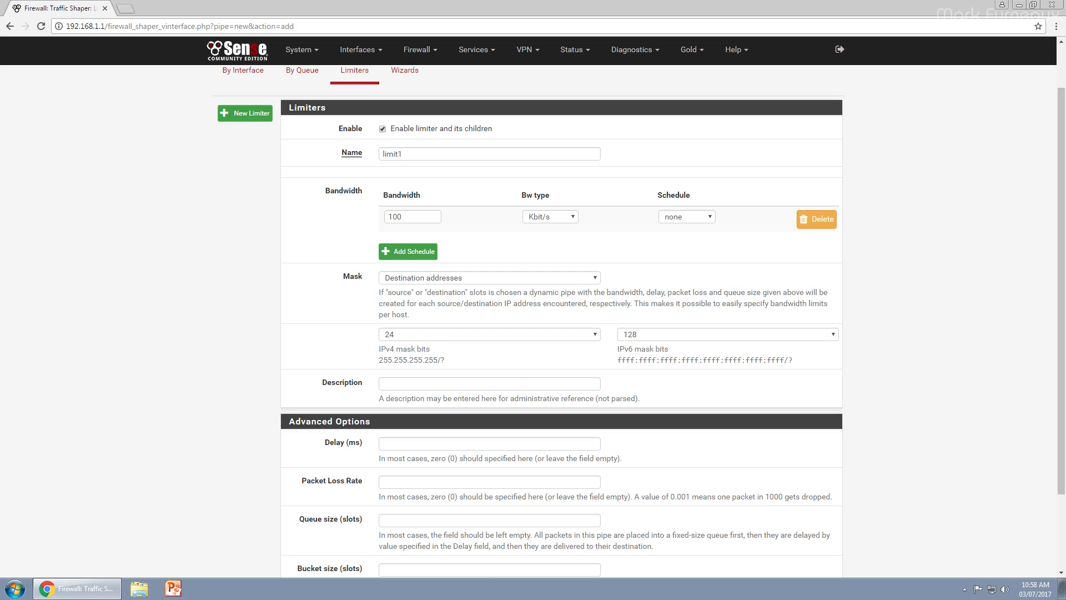
# - Set the limiter's delay to 200 ms in the advanced options, leaving the description empty
pyautogui.scroll(-3, 533, 322)
pyautogui.click(489, 286)
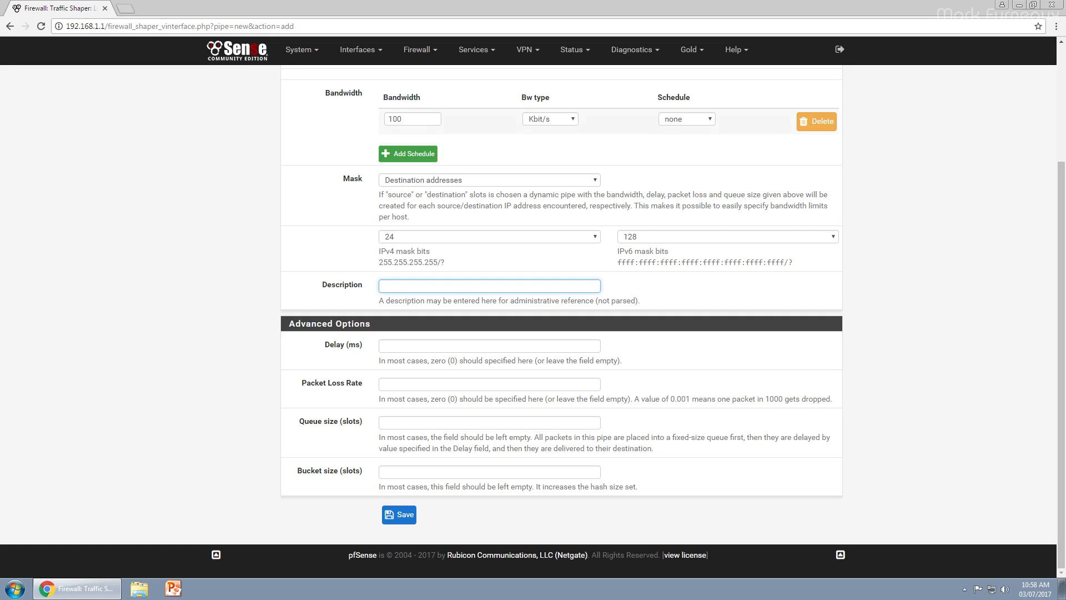
pyautogui.scroll(3, 533, 311)
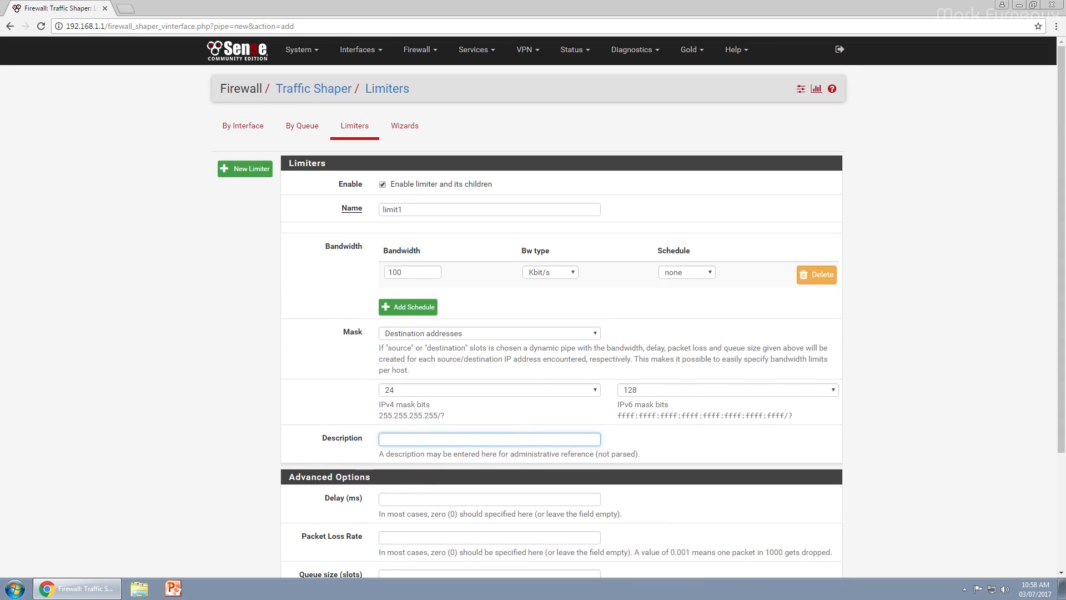
pyautogui.scroll(-3, 533, 311)
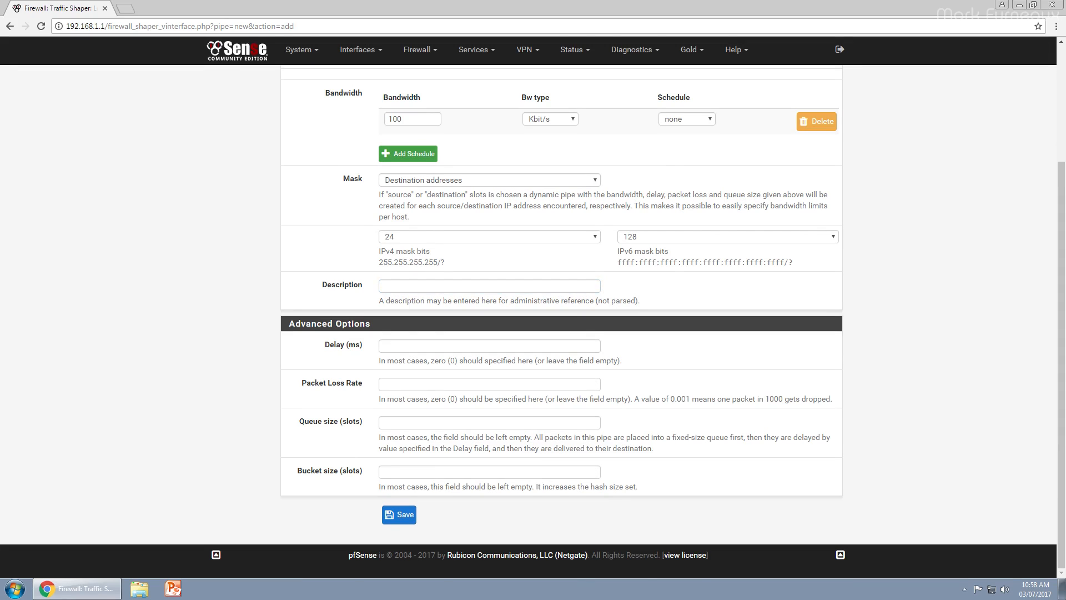
pyautogui.click(489, 346)
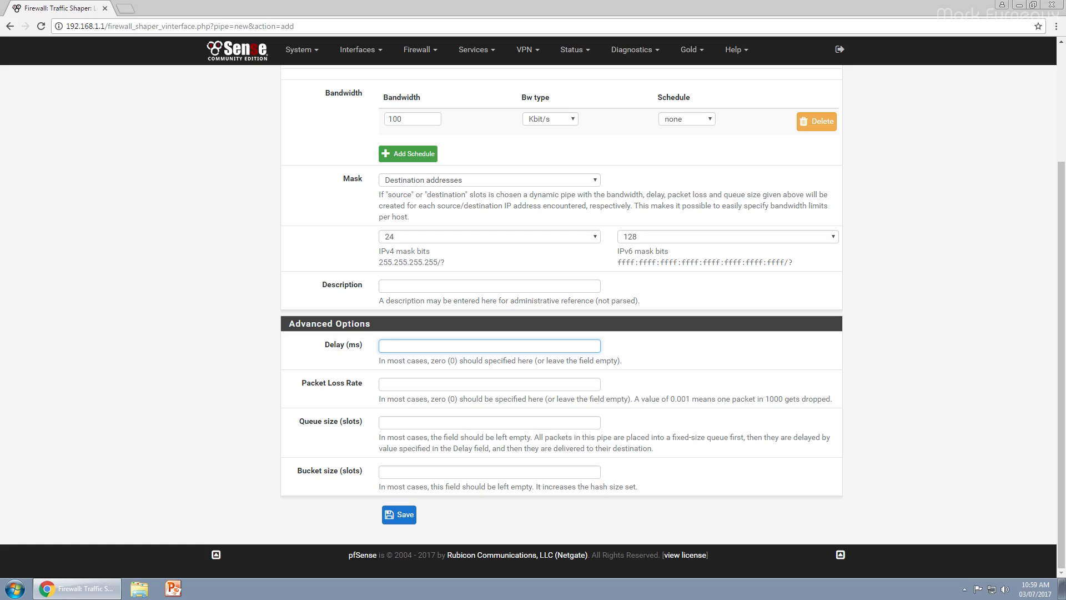
pyautogui.write('200')
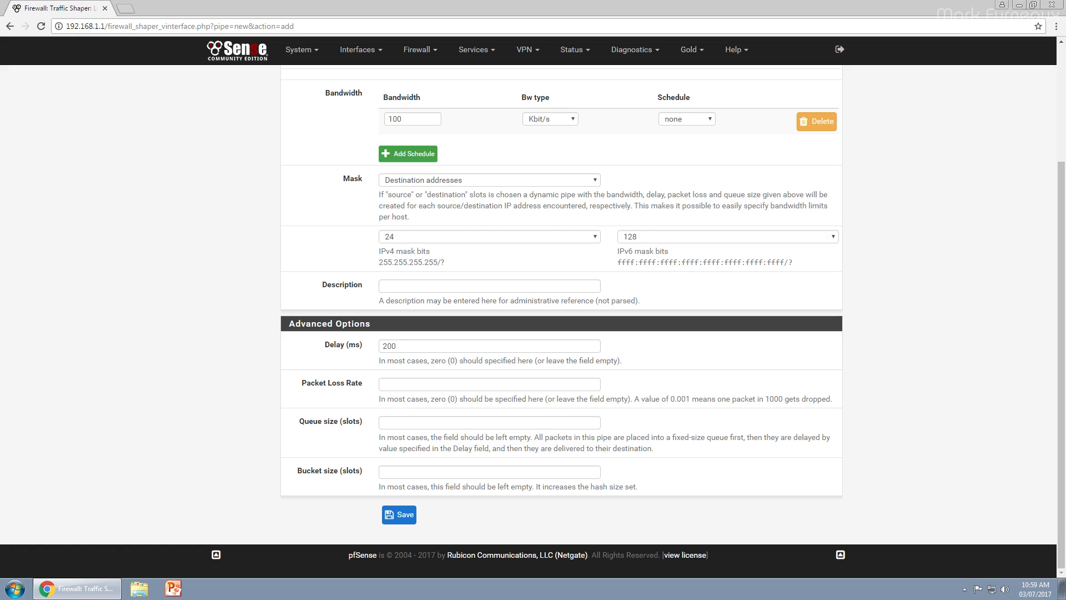
pyautogui.click(398, 346)
pyautogui.moveTo(382, 346); pyautogui.dragTo(398, 346)
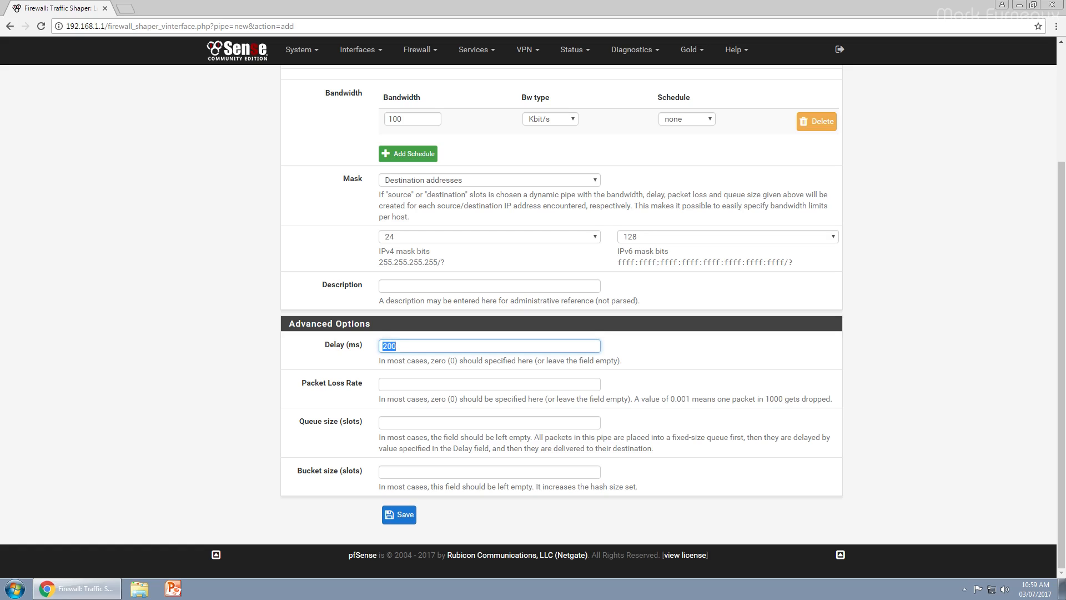
pyautogui.click(397, 346)
pyautogui.click(666, 347)
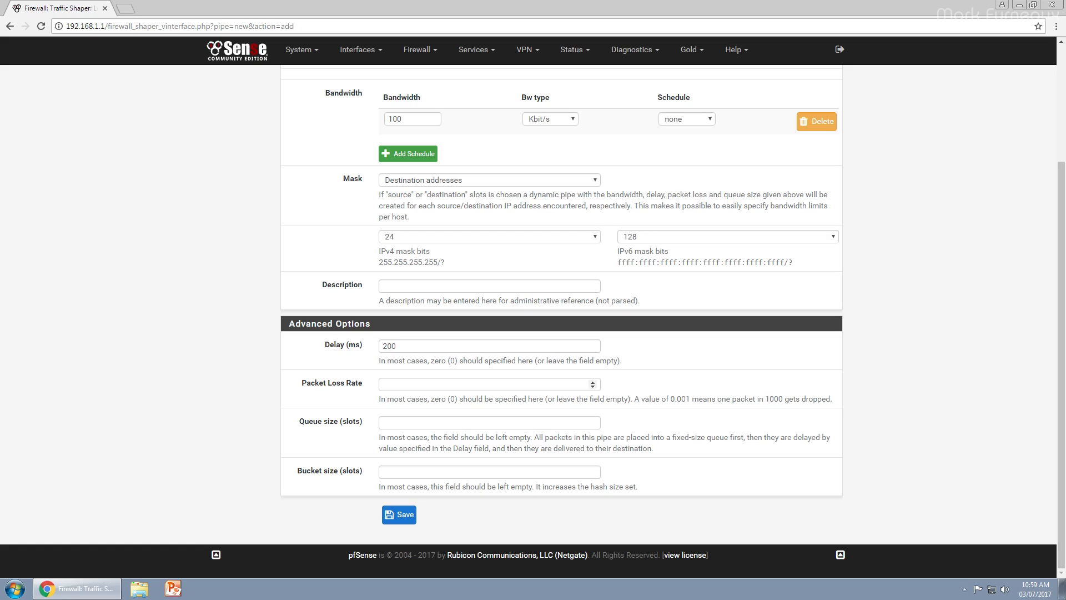
# - Set the limiter's mask to None, leaving the packet loss rate empty
pyautogui.click(478, 384)
pyautogui.scroll(2, 533, 311)
pyautogui.click(489, 291)
pyautogui.click(444, 303)
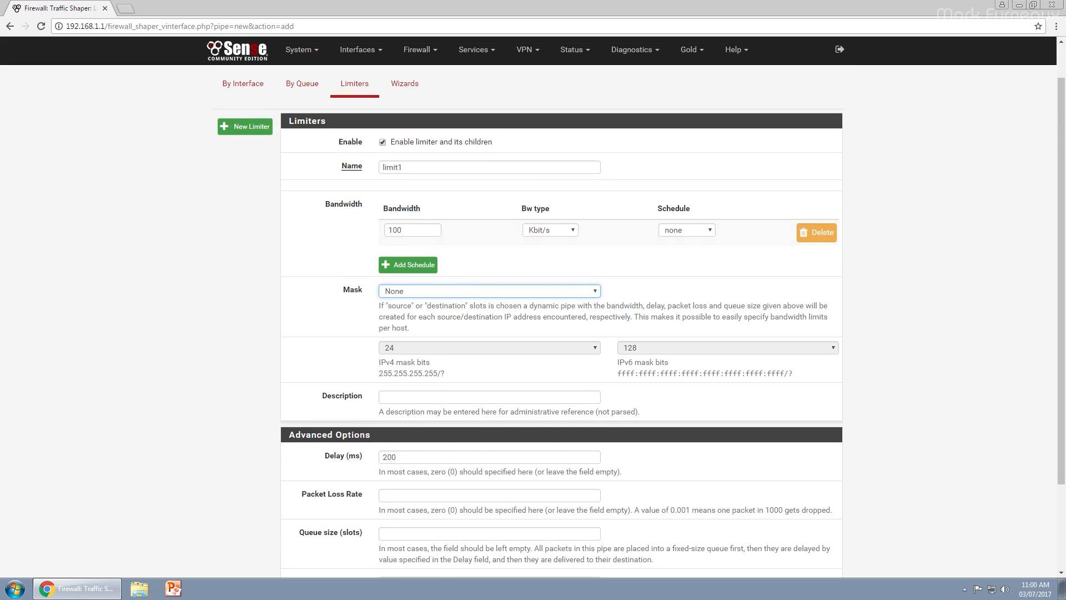
# - Save the limiter and apply the traffic shaper changes
pyautogui.scroll(-2, 533, 325)
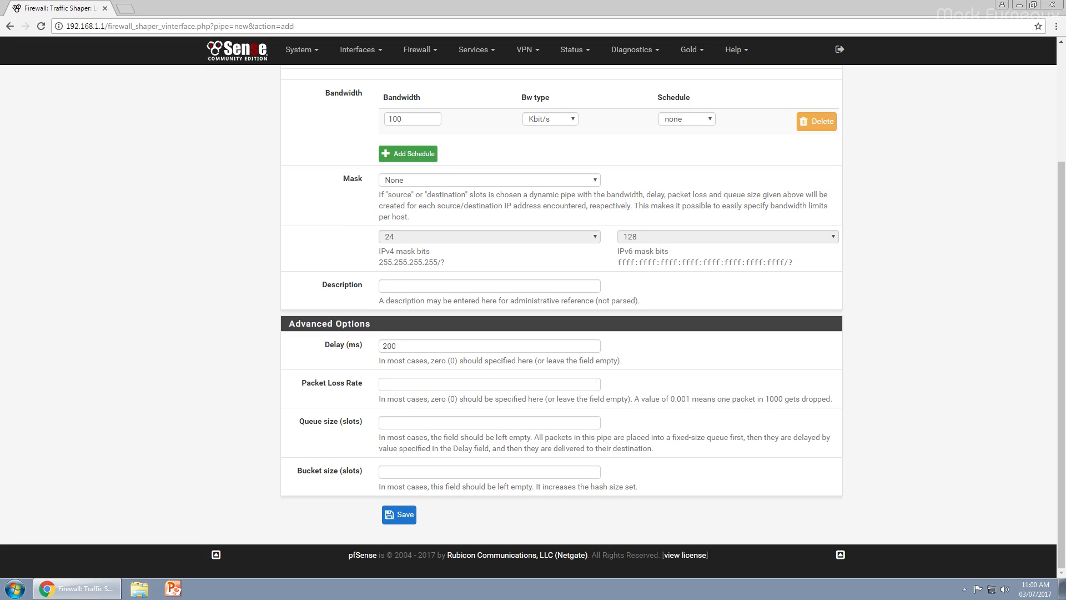
pyautogui.click(399, 514)
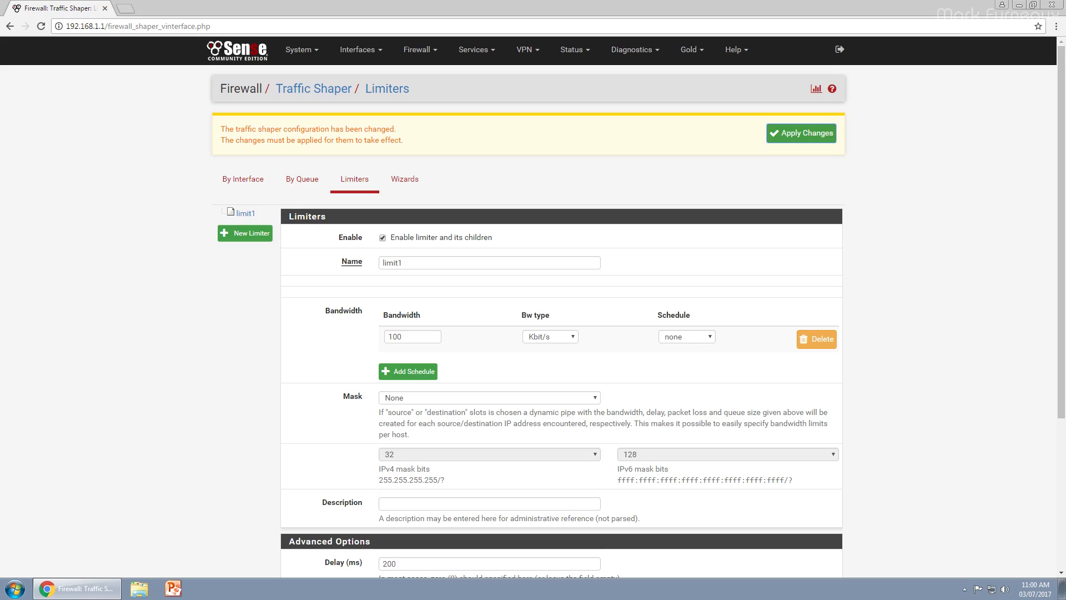
pyautogui.click(801, 133)
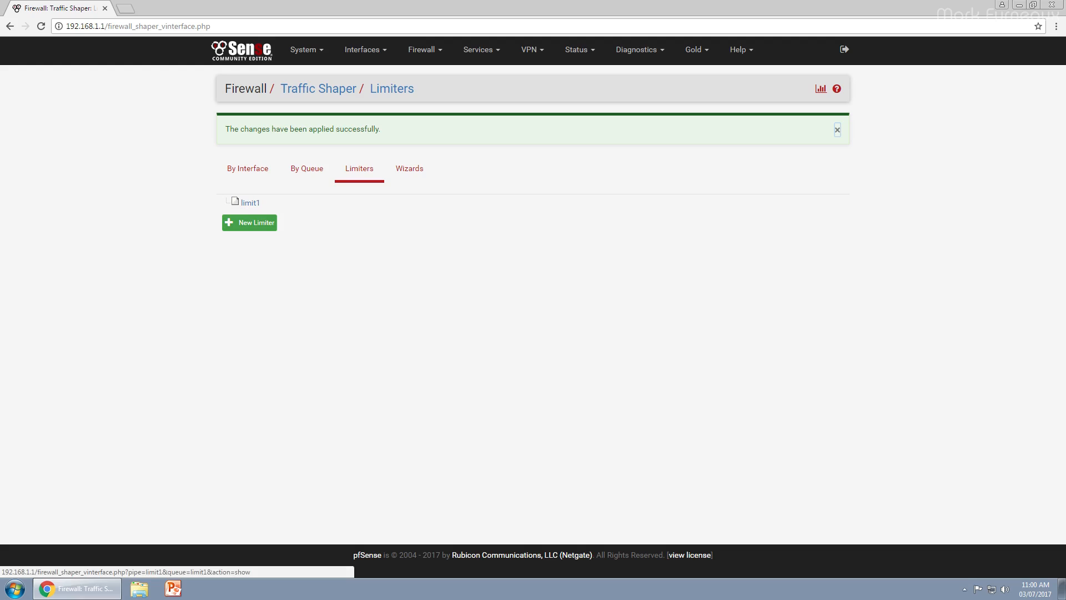
# - Open the limit1 limiter and review its saved settings
pyautogui.click(250, 202)
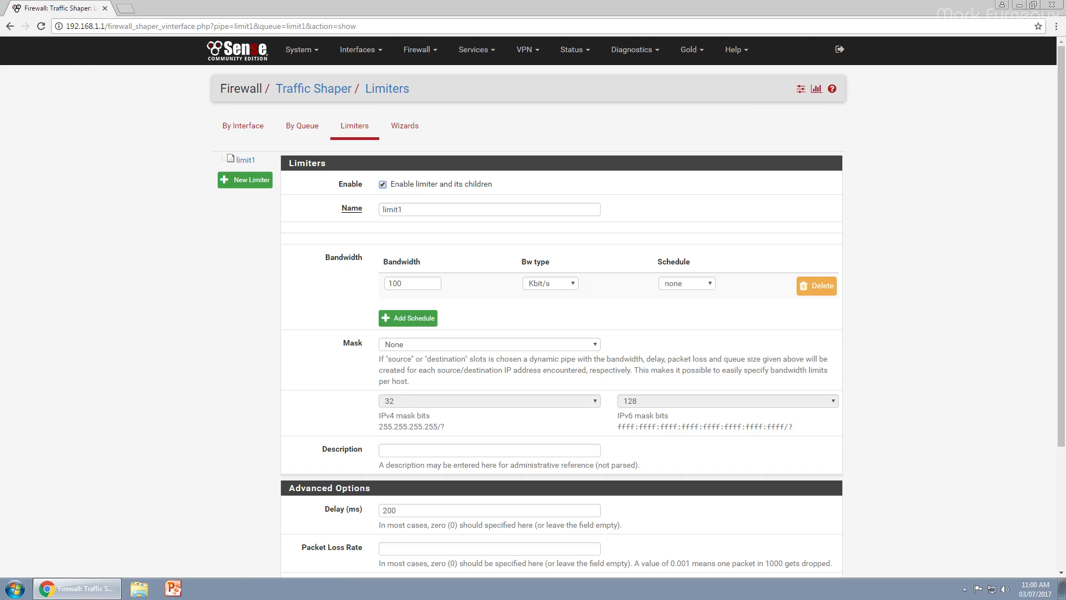
pyautogui.scroll(-3, 533, 322)
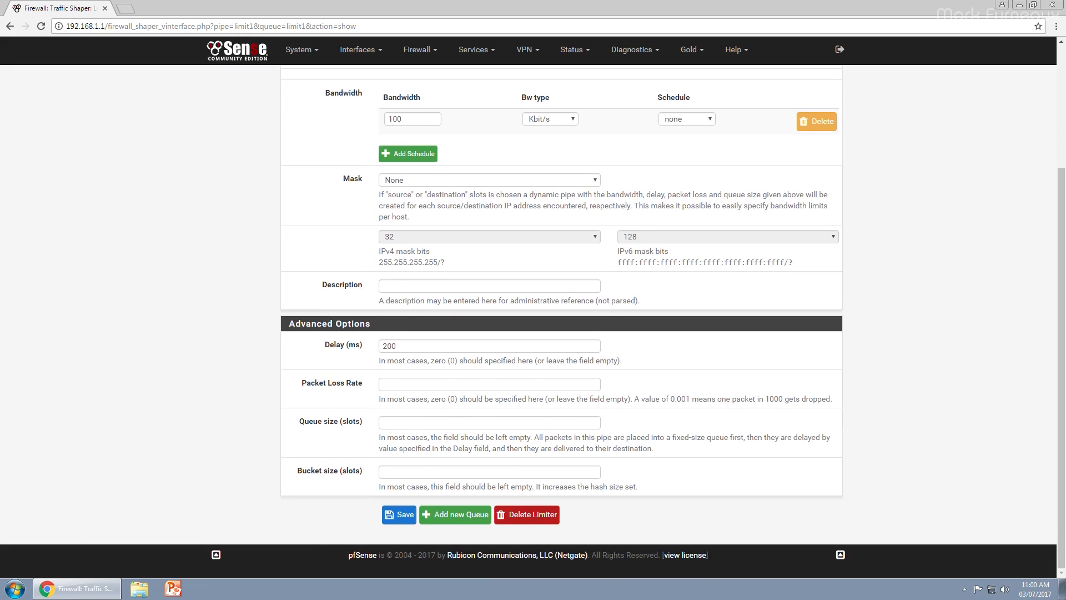
pyautogui.scroll(3, 533, 322)
# - Open the Limiter Info diagnostics page in a new browser tab and examine the limiter's bandwidth and delay
pyautogui.click(633, 50)
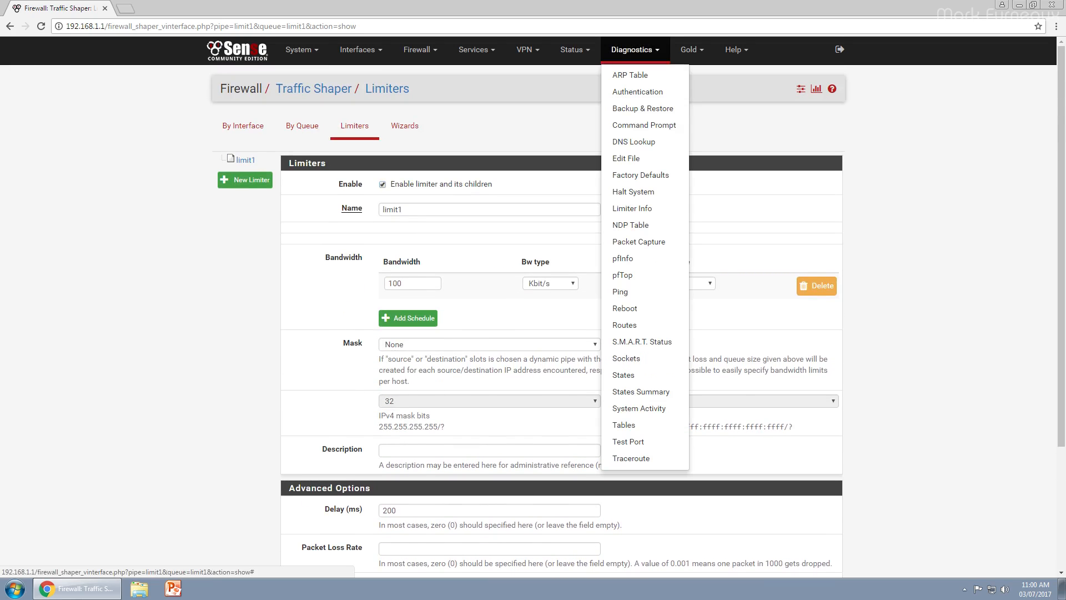
pyautogui.middleClick(631, 208)
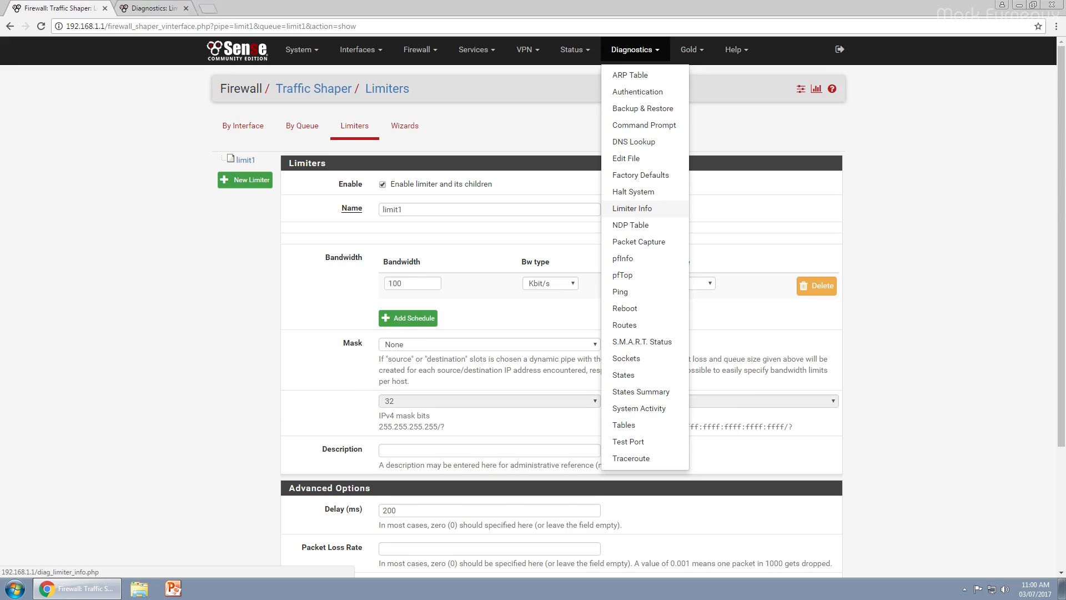
pyautogui.click(155, 8)
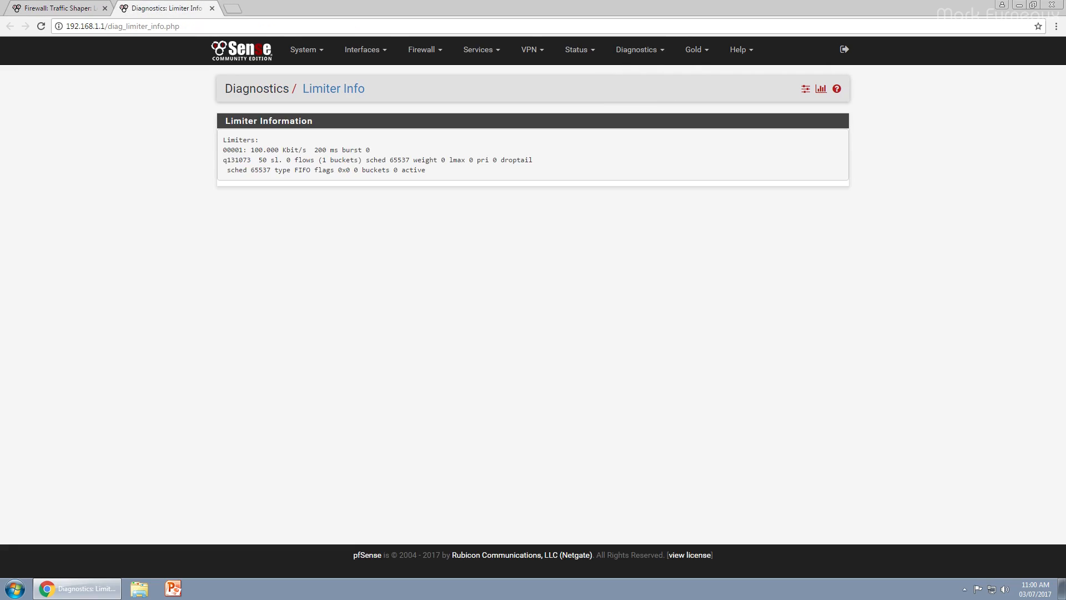
pyautogui.moveTo(255, 150)
pyautogui.mouseDown()
pyautogui.moveTo(295, 160)
pyautogui.moveTo(255, 150)
pyautogui.mouseUp()
# - Return to the limit1 settings page and review its general and advanced options
pyautogui.click(59, 8)
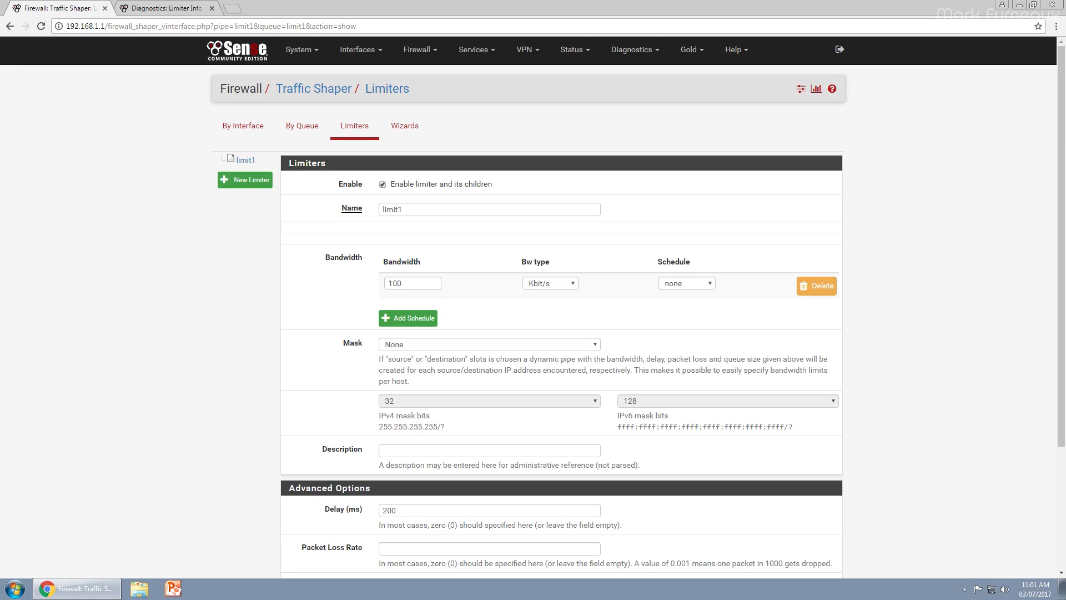
pyautogui.scroll(-2, 555, 322)
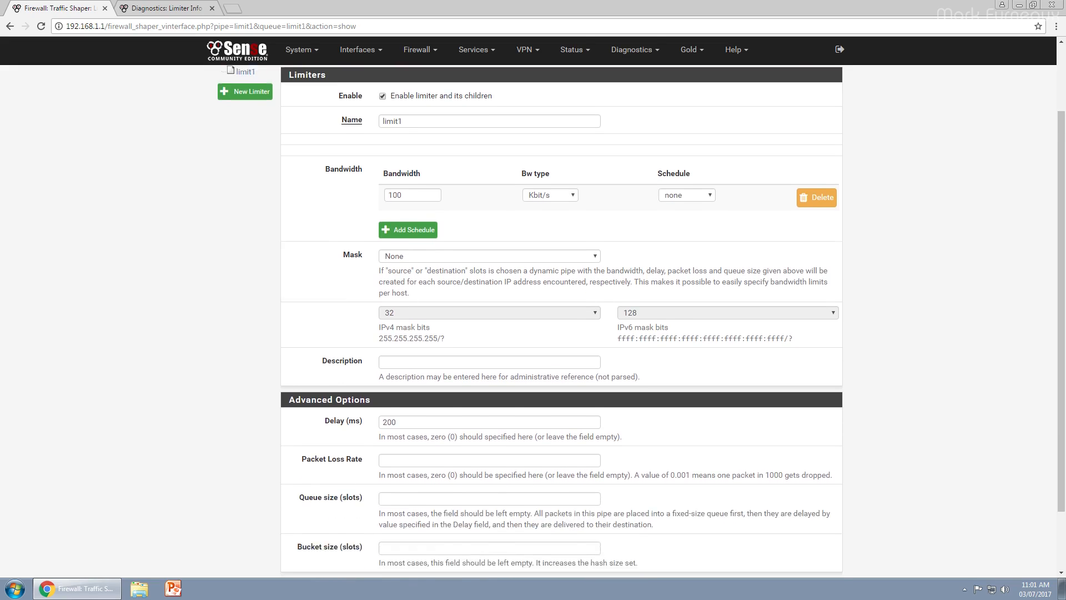
pyautogui.scroll(-1, 555, 322)
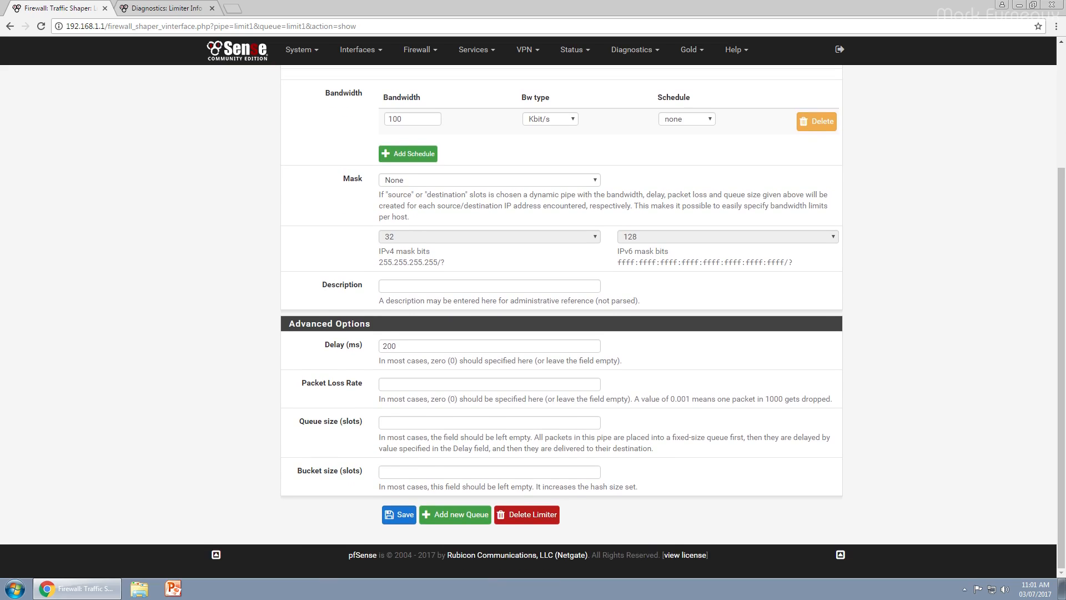
pyautogui.scroll(3, 555, 322)
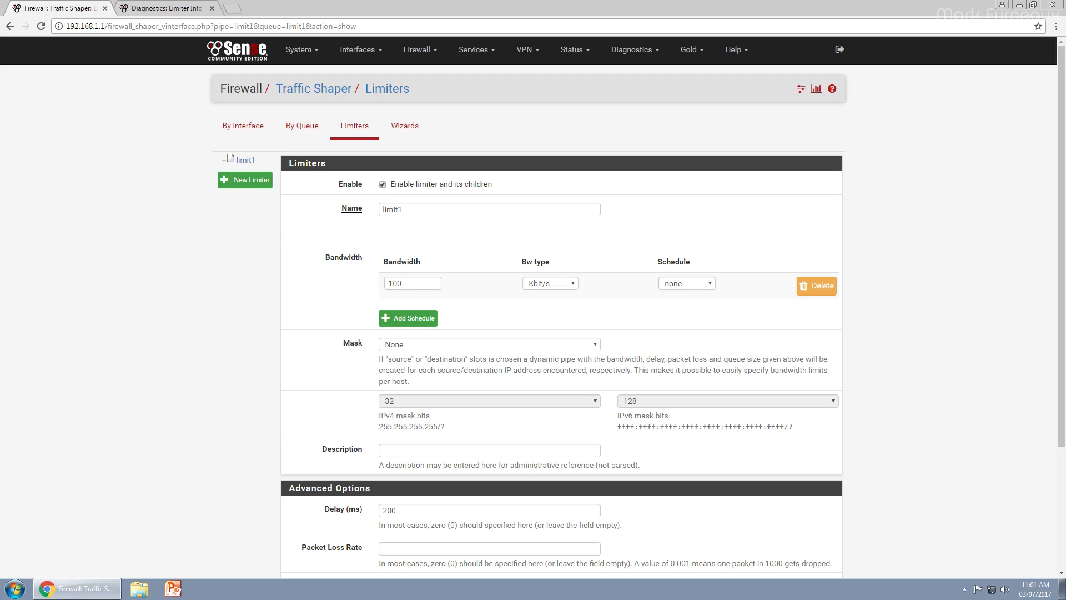
pyautogui.scroll(-3, 561, 322)
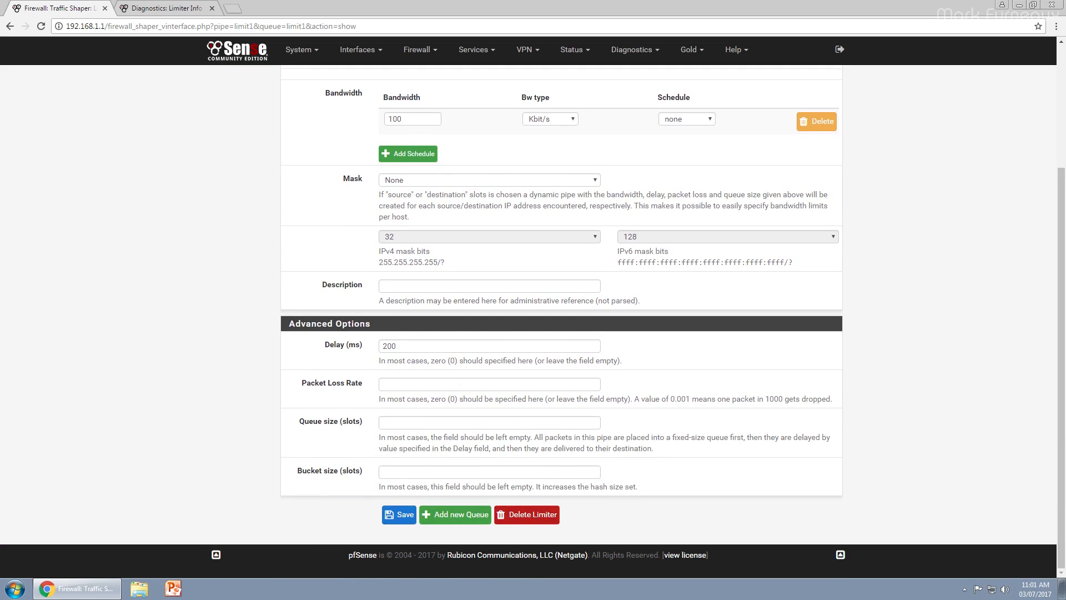
# - Add a new queue under the limit1 limiter, enable it and name it lqueue1
pyautogui.click(455, 514)
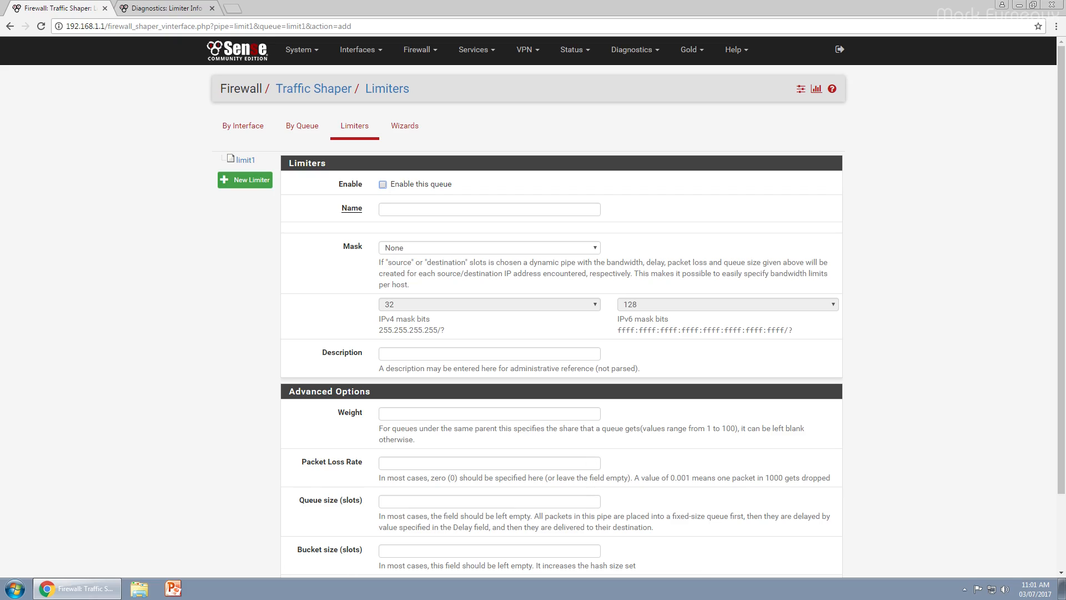
pyautogui.scroll(-3, 533, 322)
pyautogui.scroll(1, 533, 322)
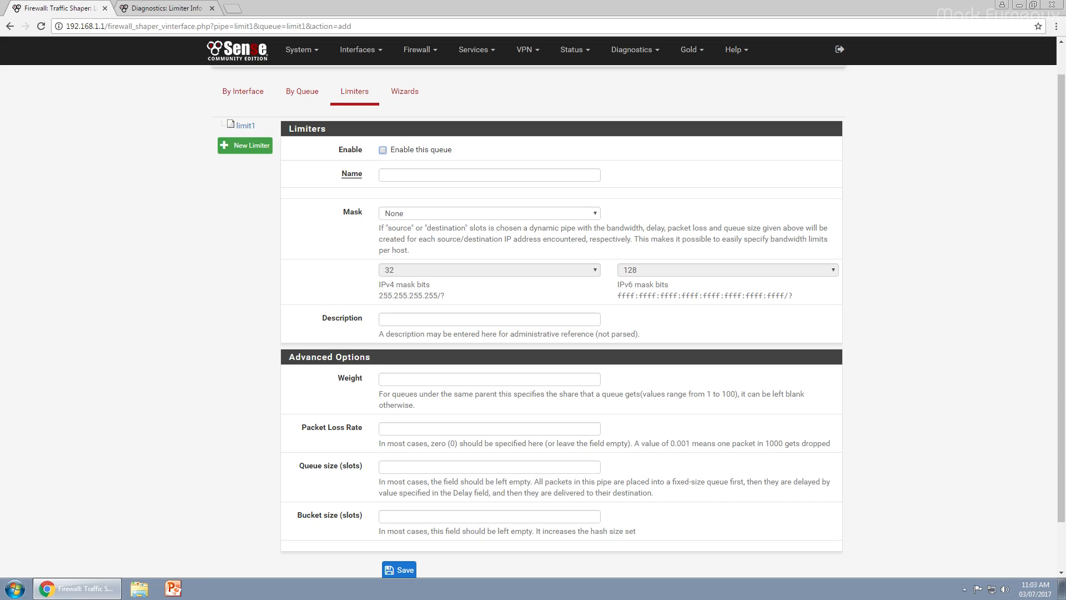
pyautogui.click(483, 379)
pyautogui.click(444, 175)
pyautogui.write('l')
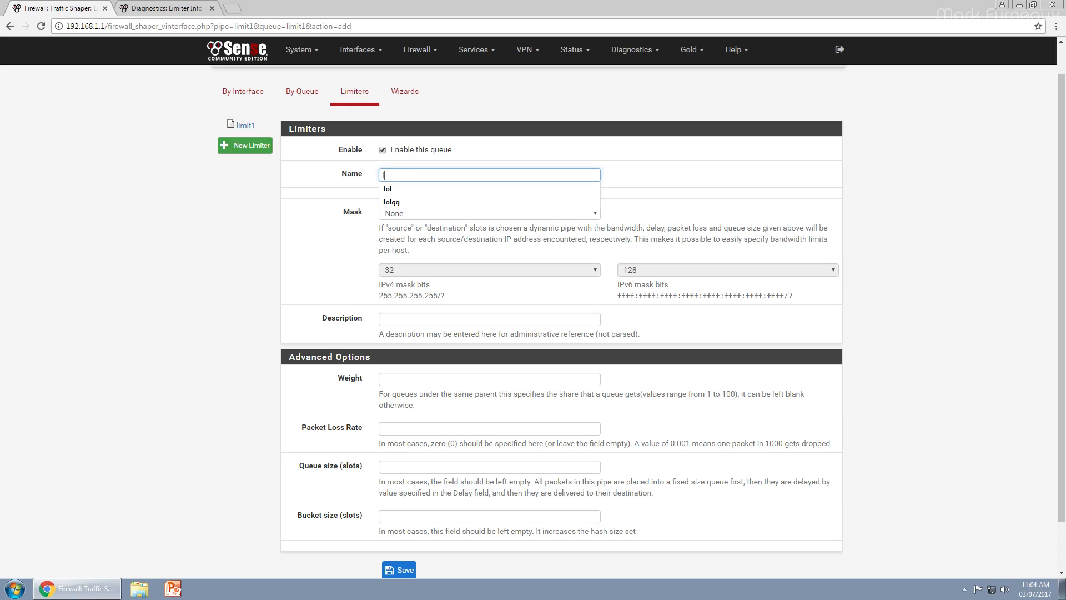
pyautogui.write('queue1')
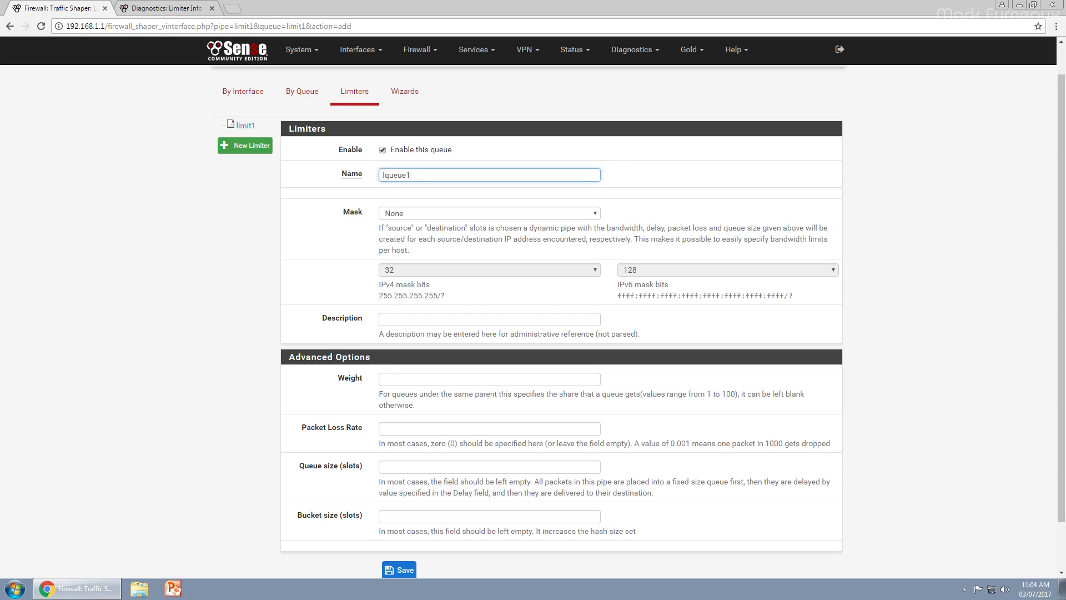
# - Set the lqueue1 weight to 50, then save the queue and apply the traffic shaper changes
pyautogui.click(478, 379)
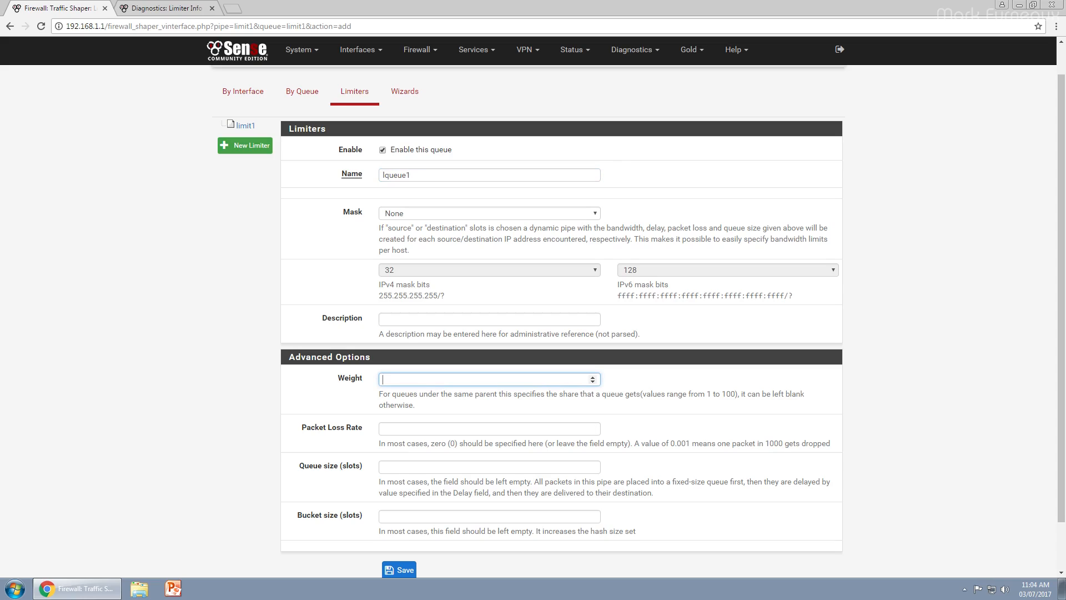
pyautogui.write('50')
pyautogui.click(688, 377)
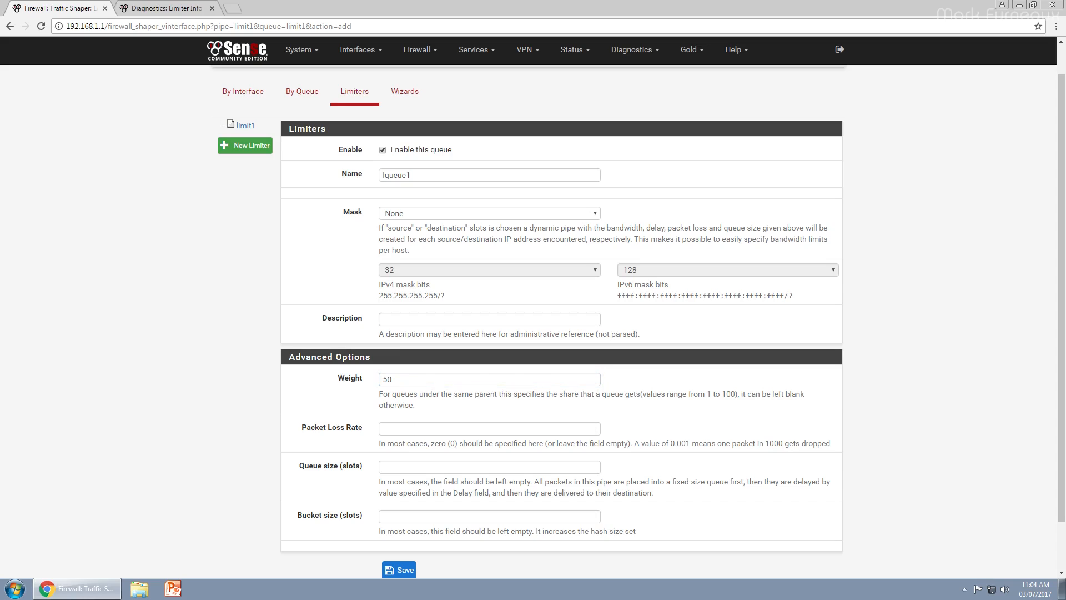
pyautogui.click(399, 570)
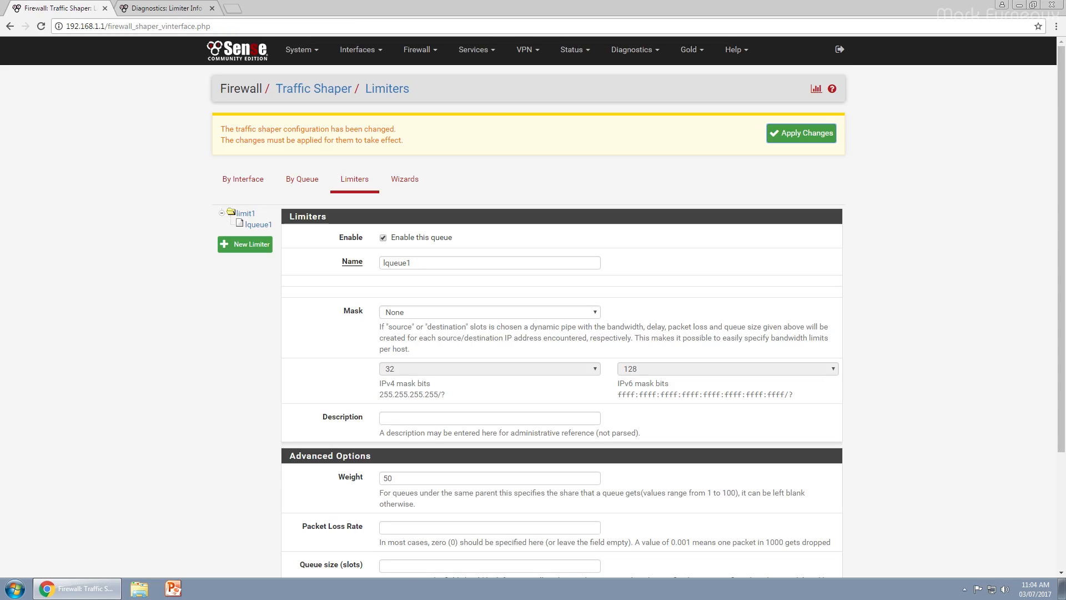
pyautogui.click(801, 133)
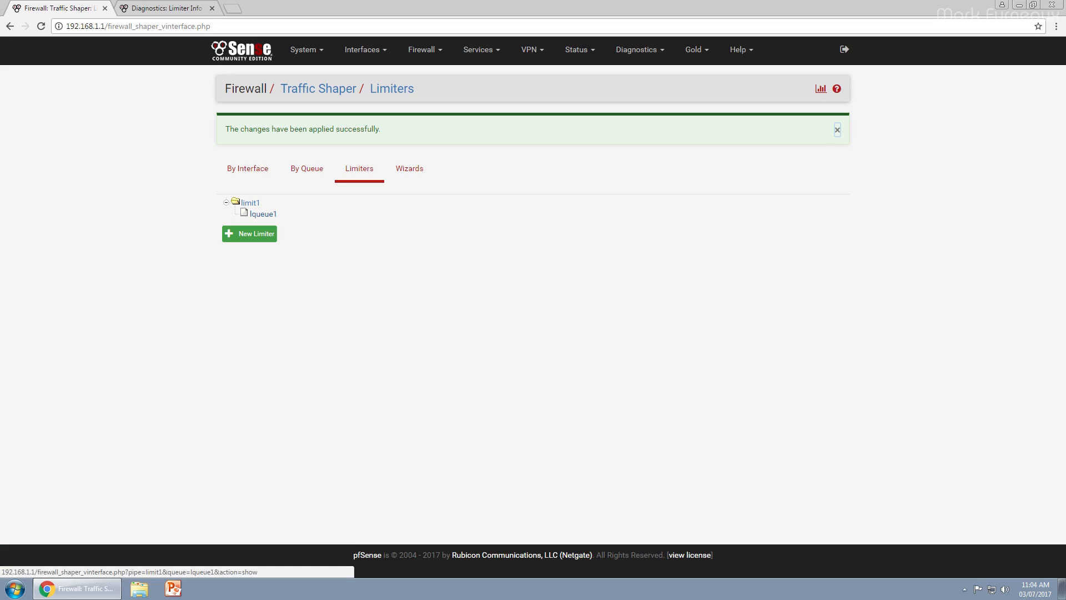
# - Review the saved settings of the limit1 limiter and its lqueue1 queue
pyautogui.click(250, 203)
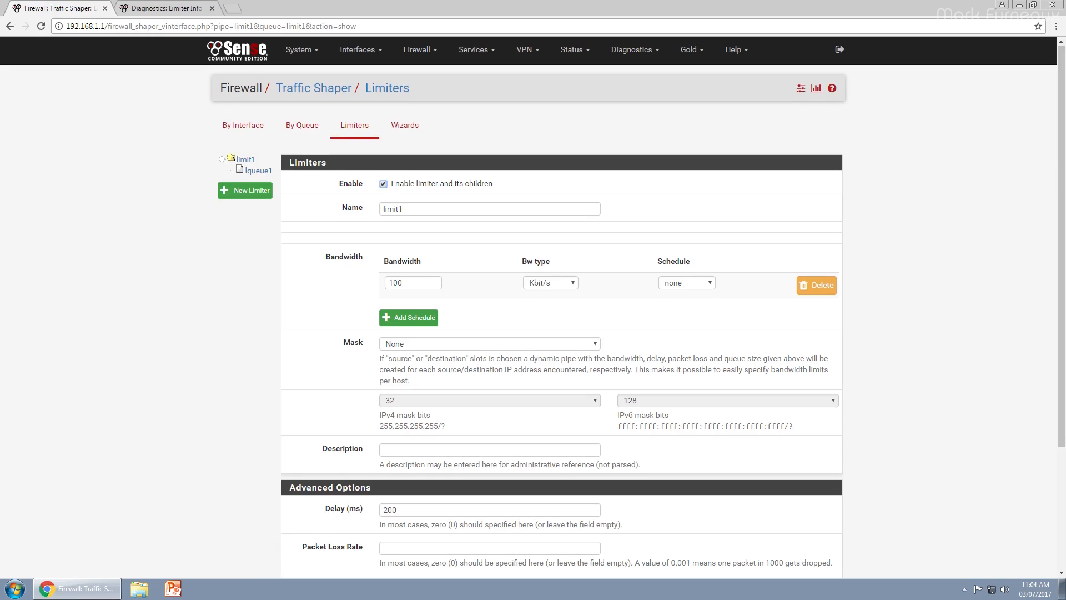
pyautogui.scroll(-2, 533, 311)
pyautogui.scroll(1, 533, 311)
pyautogui.click(256, 115)
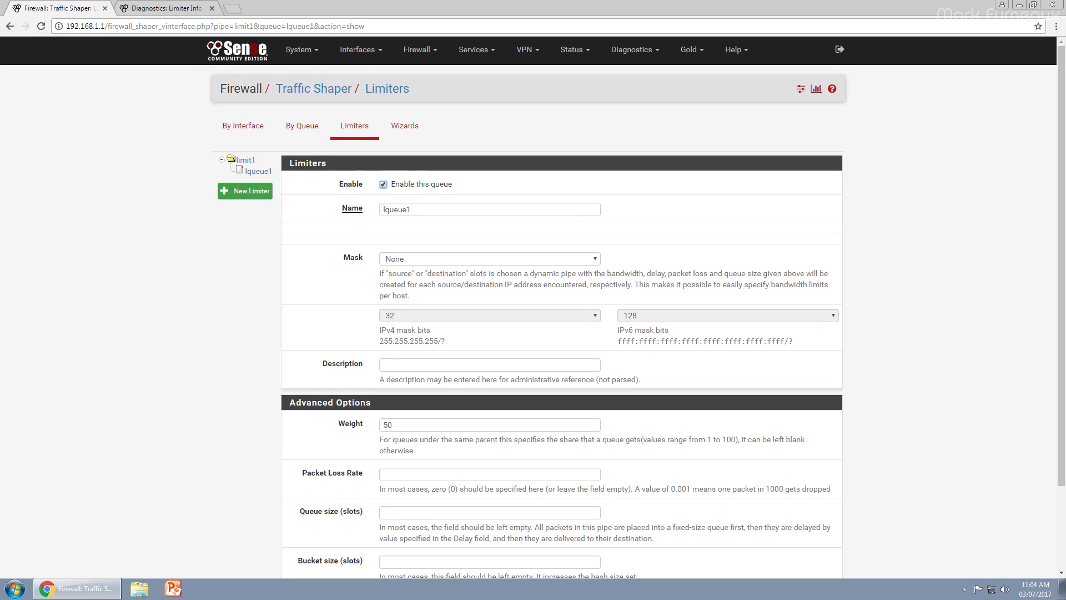
pyautogui.scroll(-2, 533, 311)
pyautogui.scroll(2, 533, 311)
# - Check the new queue's entry on the Limiter Info page and return to the lqueue1 settings
pyautogui.hotkey('ctrl', 'Tab')
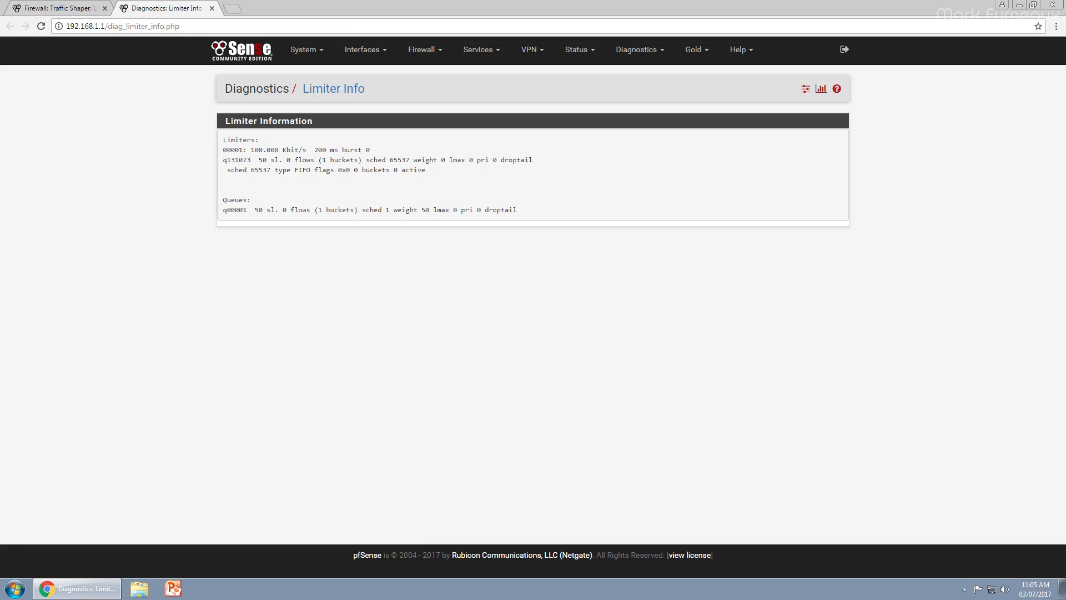
pyautogui.hotkey('ctrl', 'shift', 'Tab')
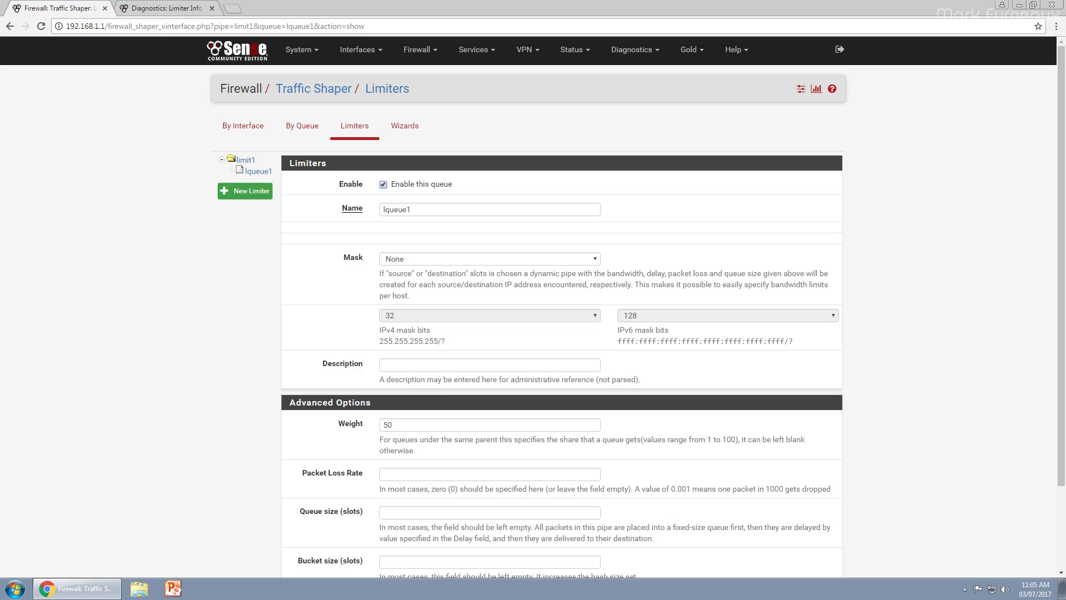
pyautogui.scroll(-2, 533, 311)
pyautogui.scroll(2, 533, 310)
# - Add a second queue under the limit1 limiter, enable it and name it lqueue2
pyautogui.click(245, 161)
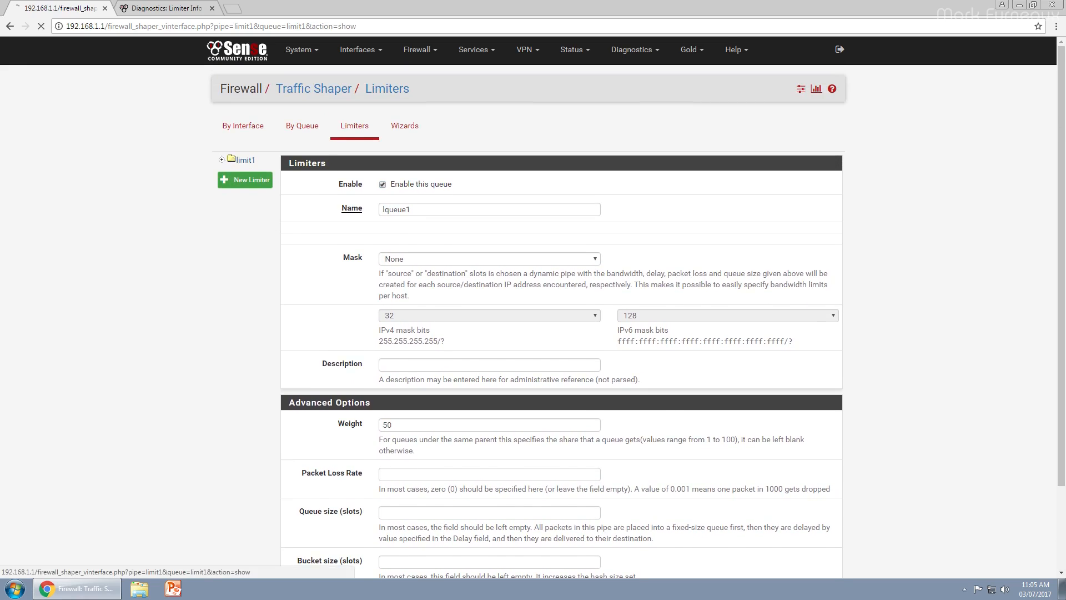
pyautogui.scroll(-2, 533, 311)
pyautogui.scroll(-2, 533, 310)
pyautogui.click(456, 515)
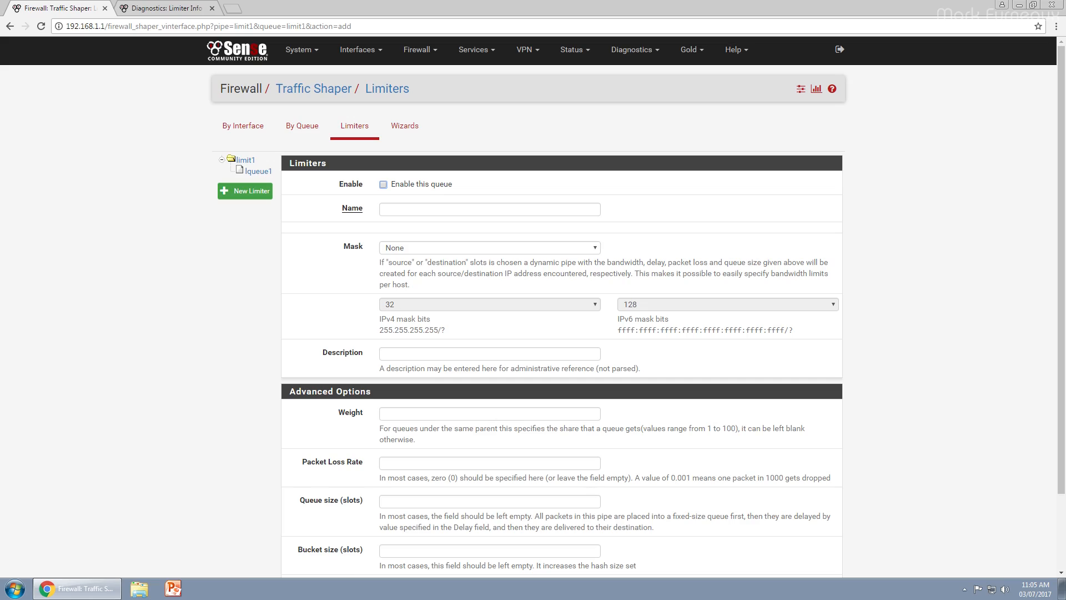
pyautogui.click(383, 185)
pyautogui.click(411, 210)
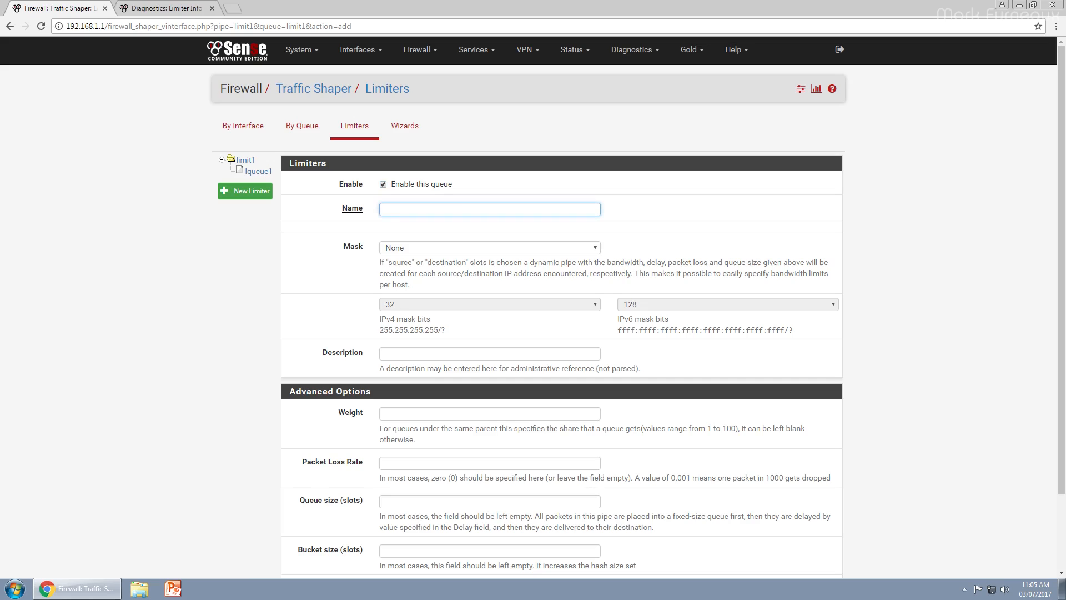
pyautogui.write('lqueue2')
# - Save lqueue2 with a weight of 25, apply the traffic shaper changes and switch to the Limiter Info page
pyautogui.scroll(-3, 533, 322)
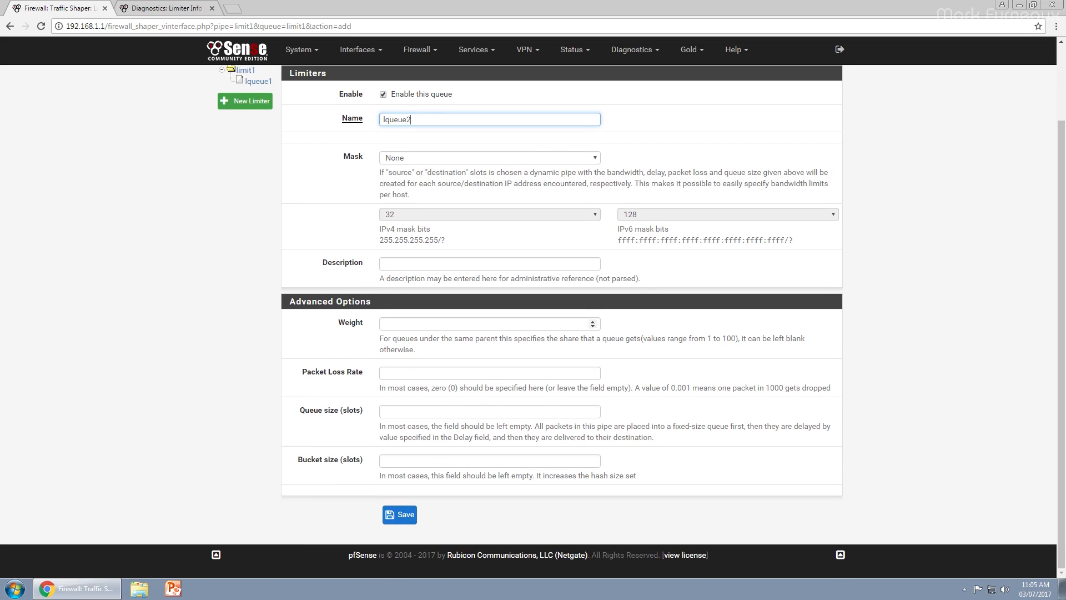
pyautogui.click(422, 323)
pyautogui.write('25')
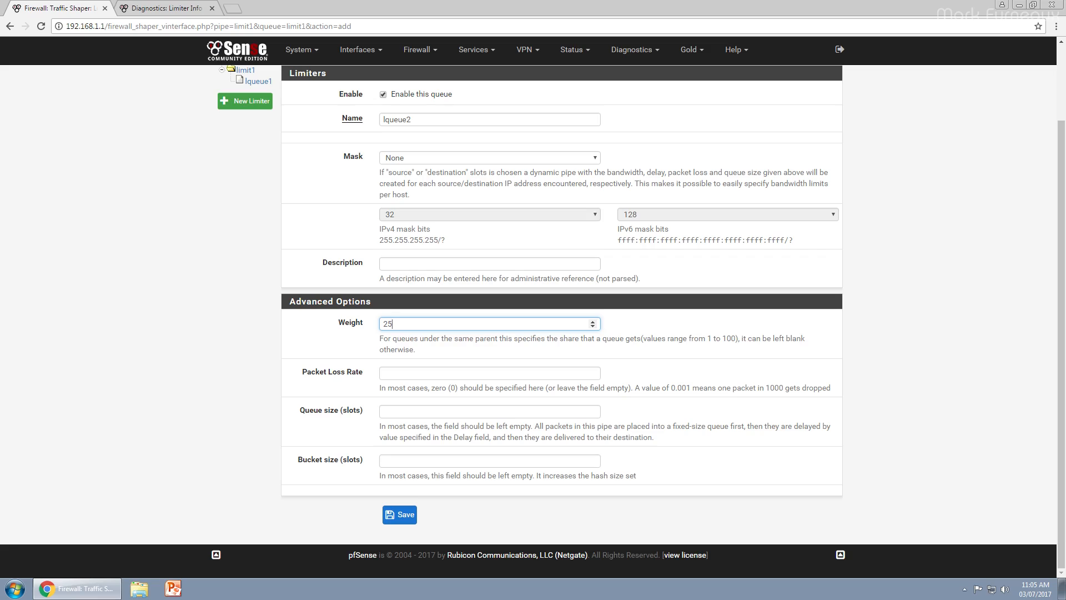
pyautogui.click(400, 514)
pyautogui.click(801, 133)
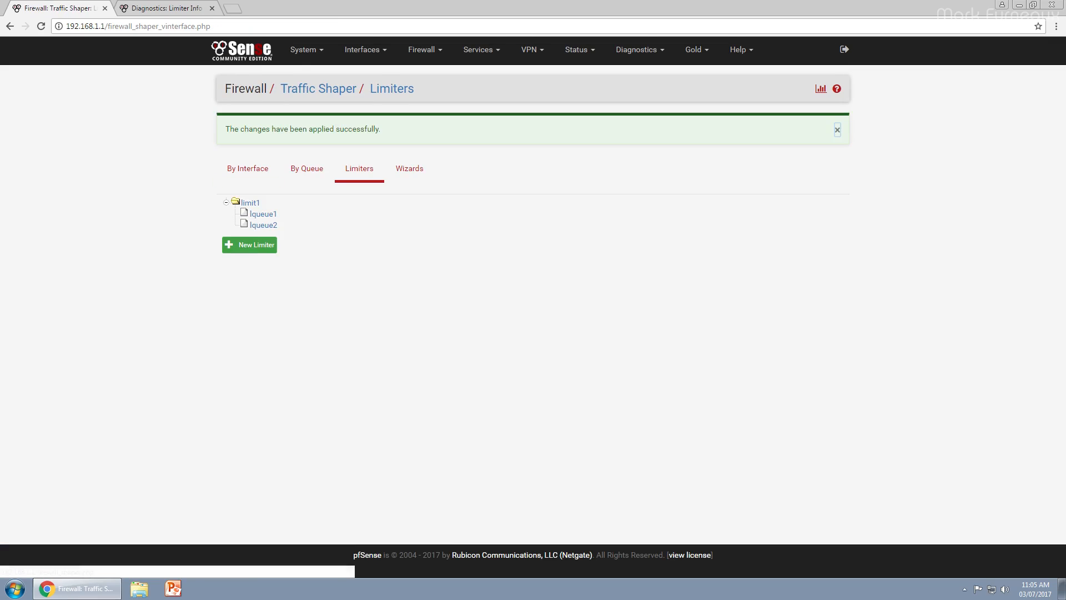
pyautogui.hotkey('ctrl', 'Tab')
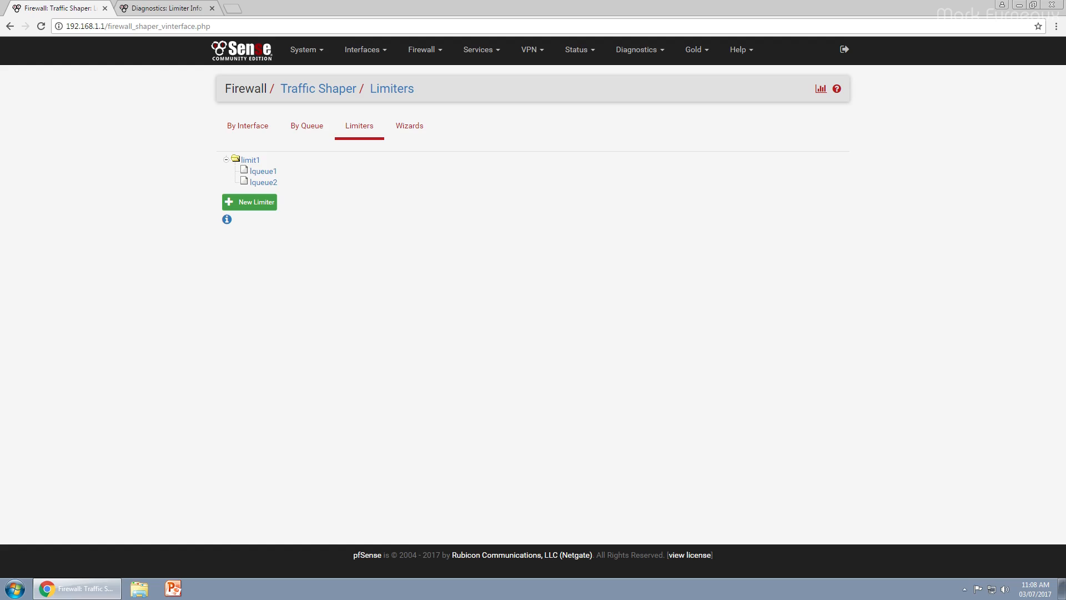
# - Create and save a new limiter named limiterout with a bandwidth of 100 Kbit/s
pyautogui.click(249, 202)
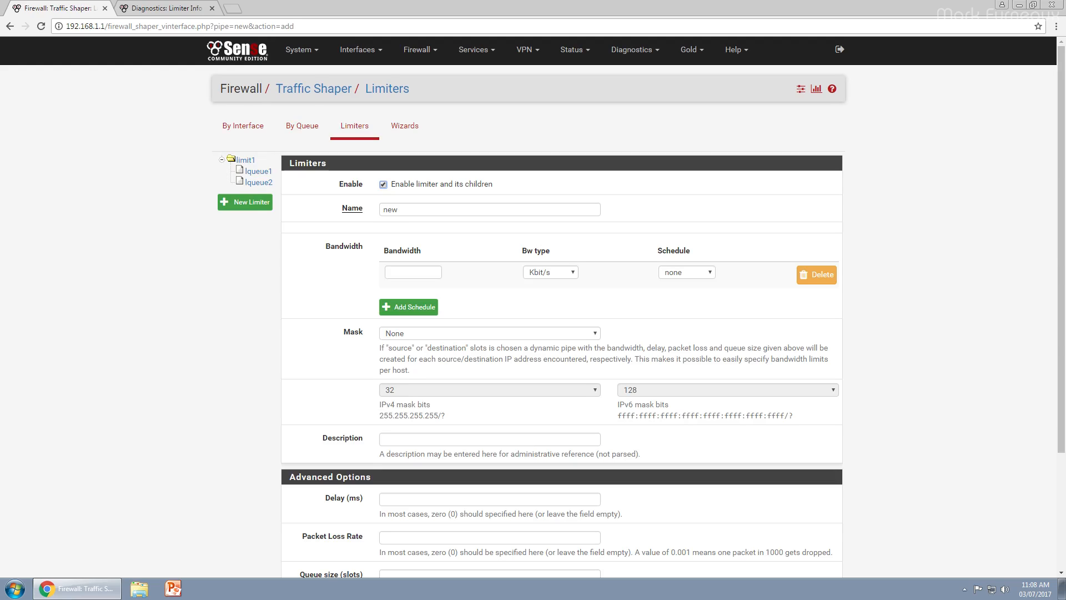
pyautogui.press('Tab')
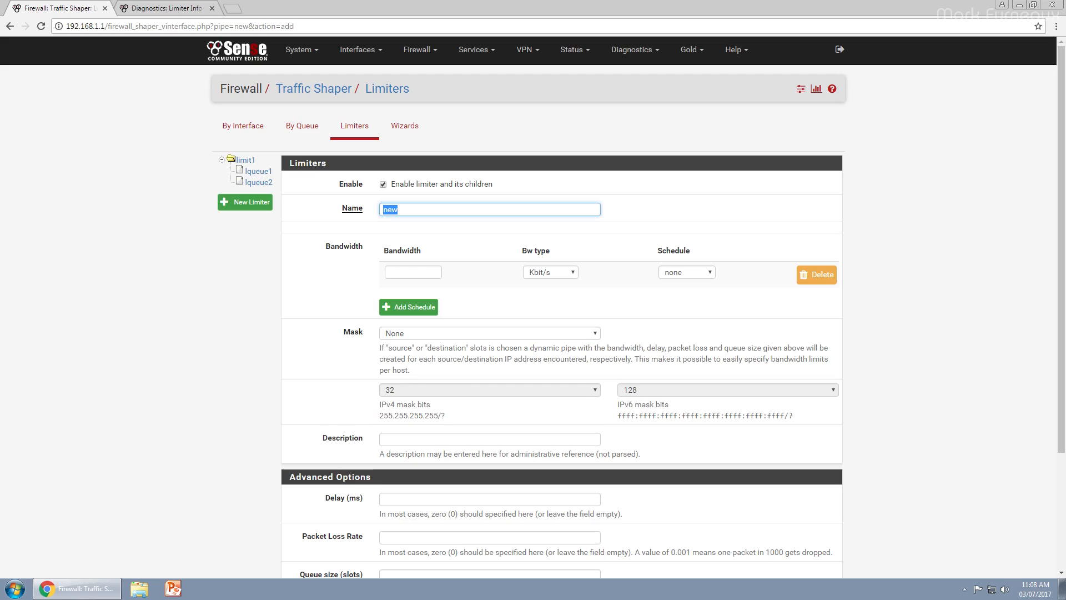
pyautogui.write('limiterout')
pyautogui.click(409, 272)
pyautogui.write('100')
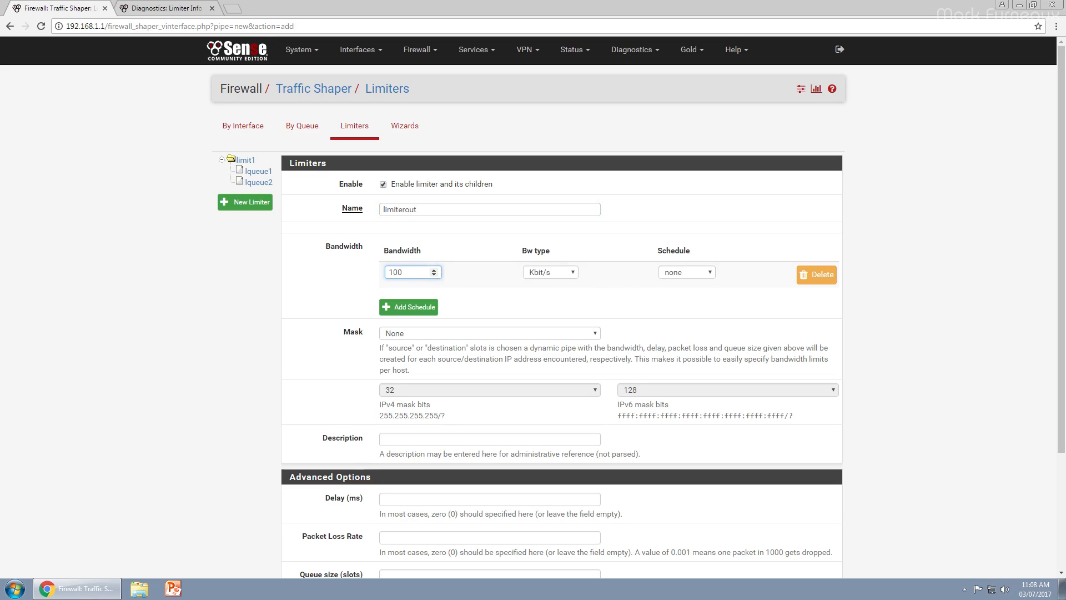
pyautogui.scroll(-1, 533, 333)
pyautogui.scroll(-1, 533, 333)
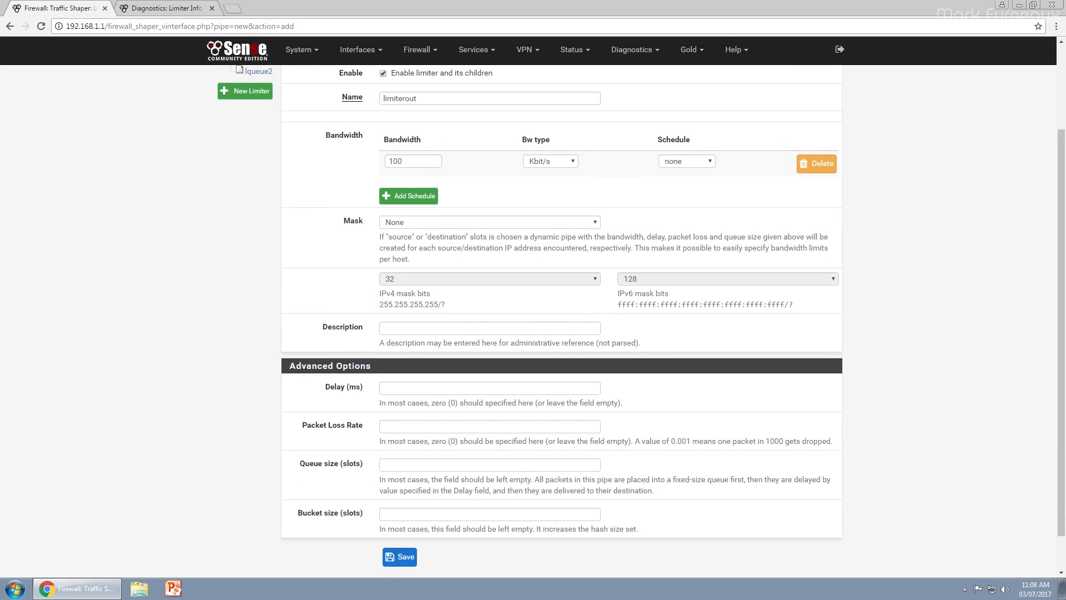
pyautogui.click(399, 556)
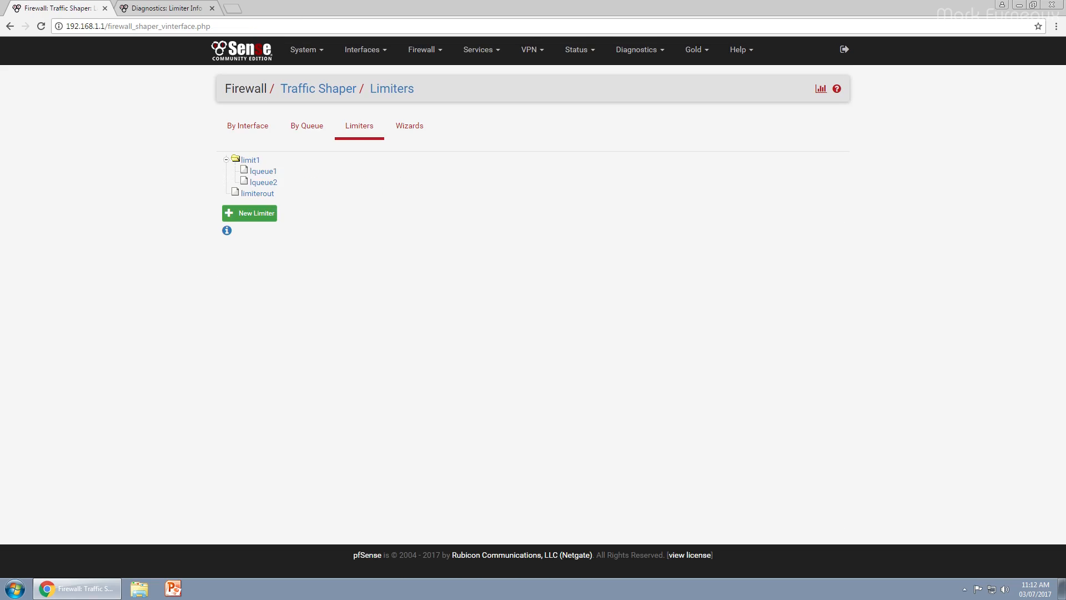
# - Add a new queue under the limiterout limiter, enable it and name it lout
pyautogui.click(257, 194)
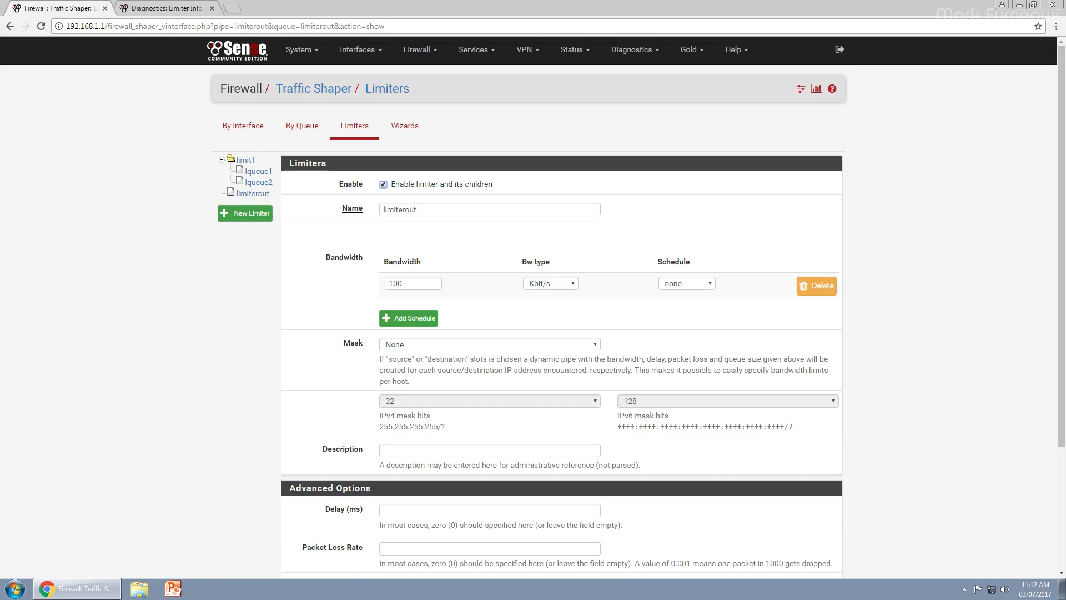
pyautogui.scroll(-3, 456, 445)
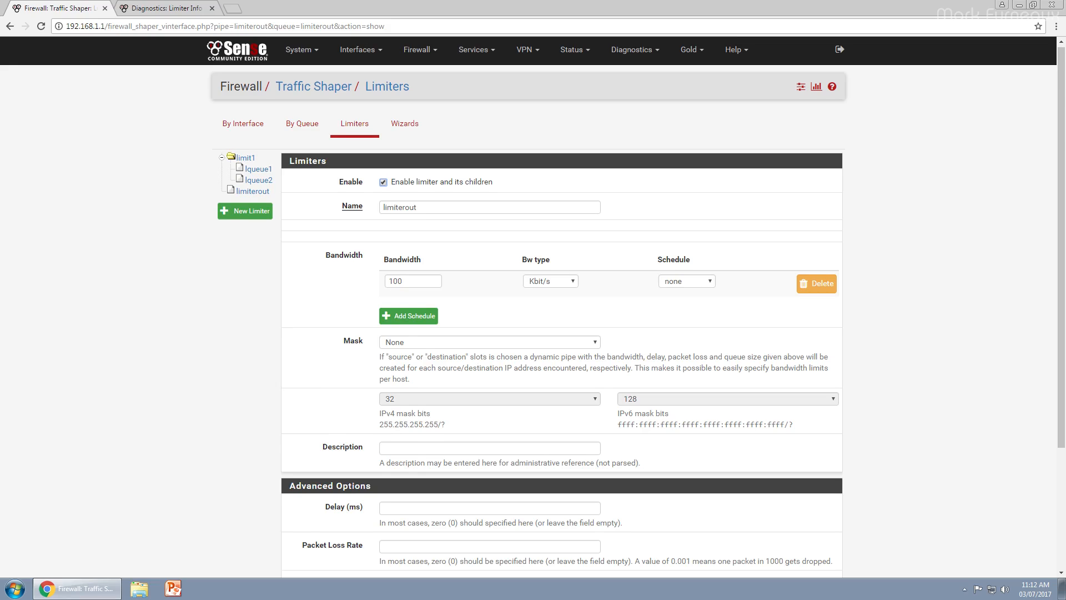
pyautogui.click(456, 514)
pyautogui.press('Tab')
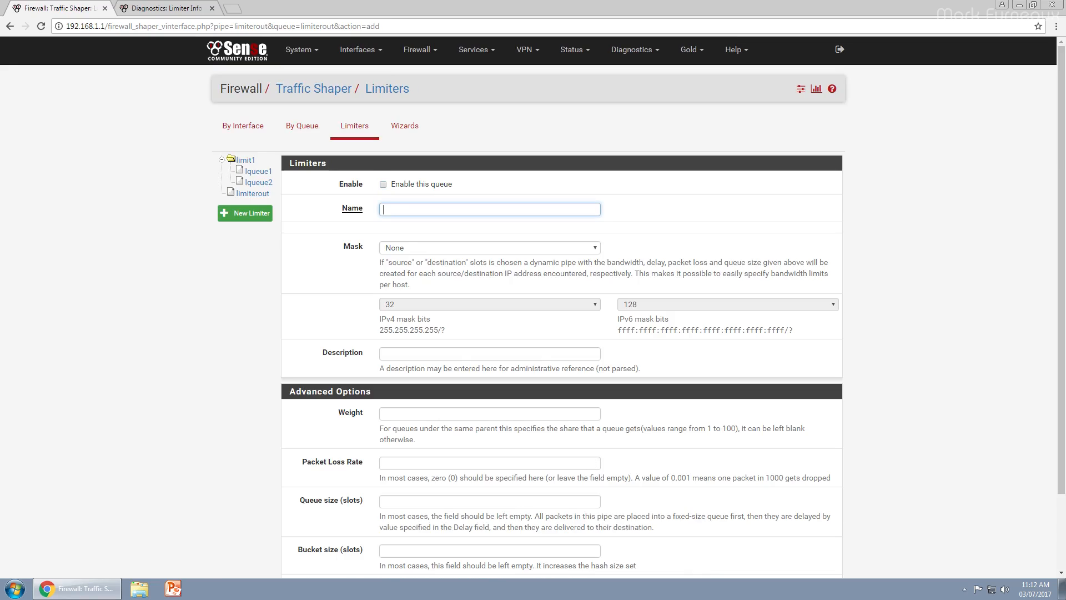
pyautogui.hotkey('shift', 'Tab')
pyautogui.press('space')
pyautogui.press('Tab')
pyautogui.write('lout')
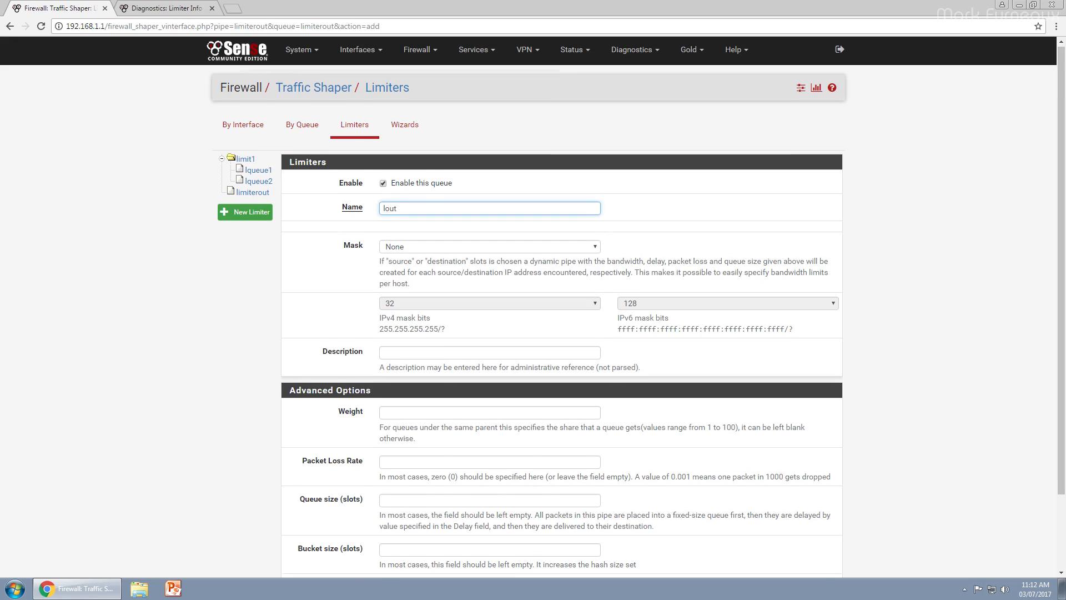
# - Set the lout weight to 50, then save the queue and apply the traffic shaper changes
pyautogui.scroll(-2, 555, 322)
pyautogui.click(489, 324)
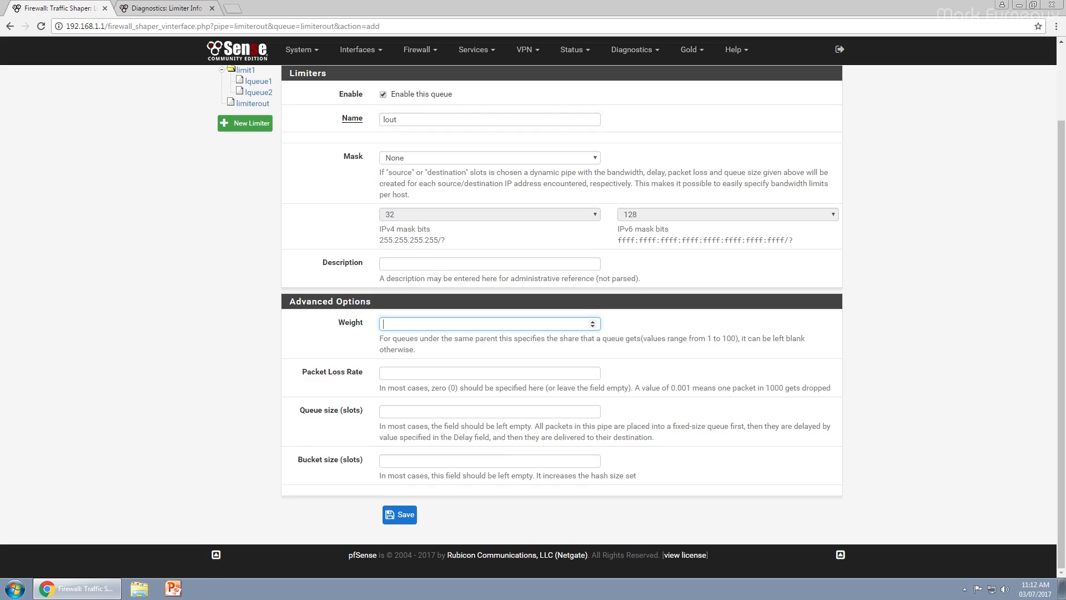
pyautogui.write('50')
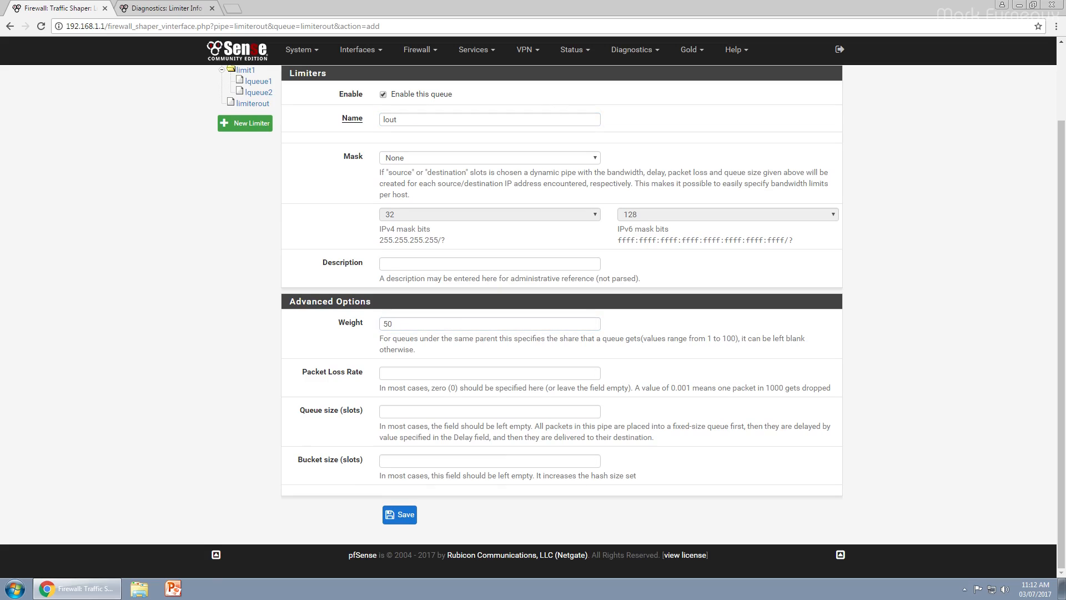
pyautogui.scroll(1, 555, 322)
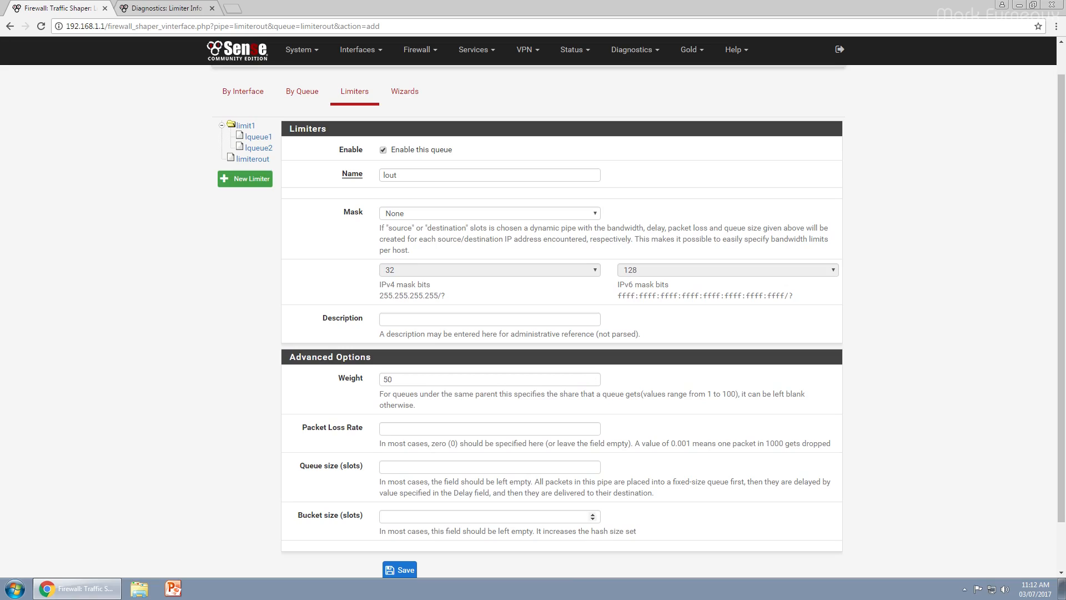
pyautogui.click(400, 570)
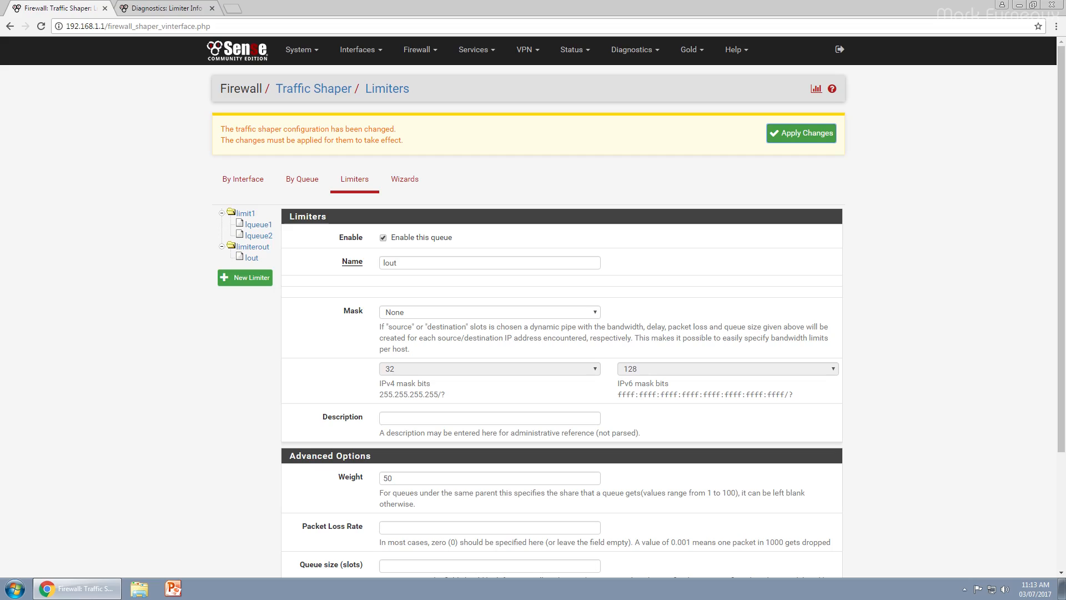
pyautogui.click(801, 133)
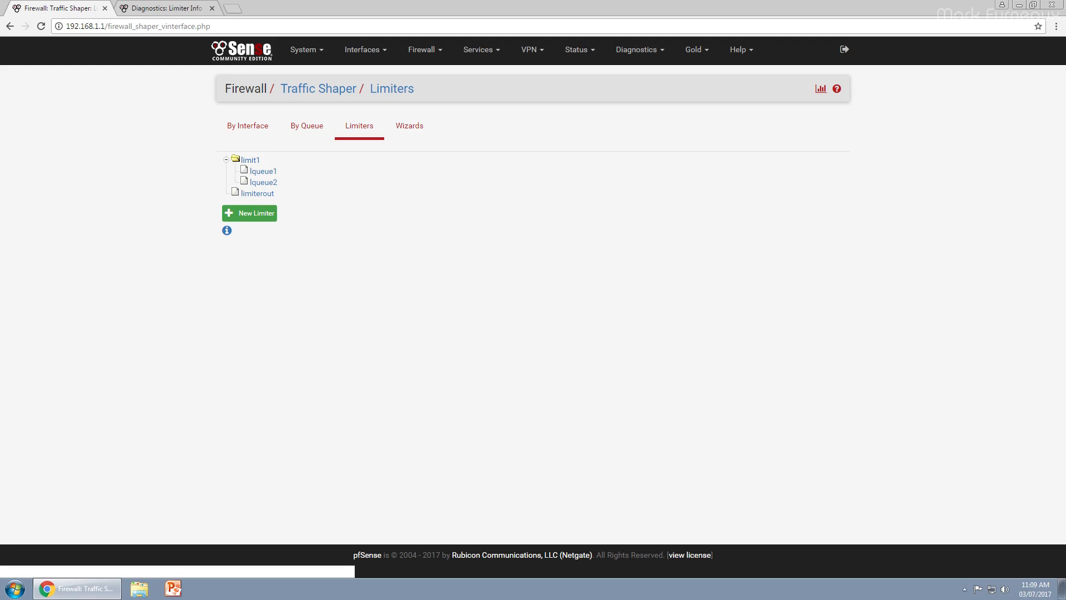
# - Open the firewall rules page
pyautogui.click(424, 49)
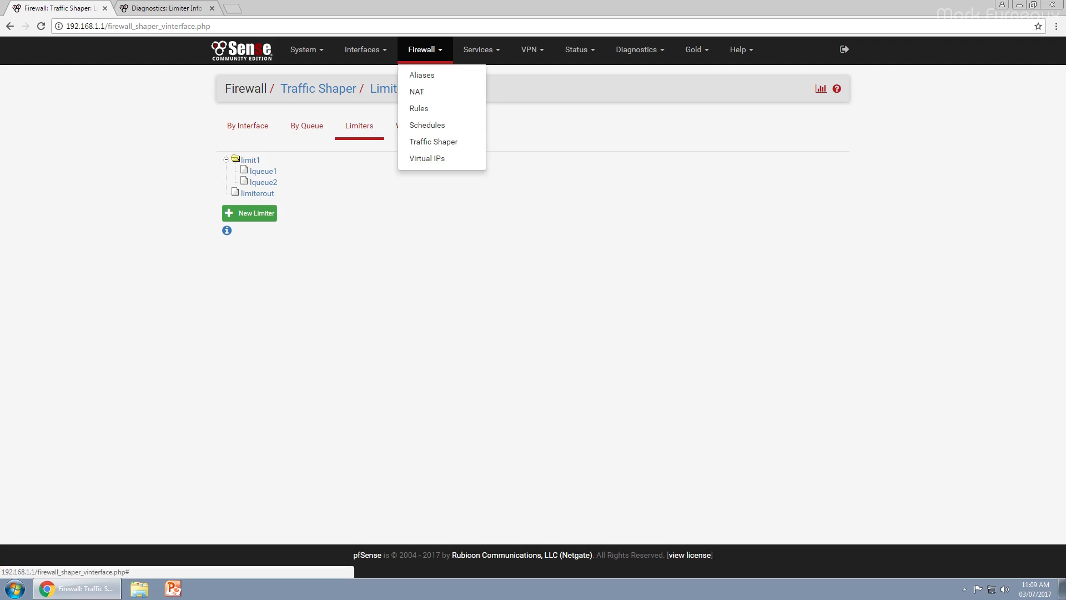
pyautogui.click(419, 108)
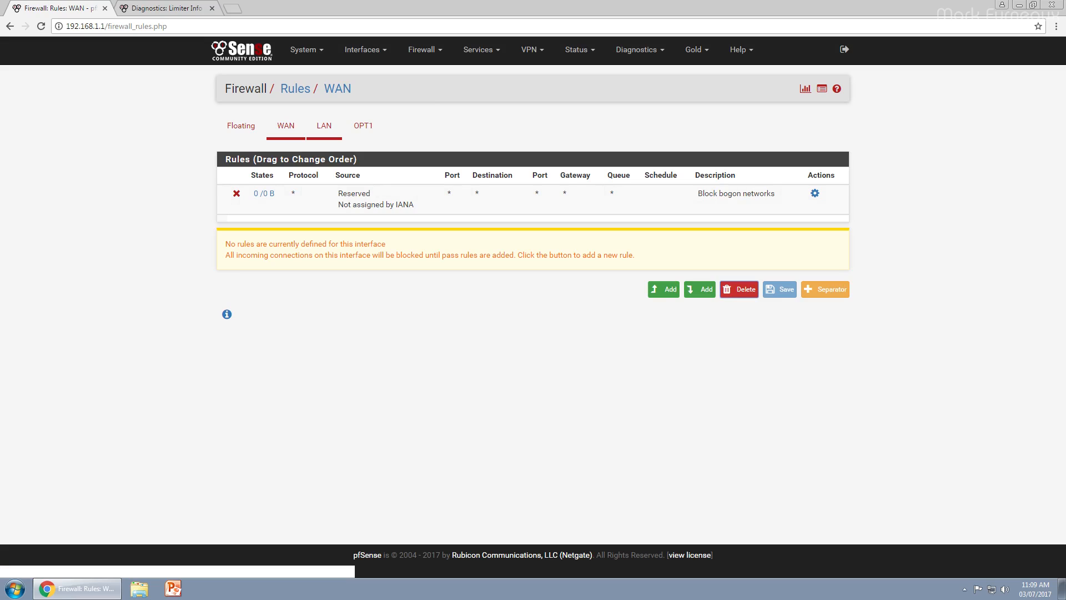
# - View the LAN and floating firewall rules, ending on the LAN rules
pyautogui.click(323, 125)
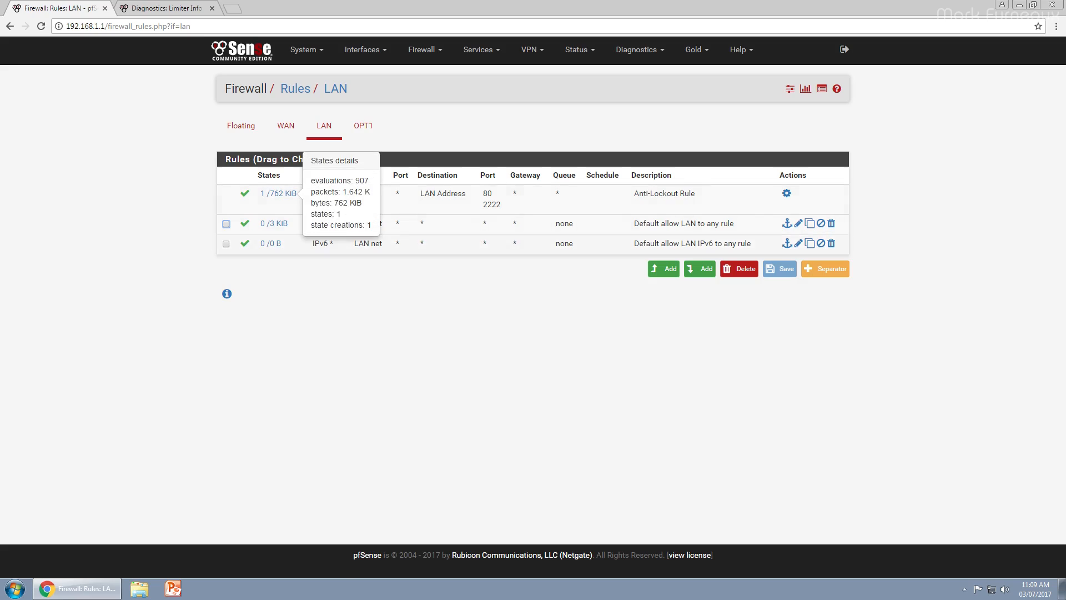
pyautogui.click(241, 126)
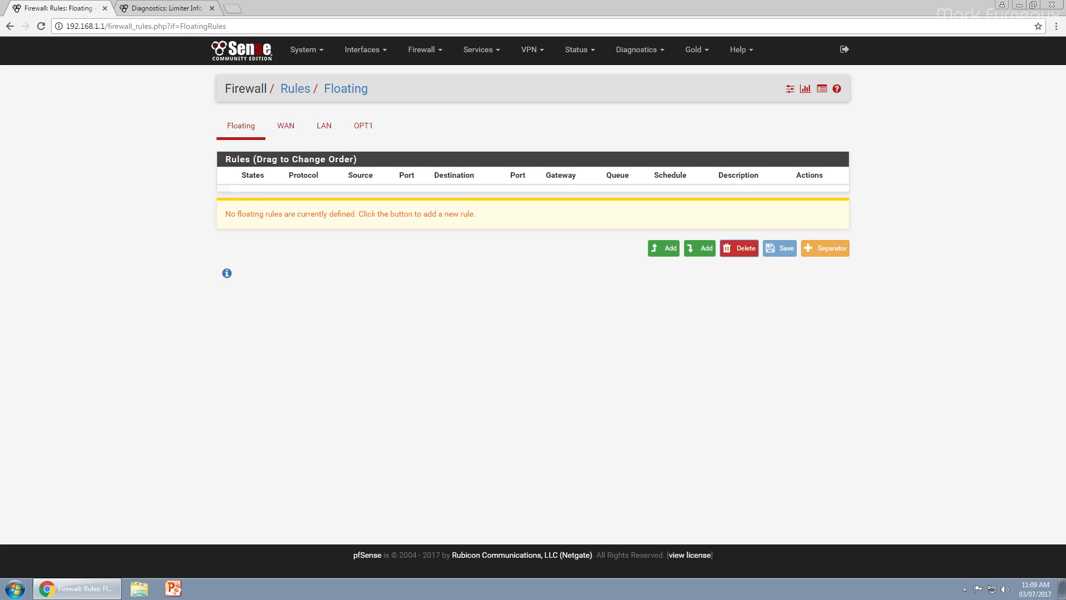
pyautogui.click(324, 126)
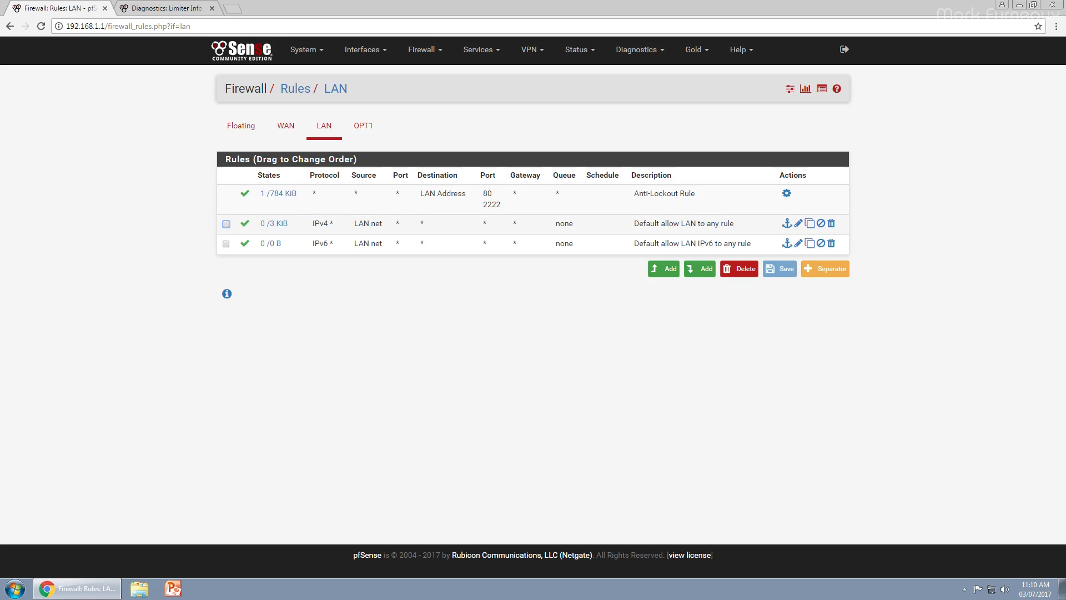
# - Open the default IPv4 allow LAN to any rule for editing and display its advanced options
pyautogui.click(798, 222)
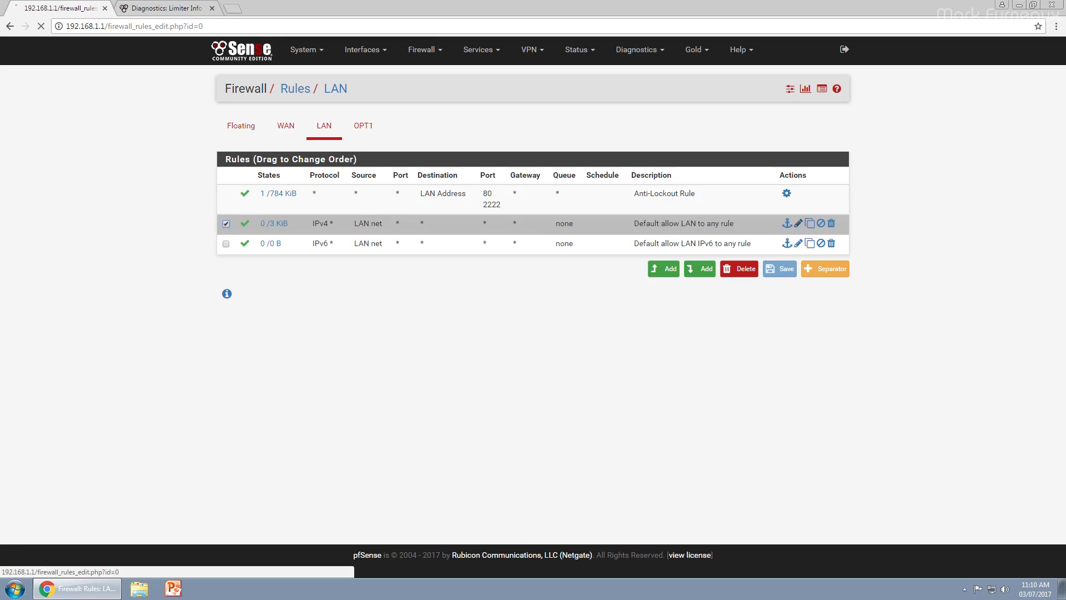
pyautogui.scroll(-3, 533, 322)
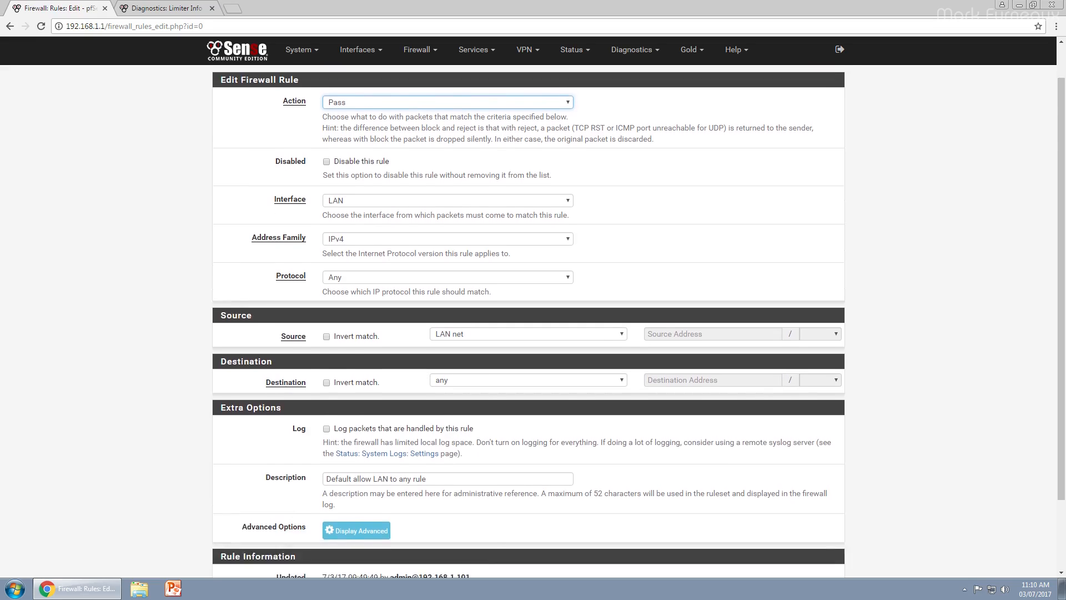
pyautogui.click(356, 443)
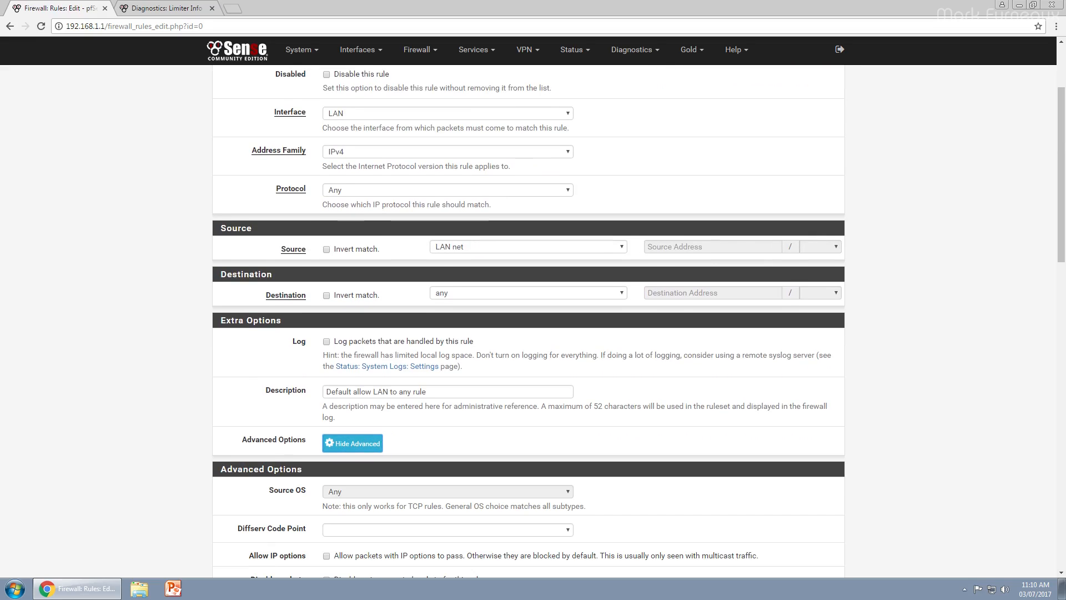
pyautogui.scroll(-10, 356, 443)
pyautogui.scroll(-1, 356, 443)
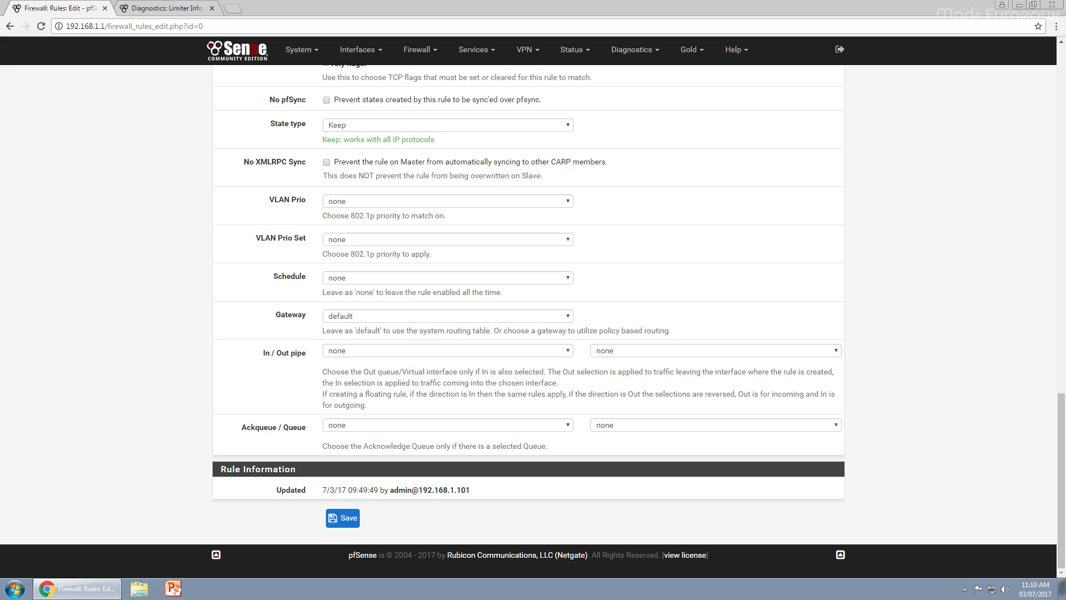
# - Examine the limiters and queues offered for the In and Out pipes of the LAN rule
pyautogui.click(448, 351)
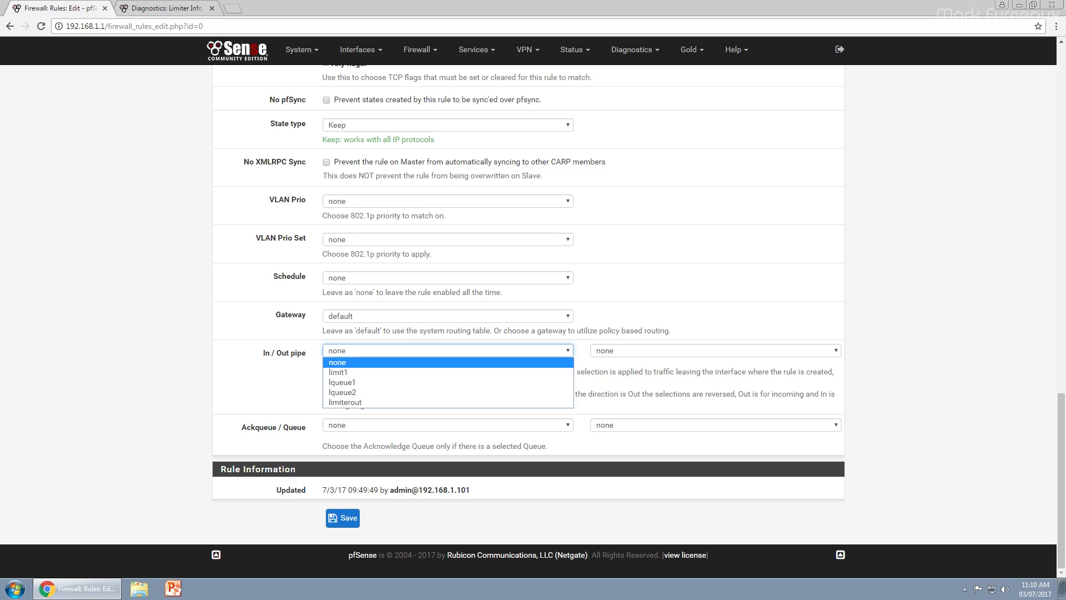
pyautogui.click(716, 350)
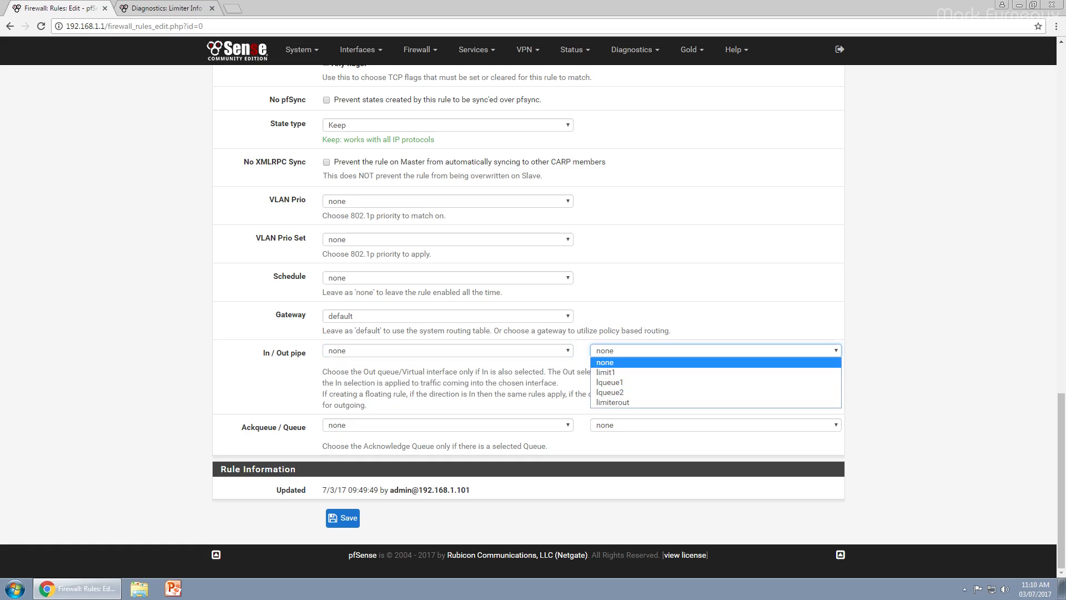
pyautogui.press('Escape')
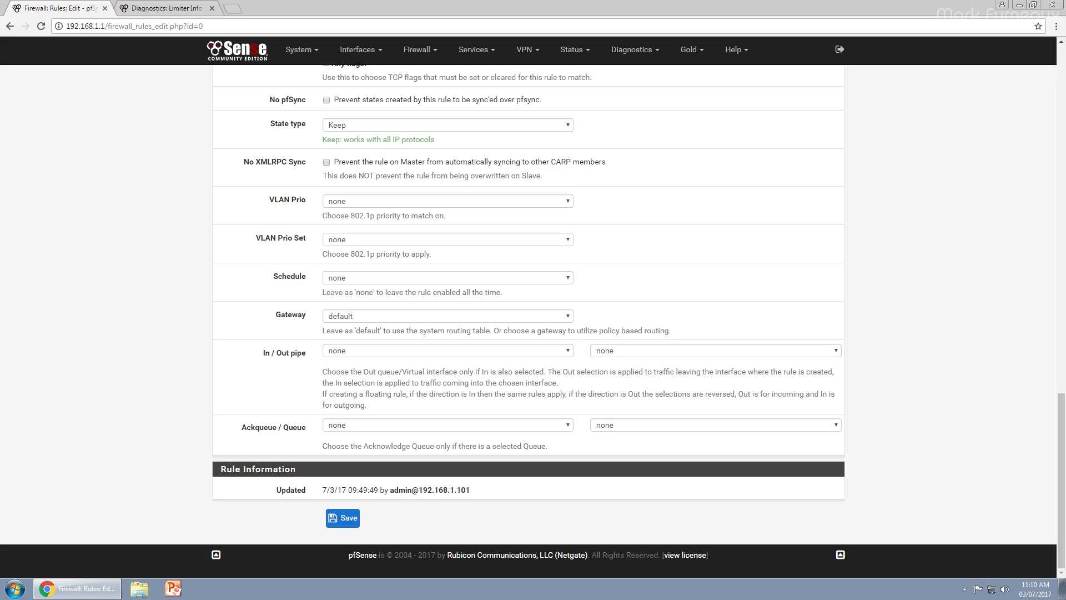
pyautogui.click(448, 351)
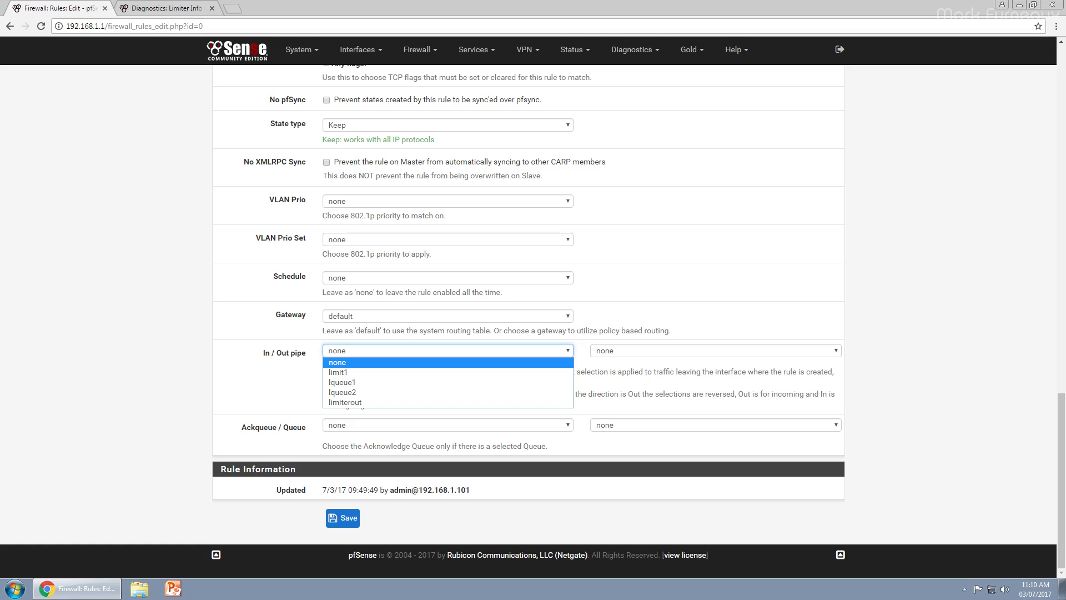
pyautogui.press('Escape')
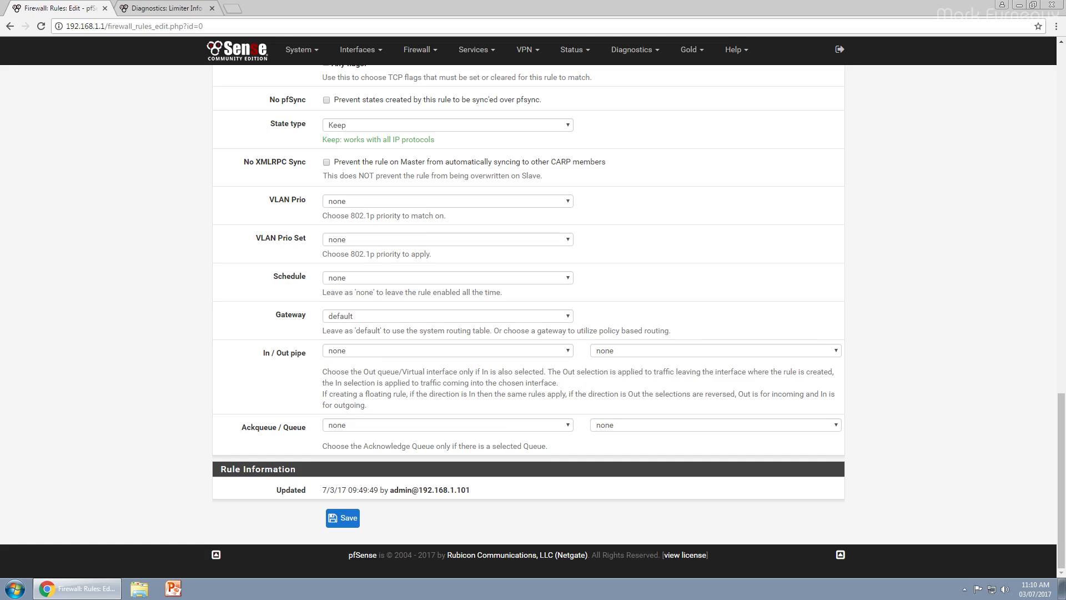
pyautogui.moveTo(1061, 478)
pyautogui.mouseDown()
pyautogui.moveTo(1061, 131)
pyautogui.moveTo(1061, 485)
pyautogui.mouseUp()
pyautogui.click(447, 351)
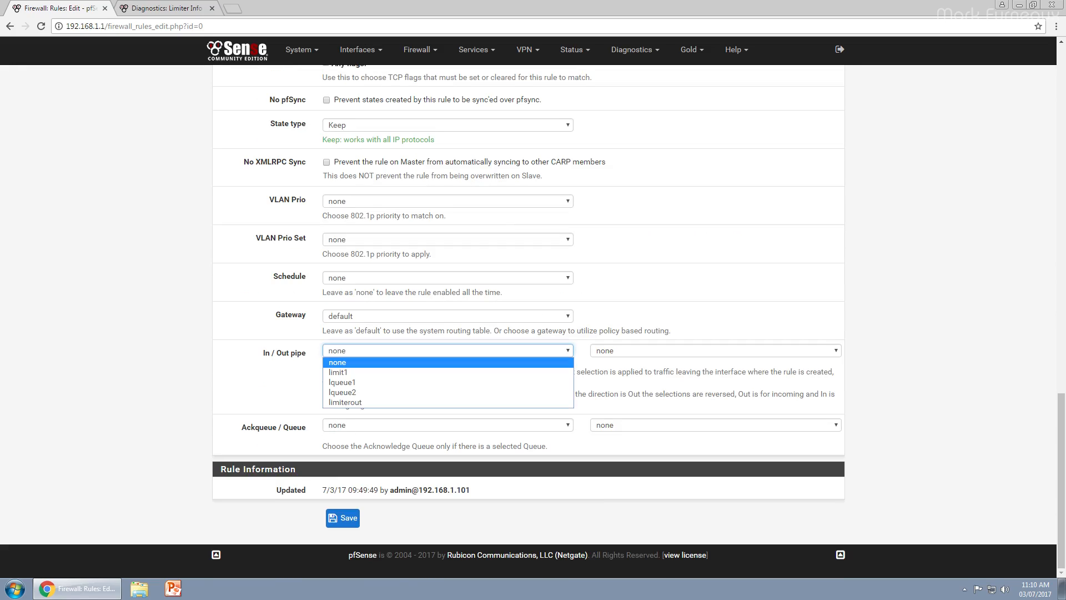
pyautogui.click(715, 350)
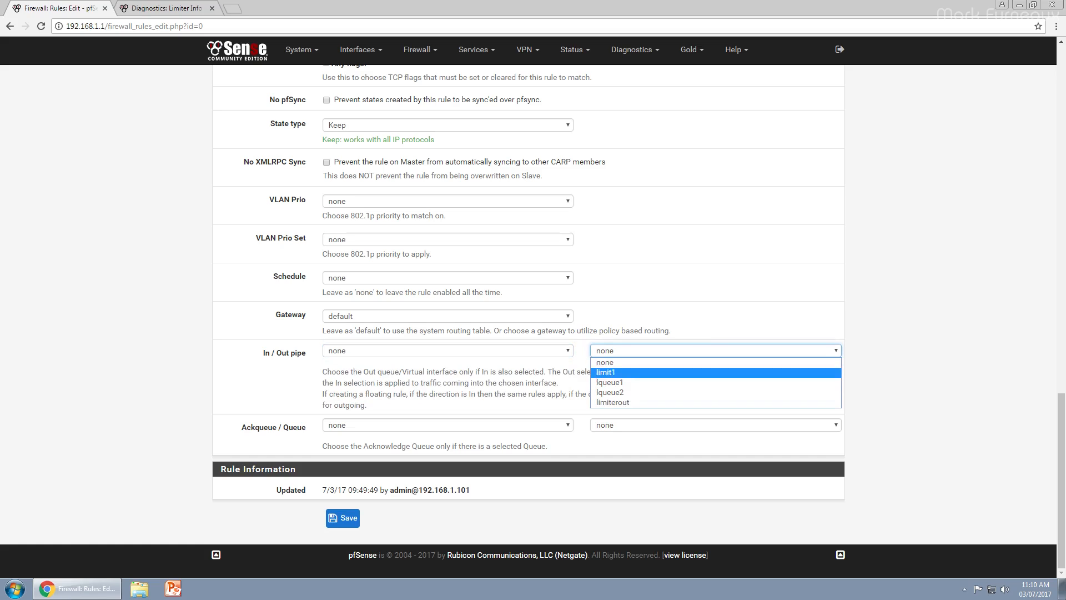
pyautogui.click(916, 355)
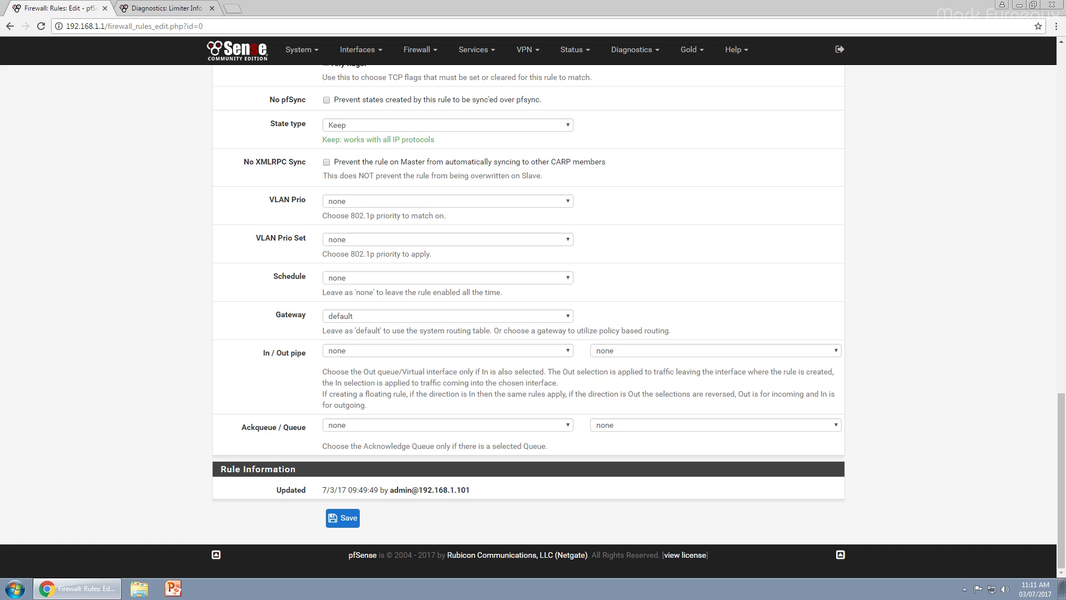
pyautogui.click(715, 350)
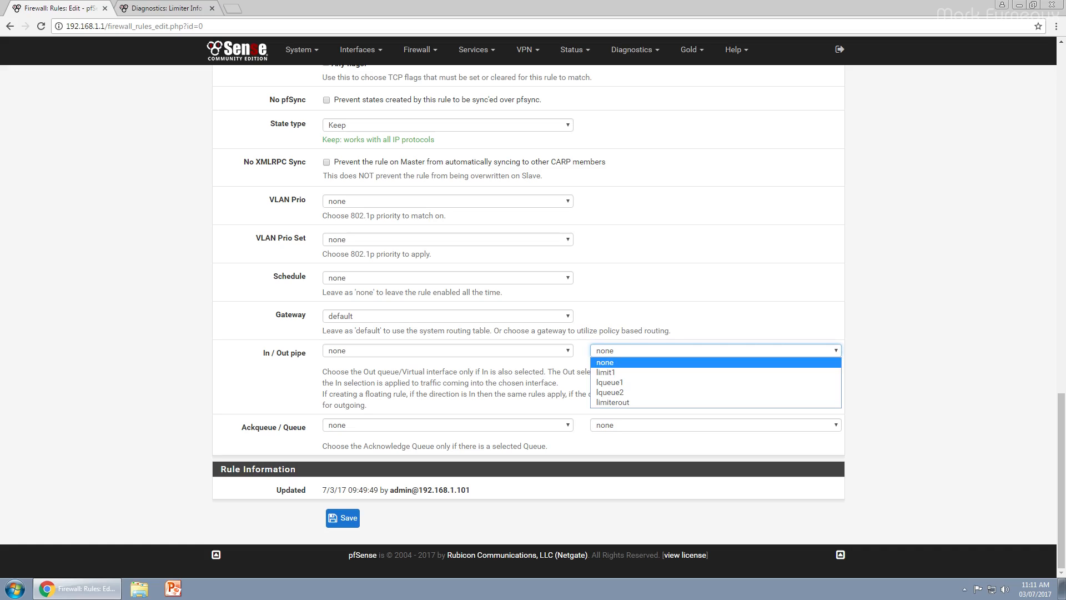
pyautogui.click(448, 351)
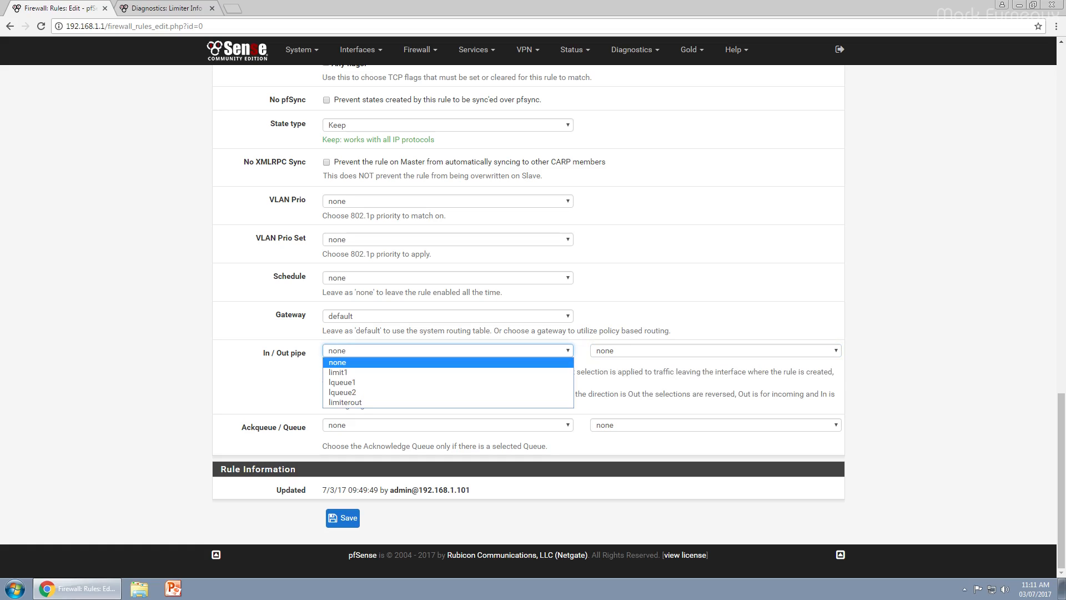
pyautogui.click(683, 300)
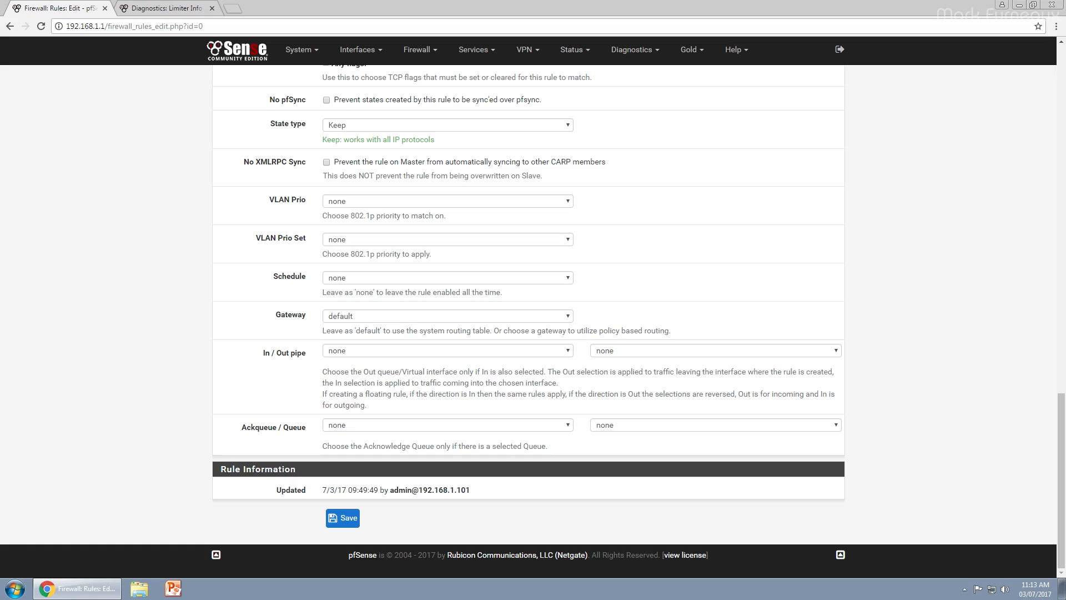
# - Set the rule's In pipe to lqueue1 and Out pipe to lout, then save it and apply the firewall changes
pyautogui.click(448, 351)
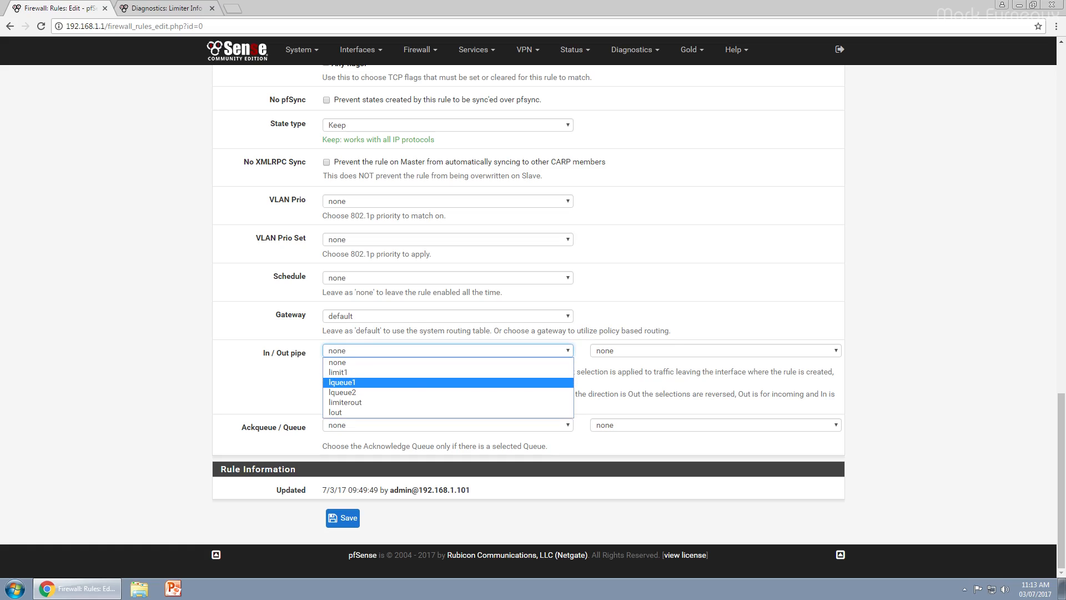
pyautogui.click(433, 382)
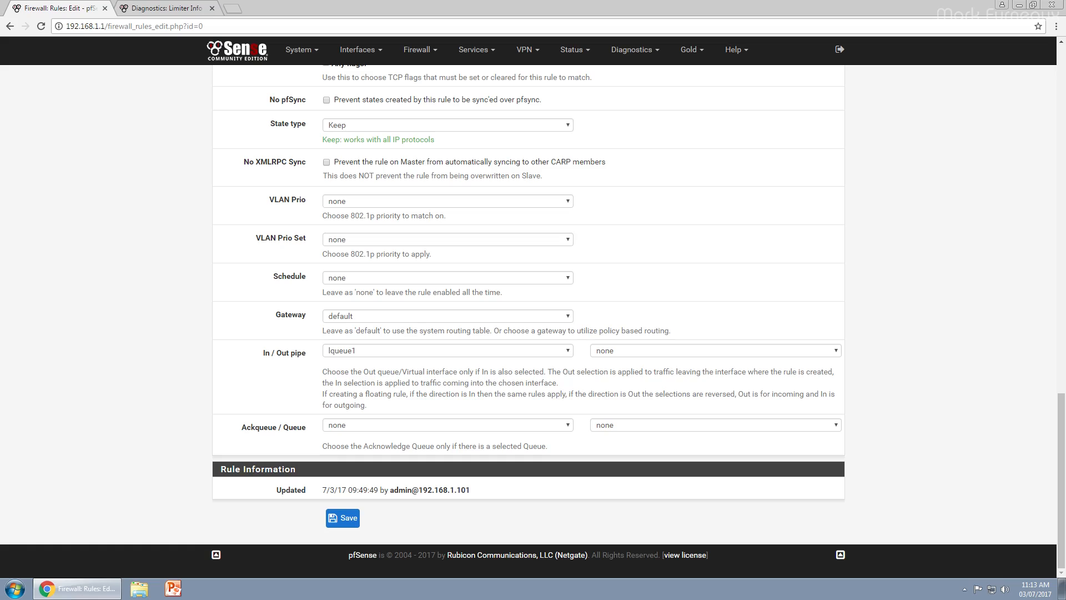
pyautogui.click(715, 350)
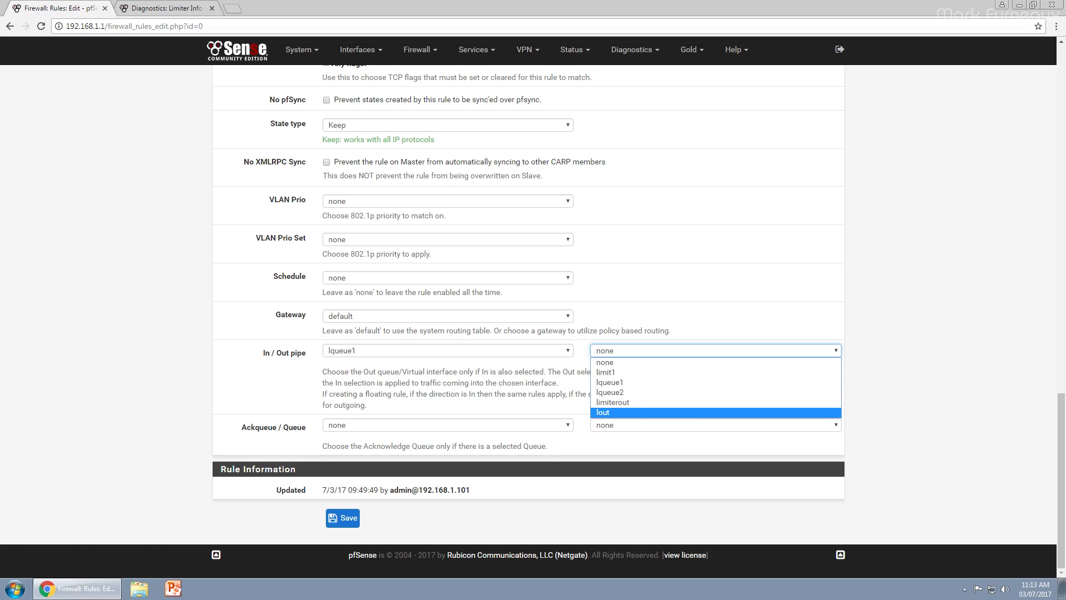
pyautogui.press('Return')
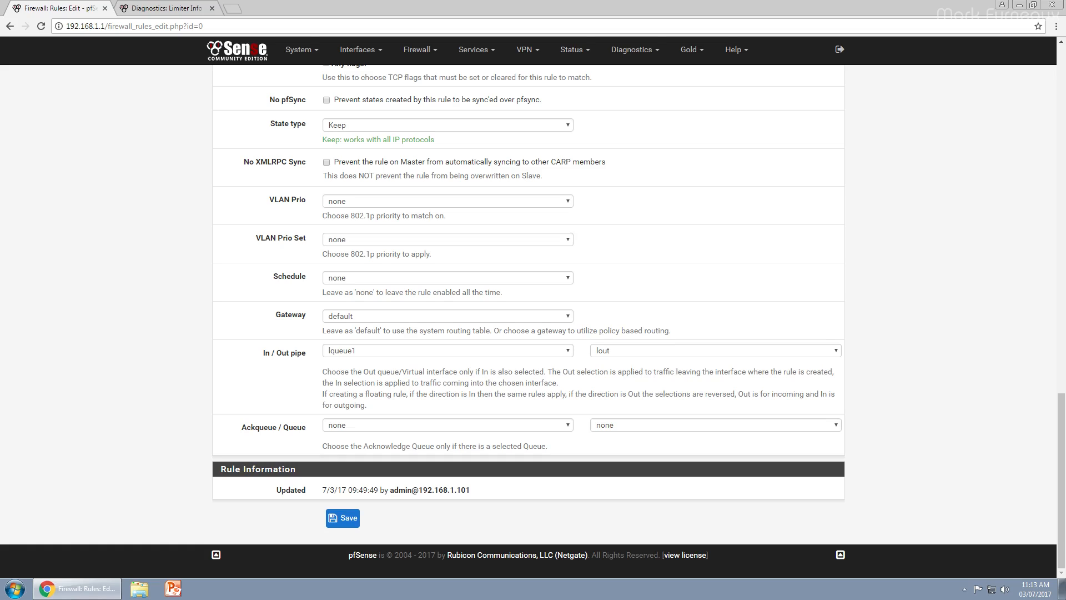
pyautogui.click(343, 518)
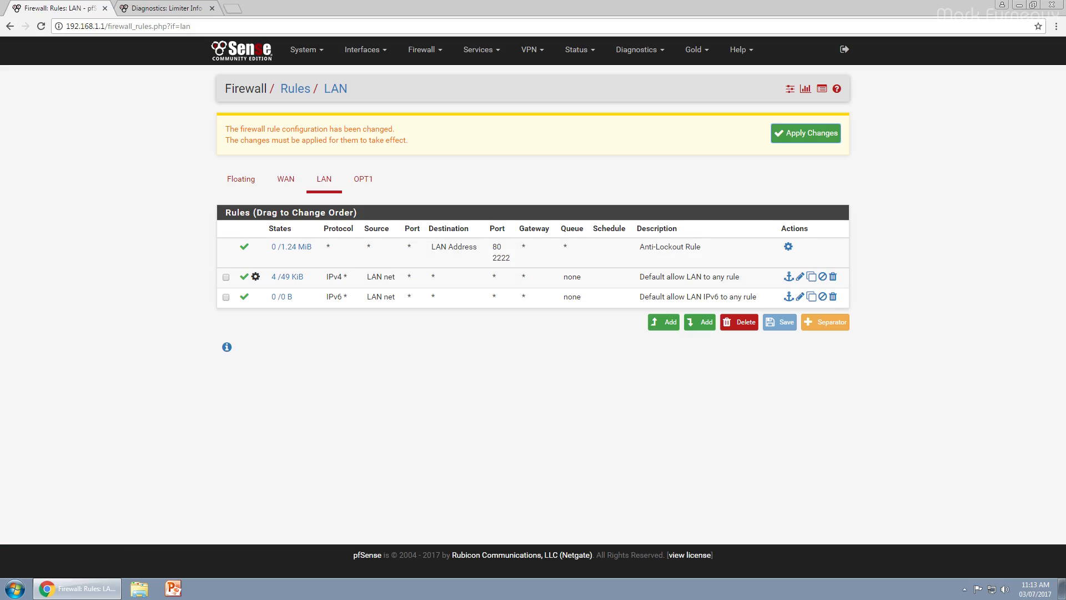
pyautogui.click(806, 133)
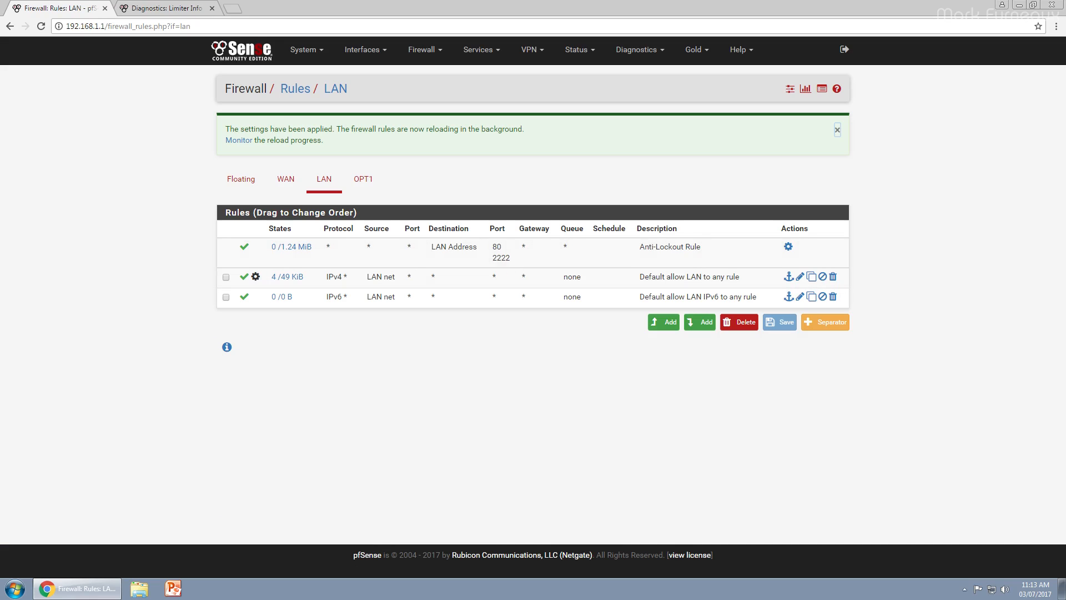
# - Review the limiters and queues on the Limiter Info page against the LAN firewall rules
pyautogui.hotkey('ctrl', 'Tab')
pyautogui.click(175, 7)
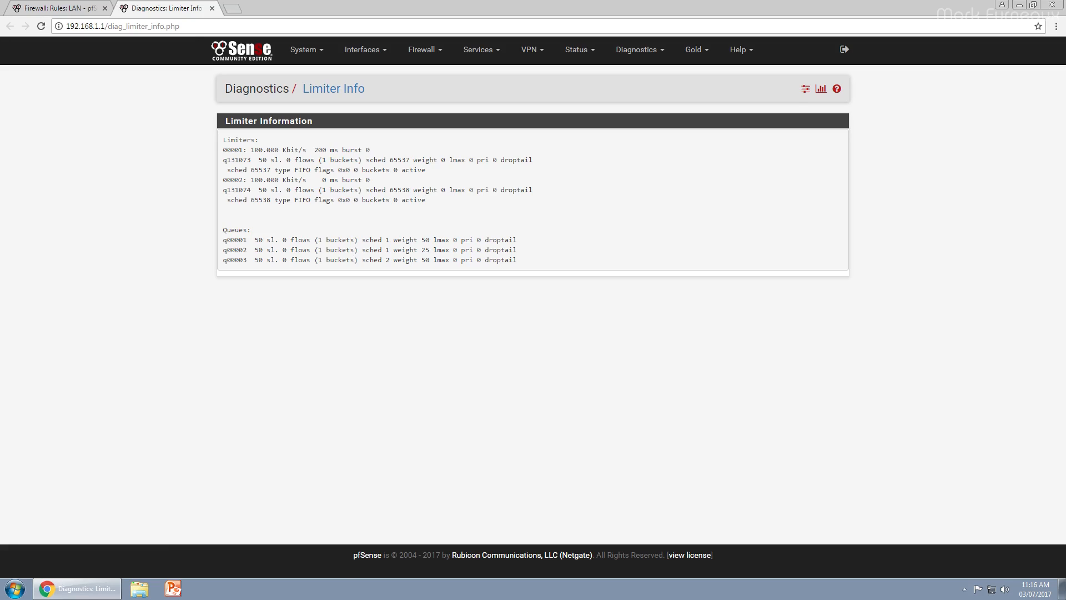
pyautogui.click(60, 8)
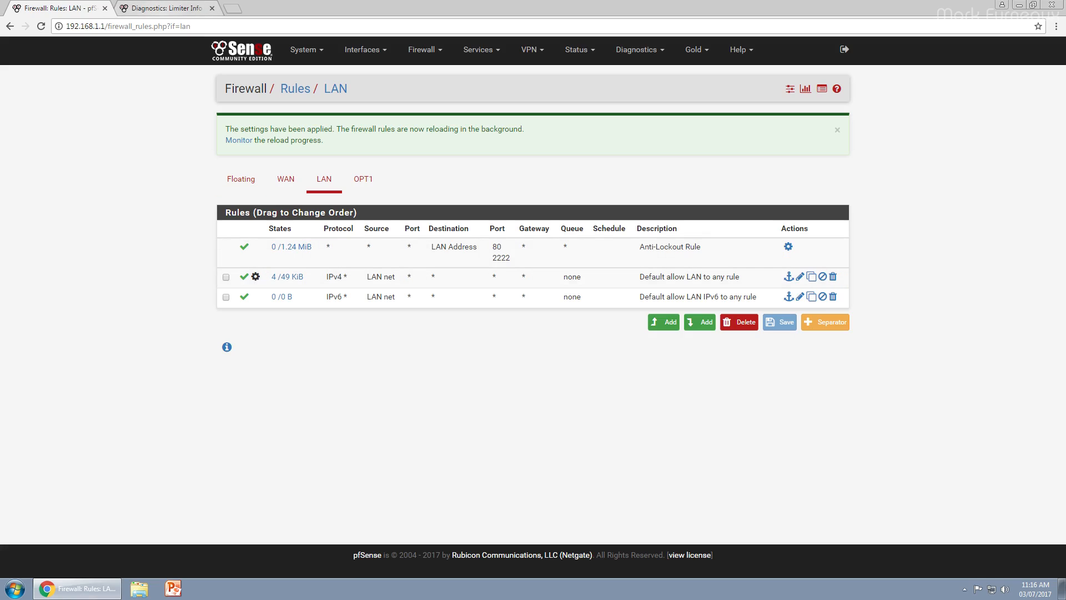
pyautogui.click(163, 9)
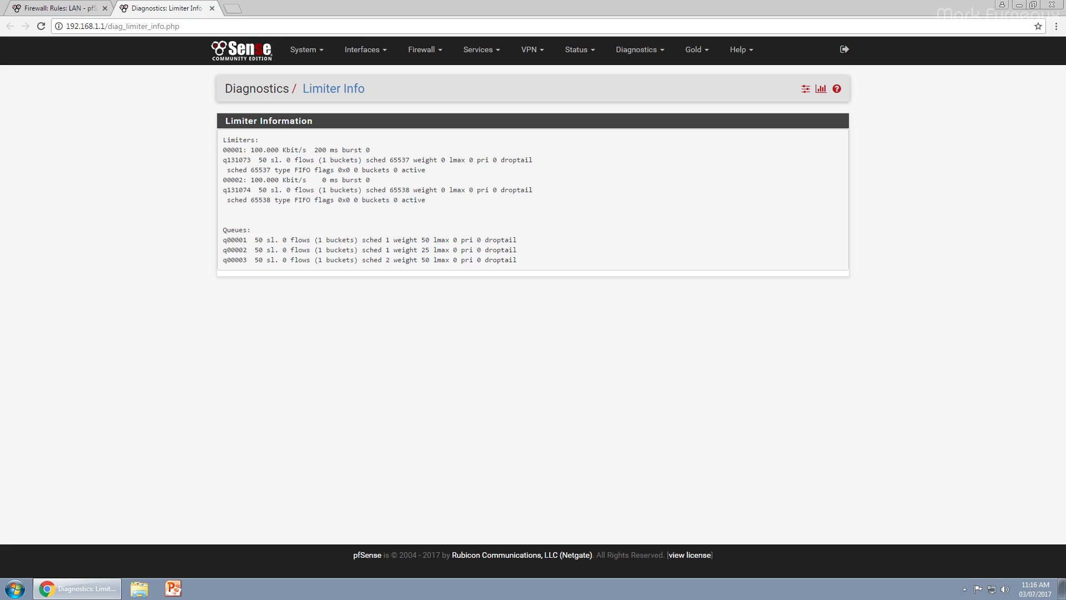
# - Start a speed test on beta.speedtest.net in a new tab and check the queue traffic in Limiter Info
pyautogui.click(233, 8)
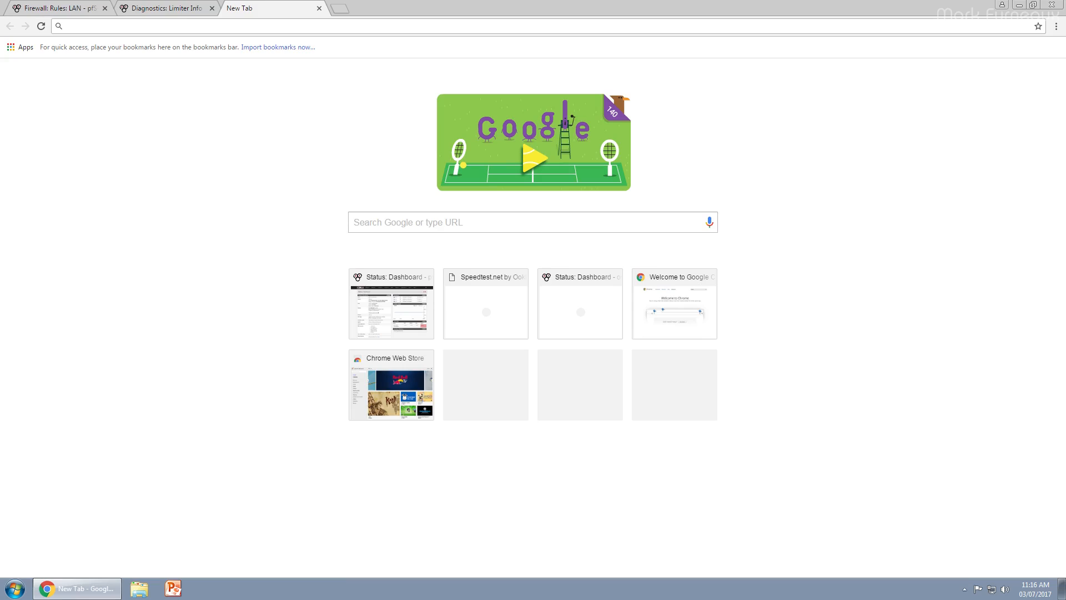
pyautogui.click(486, 308)
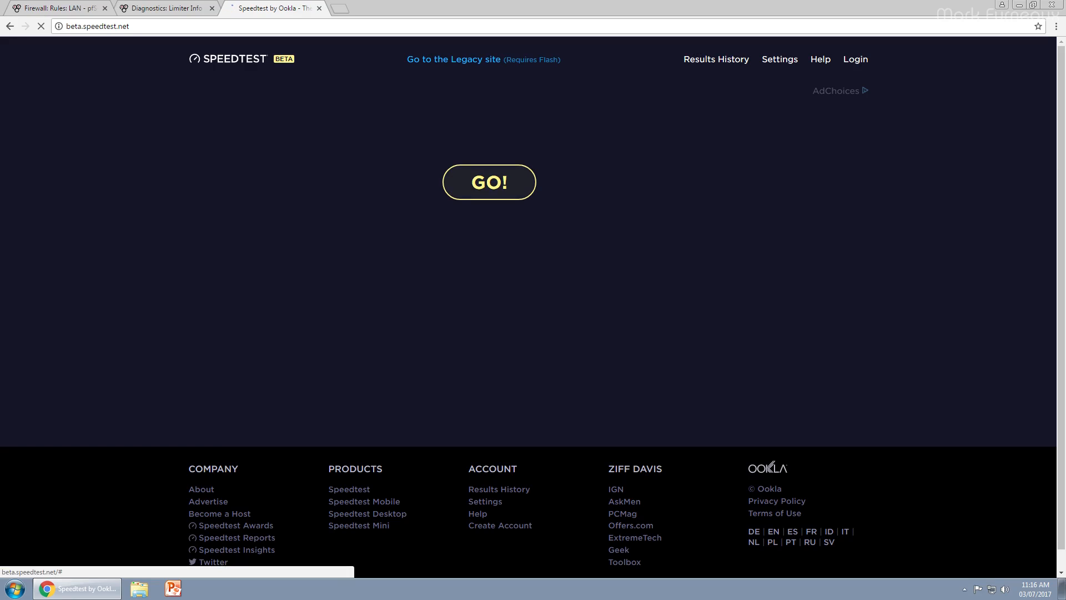
pyautogui.click(494, 184)
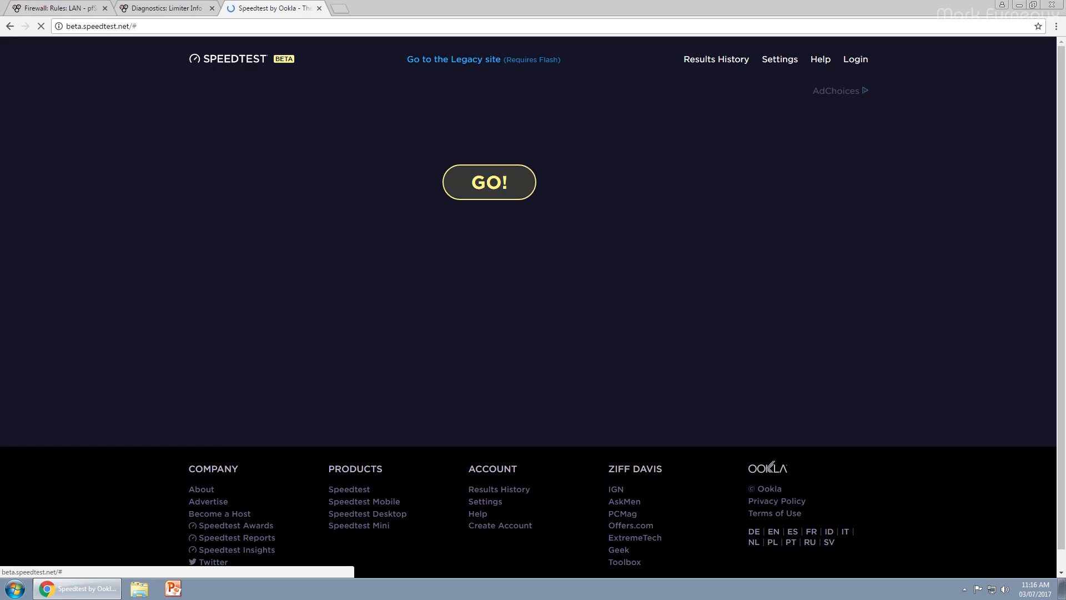
pyautogui.hotkey('ctrl', 'shift', 'Tab')
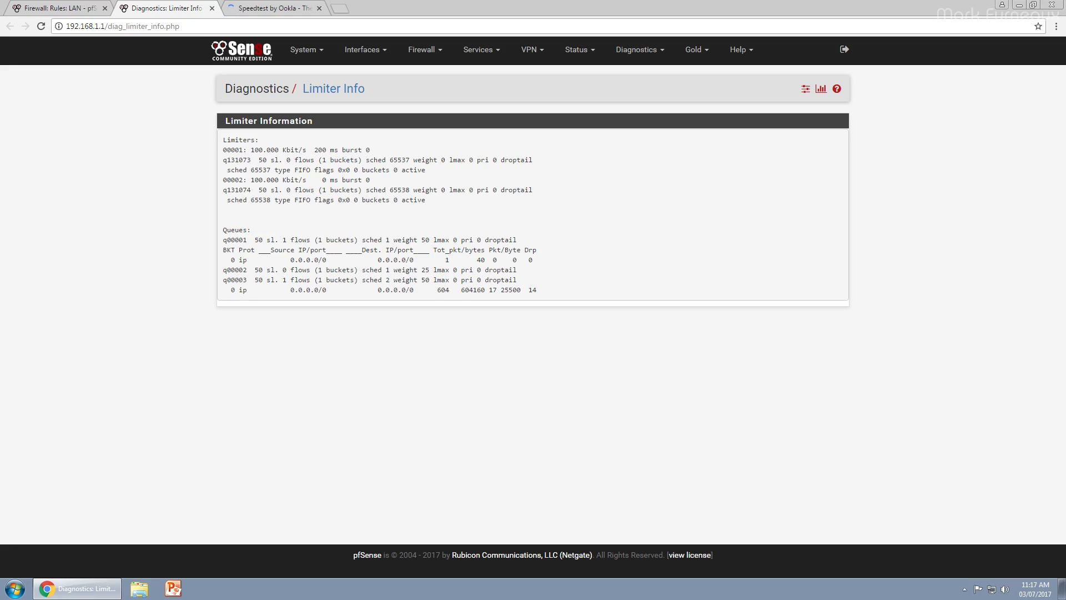
pyautogui.hotkey('ctrl', 'Tab')
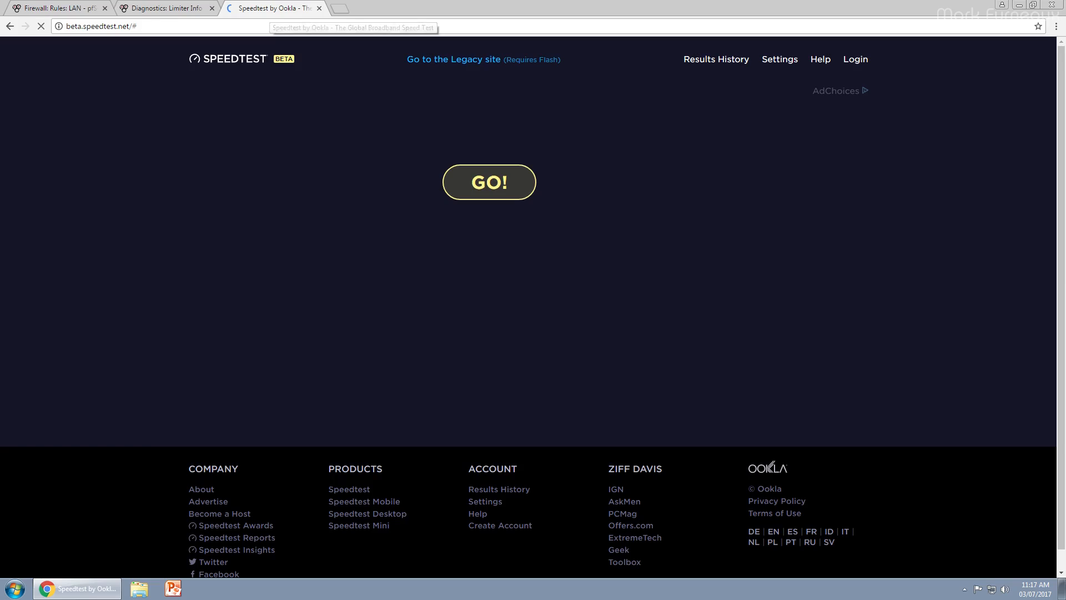
# - Close the Speedtest and Limiter Info pages and reopen the default IPv4 allow LAN rule at its In / Out pipe settings
pyautogui.hotkey('ctrl', 'w')
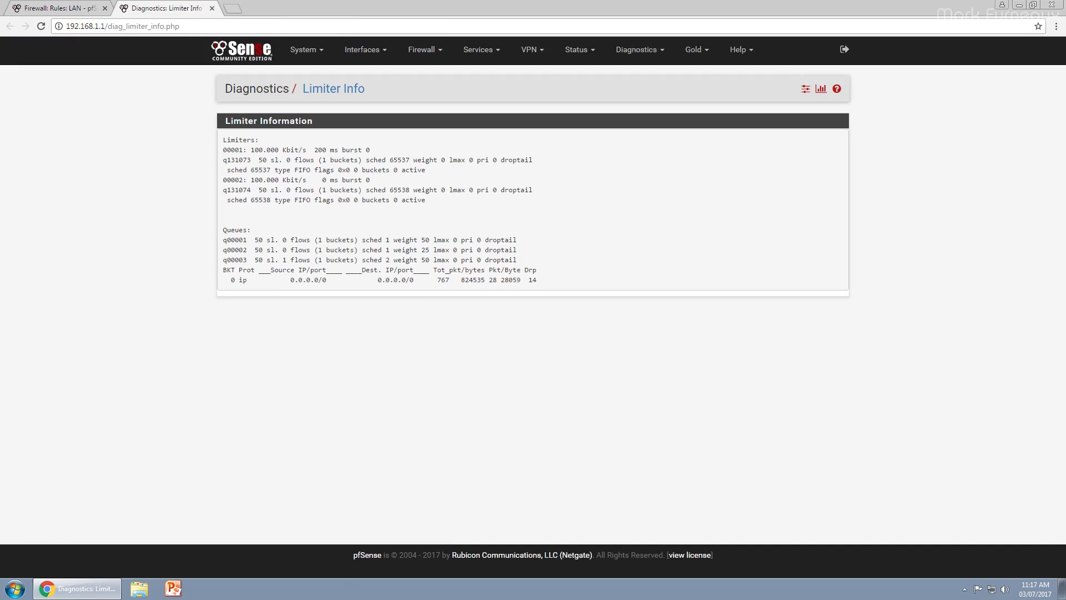
pyautogui.hotkey('ctrl', 'w')
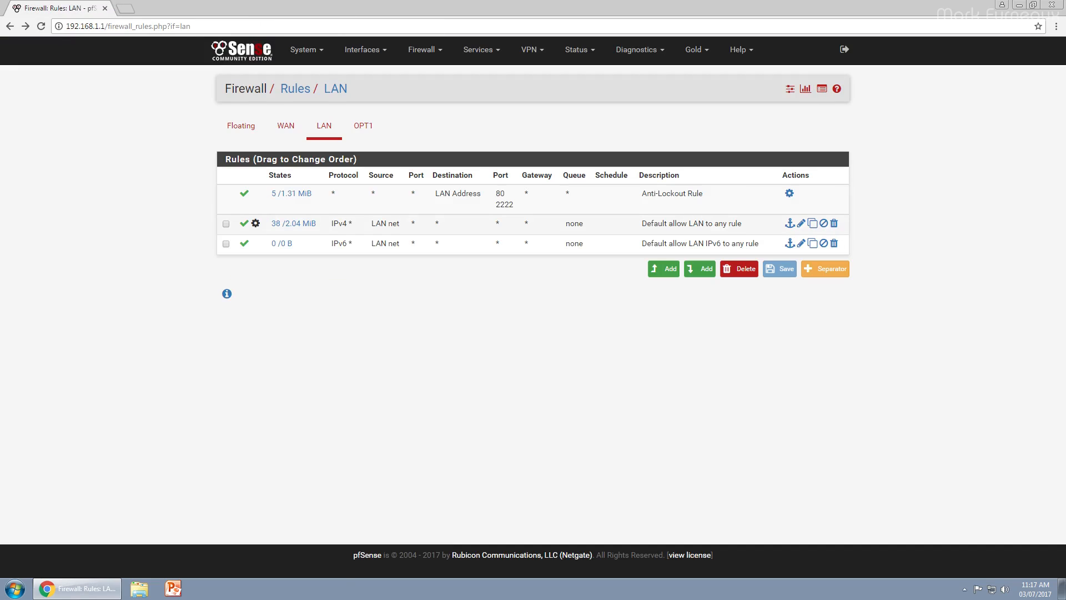
pyautogui.click(801, 223)
pyautogui.scroll(-15, 801, 278)
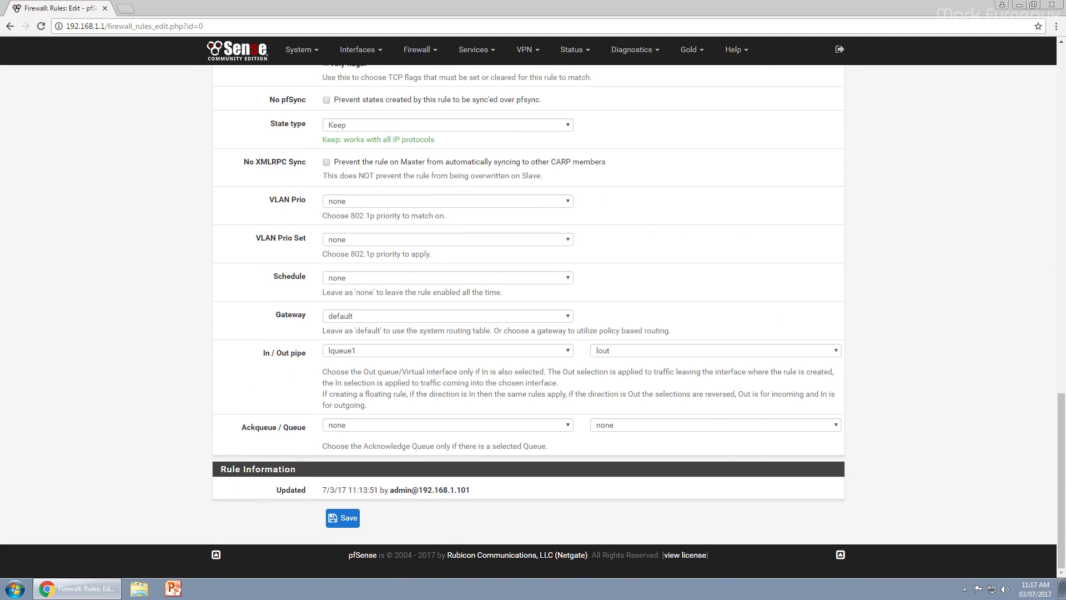
# - Clear the default IPv4 LAN rule's In and Out pipes to none, save it and apply the firewall changes
pyautogui.click(447, 351)
pyautogui.click(447, 363)
pyautogui.click(715, 350)
pyautogui.click(715, 363)
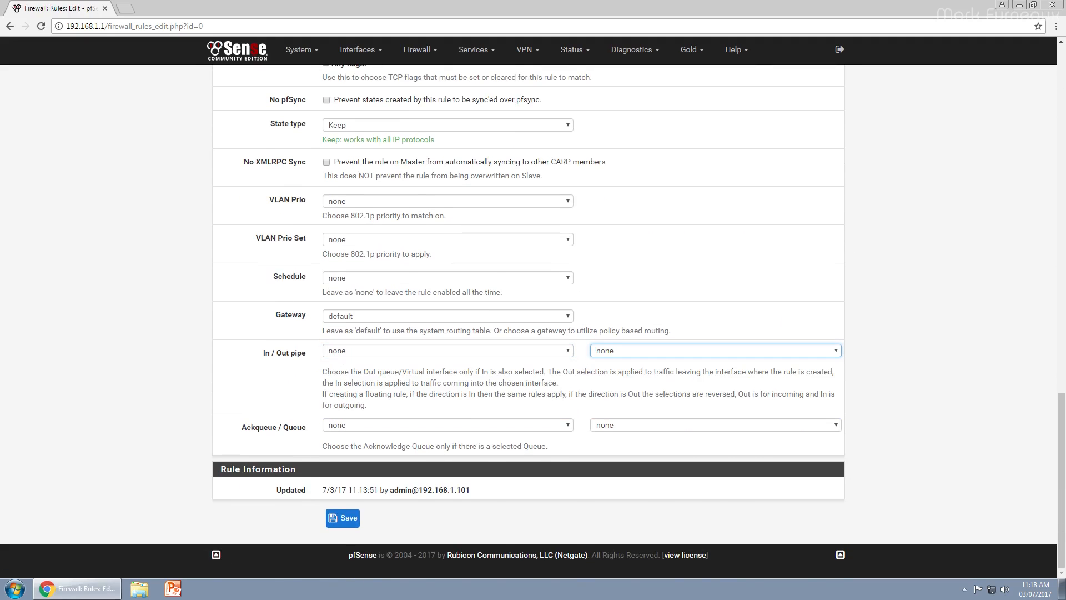
pyautogui.click(343, 517)
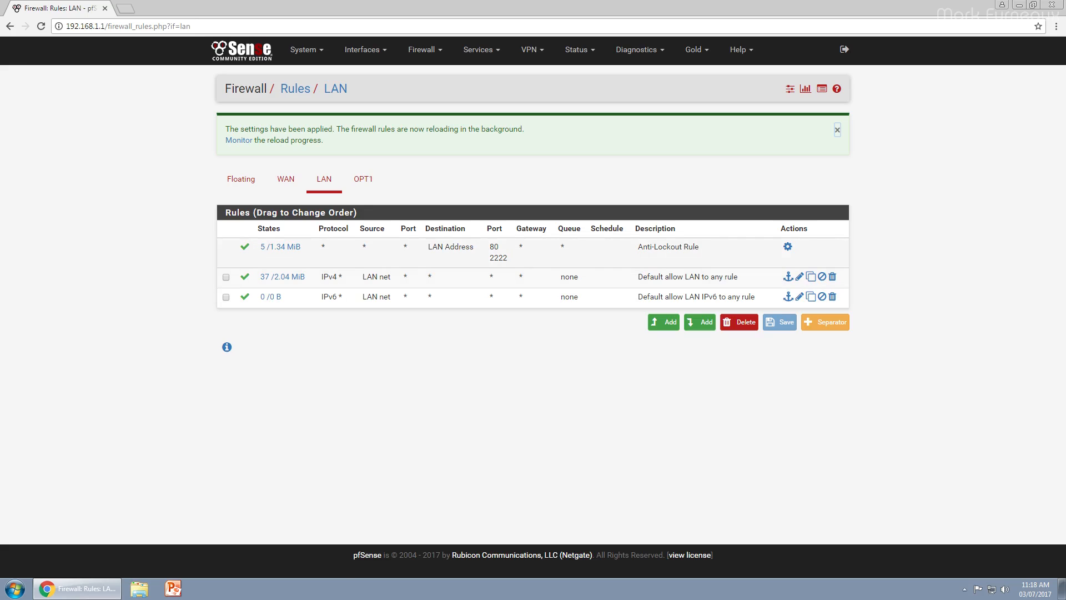
# - Start a new floating firewall rule at the beginning of the list and set its action to Match
pyautogui.click(240, 179)
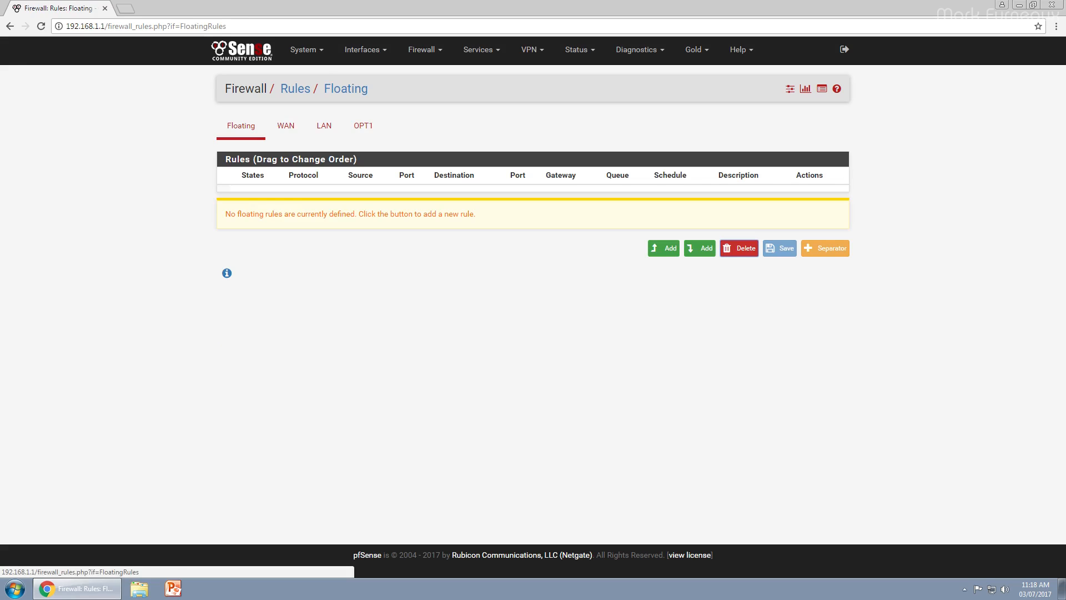
pyautogui.click(663, 248)
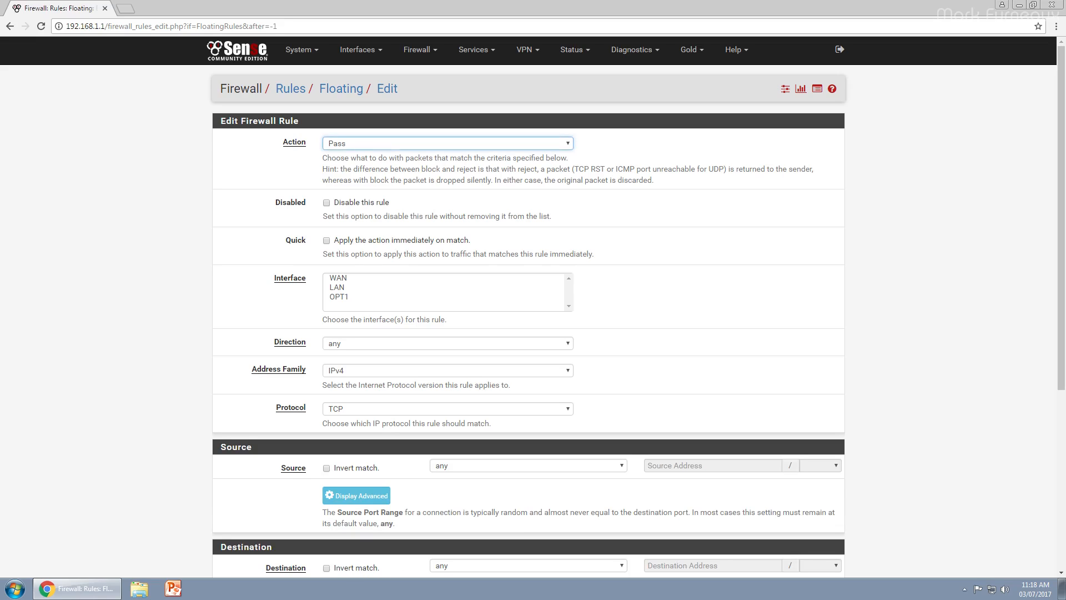
pyautogui.click(448, 143)
pyautogui.click(448, 143)
pyautogui.click(448, 144)
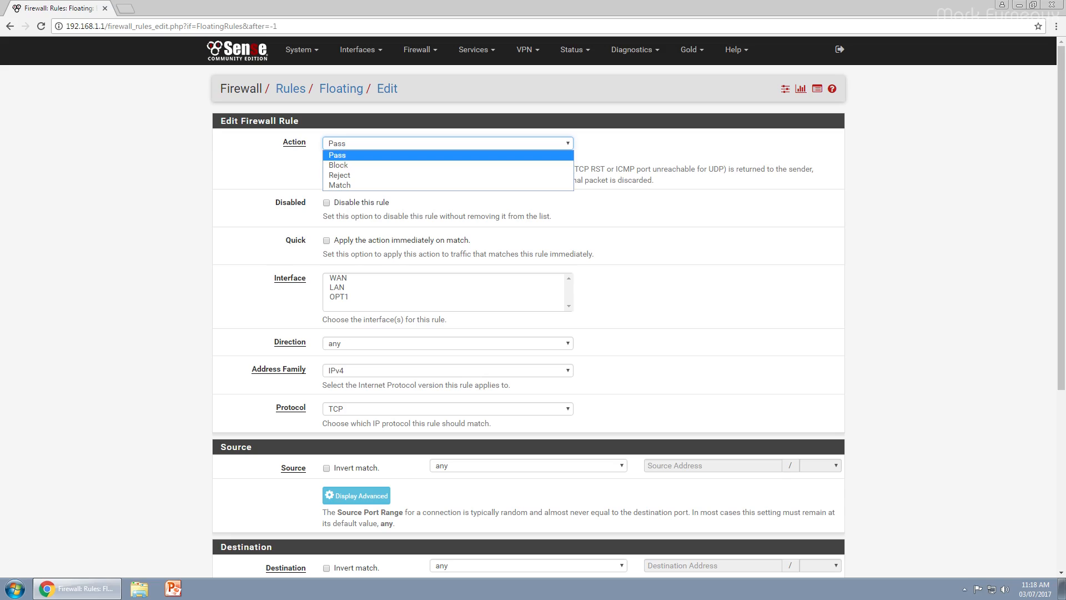
pyautogui.click(447, 185)
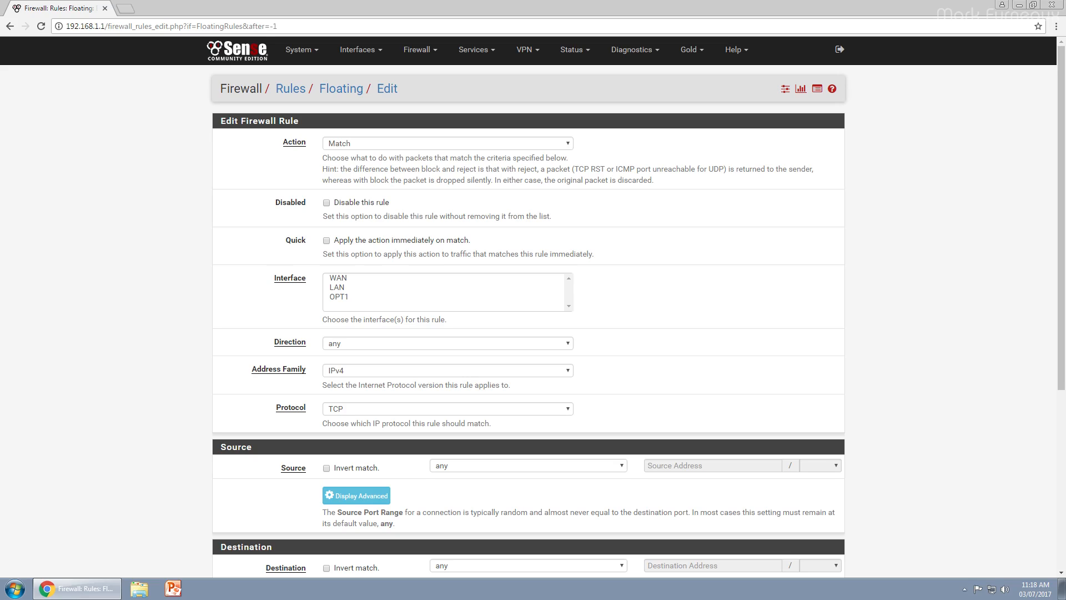
# - Examine the floating rule's direction choices and its advanced options, including the In / Out pipe settings
pyautogui.scroll(-4, 527, 322)
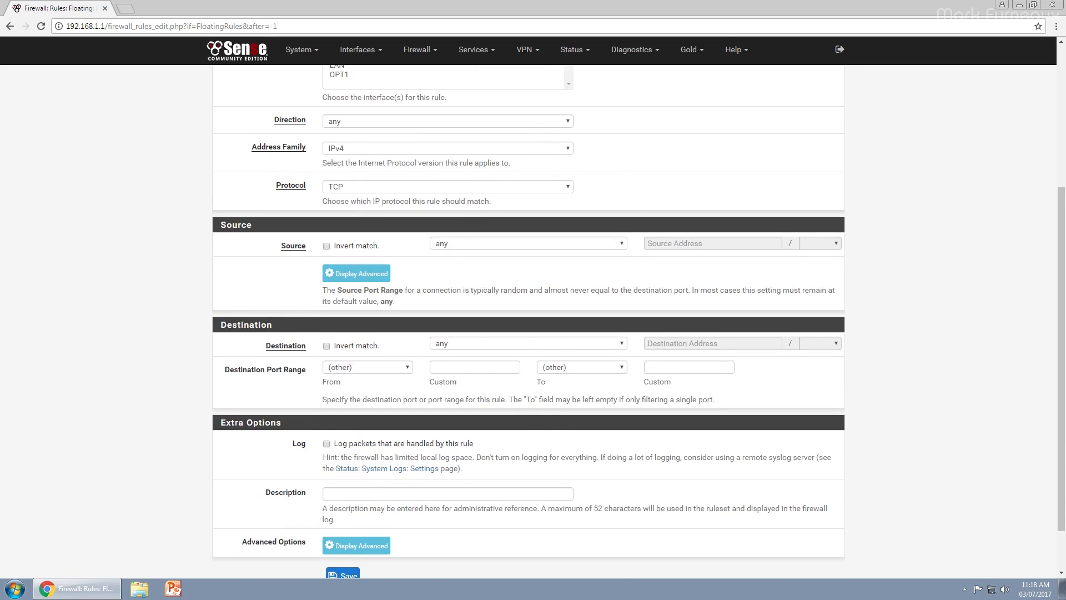
pyautogui.scroll(-1, 528, 322)
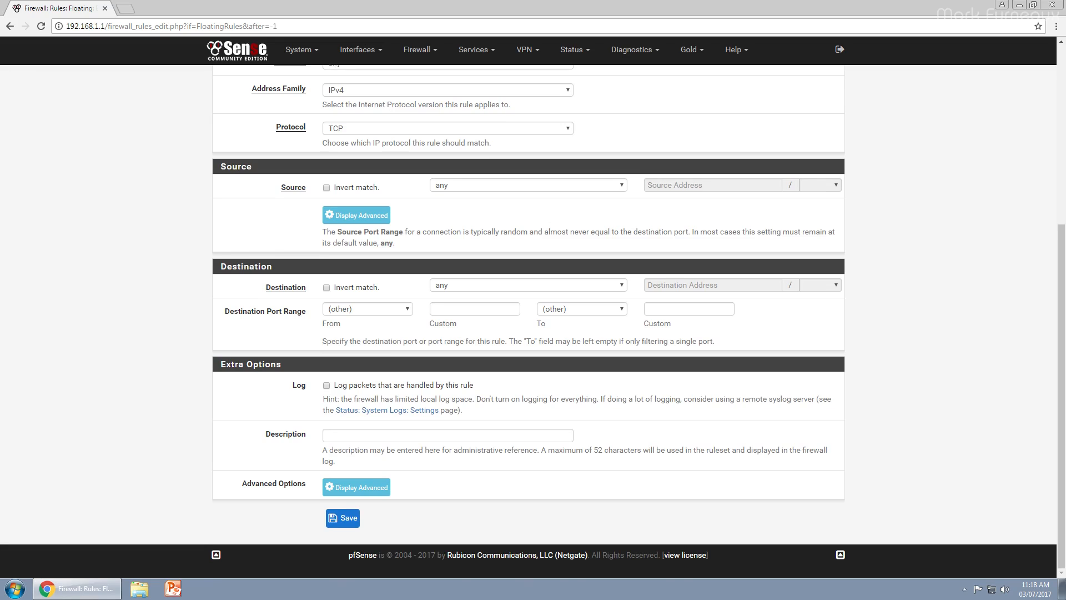
pyautogui.click(356, 487)
pyautogui.scroll(-8, 527, 322)
pyautogui.scroll(13, 528, 322)
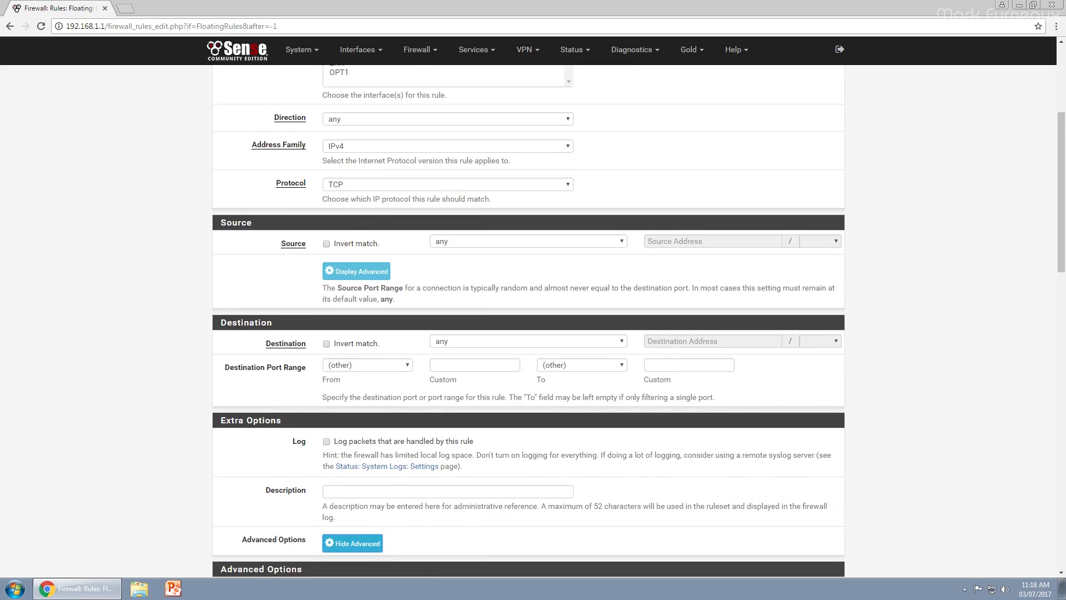
pyautogui.scroll(-20, 528, 322)
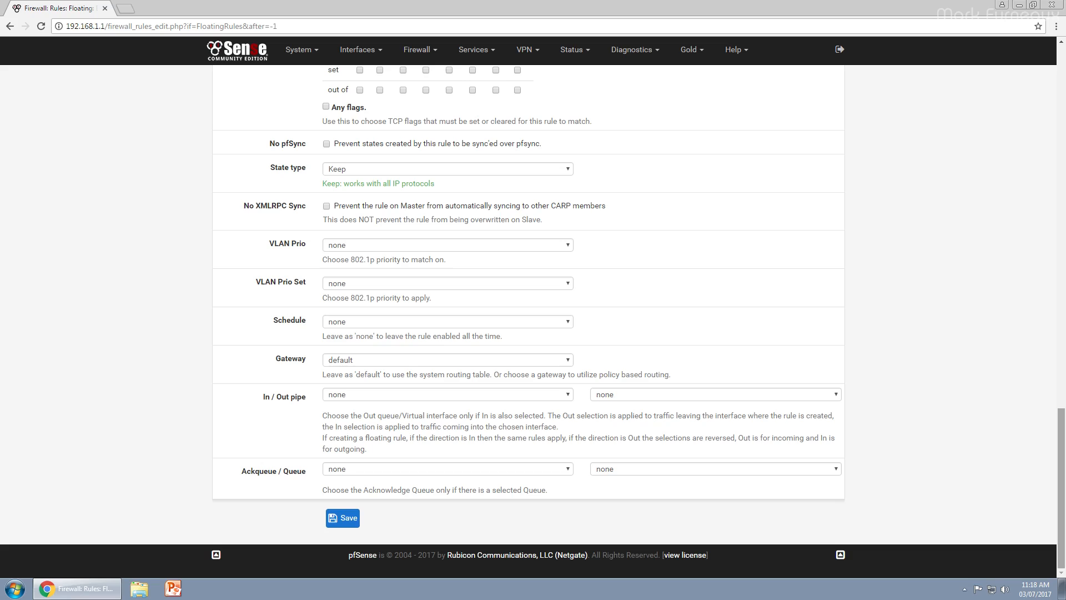
pyautogui.scroll(20, 527, 322)
pyautogui.click(448, 232)
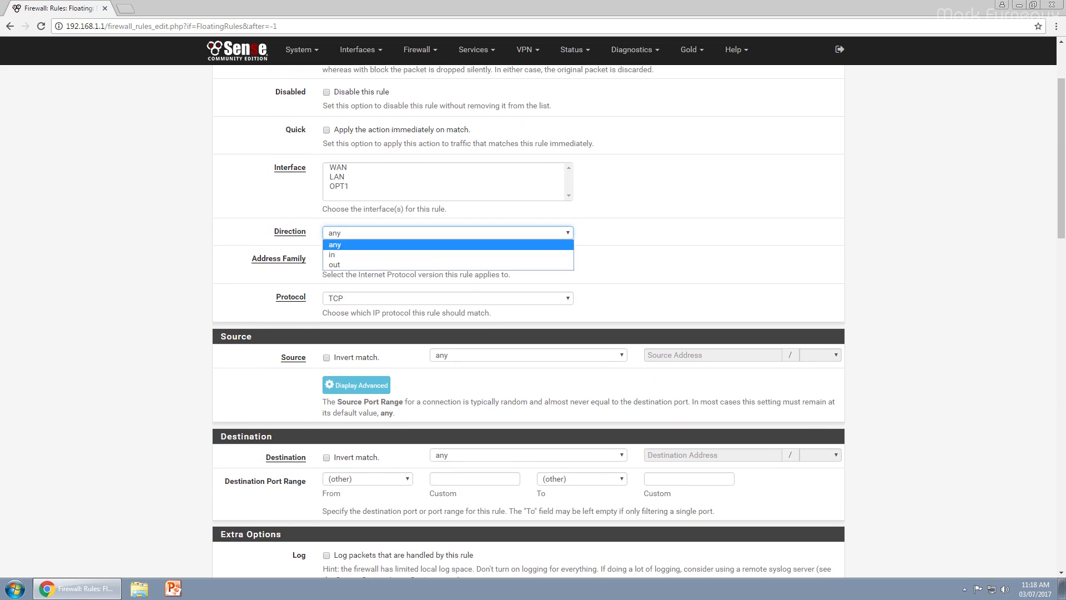
pyautogui.click(638, 250)
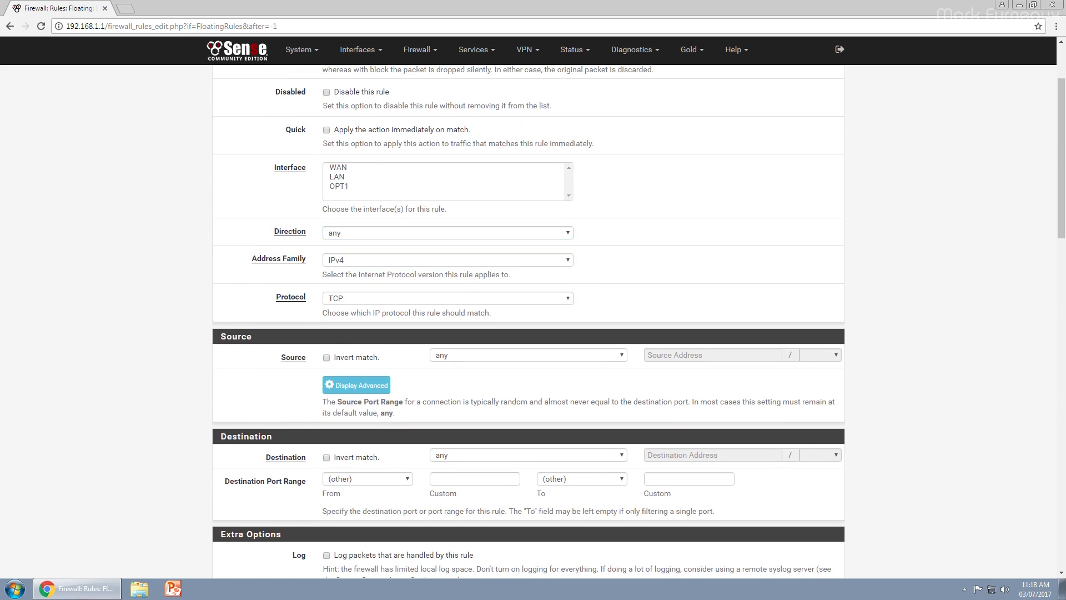
pyautogui.scroll(-20, 527, 322)
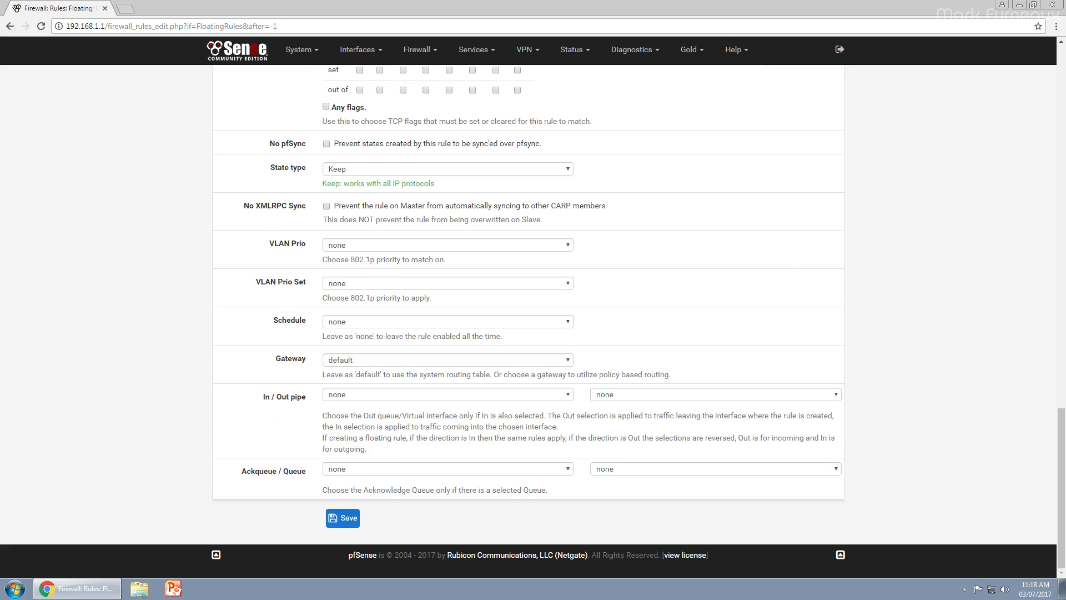
pyautogui.scroll(20, 528, 322)
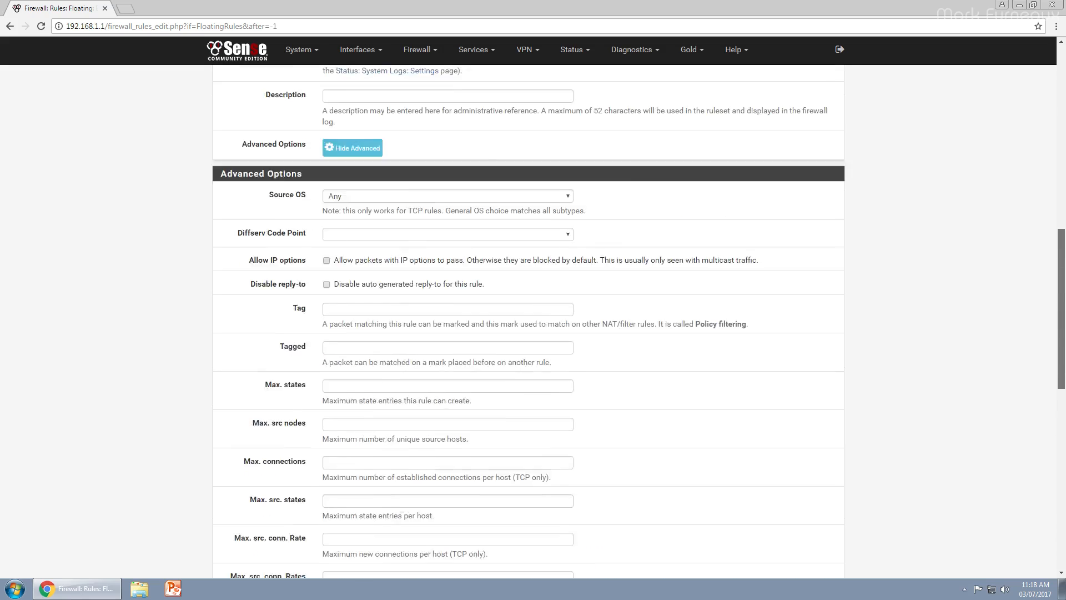
pyautogui.scroll(1, 528, 322)
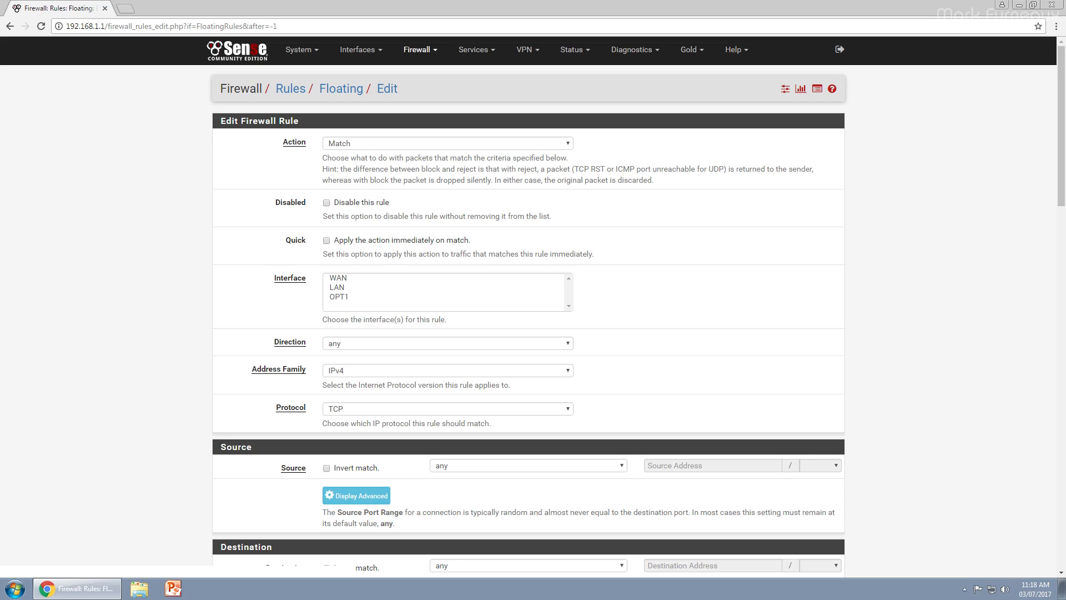
# - Leave the unsaved floating rule and look through the WAN, LAN and OPT1 firewall rules
pyautogui.click(420, 49)
pyautogui.click(411, 109)
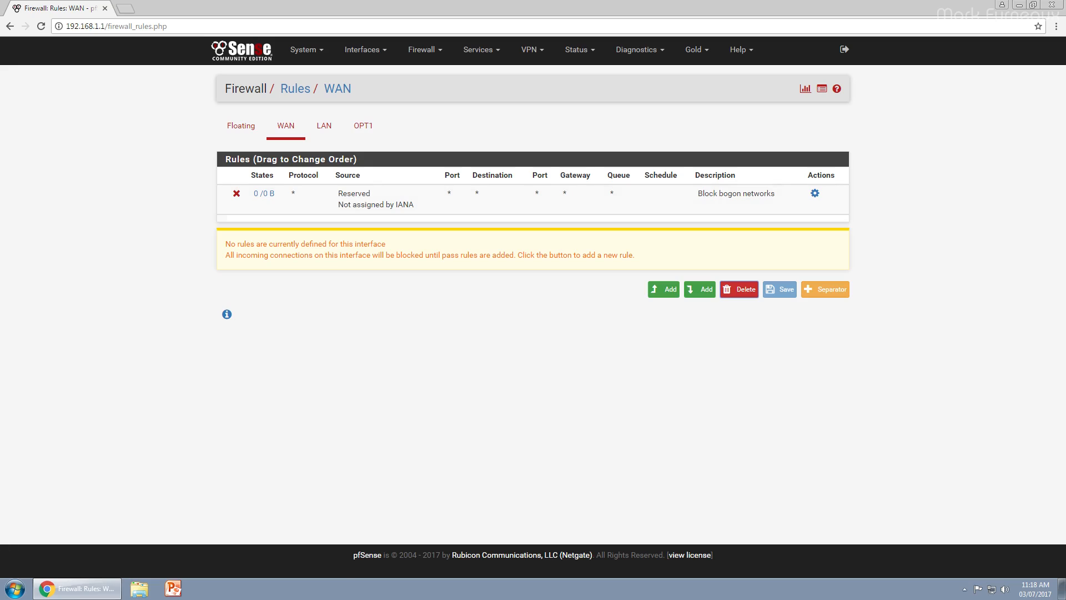
pyautogui.click(324, 126)
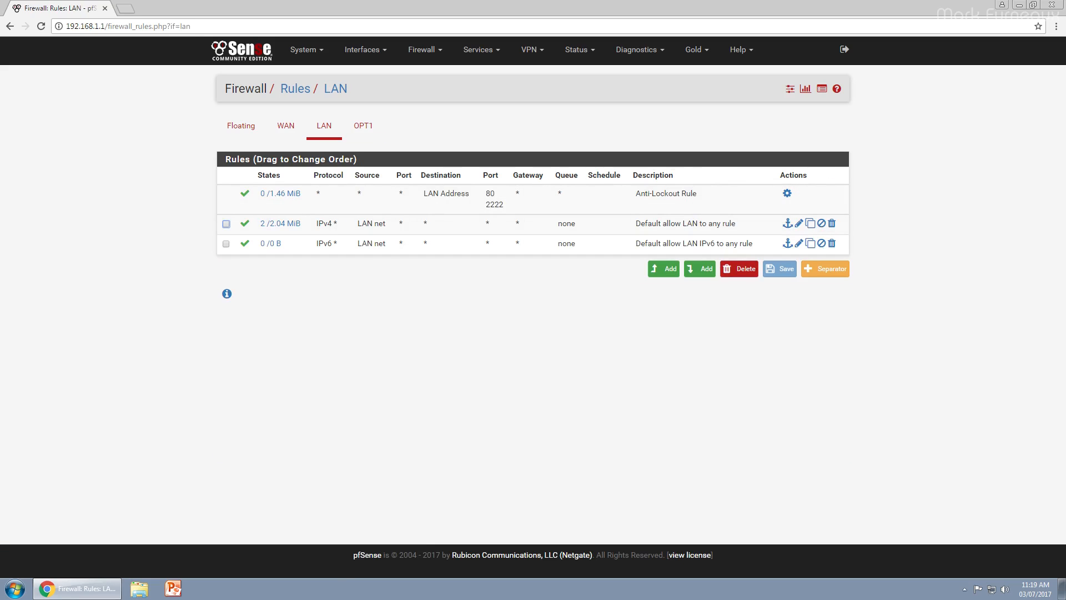
pyautogui.click(363, 126)
pyautogui.click(325, 126)
# - Start the Multiple Lan/Wan traffic shaper wizard, traffic_shaper_wizard_multi_all.xml
pyautogui.click(425, 49)
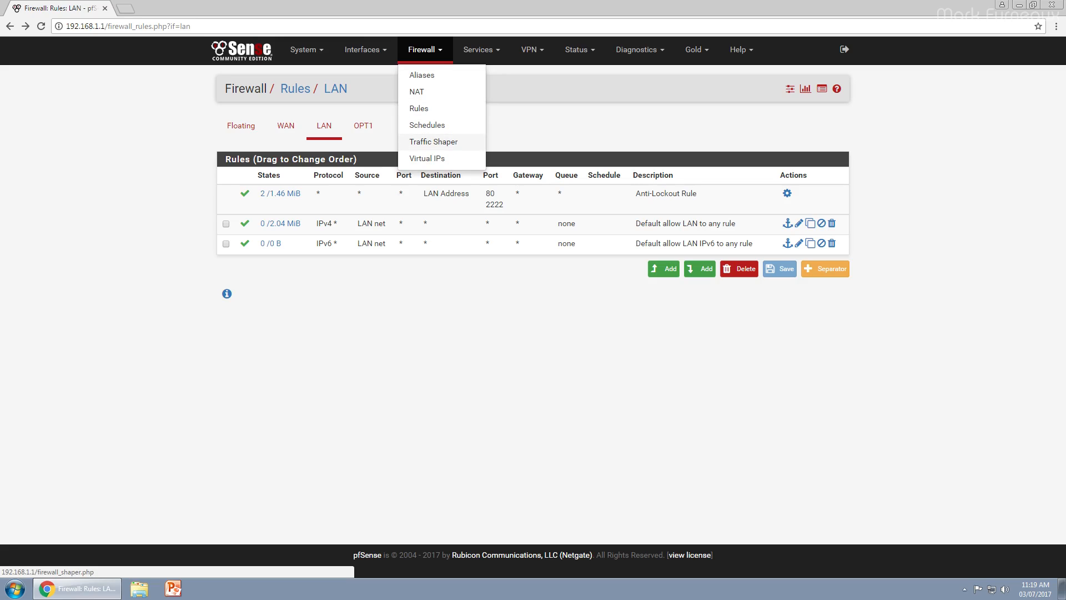
pyautogui.click(433, 142)
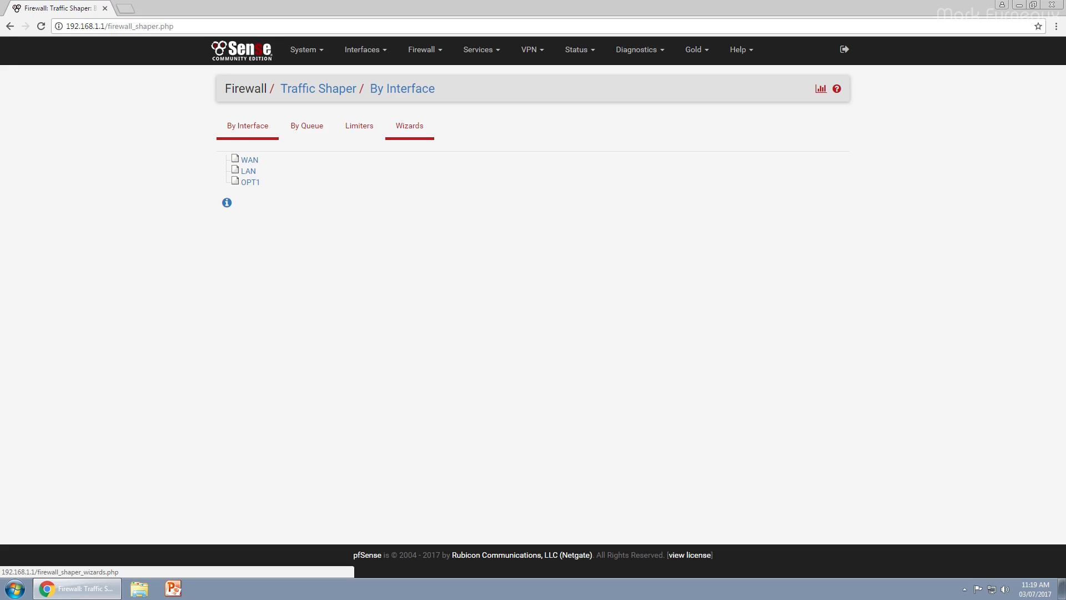
pyautogui.click(409, 126)
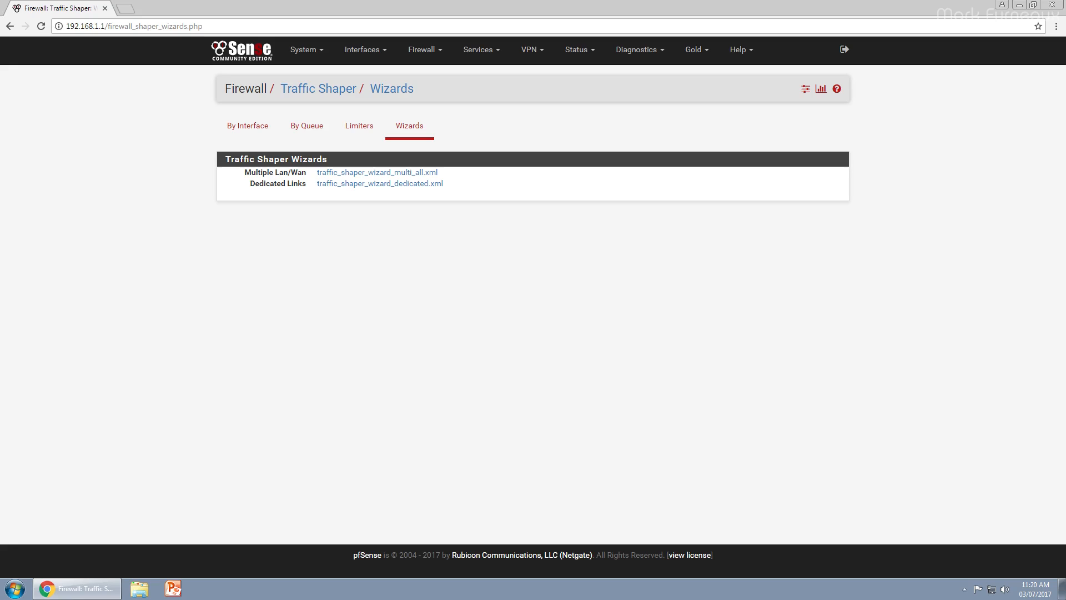
pyautogui.moveTo(245, 172); pyautogui.dragTo(306, 172)
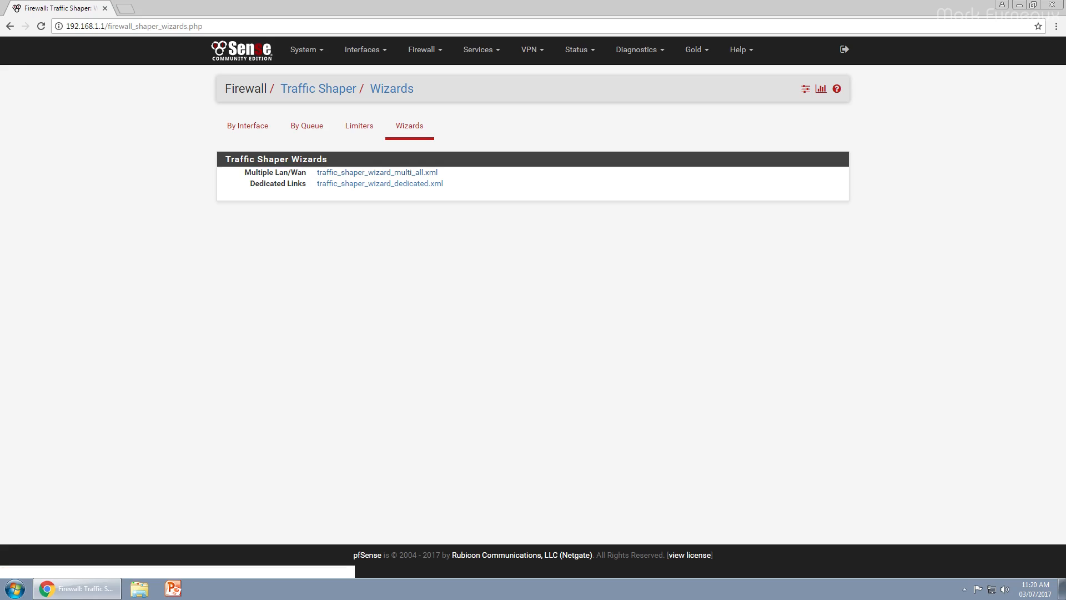
pyautogui.click(377, 172)
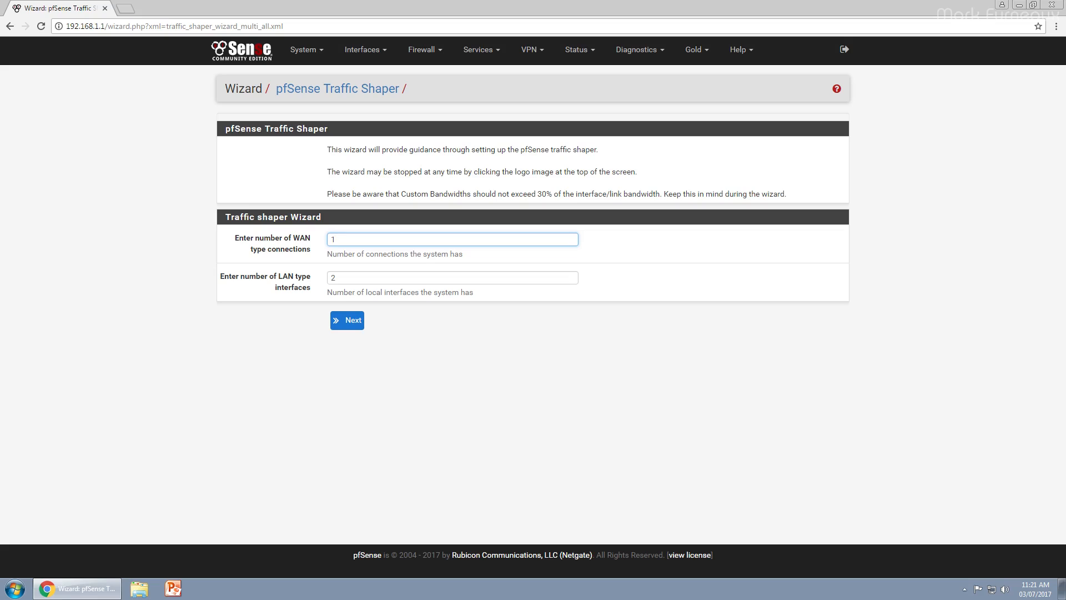
# - Check the available interfaces and submit 1 WAN type connection and 2 LAN type interfaces in the wizard
pyautogui.click(363, 49)
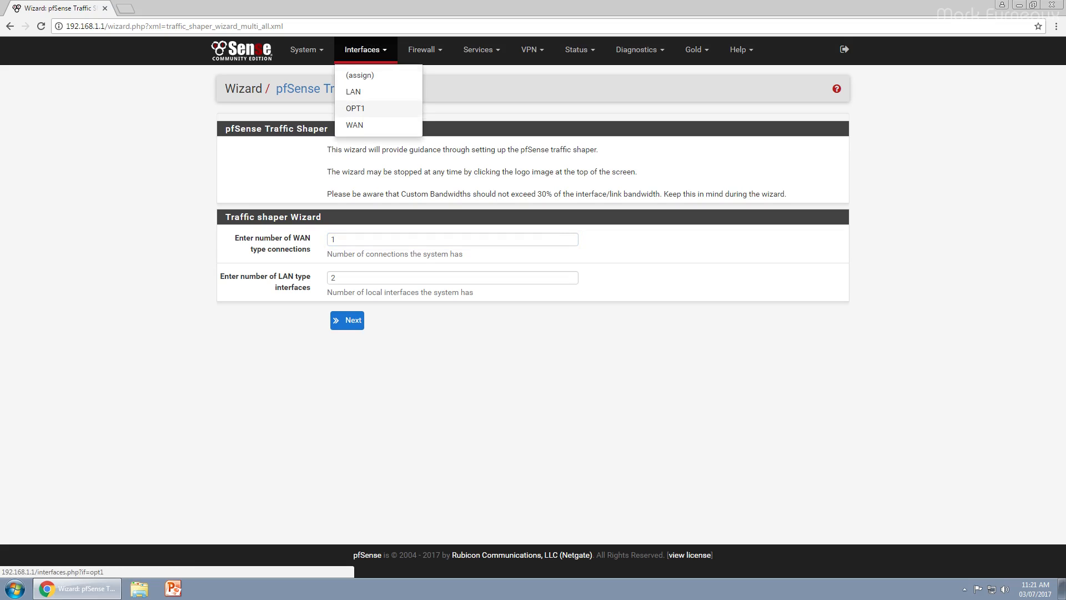
pyautogui.click(455, 173)
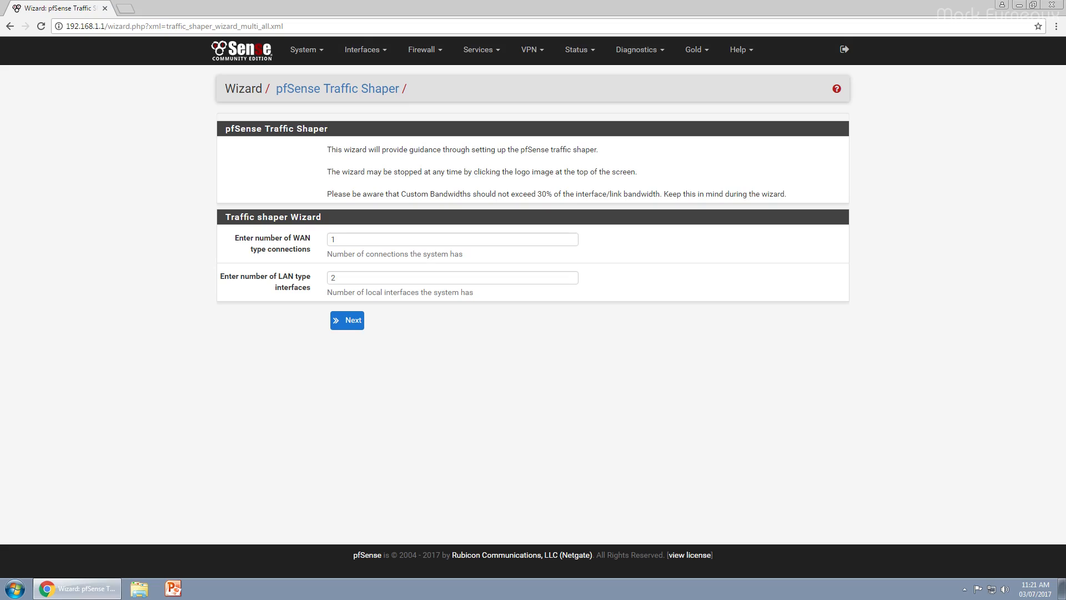
pyautogui.click(347, 320)
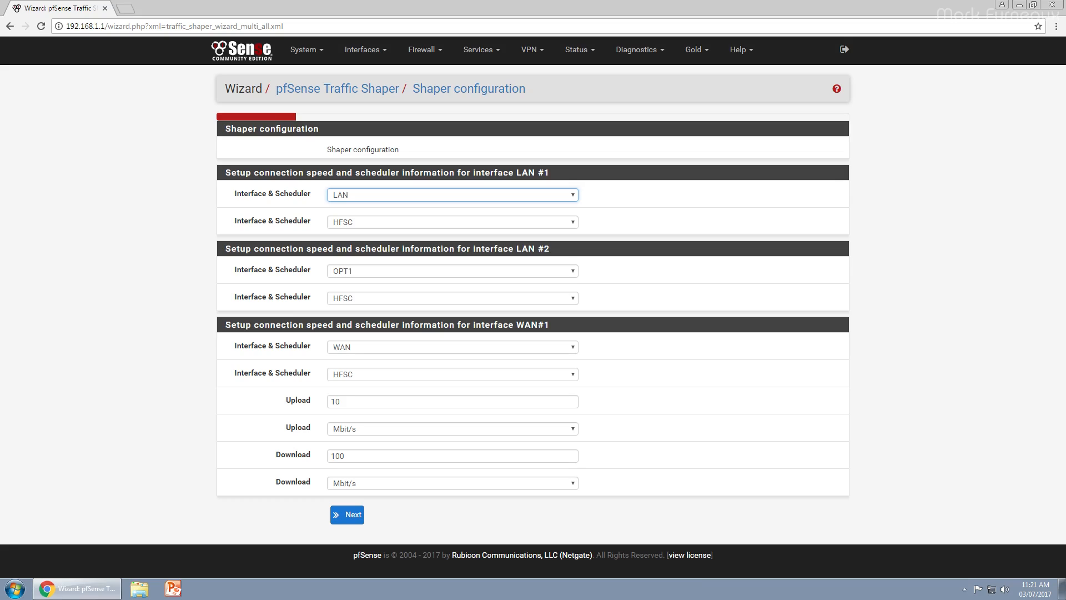
# - Submit the shaper configuration with HFSC on LAN, OPT1 and WAN, 10 Mbit/s upload and 100 Mbit/s download
pyautogui.click(453, 298)
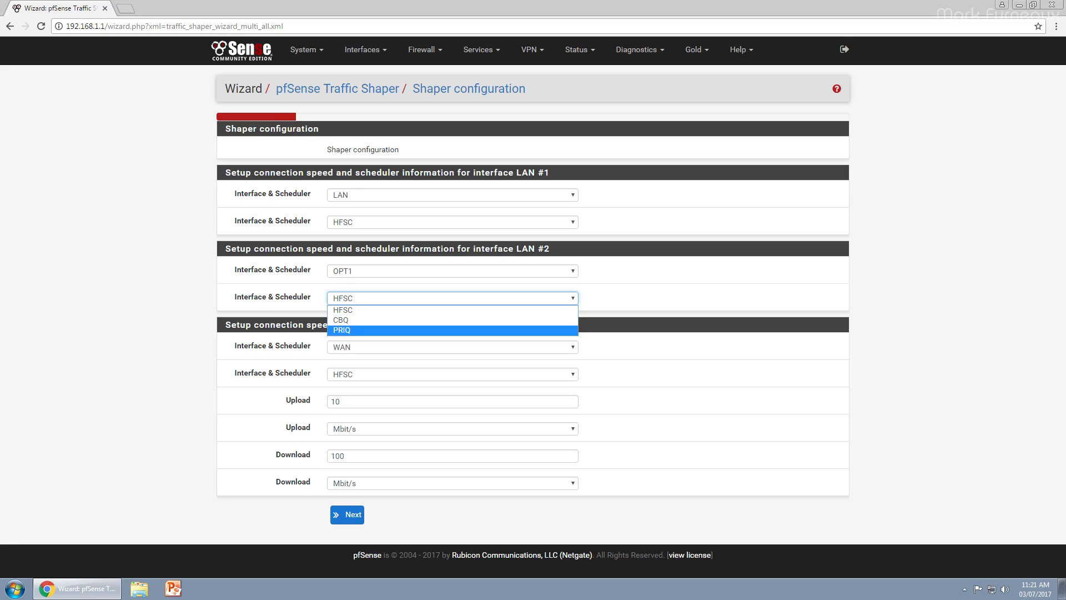
pyautogui.press('Return')
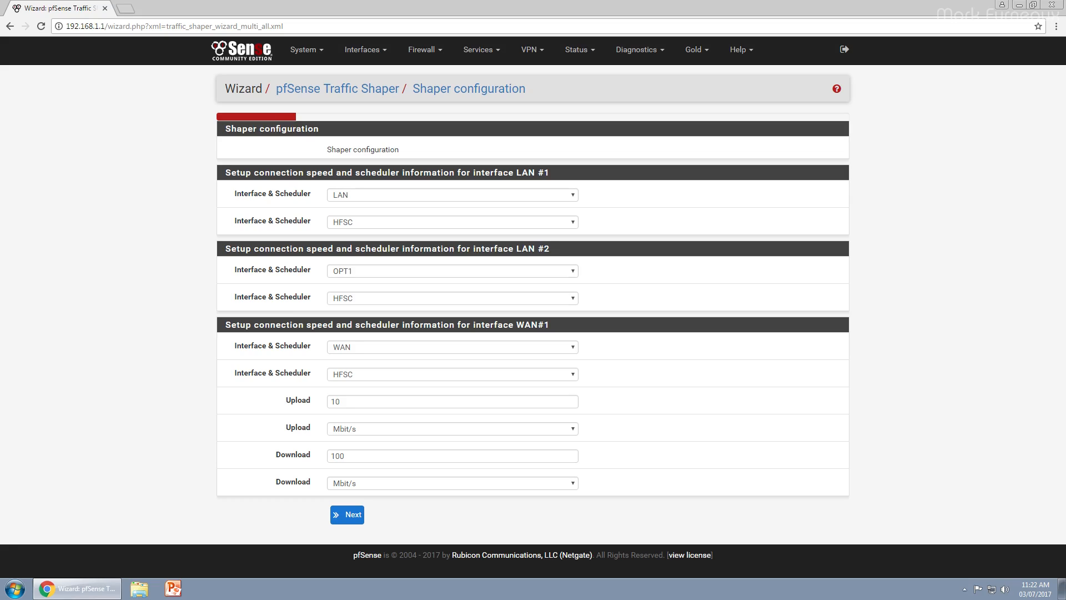
pyautogui.click(347, 514)
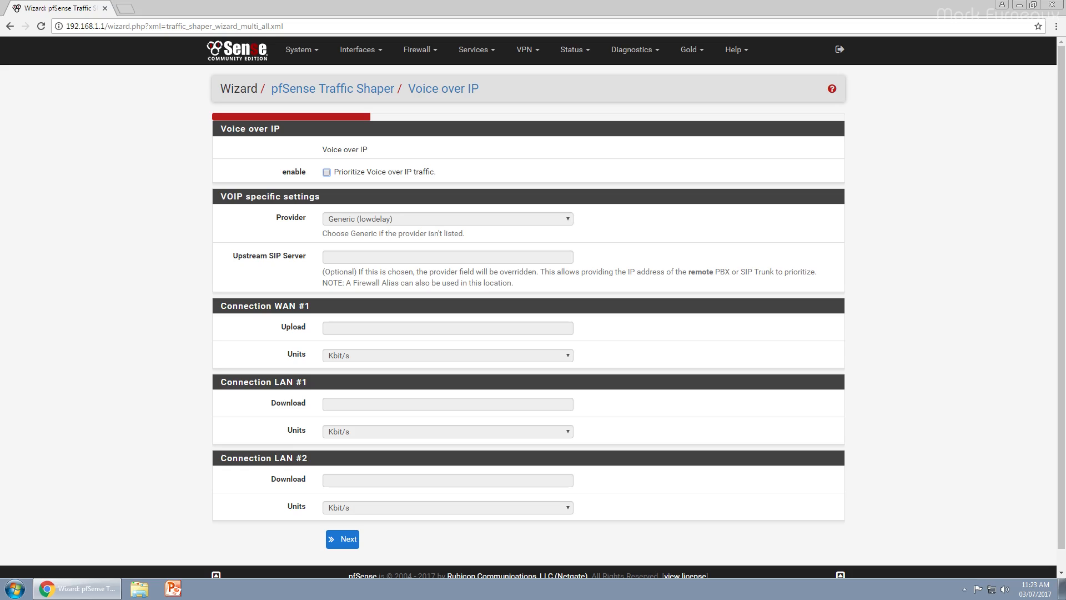
# - Try prioritizing Voice over IP traffic with the Generic (lowdelay) provider, and switch the prioritization back off
pyautogui.click(326, 172)
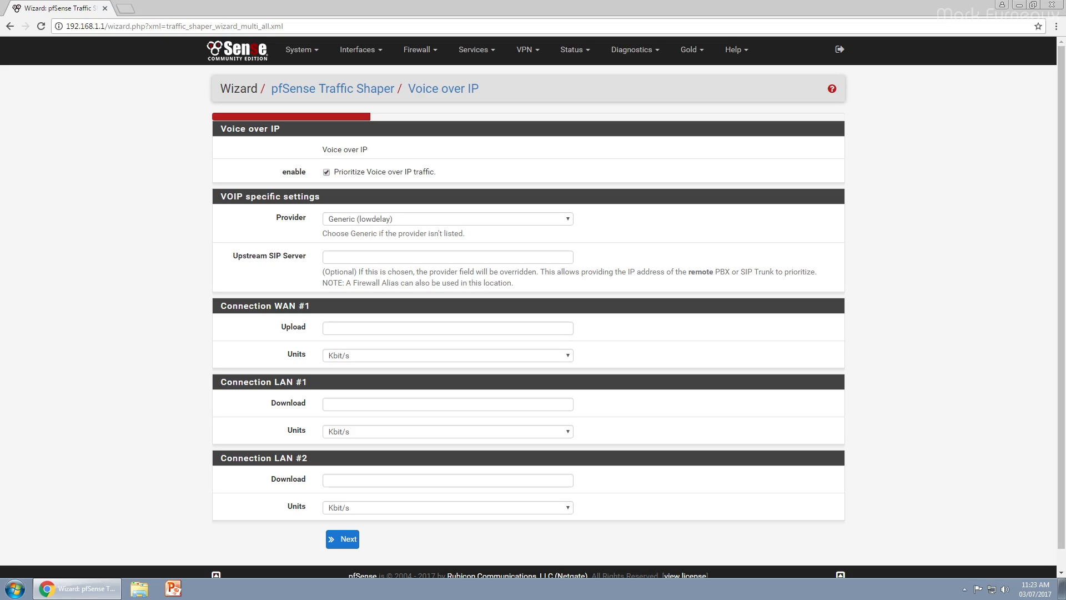
pyautogui.click(447, 219)
pyautogui.click(447, 230)
pyautogui.click(326, 172)
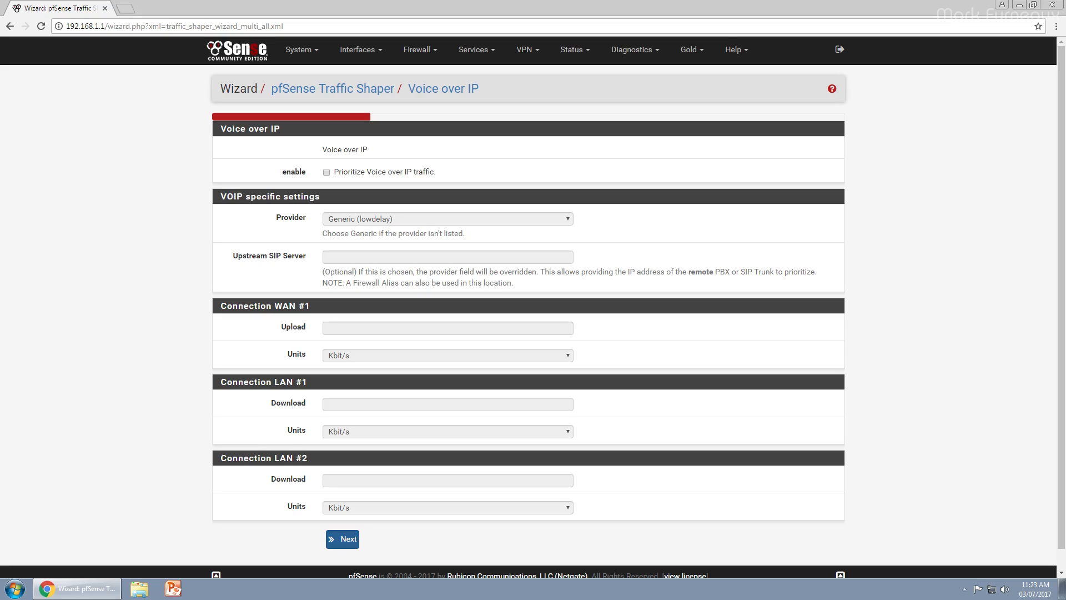
# - Skip Voice over IP prioritization and submit the Penalty Box for 192.168.1.66 with a 15% bandwidth limit
pyautogui.click(342, 539)
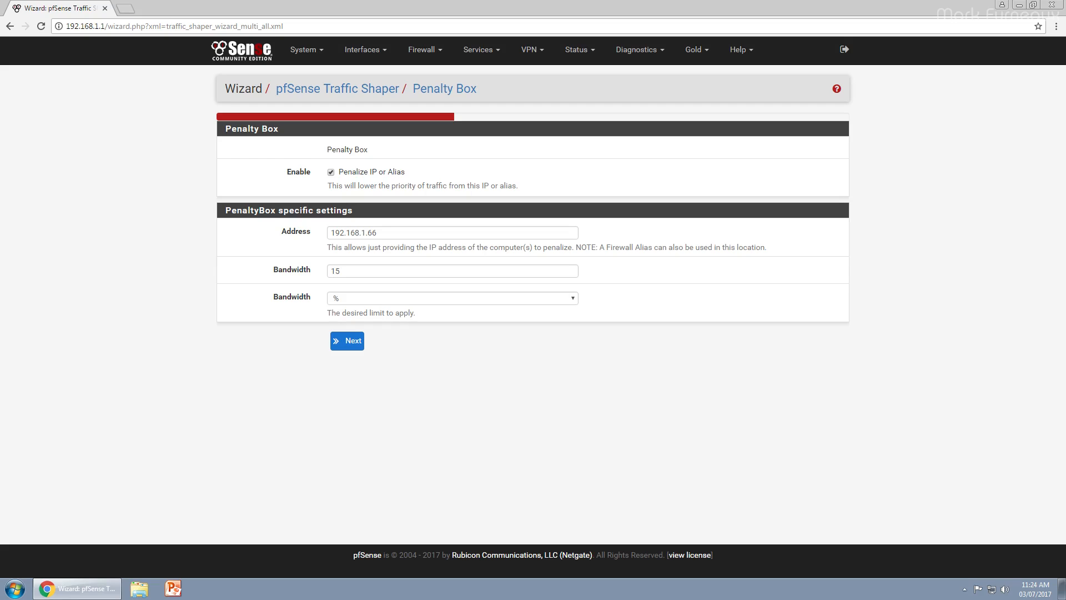
pyautogui.press('Return')
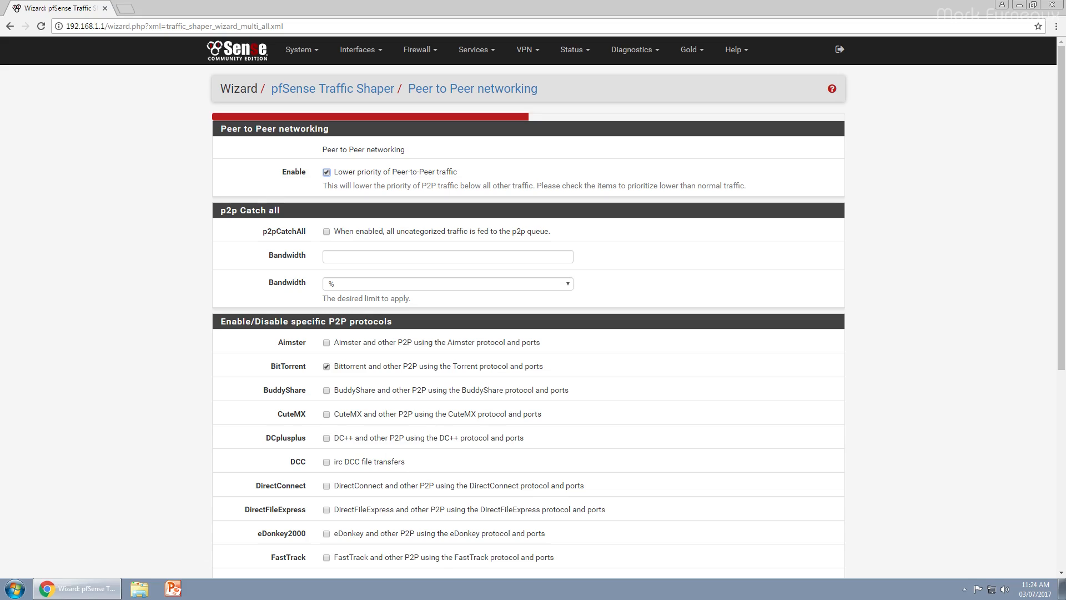
# - Review the Peer-to-Peer protocols and submit the page with lowered P2P priority and only BitTorrent selected
pyautogui.scroll(-1, 533, 311)
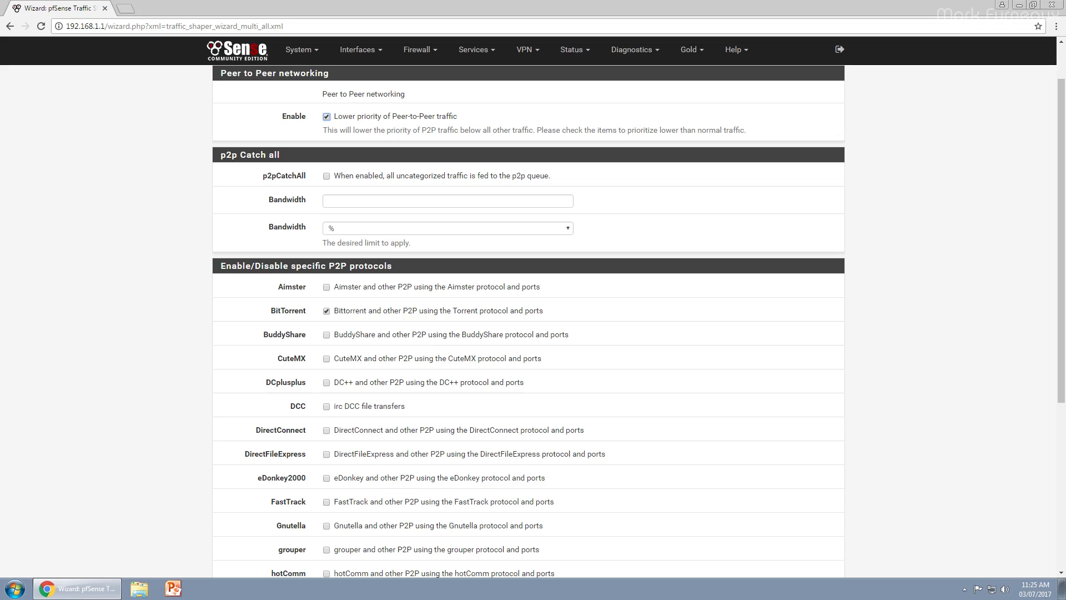
pyautogui.scroll(-2, 527, 322)
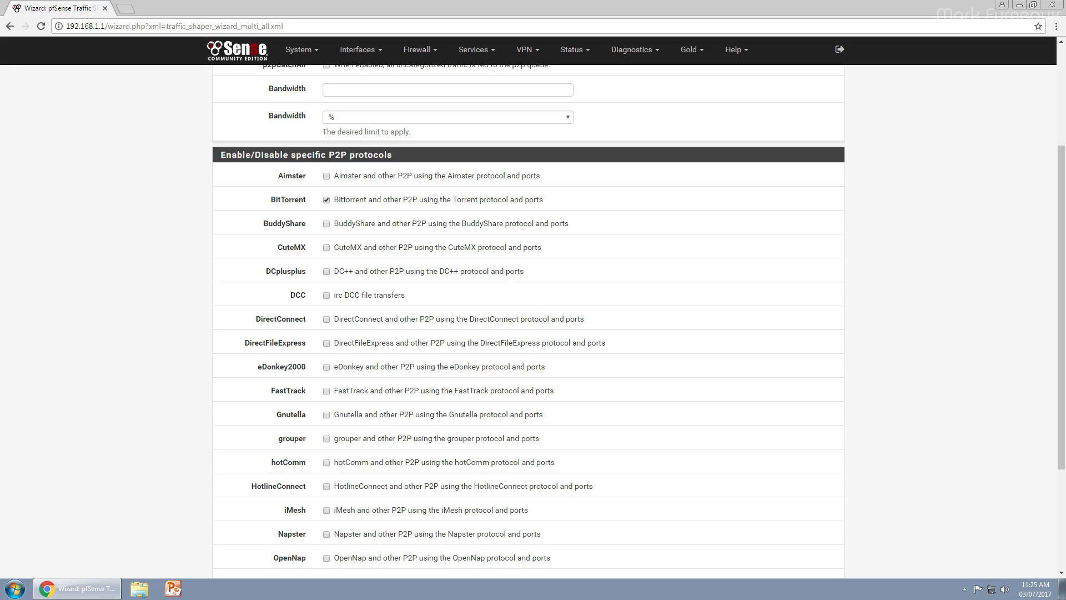
pyautogui.scroll(2, 528, 322)
pyautogui.scroll(-3, 527, 322)
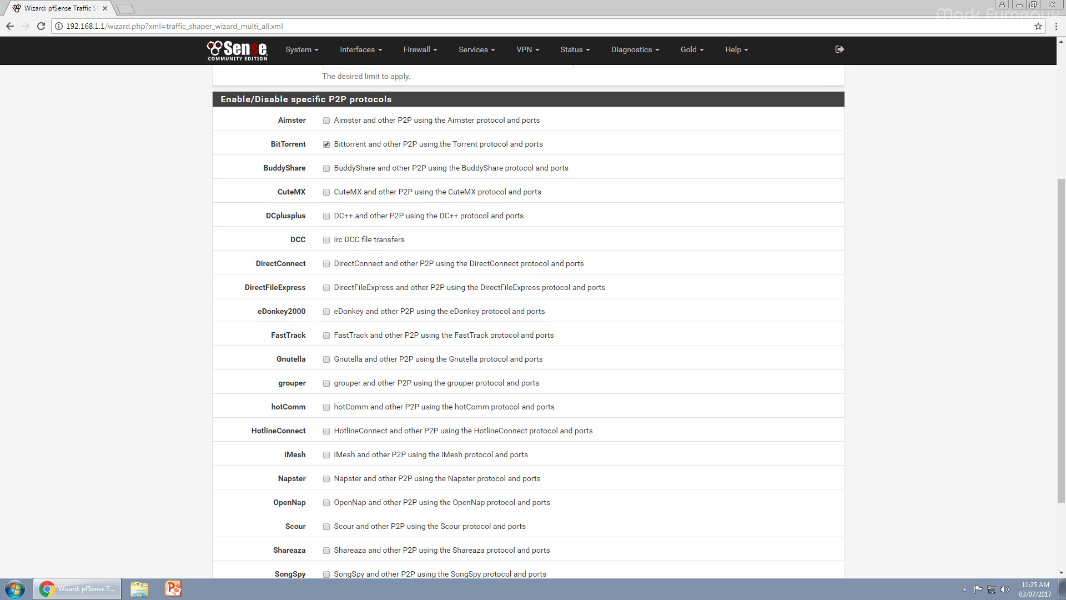
pyautogui.scroll(-1, 527, 322)
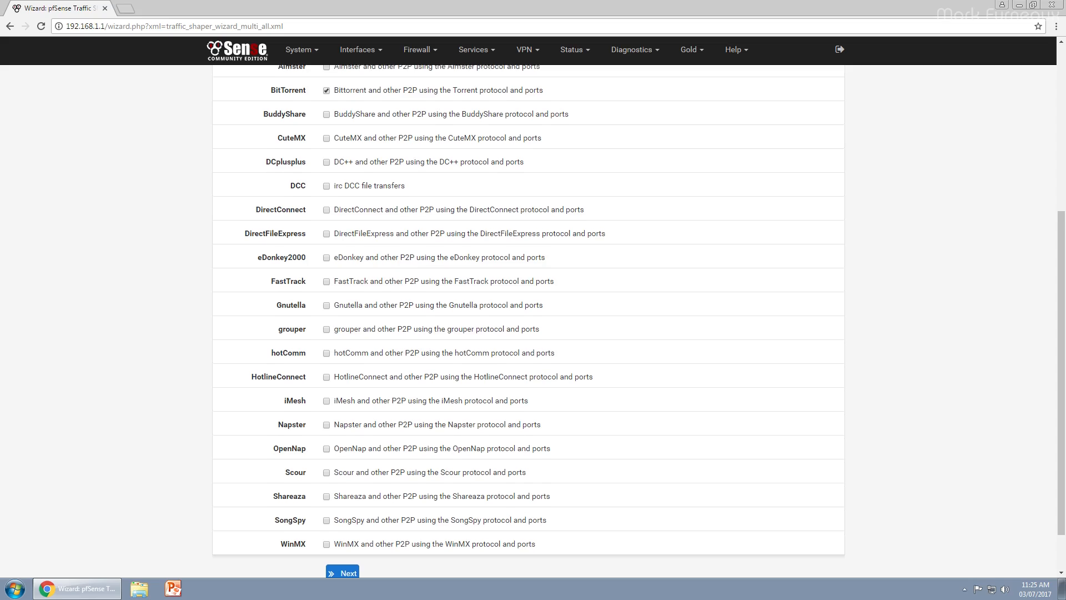
pyautogui.scroll(1, 528, 322)
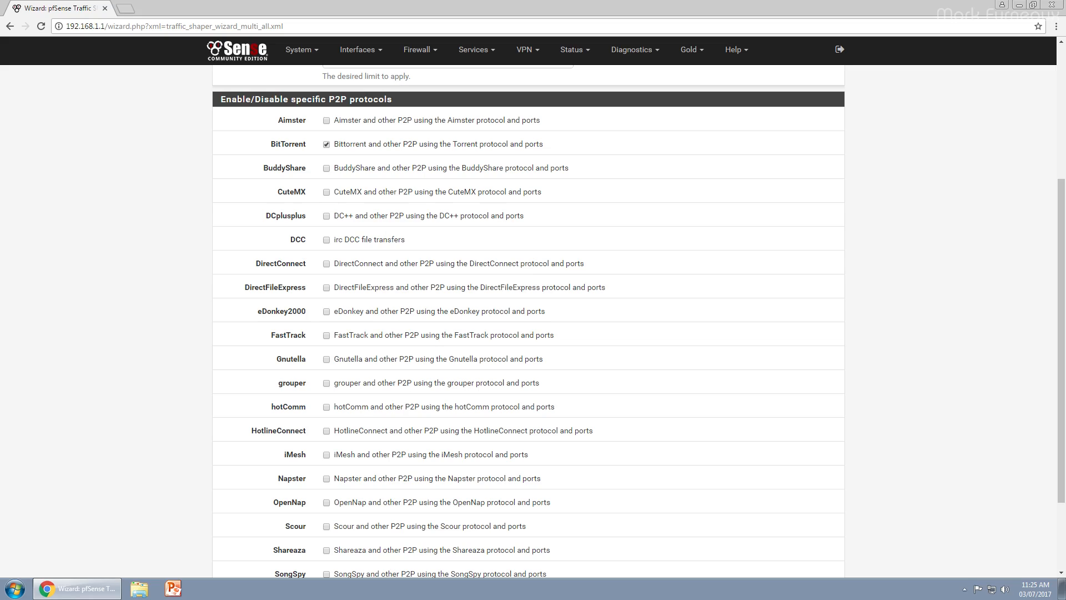
pyautogui.scroll(-3, 528, 322)
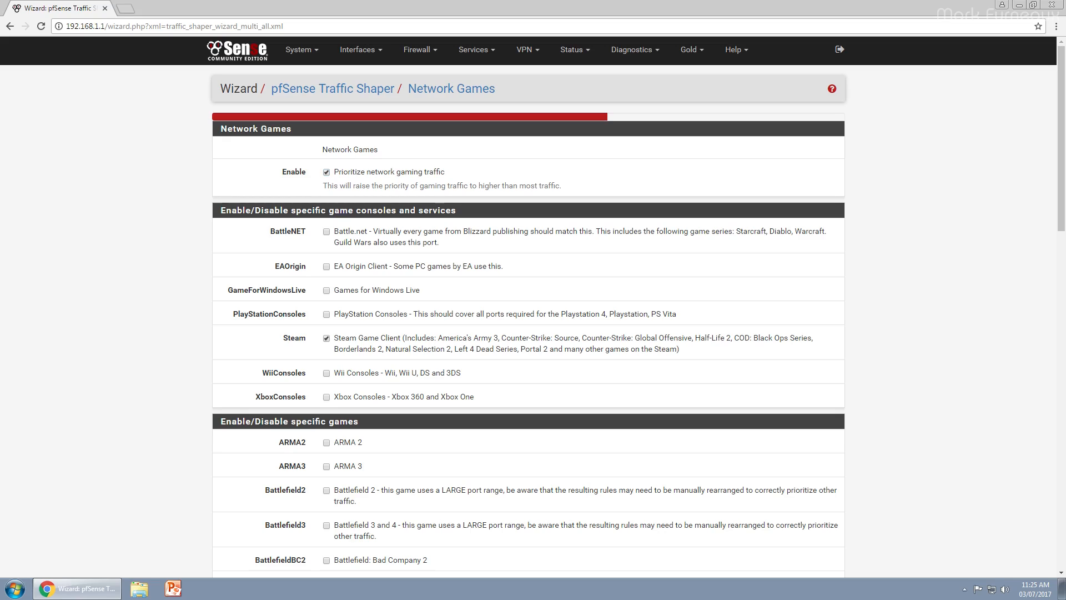
# - Prioritize network gaming traffic for Steam, Wii Consoles, Xbox Consoles, Minecraft and Half-Life
pyautogui.scroll(-1, 527, 323)
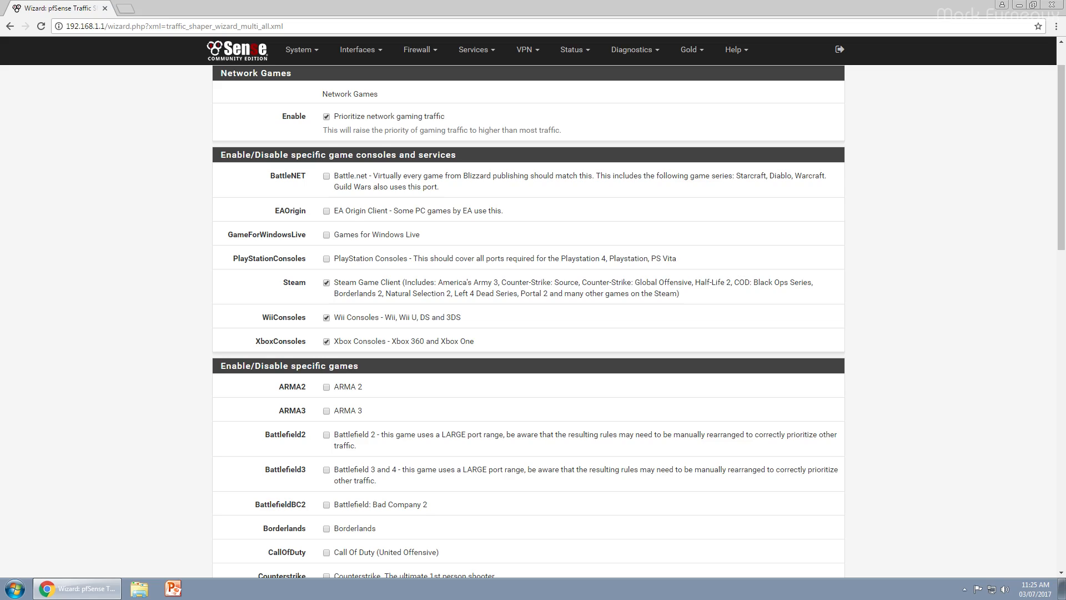
pyautogui.scroll(-4, 528, 322)
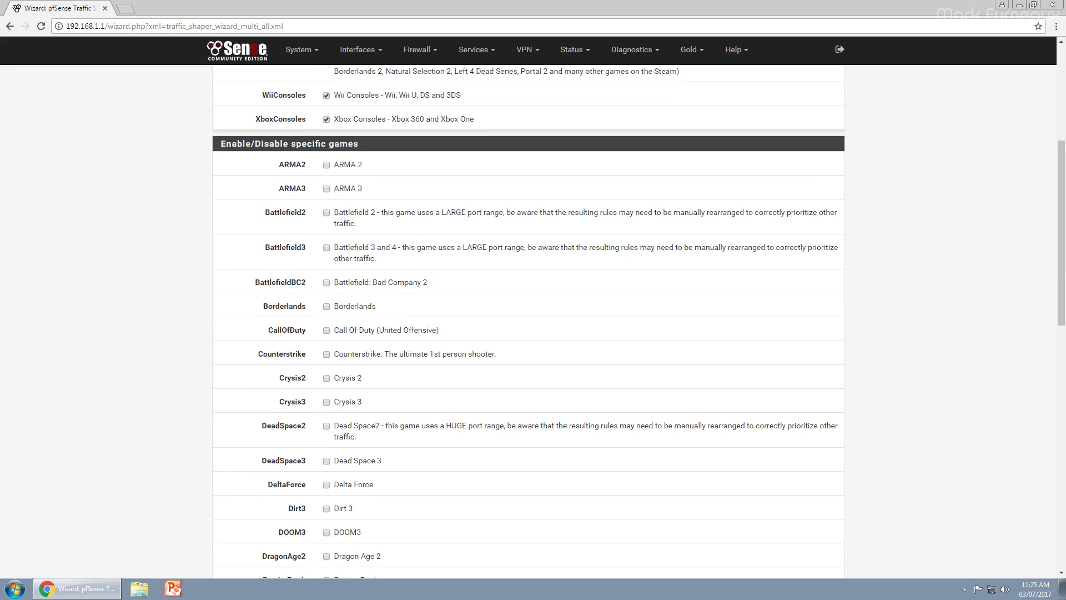
pyautogui.scroll(-3, 528, 322)
pyautogui.scroll(-9, 528, 321)
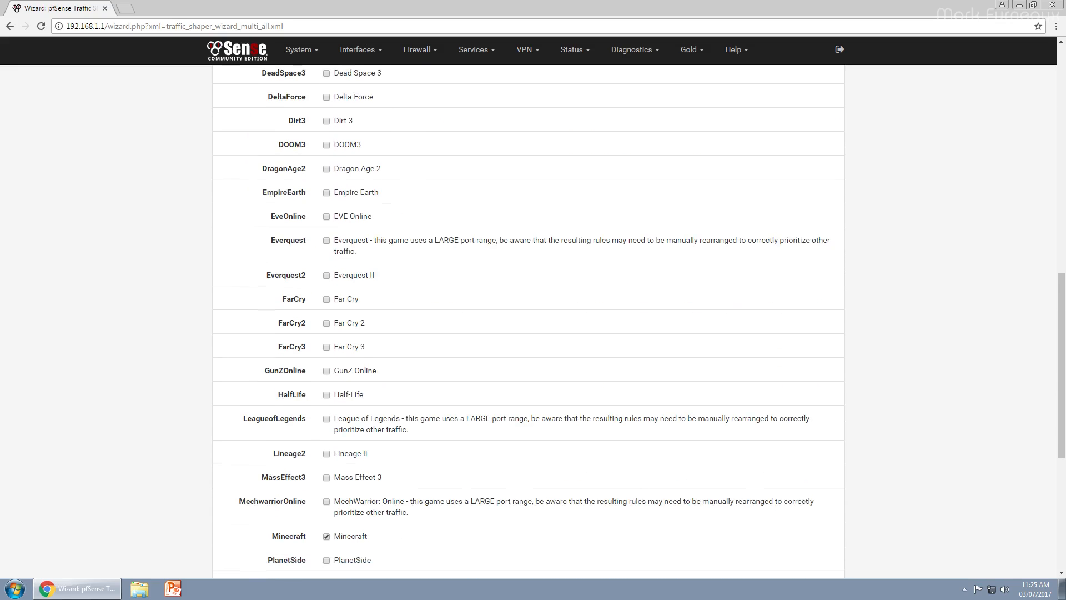
pyautogui.scroll(-1, 528, 322)
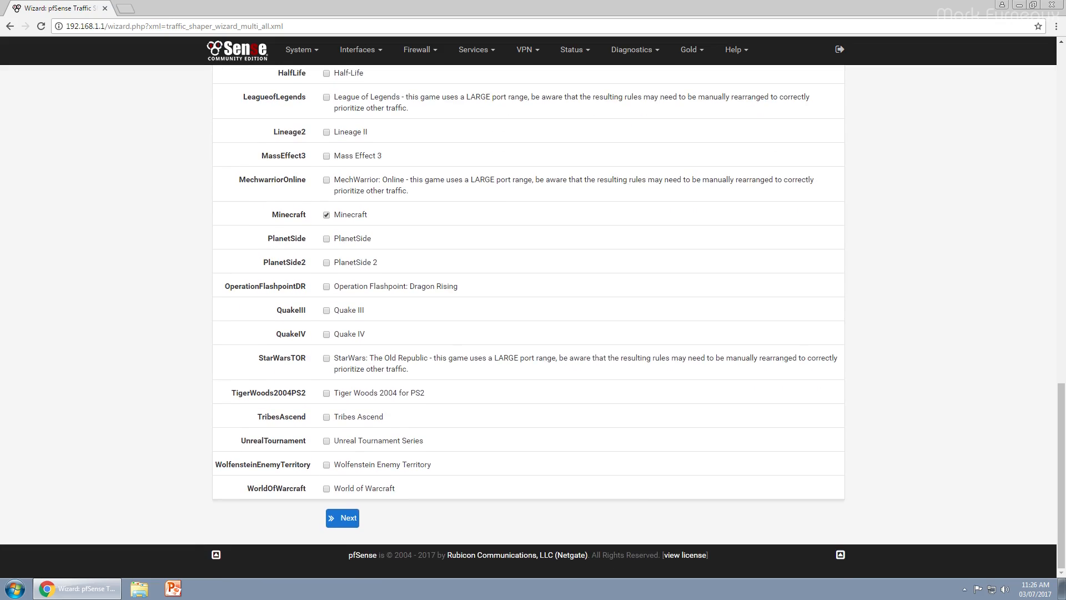
pyautogui.scroll(3, 528, 321)
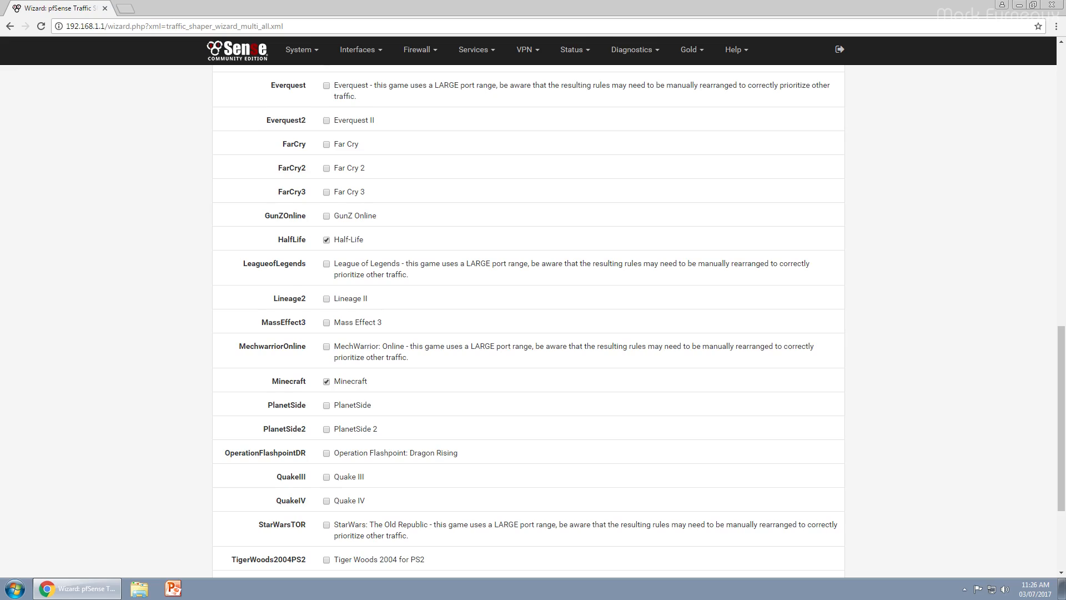
# - Check through the lists of consoles and games, and submit the Network Games selection
pyautogui.scroll(8, 528, 322)
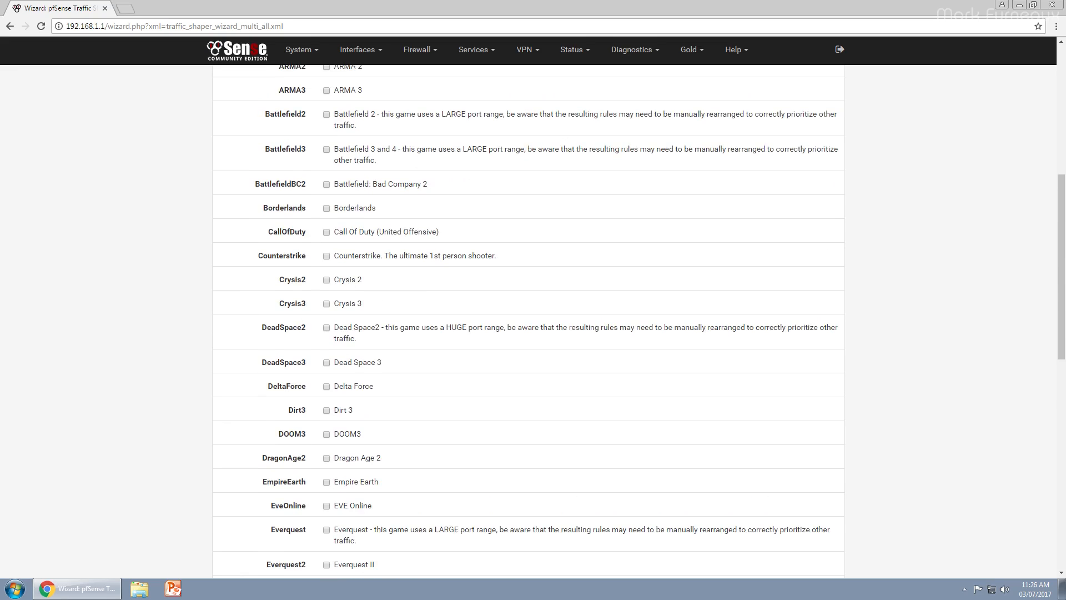
pyautogui.scroll(4, 528, 321)
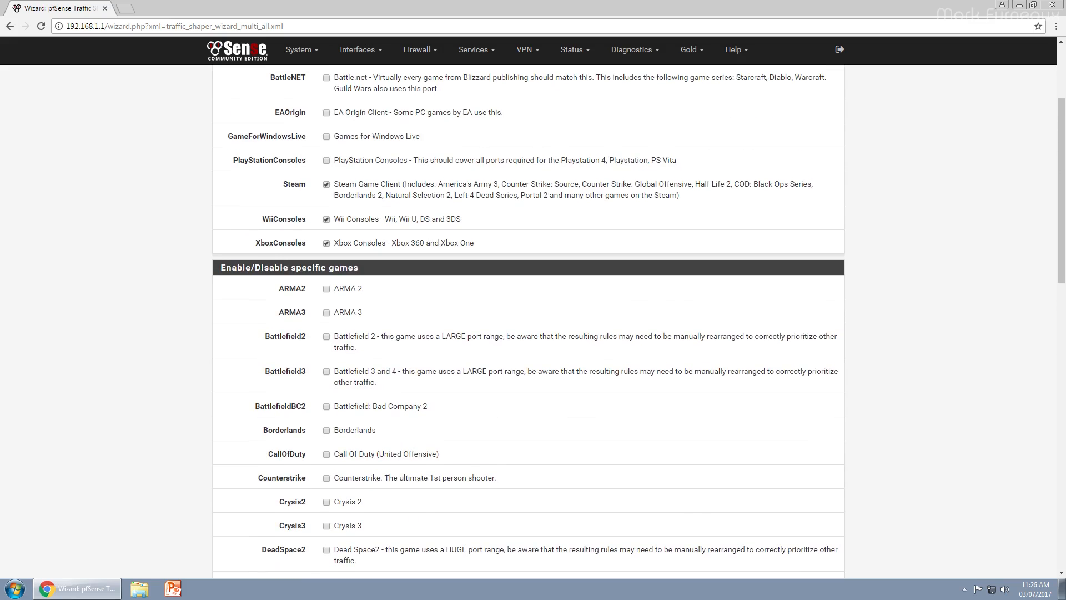
pyautogui.scroll(-7, 528, 322)
pyautogui.scroll(-6, 528, 321)
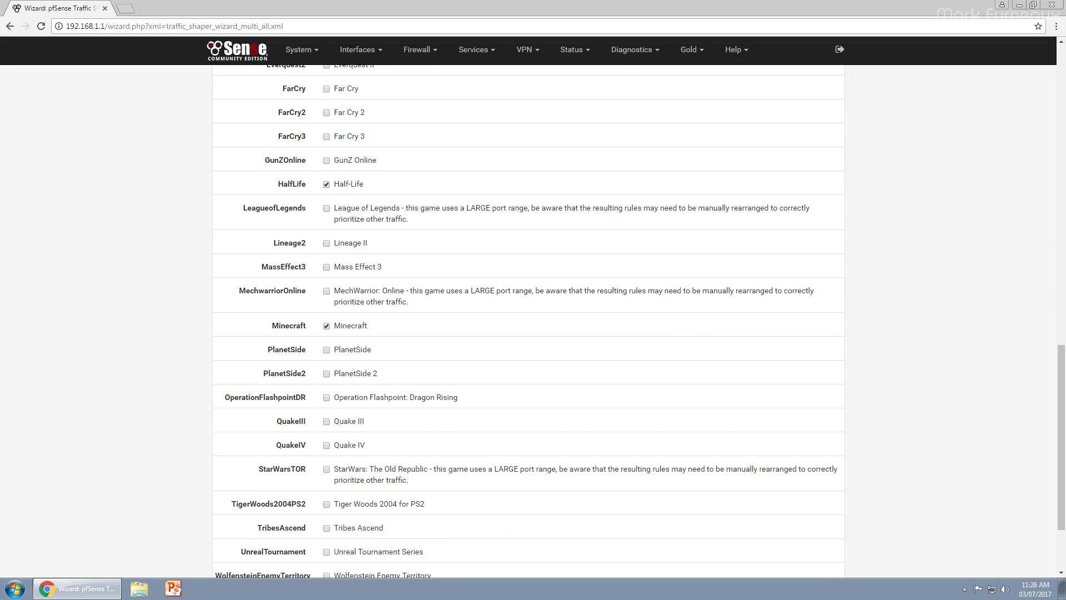
pyautogui.scroll(-2, 528, 321)
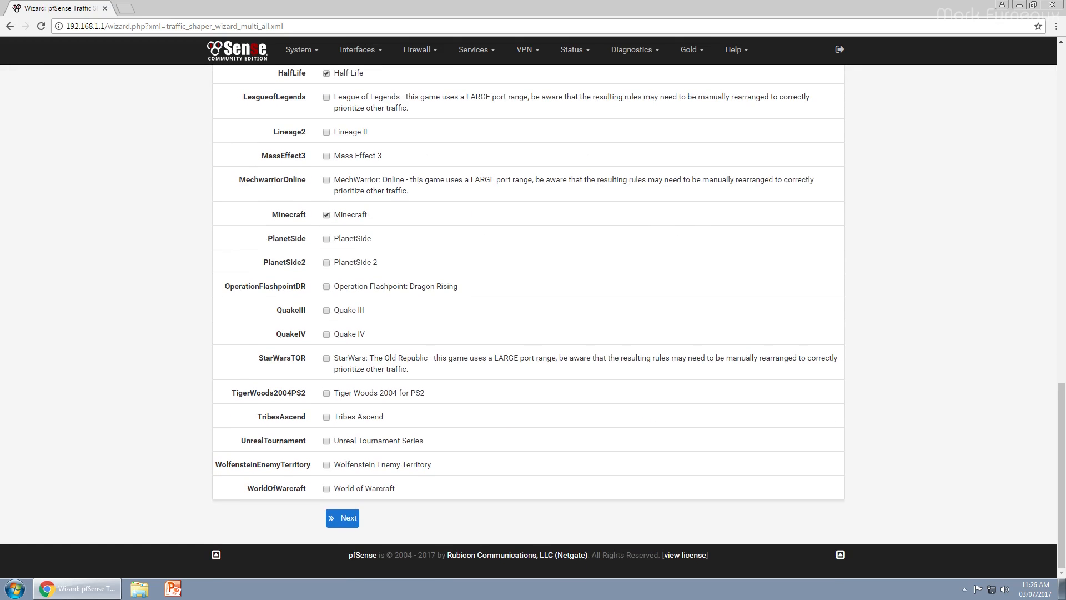
pyautogui.scroll(2, 528, 322)
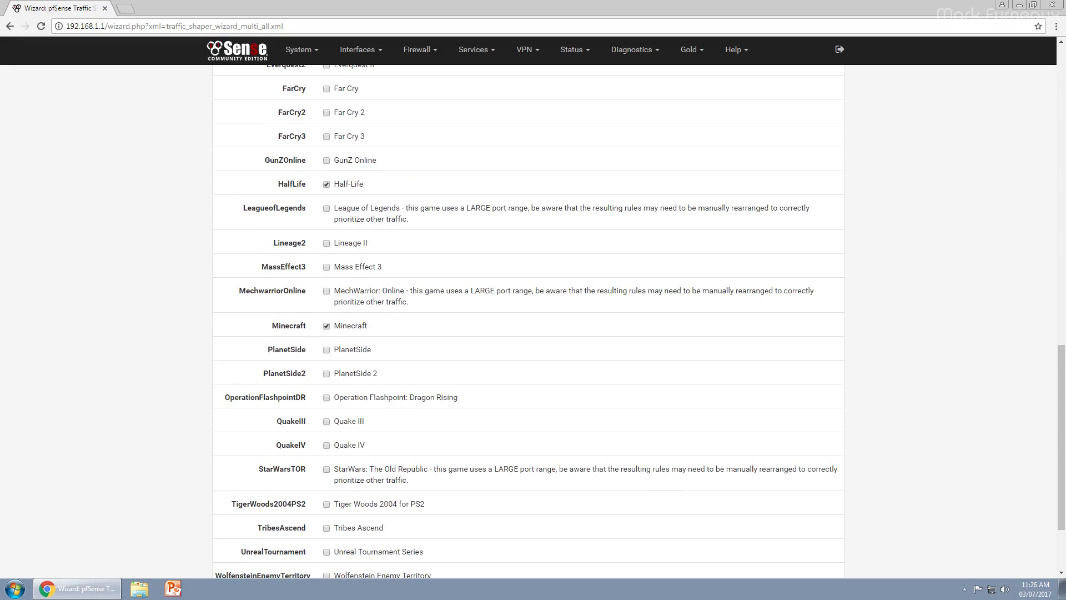
pyautogui.scroll(-2, 528, 322)
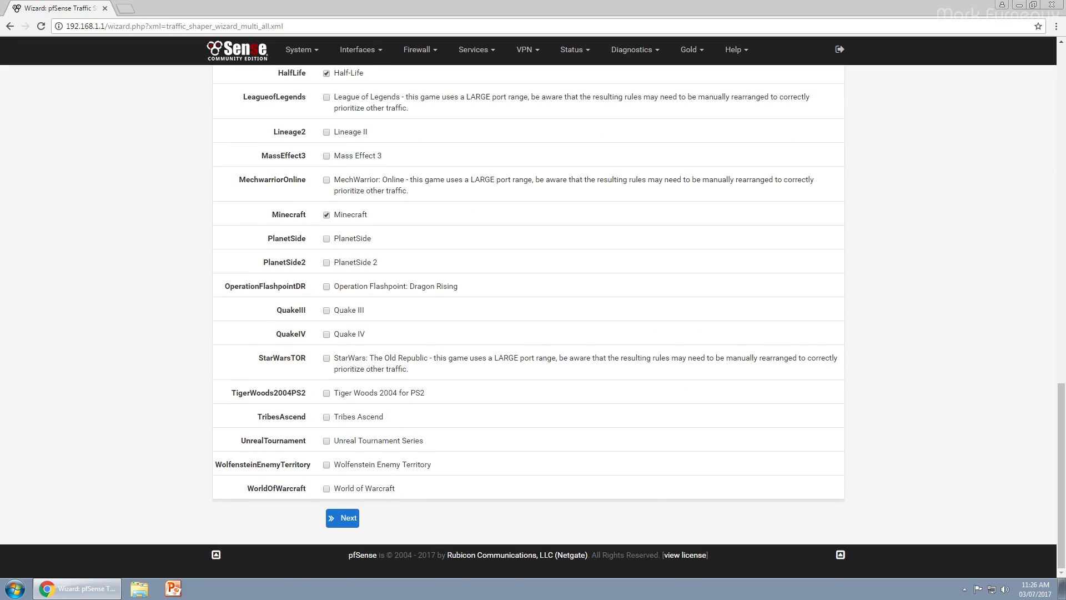
pyautogui.scroll(3, 528, 321)
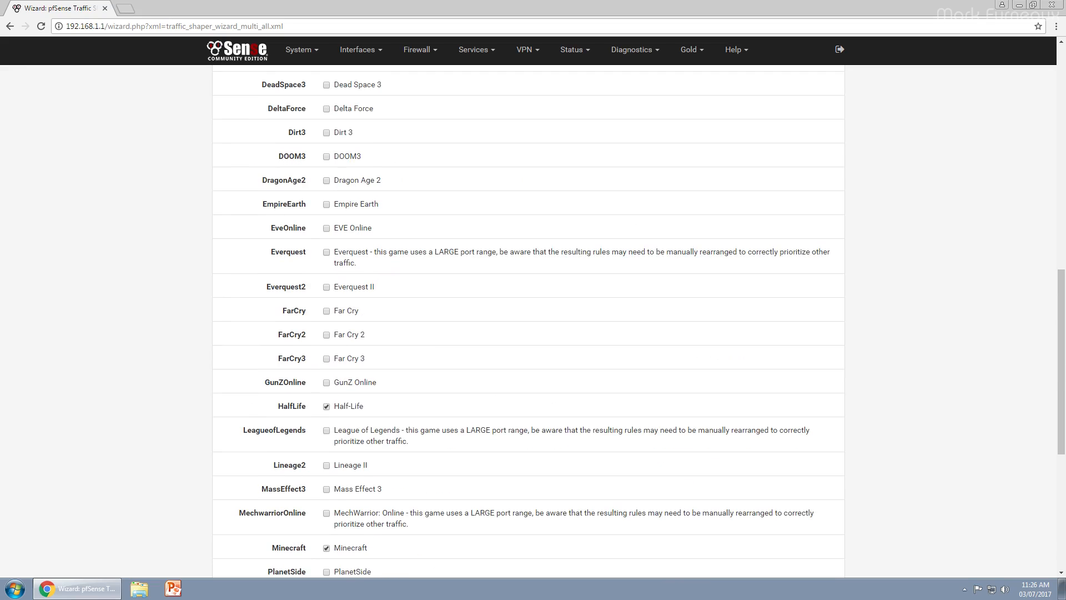
pyautogui.scroll(-3, 528, 321)
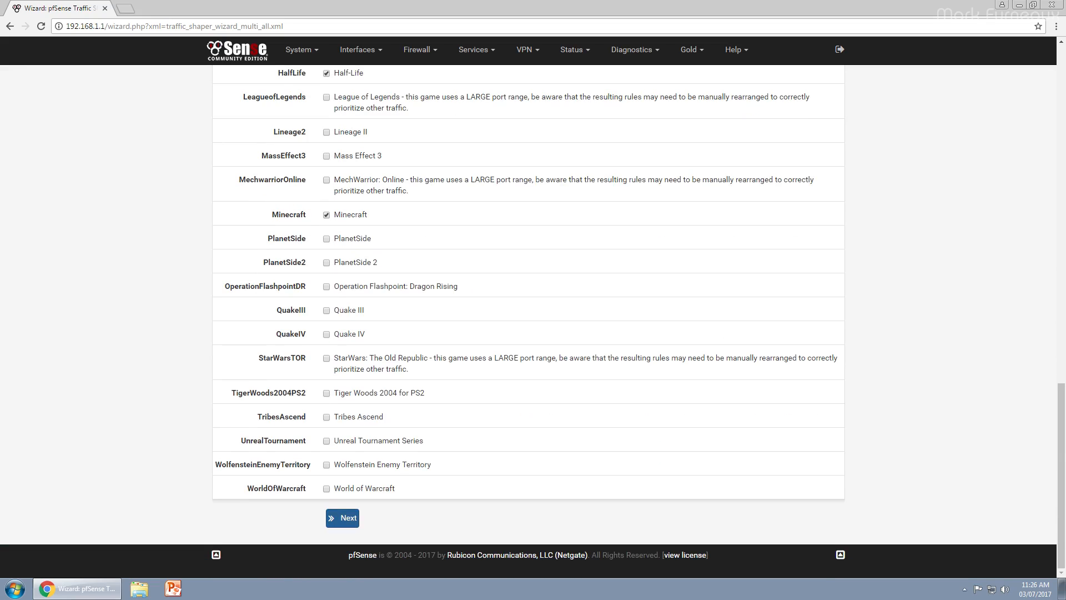
pyautogui.click(342, 517)
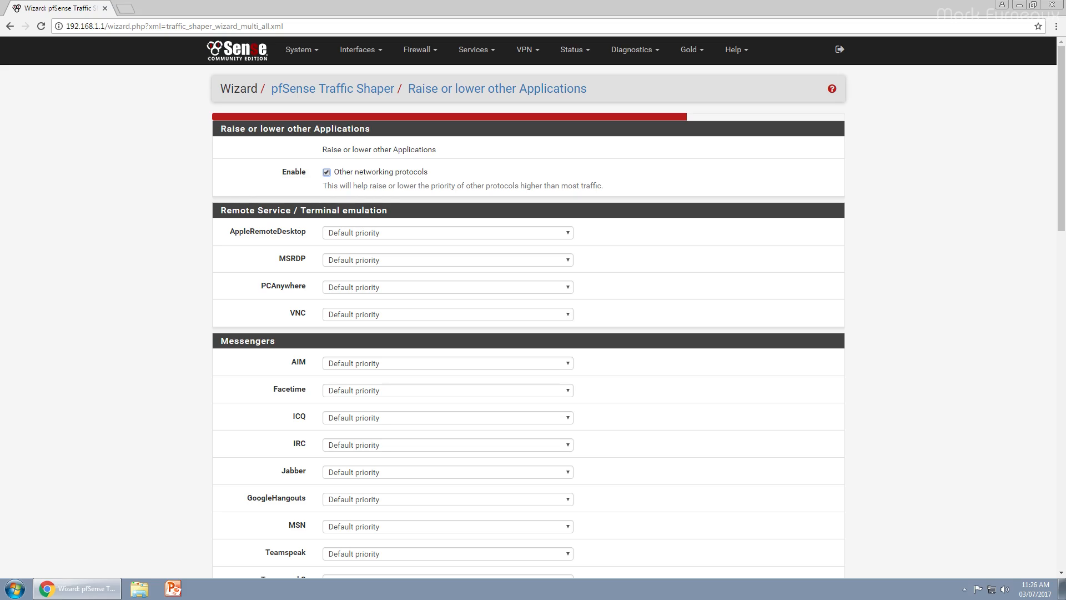
# - Examine the priority choices for AppleRemoteDesktop and the priorities of the messenger, VPN, streaming, web and mail applications
pyautogui.scroll(-1, 528, 321)
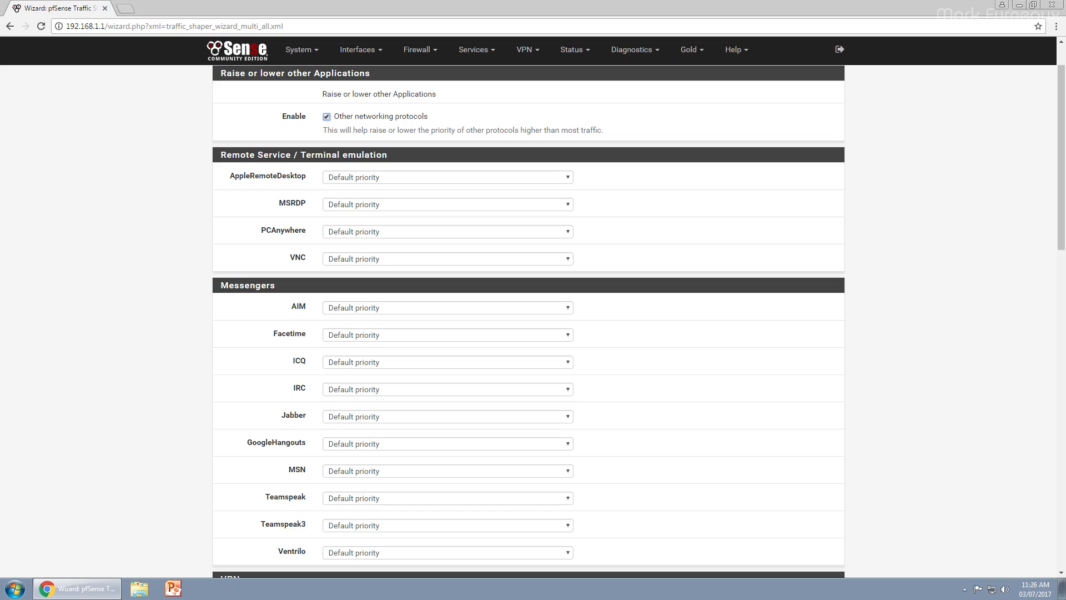
pyautogui.click(448, 177)
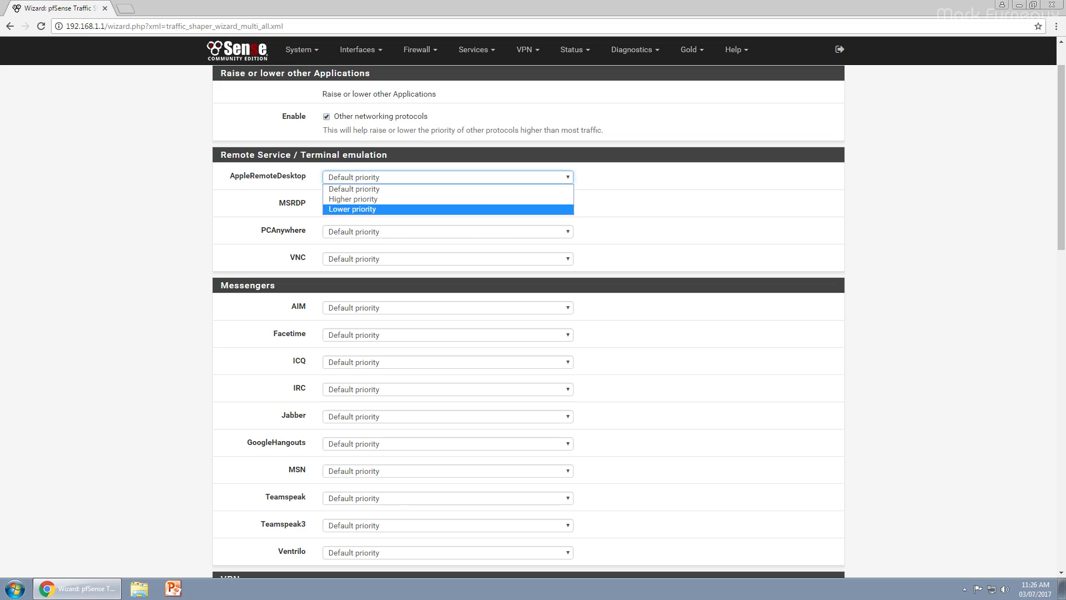
pyautogui.click(638, 186)
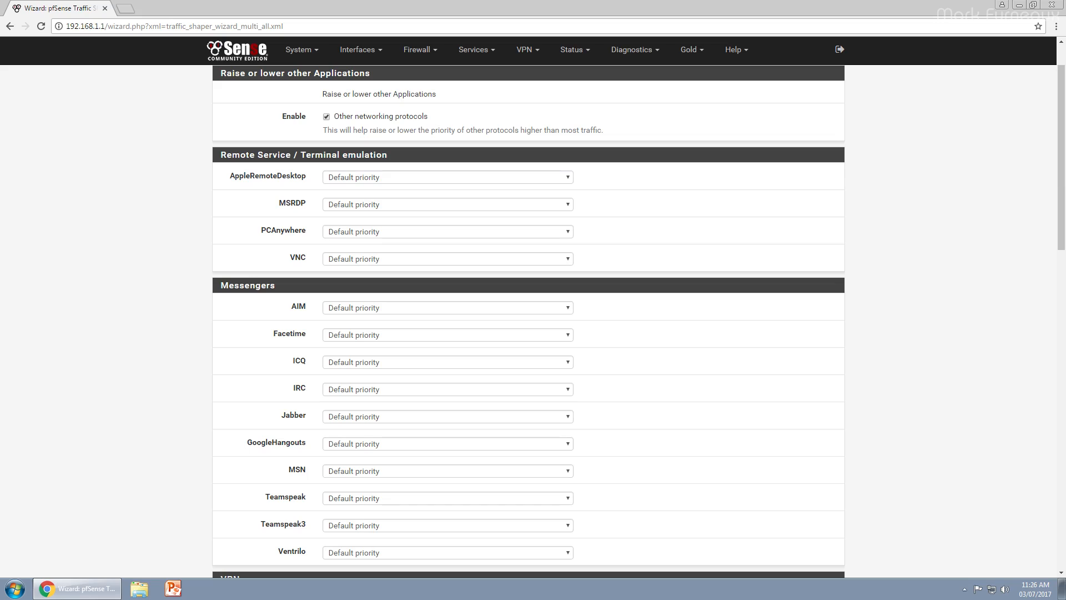
pyautogui.scroll(-2, 528, 322)
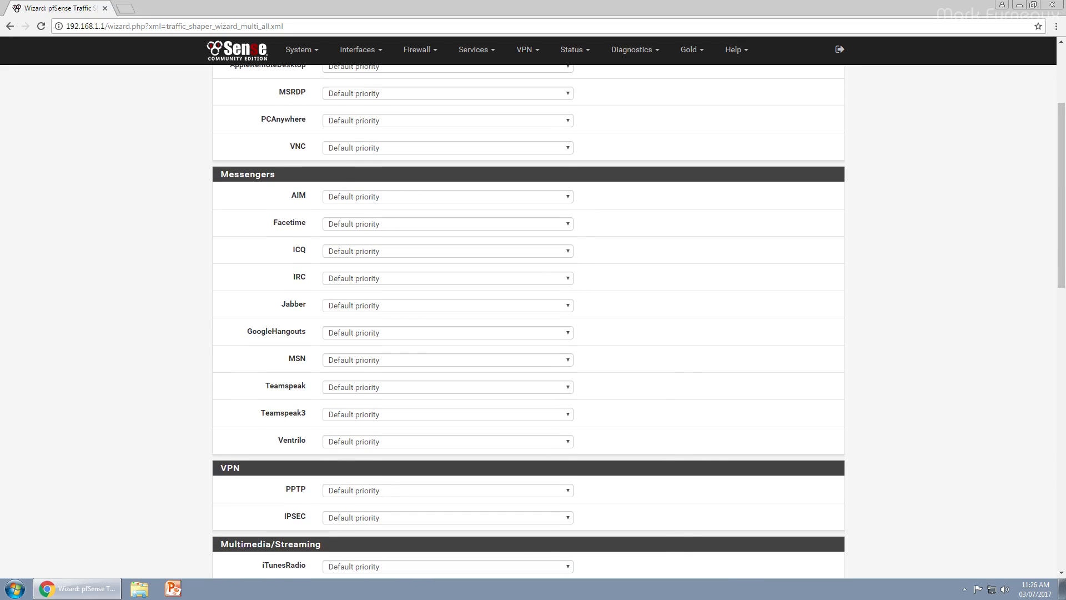
pyautogui.scroll(-5, 527, 322)
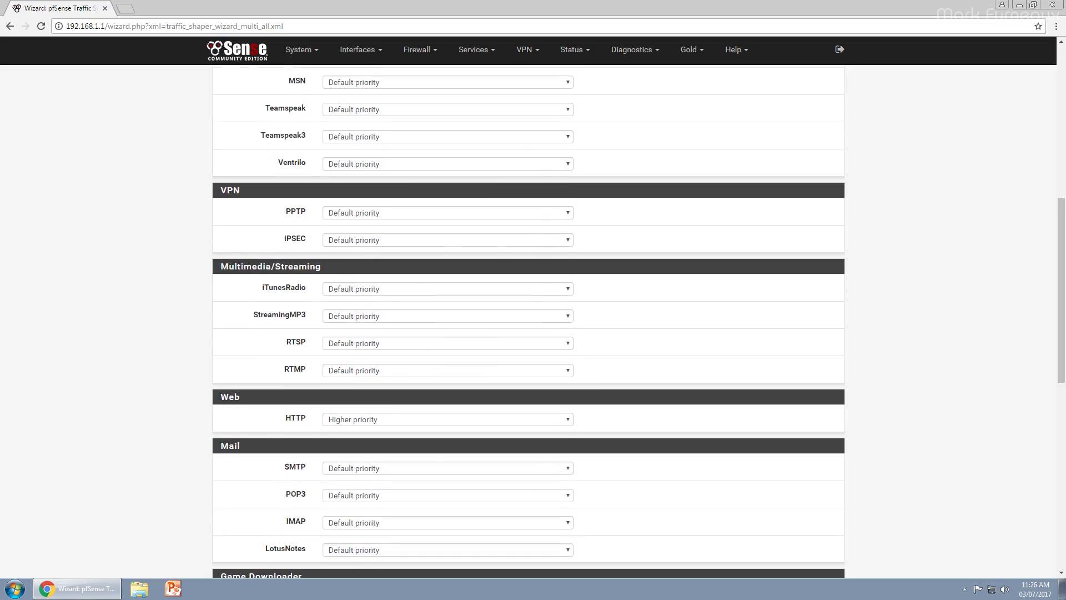
pyautogui.scroll(-1, 527, 322)
pyautogui.scroll(-3, 527, 322)
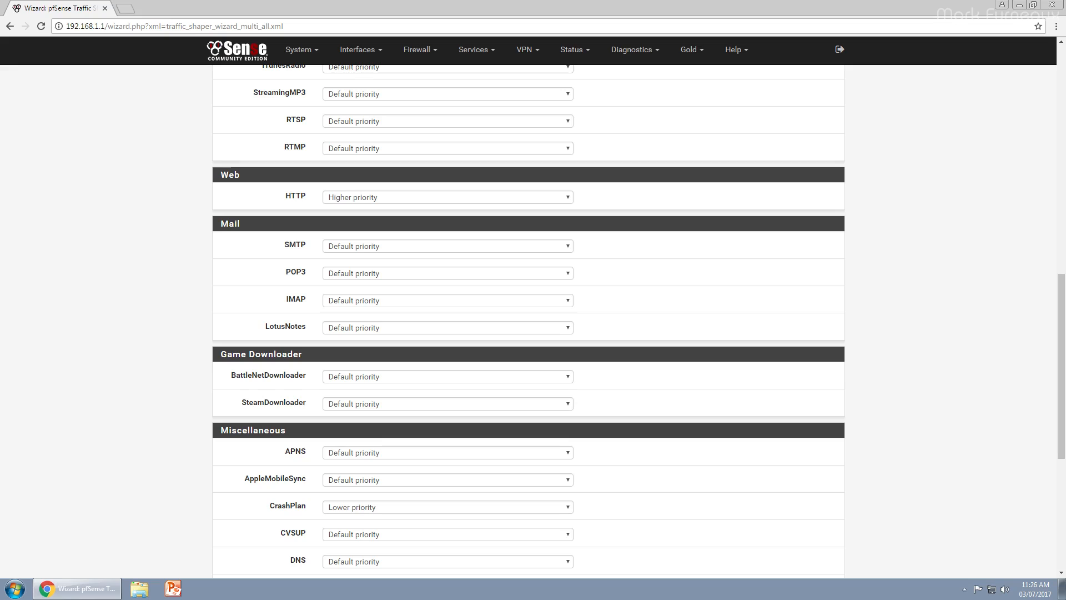
# - Submit the other applications' priorities with HTTP, Git and SMB at Higher priority and CrashPlan at Lower priority
pyautogui.click(447, 197)
pyautogui.click(448, 219)
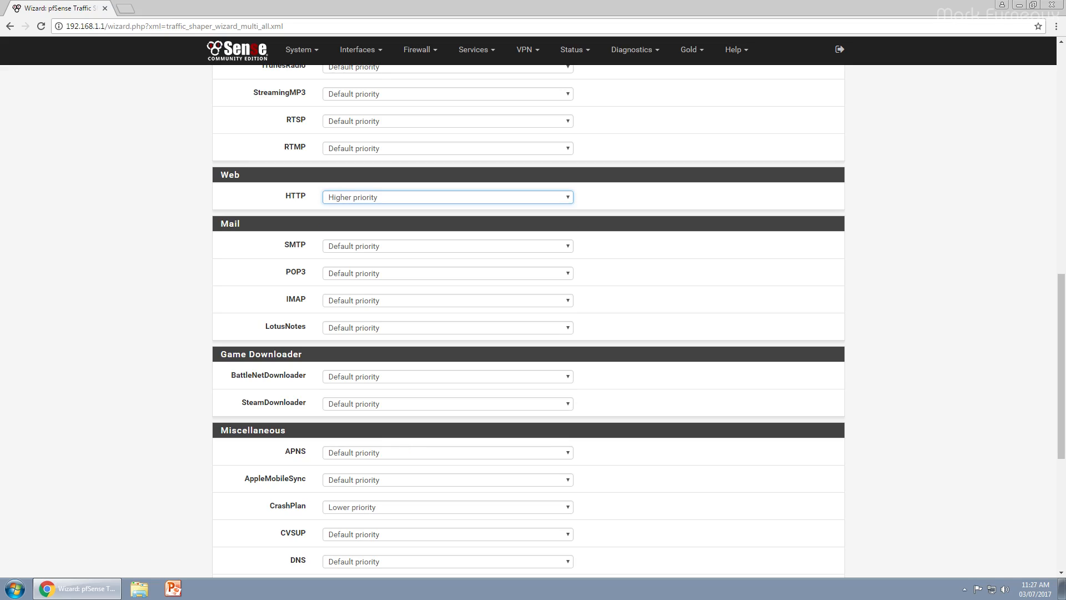
pyautogui.click(694, 198)
pyautogui.scroll(-2, 527, 322)
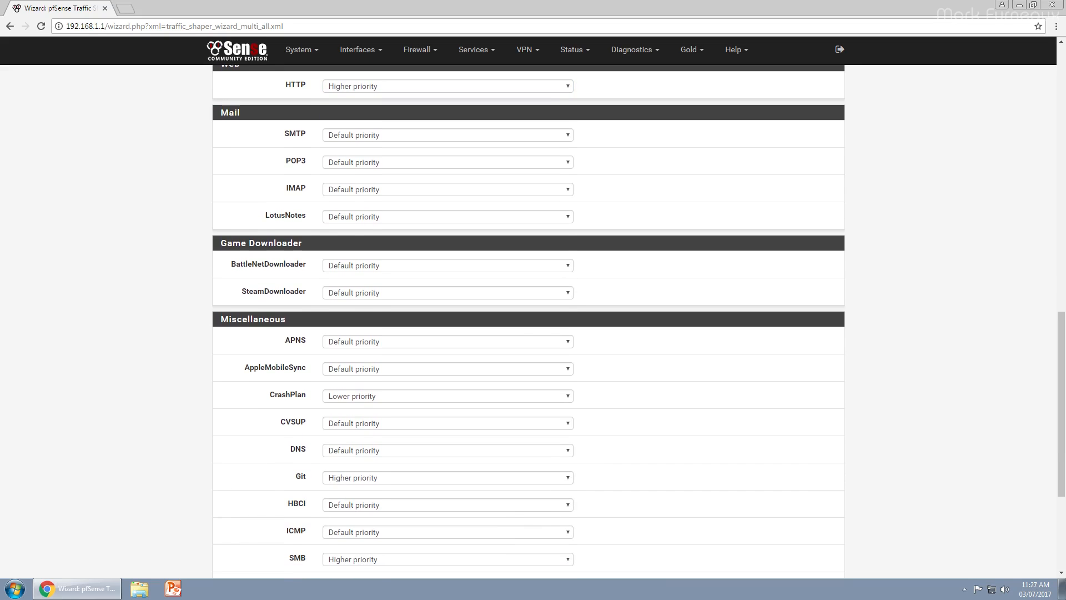
pyautogui.scroll(-3, 528, 322)
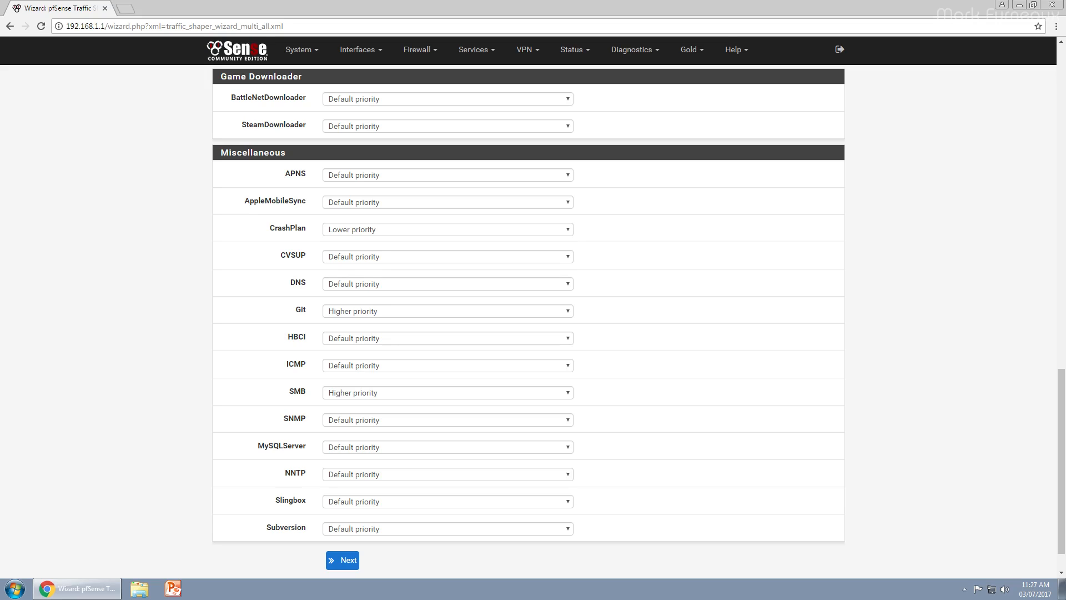
pyautogui.click(342, 559)
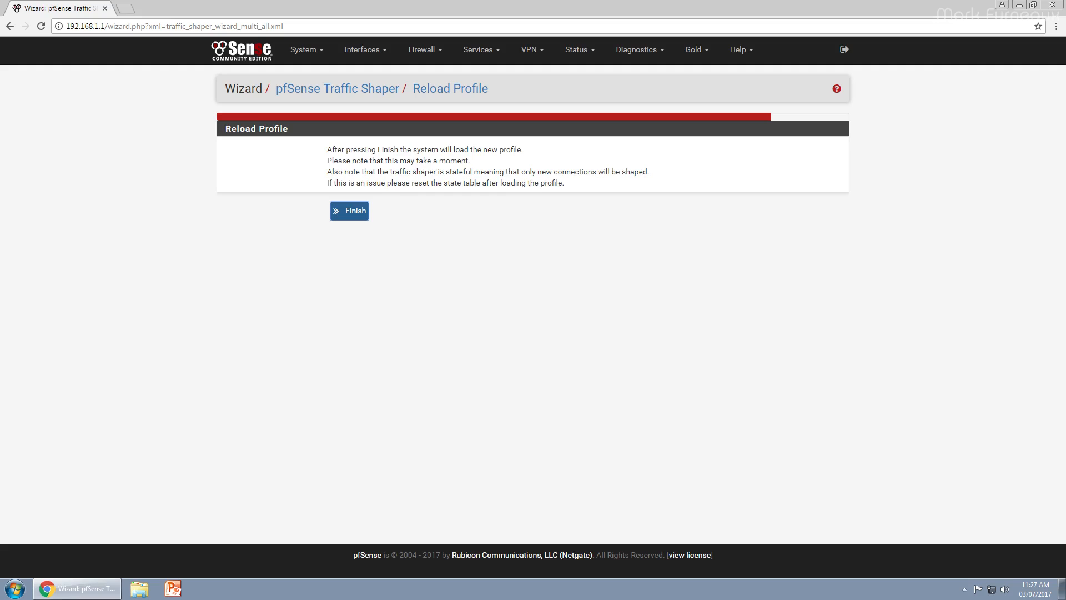
# - Finish the wizard to load the new shaper profile, and read through the filter reload status log
pyautogui.click(349, 211)
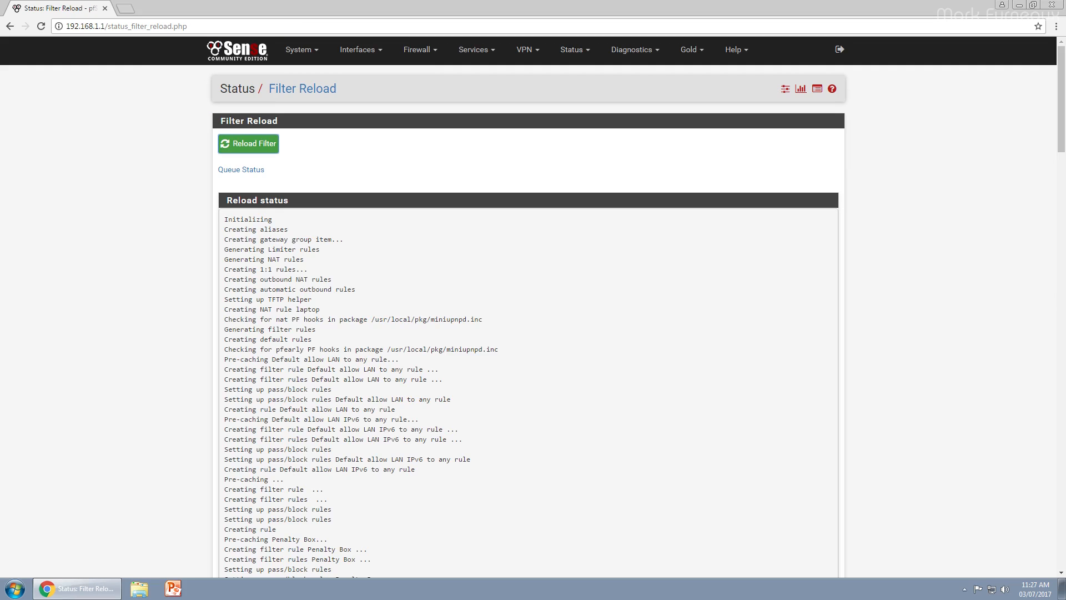
pyautogui.scroll(-5, 527, 322)
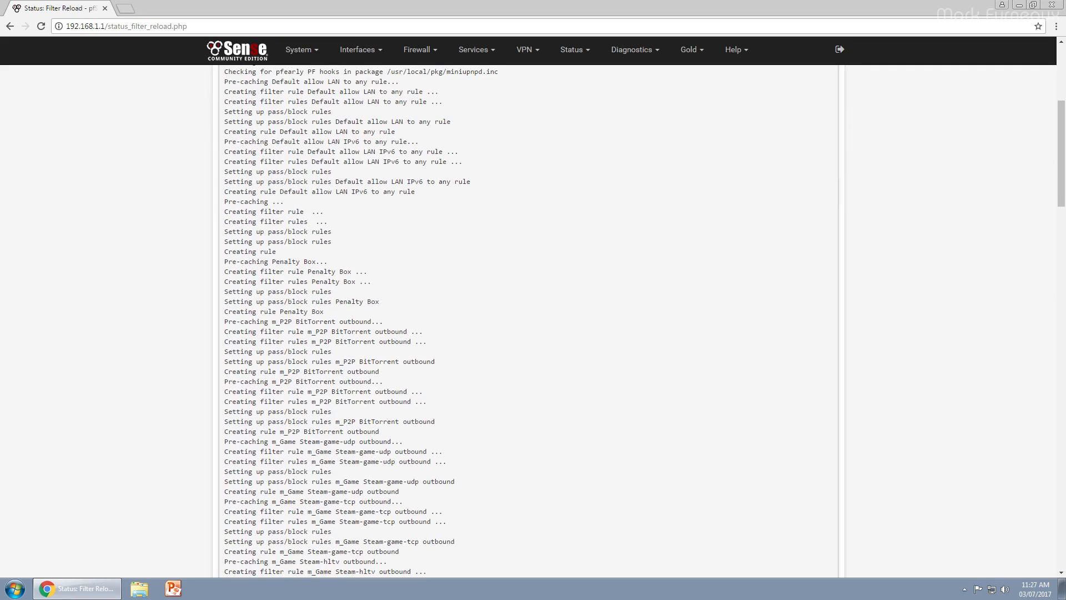
pyautogui.scroll(-20, 527, 322)
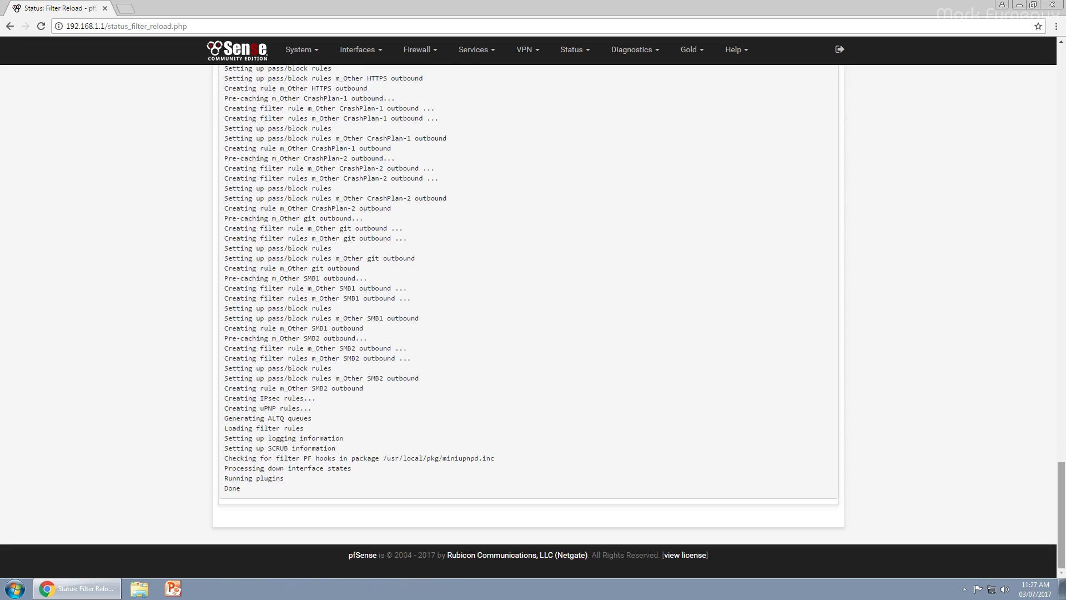
pyautogui.scroll(20, 528, 322)
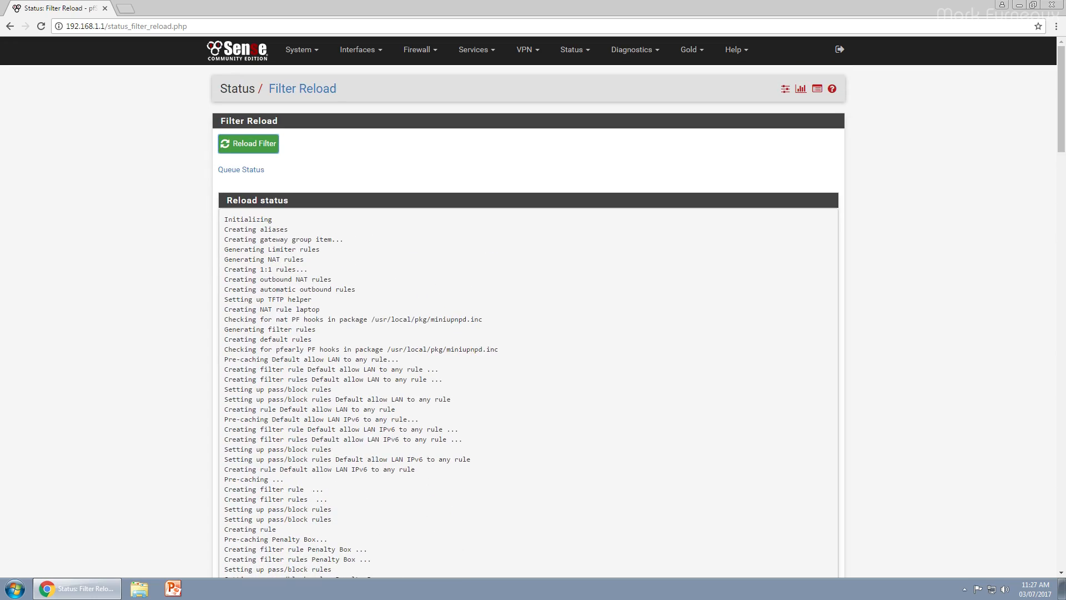
# - Open the firewall's Traffic Shaper page and compare the queues listed by interface with those listed by queue
pyautogui.moveTo(417, 49)
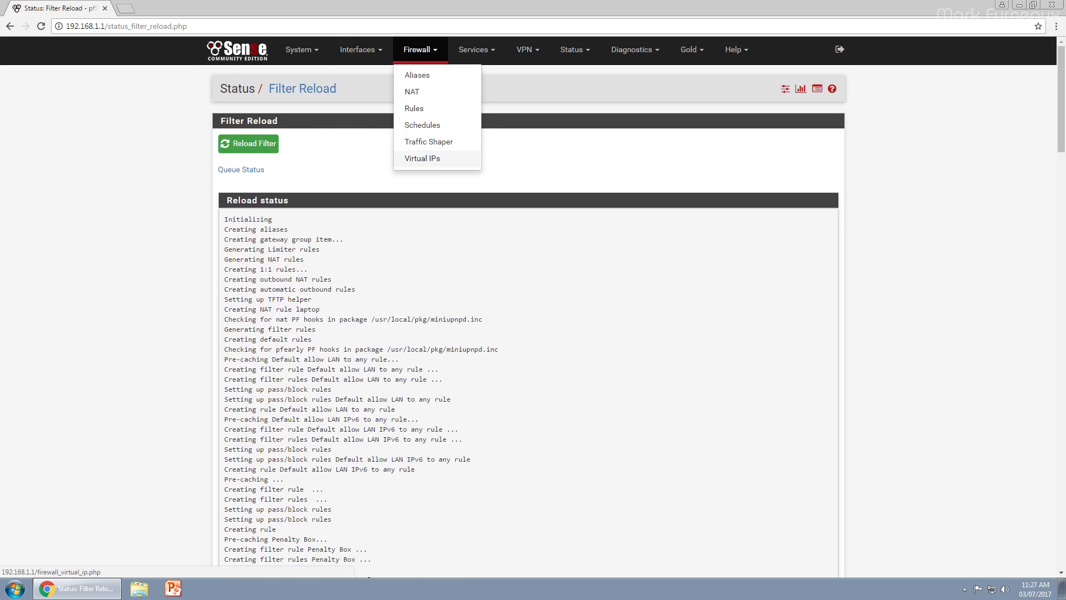
pyautogui.click(428, 142)
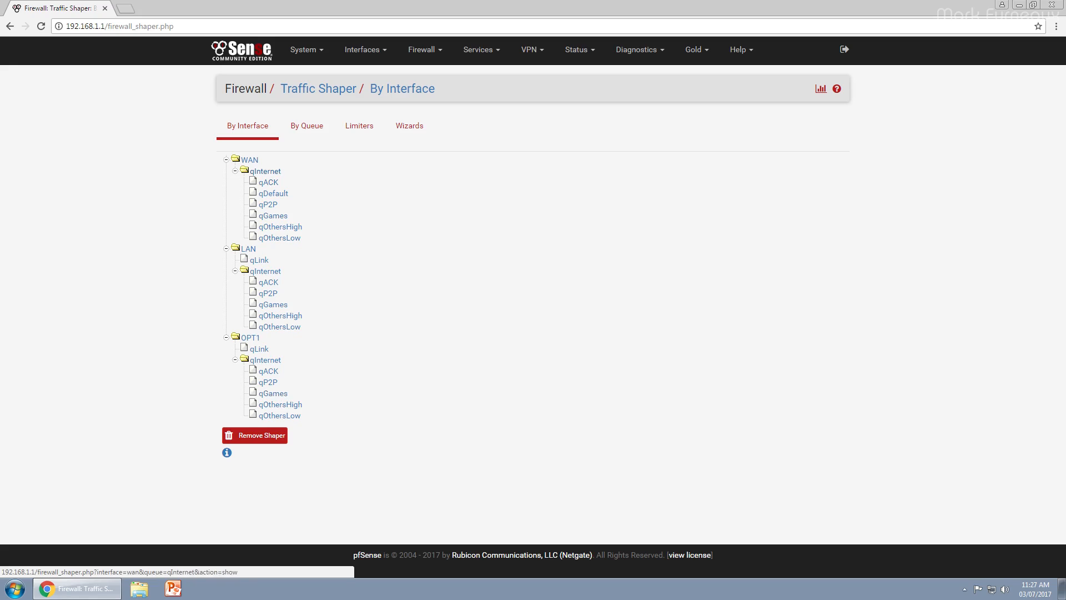
pyautogui.click(306, 126)
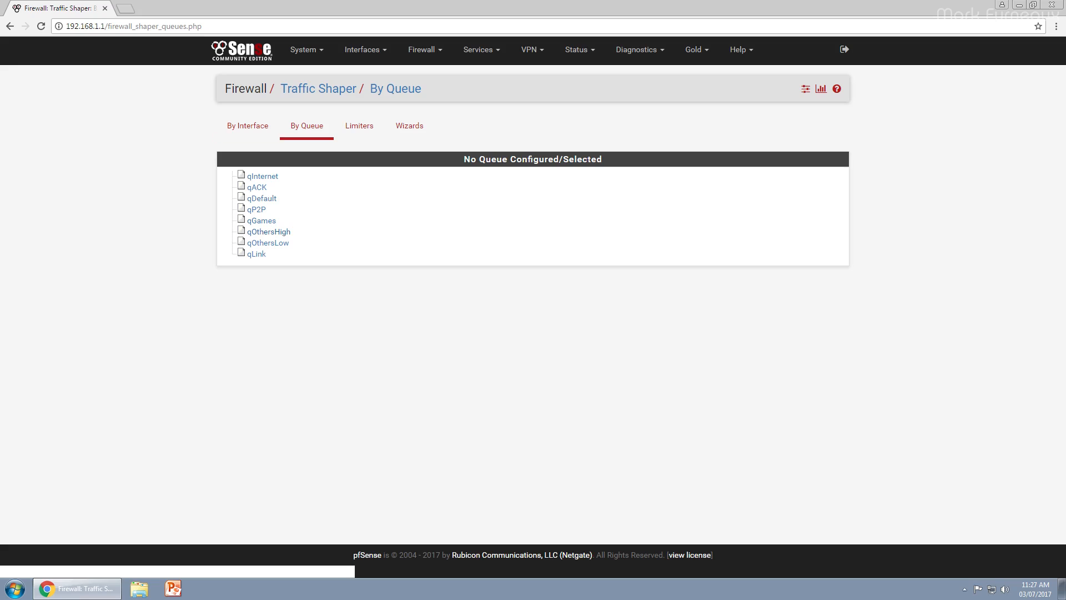
pyautogui.click(248, 126)
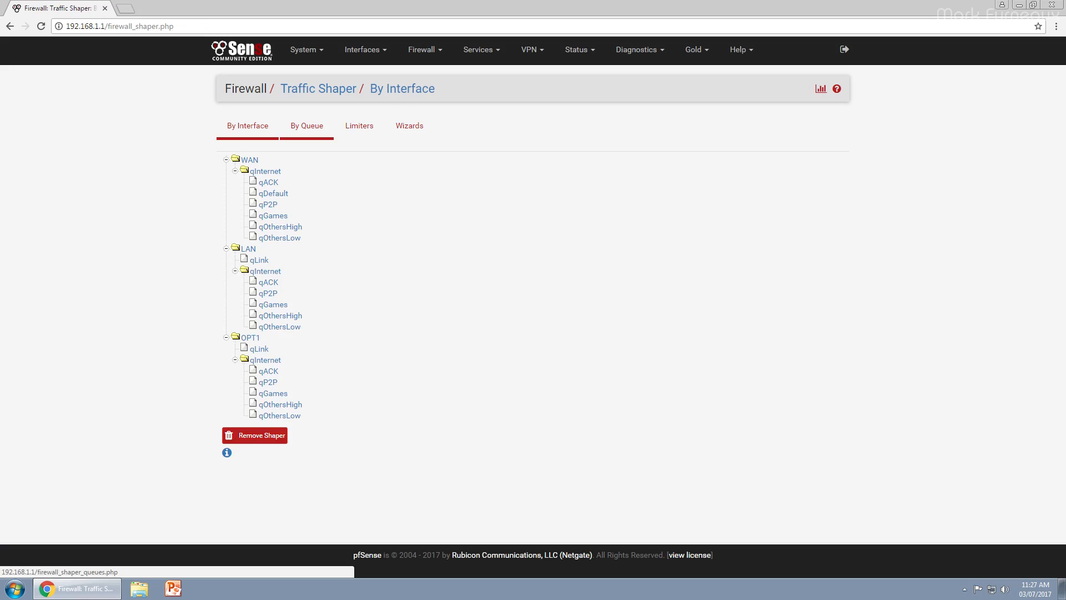
pyautogui.click(306, 126)
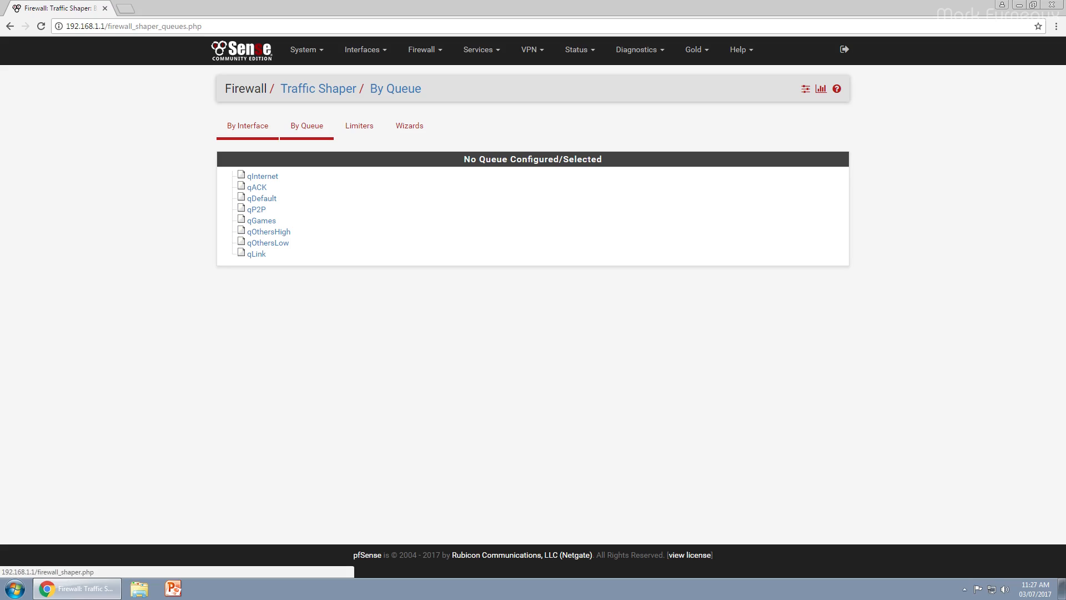
pyautogui.click(247, 126)
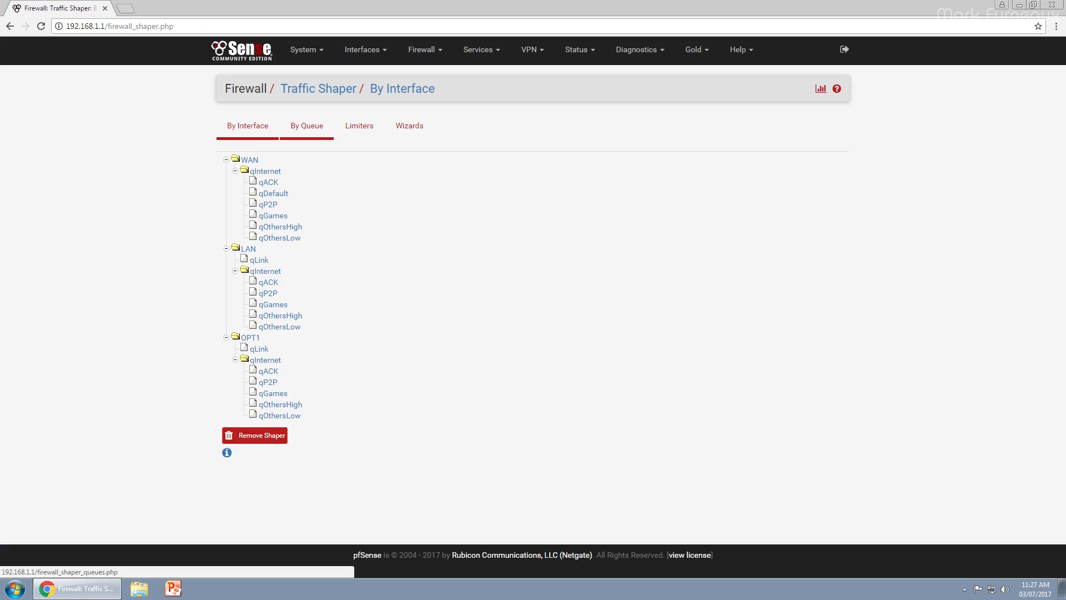
pyautogui.click(306, 126)
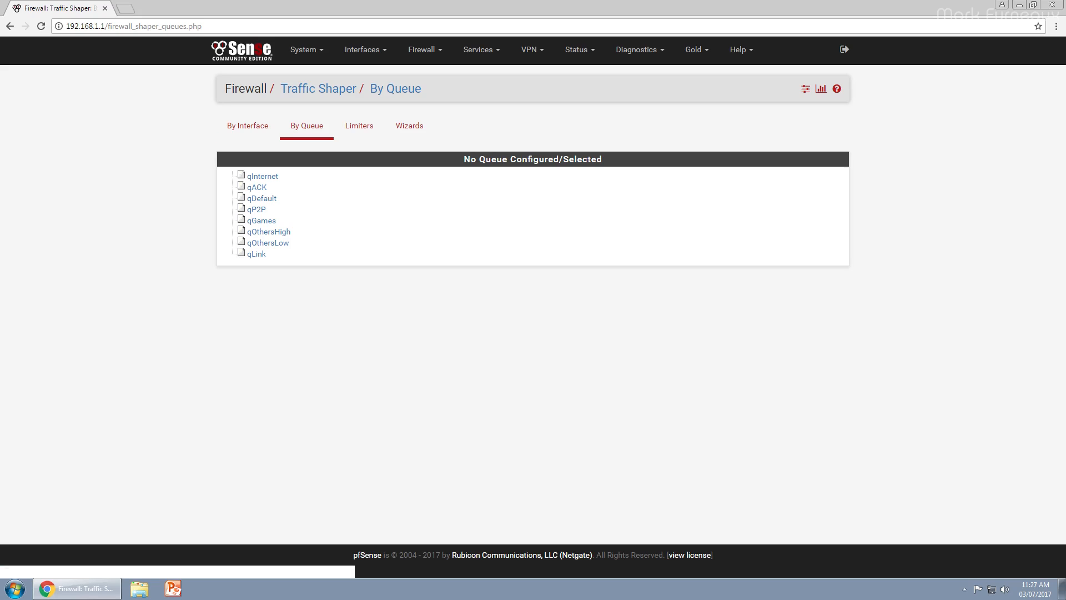
# - Return to the by-interface queue tree and view the settings of WAN and its qInternet queue
pyautogui.click(247, 125)
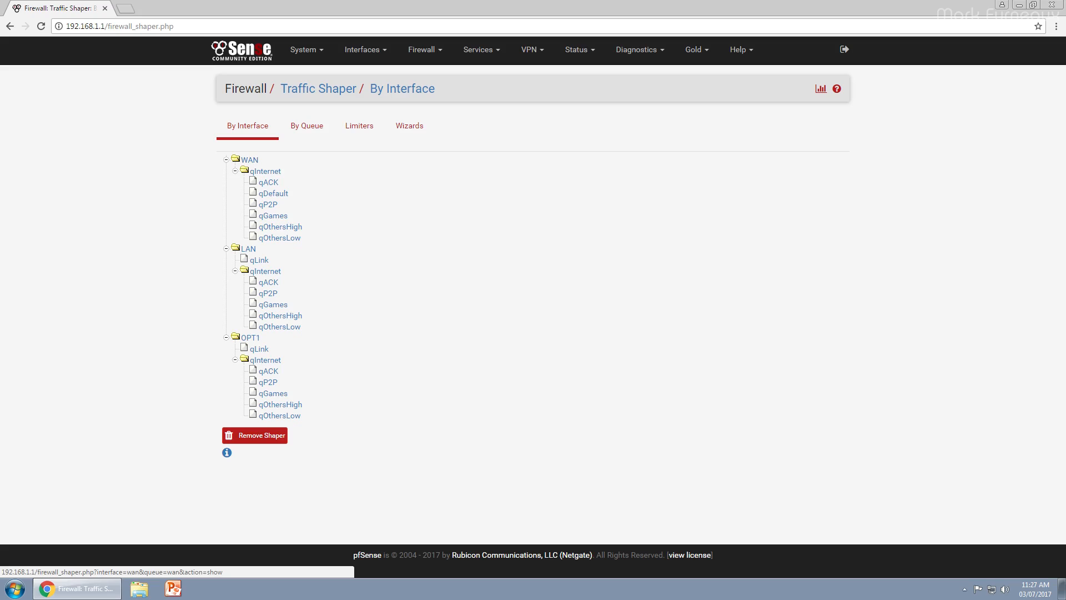
pyautogui.click(250, 160)
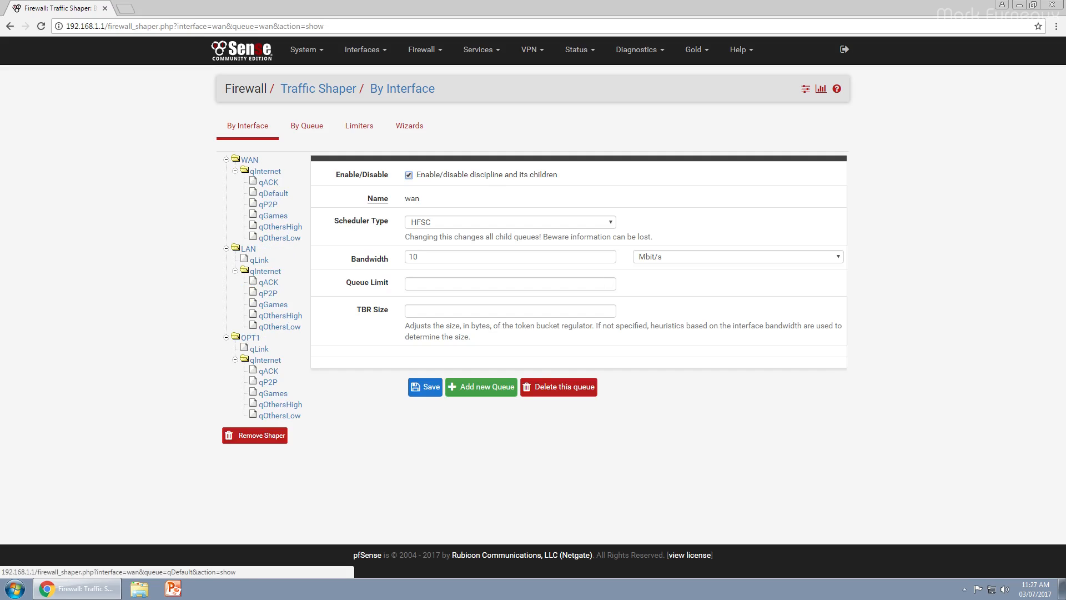
pyautogui.click(266, 171)
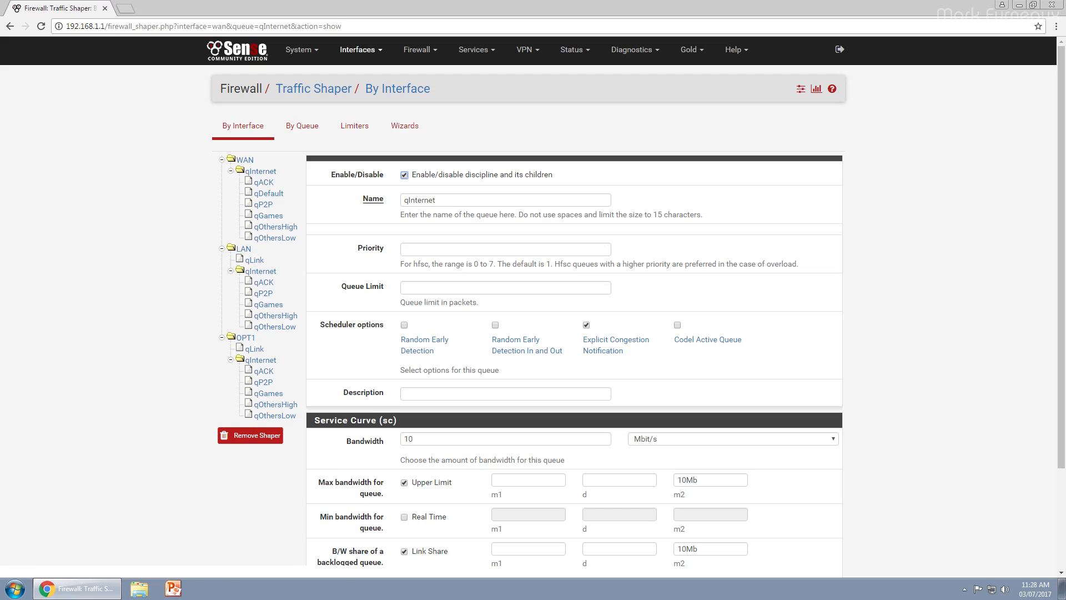
# - Open the firewall's floating rules and read through the whole list, checking which queue each rule uses
pyautogui.click(417, 50)
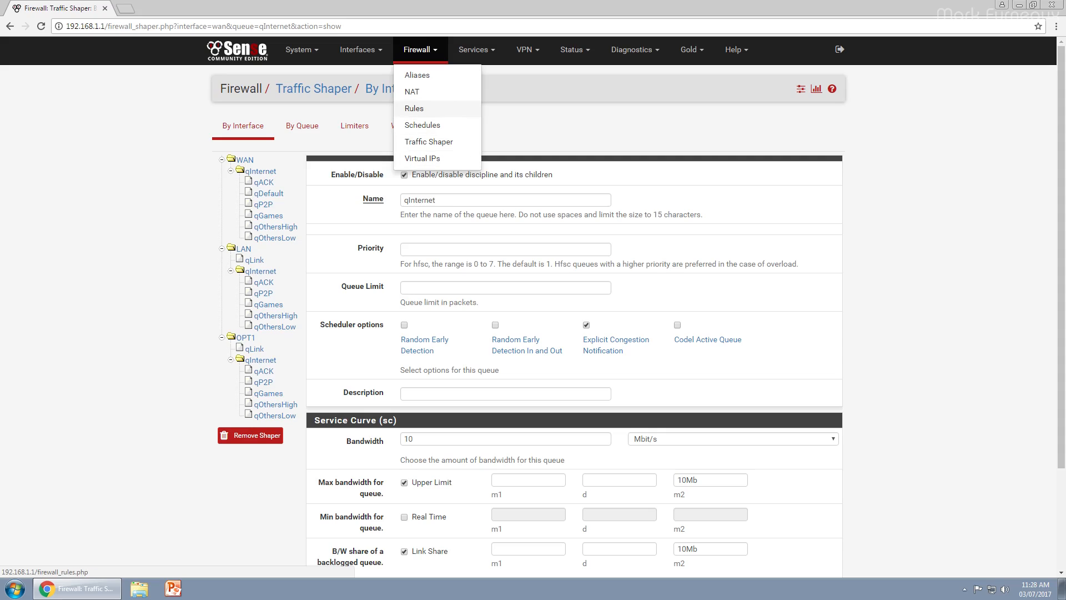
pyautogui.click(414, 108)
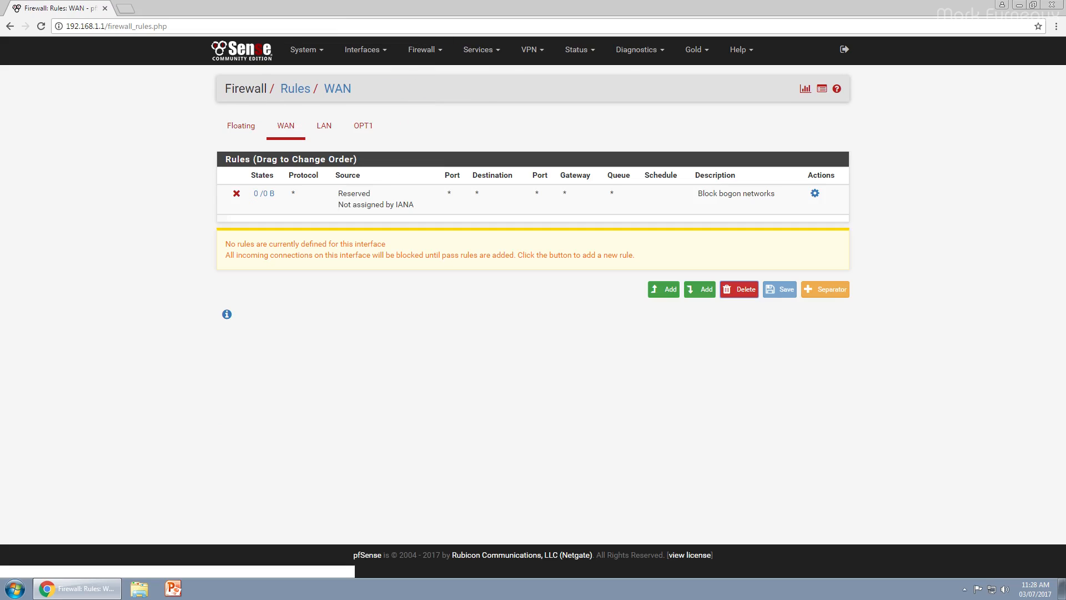
pyautogui.click(240, 125)
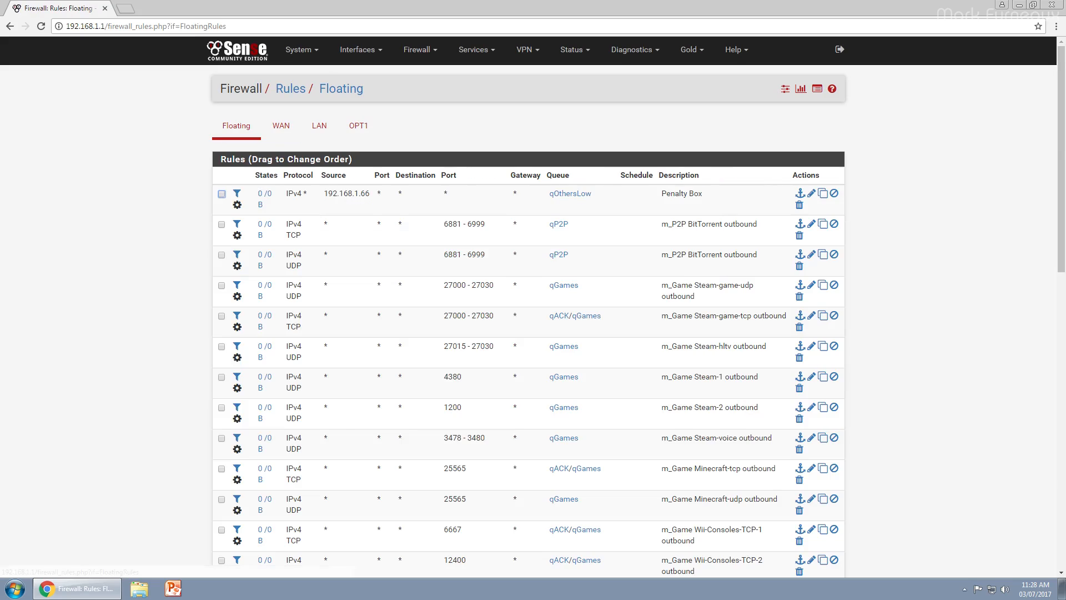
pyautogui.scroll(-7, 527, 322)
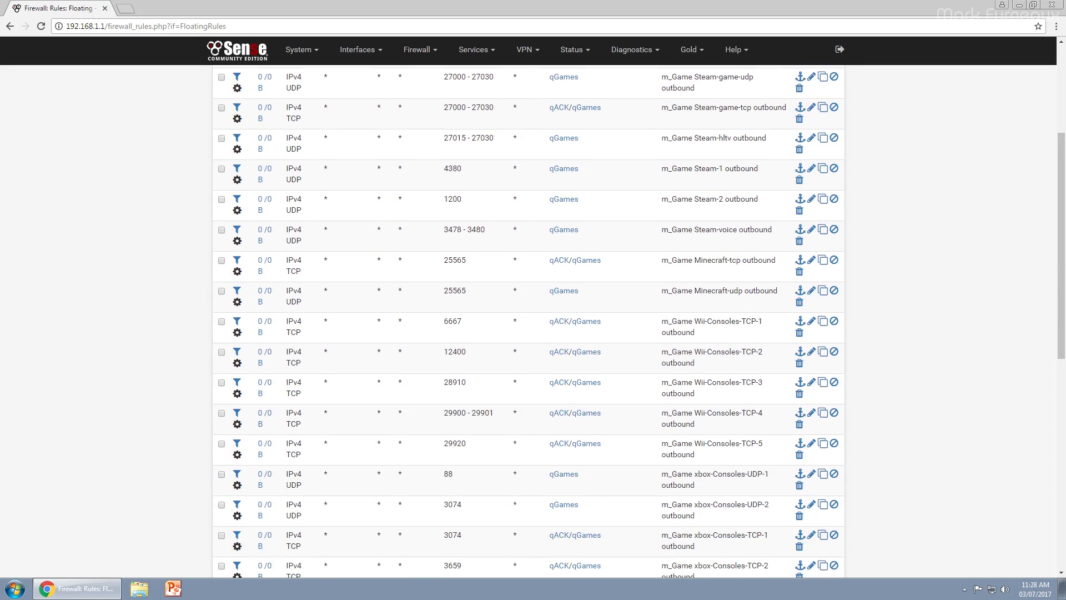
pyautogui.scroll(-6, 527, 322)
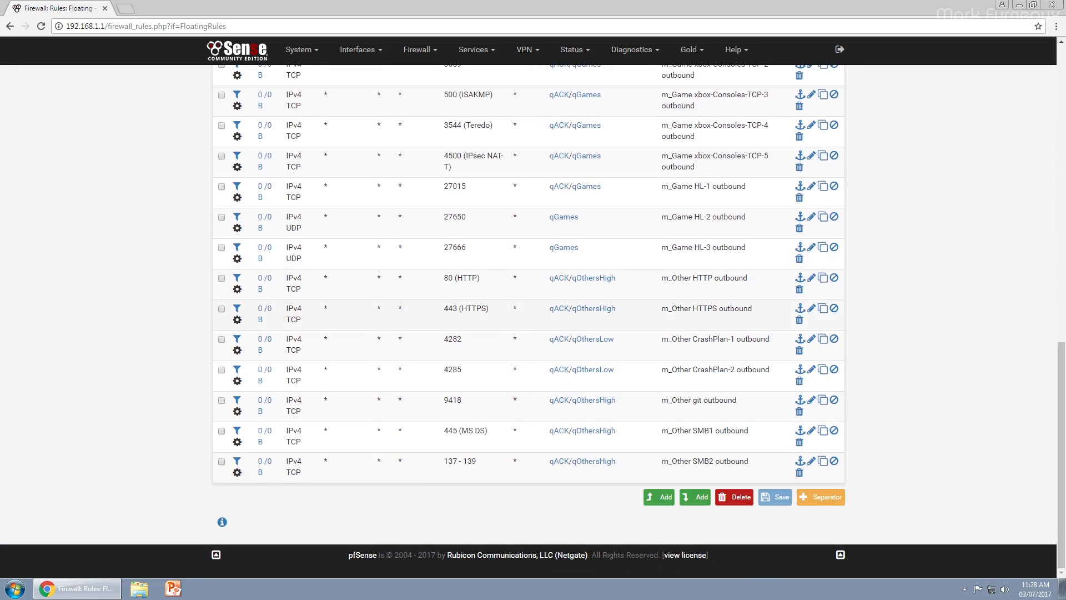
pyautogui.press('Home')
# - Open the WAN shaper's settings again and examine the Scheduler Type choices, keeping HFSC, along with the Bandwidth value
pyautogui.click(416, 49)
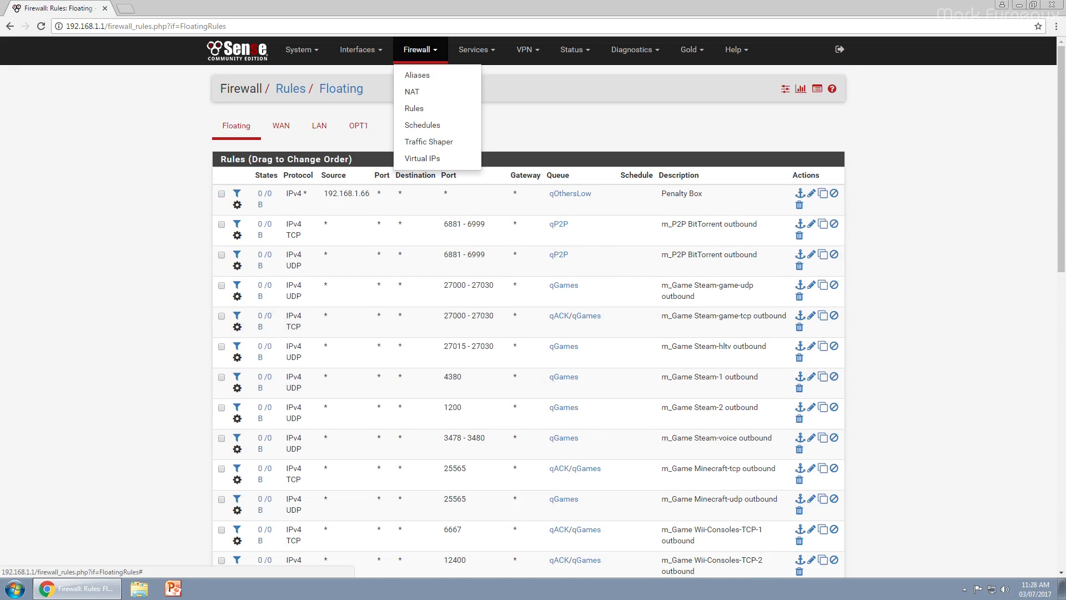
pyautogui.click(428, 141)
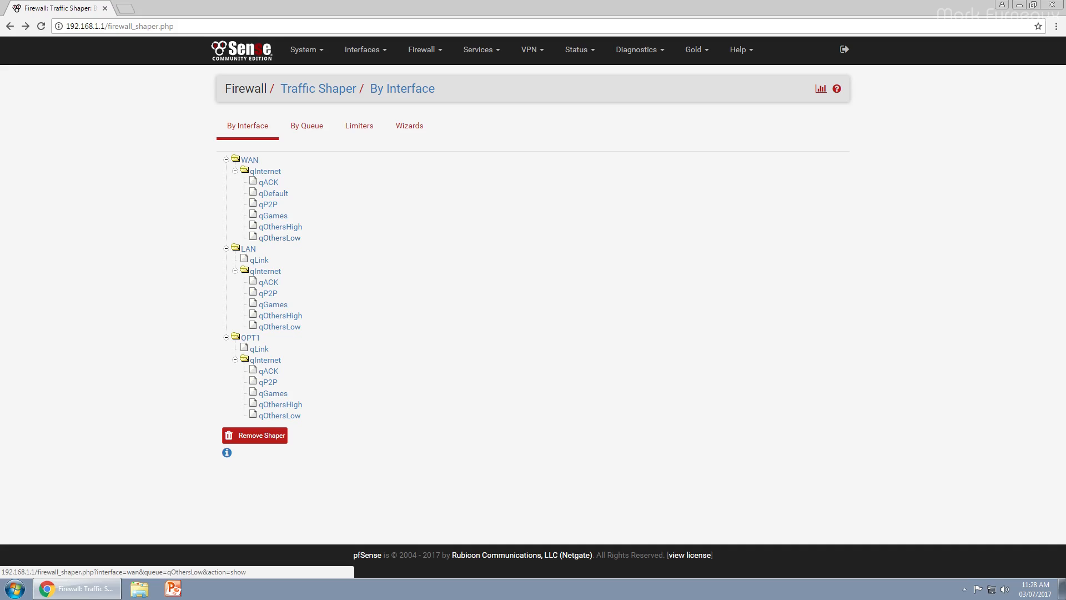
pyautogui.click(249, 160)
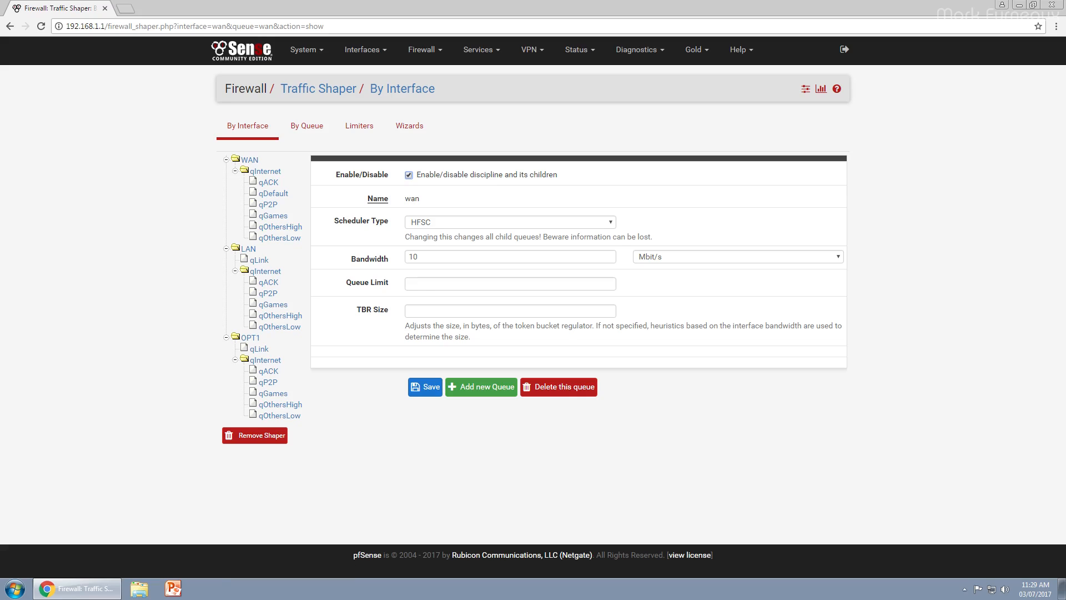
pyautogui.click(456, 222)
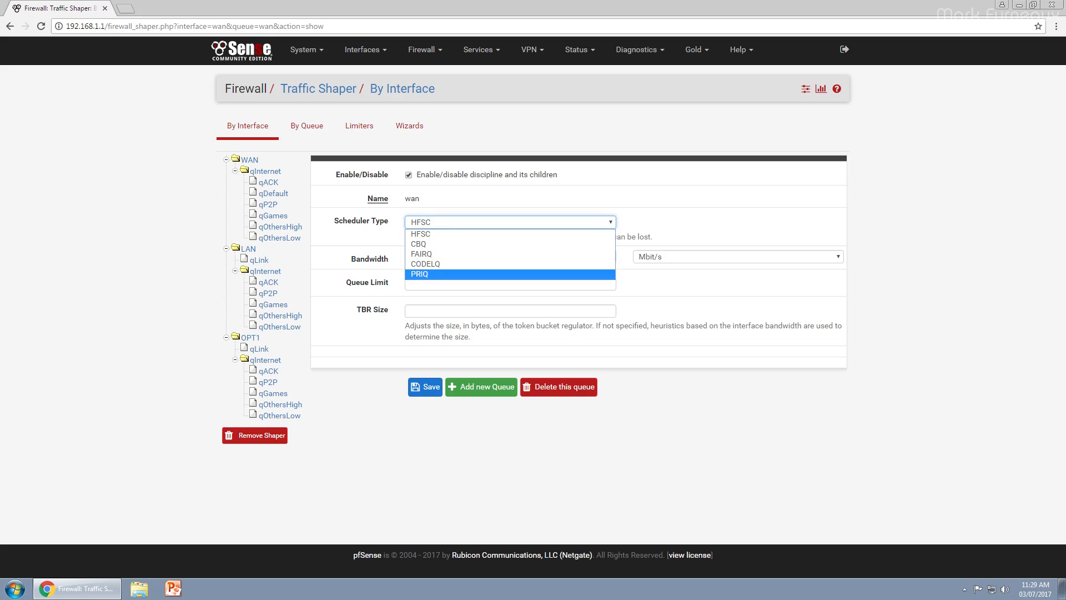
pyautogui.click(456, 233)
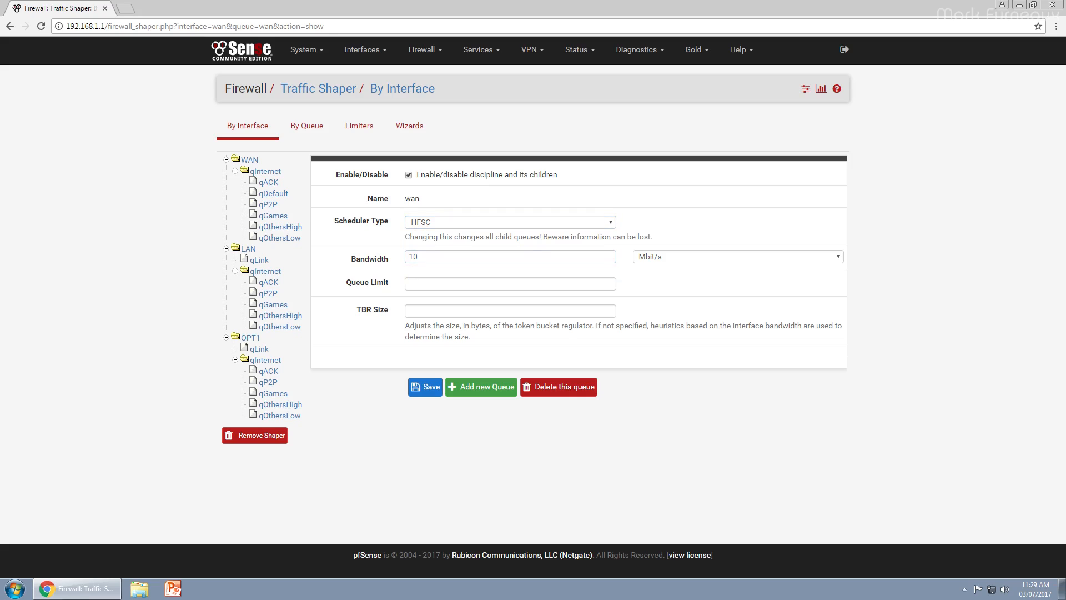
pyautogui.click(418, 256)
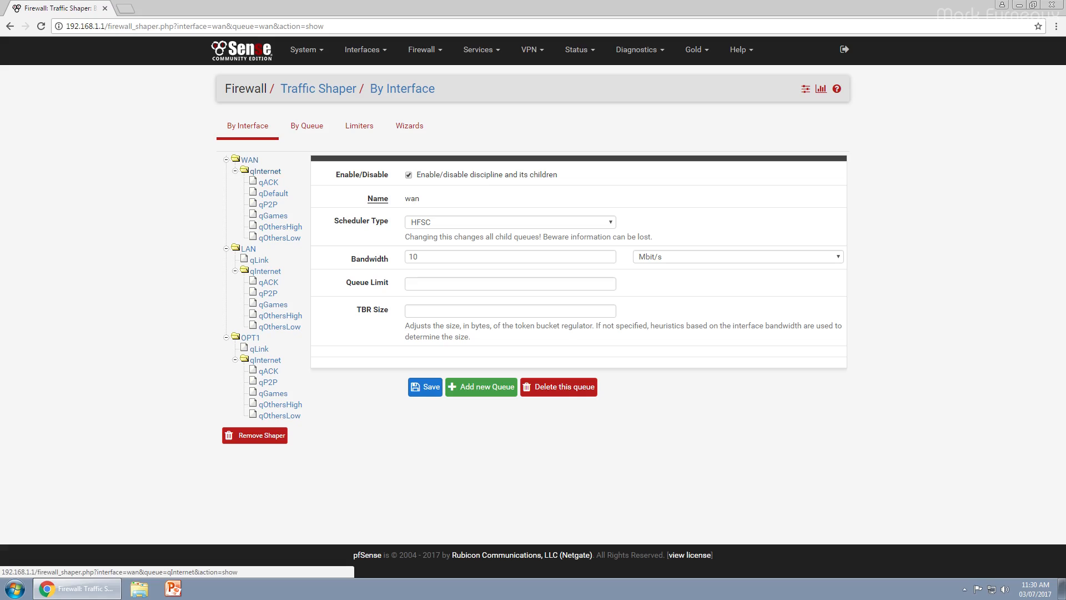
# - Open WAN's qInternet queue and examine its options, reading the explanation of the HFSC priority range
pyautogui.click(266, 171)
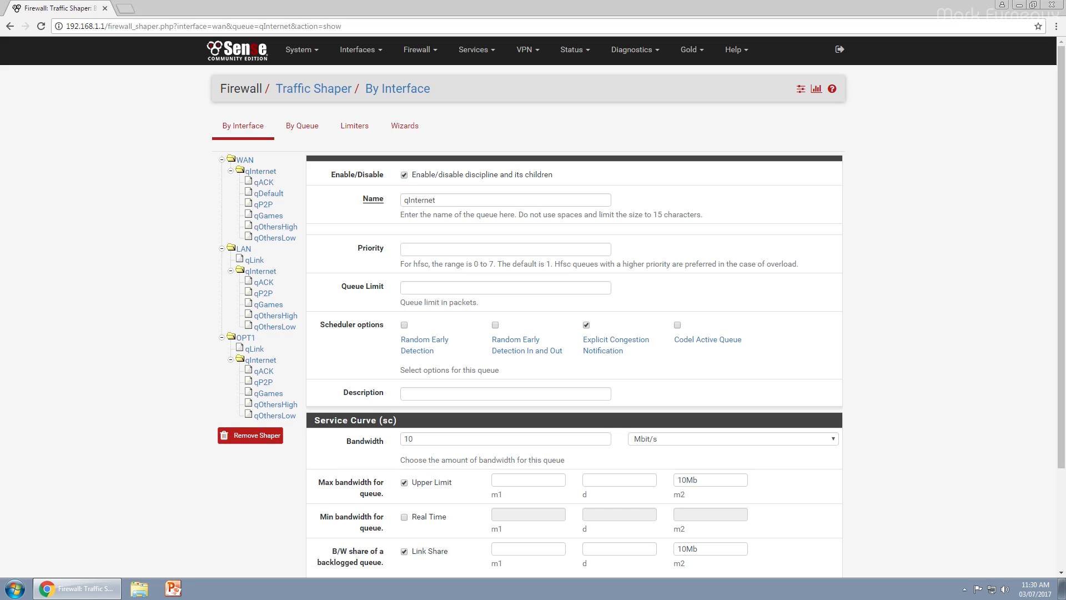
pyautogui.scroll(-2, 638, 309)
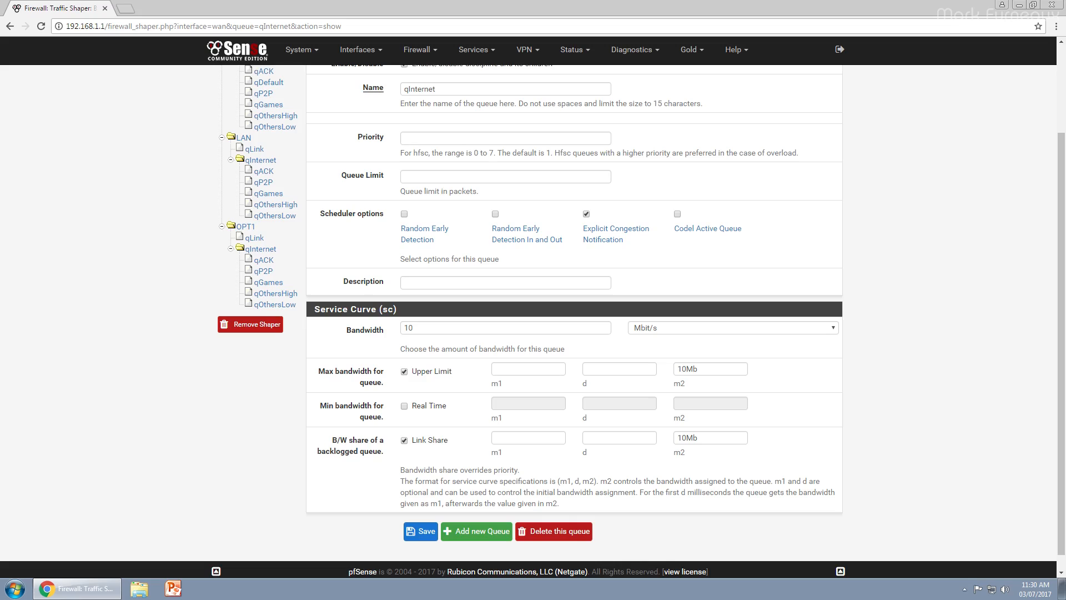
pyautogui.scroll(1, 533, 321)
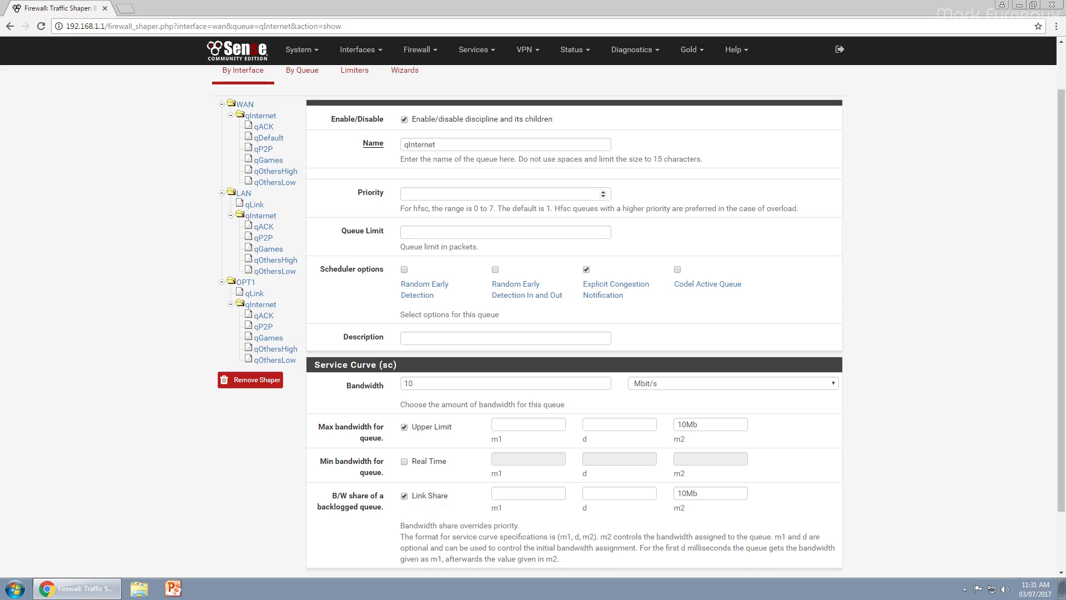
pyautogui.moveTo(404, 209); pyautogui.dragTo(770, 208)
pyautogui.click(771, 210)
pyautogui.moveTo(554, 209); pyautogui.dragTo(573, 209)
pyautogui.click(575, 210)
pyautogui.doubleClick(421, 209)
pyautogui.click(421, 209)
pyautogui.click(402, 209)
pyautogui.moveTo(401, 209); pyautogui.dragTo(800, 209)
pyautogui.click(799, 208)
# - Revisit the WAN shaper settings and go through the qInternet queue's scheduler options and service curve
pyautogui.click(245, 104)
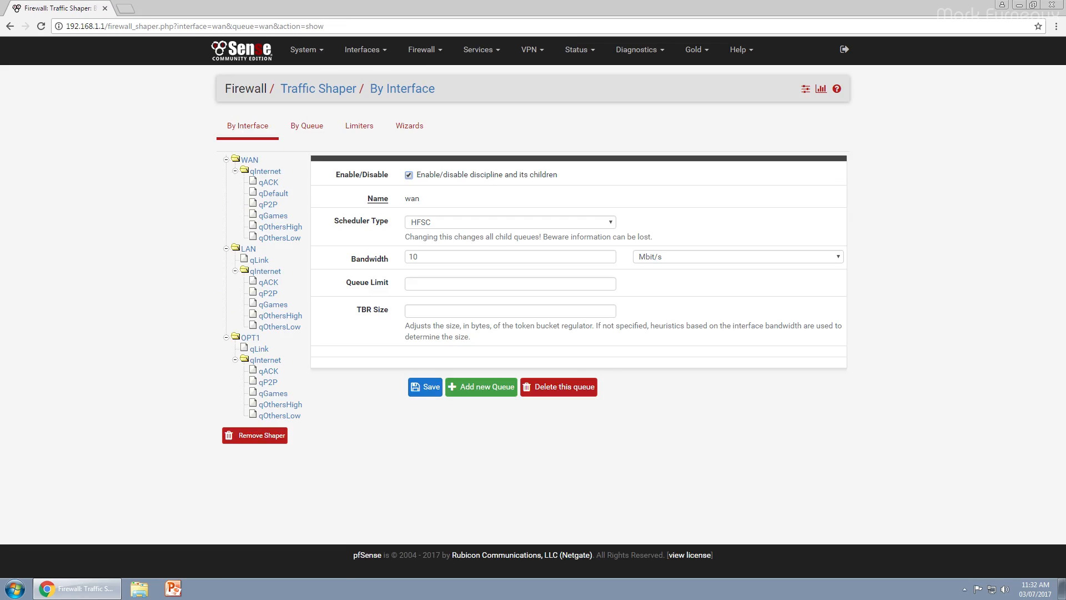
pyautogui.click(265, 171)
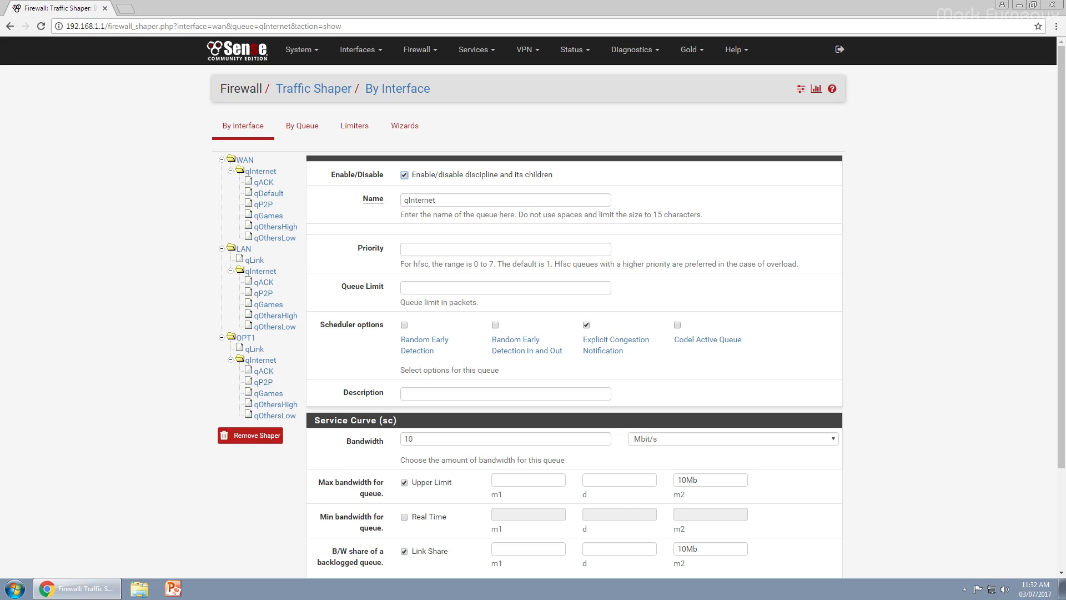
pyautogui.scroll(-1, 604, 194)
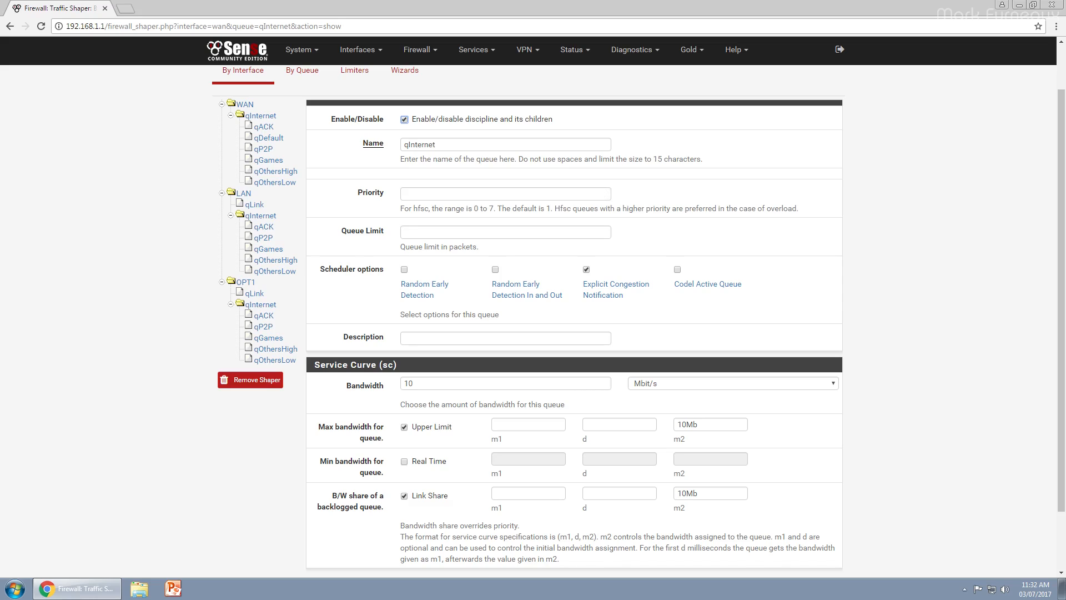
pyautogui.scroll(-1, 603, 176)
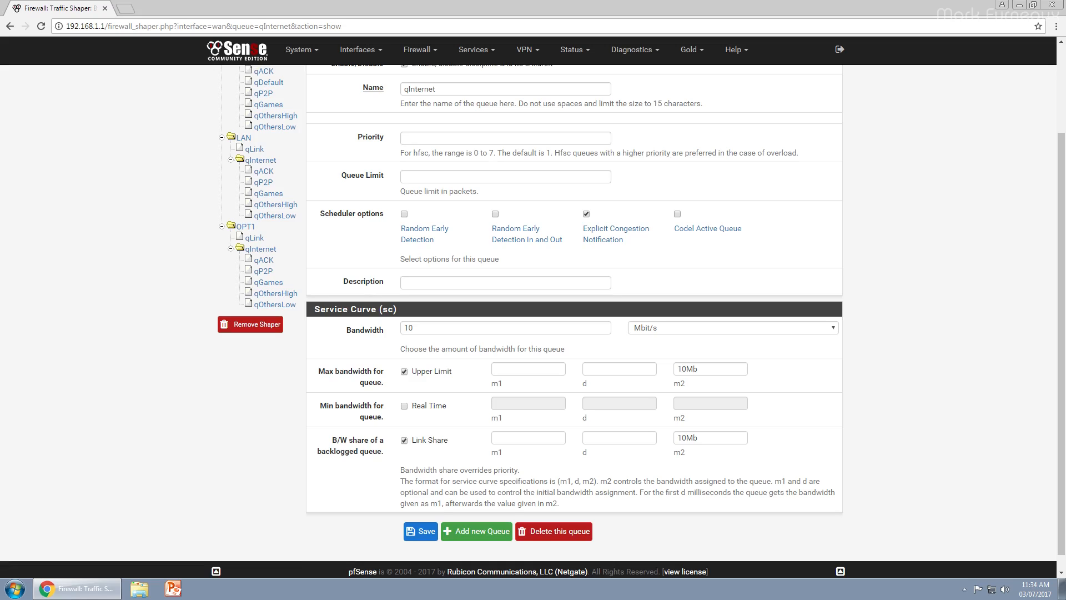
# - Turn the Upper Limit of WAN's qInternet queue off and back on
pyautogui.click(505, 282)
pyautogui.scroll(-1, 533, 320)
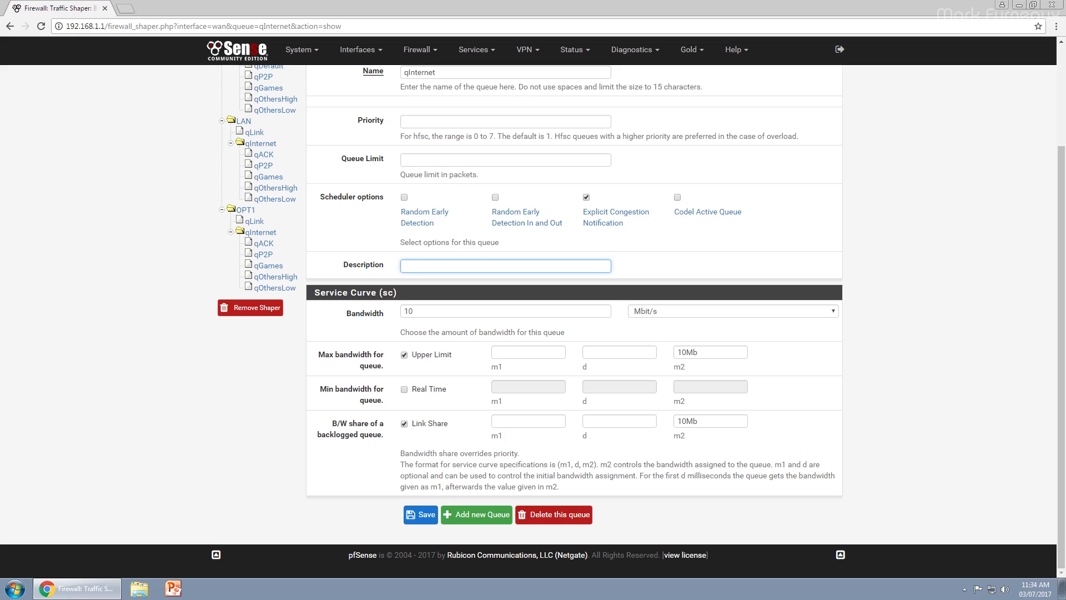
pyautogui.click(405, 355)
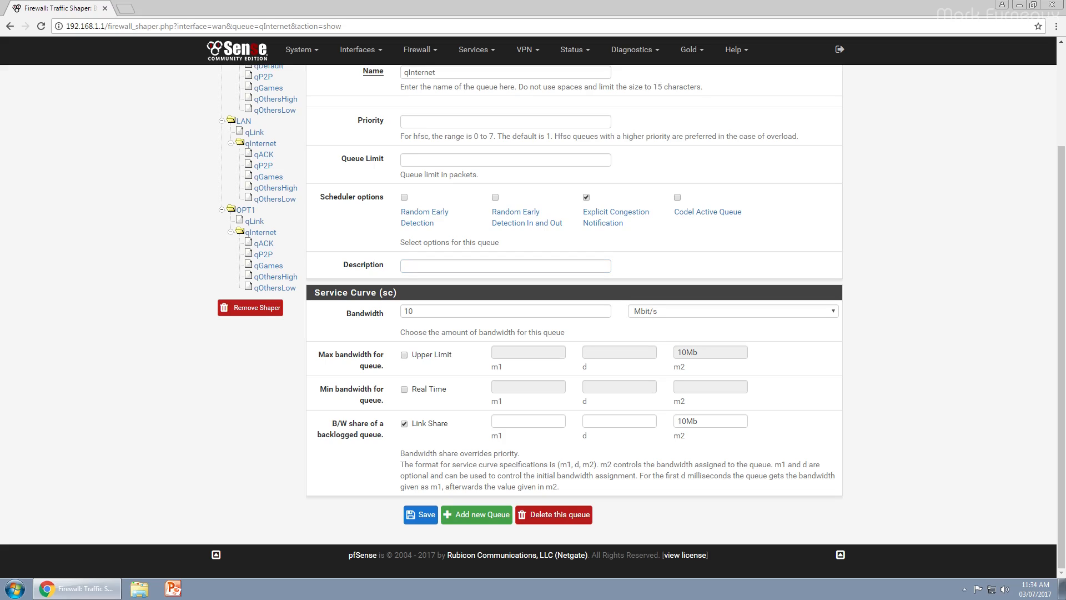
pyautogui.click(404, 355)
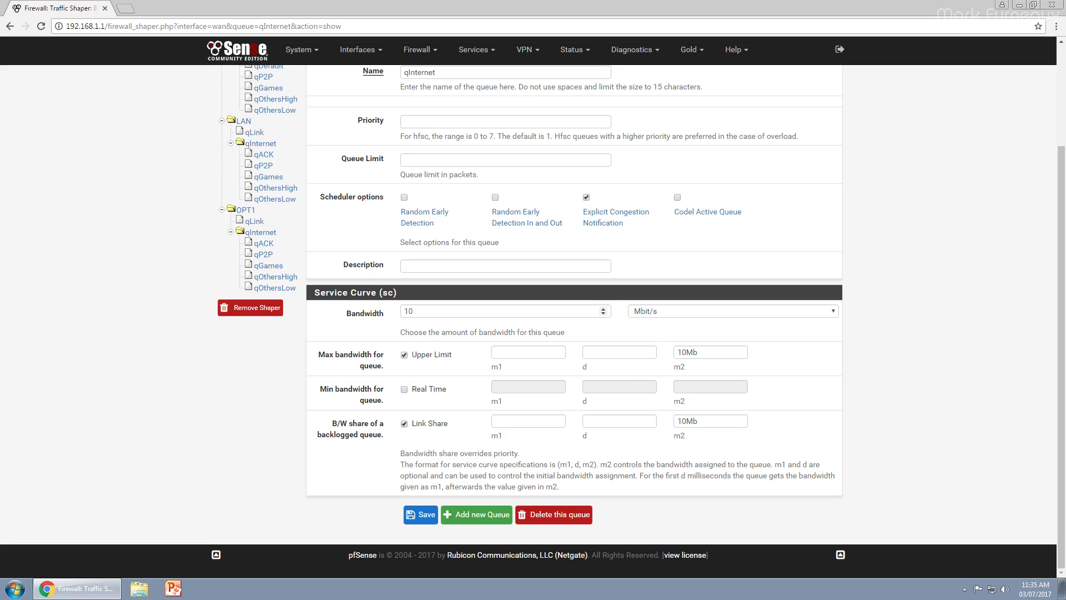
# - Compare the qInternet queue's service curve Bandwidth with its Link Share m2 value
pyautogui.doubleClick(410, 311)
pyautogui.click(414, 311)
pyautogui.click(424, 325)
pyautogui.click(701, 421)
pyautogui.moveTo(701, 421); pyautogui.dragTo(676, 421)
pyautogui.click(500, 311)
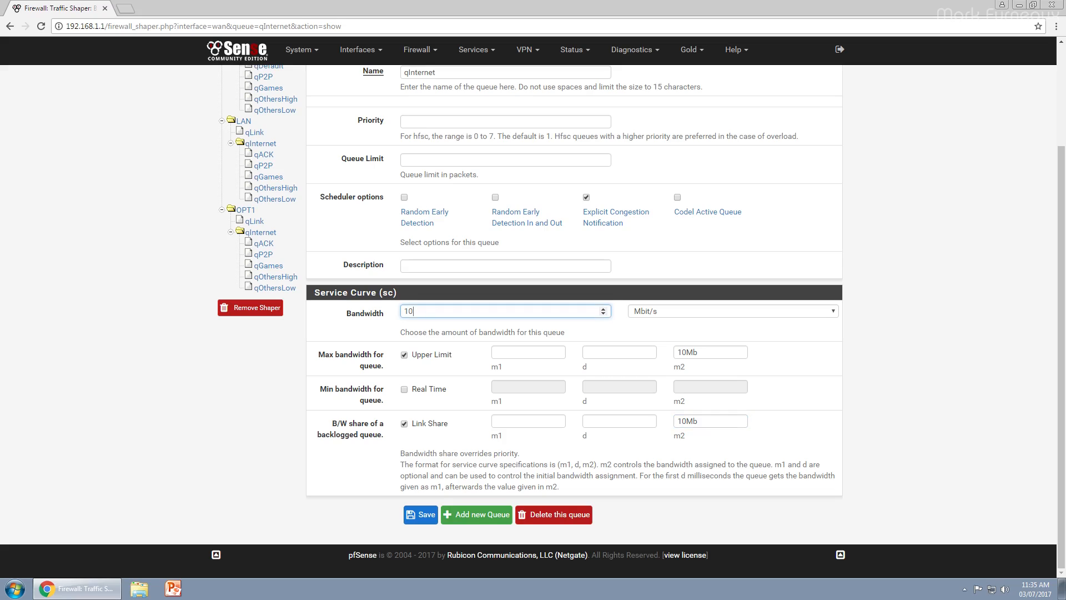
pyautogui.click(711, 421)
pyautogui.click(500, 311)
pyautogui.click(711, 421)
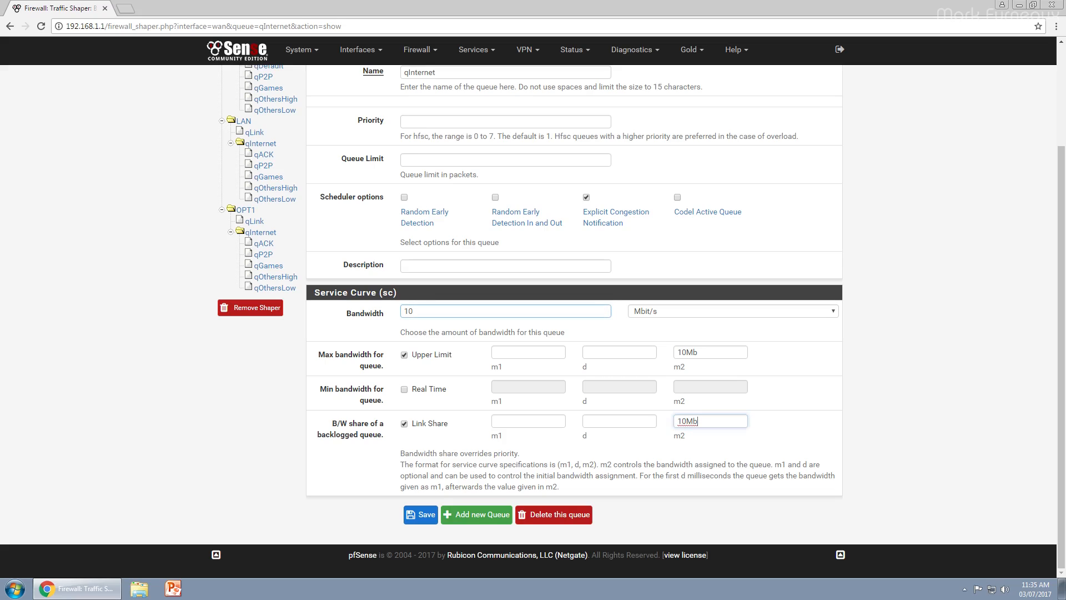
pyautogui.moveTo(699, 421)
pyautogui.mouseDown()
pyautogui.moveTo(676, 421)
pyautogui.moveTo(686, 421)
pyautogui.mouseUp()
pyautogui.click(701, 421)
pyautogui.moveTo(415, 311); pyautogui.dragTo(403, 311)
pyautogui.click(422, 311)
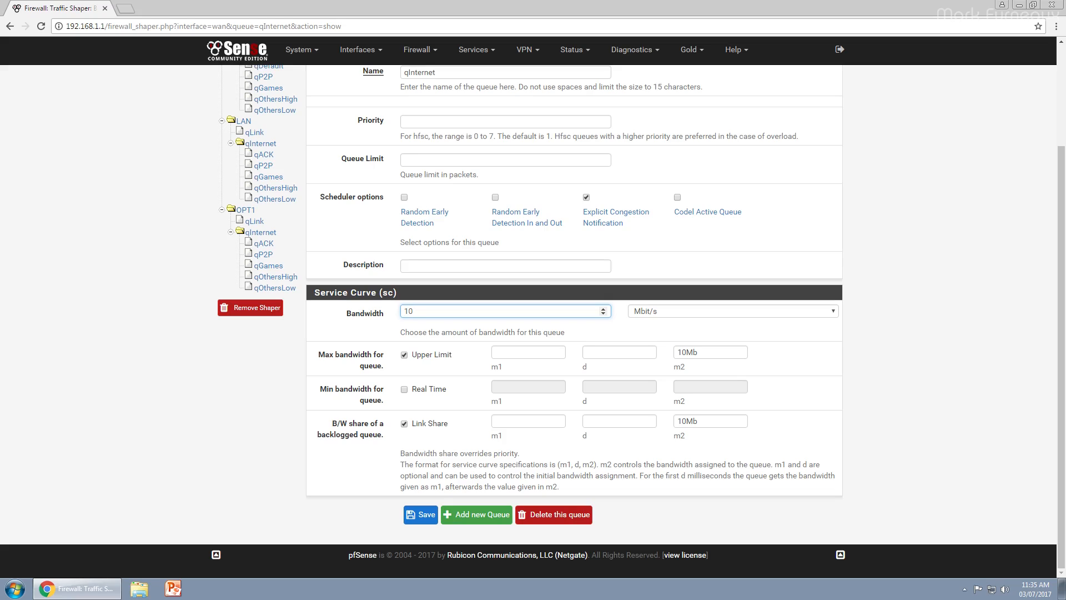
pyautogui.doubleClick(687, 421)
pyautogui.doubleClick(687, 421)
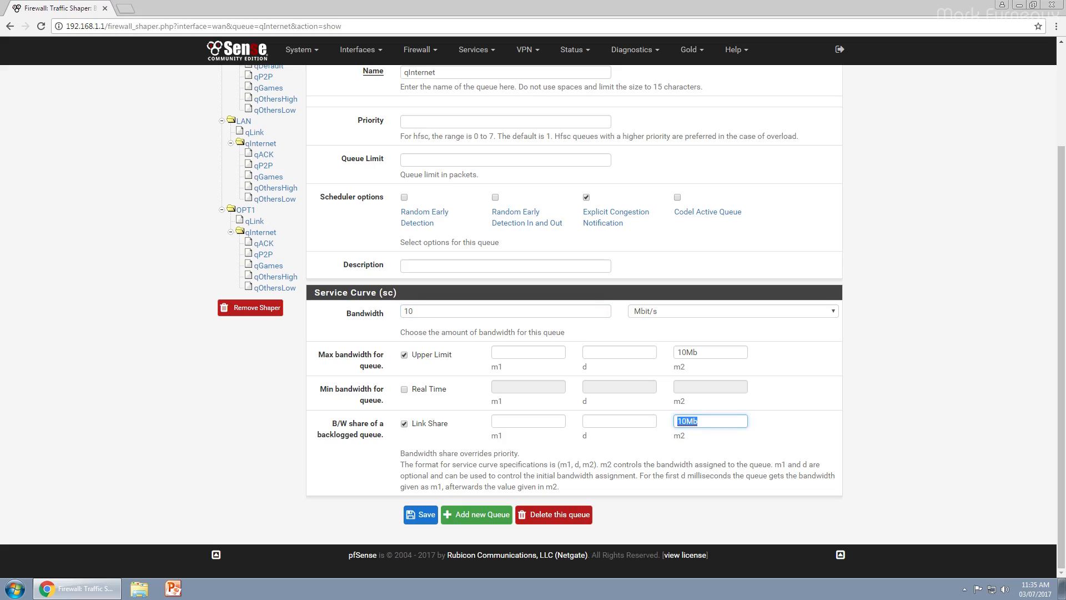
# - Try a Bandwidth of 15 Mbit/s in the service curve of WAN's qInternet queue and clear the value
pyautogui.click(691, 421)
pyautogui.moveTo(412, 311); pyautogui.dragTo(408, 311)
pyautogui.write('5')
pyautogui.doubleClick(409, 311)
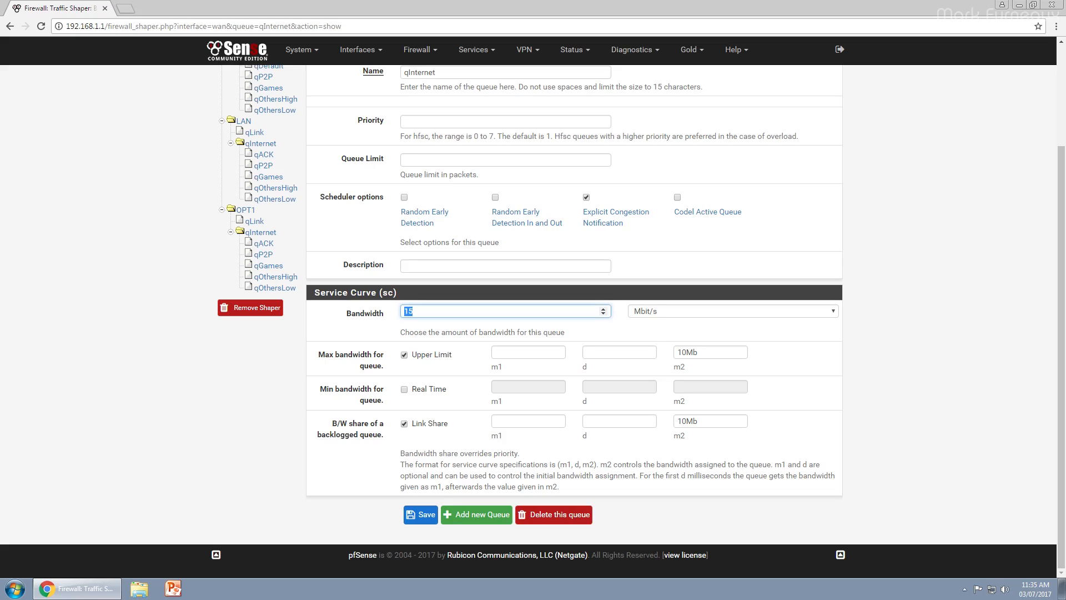
pyautogui.press('BackSpace')
pyautogui.click(445, 327)
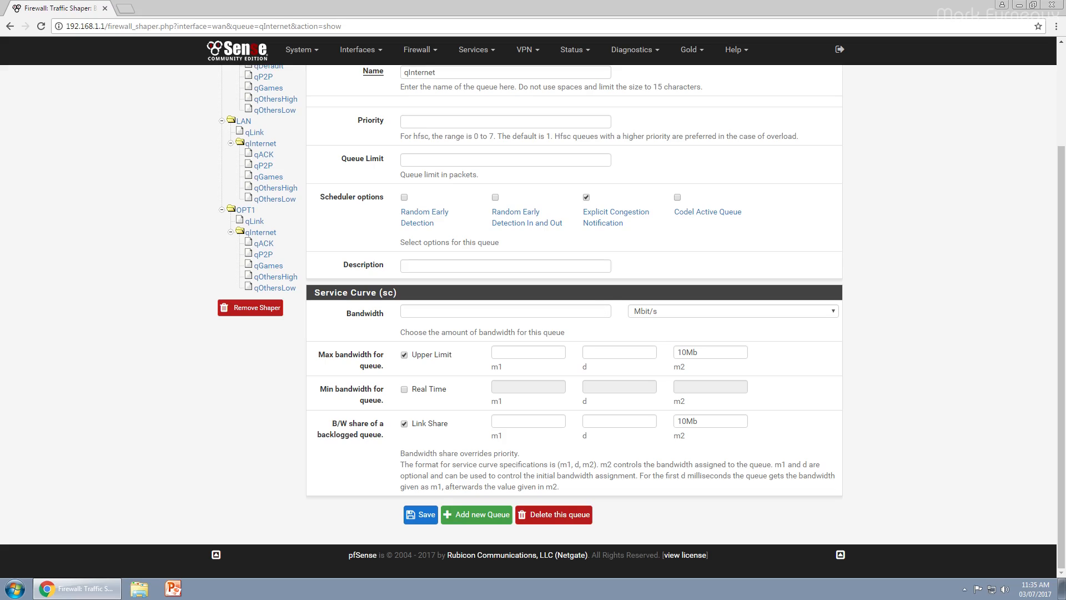
# - Check the Link Share m2 value of WAN's qInternet queue and set its Bandwidth back to 10 Mbit/s
pyautogui.moveTo(704, 422); pyautogui.dragTo(675, 422)
pyautogui.click(622, 331)
pyautogui.click(505, 311)
pyautogui.write('10')
pyautogui.click(622, 330)
pyautogui.scroll(3, 574, 322)
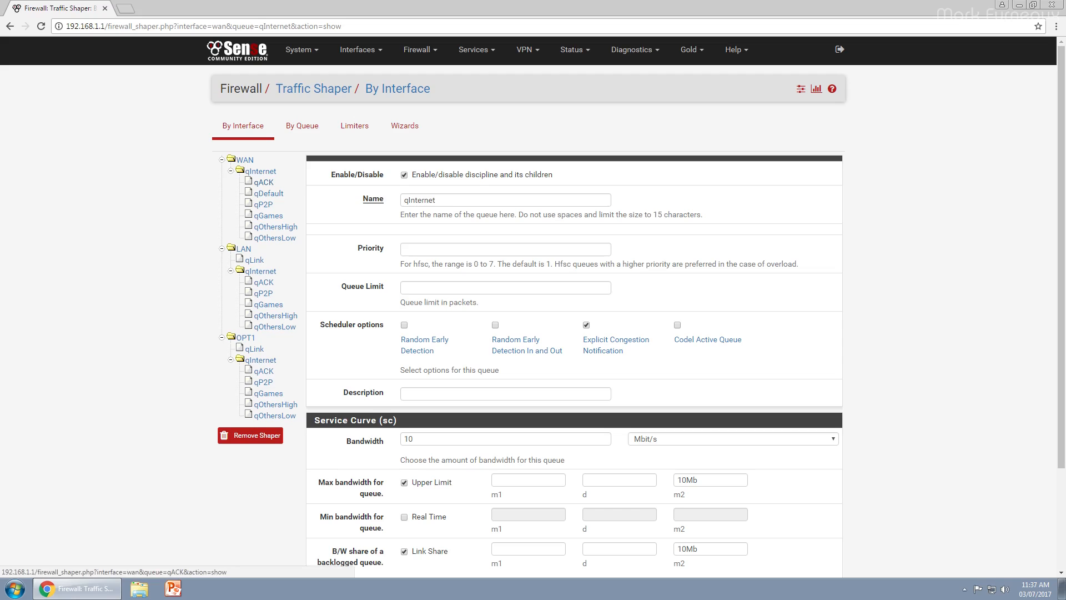
# - Open WAN's qDefault queue and examine its priority, scheduler options and service curve
pyautogui.click(269, 193)
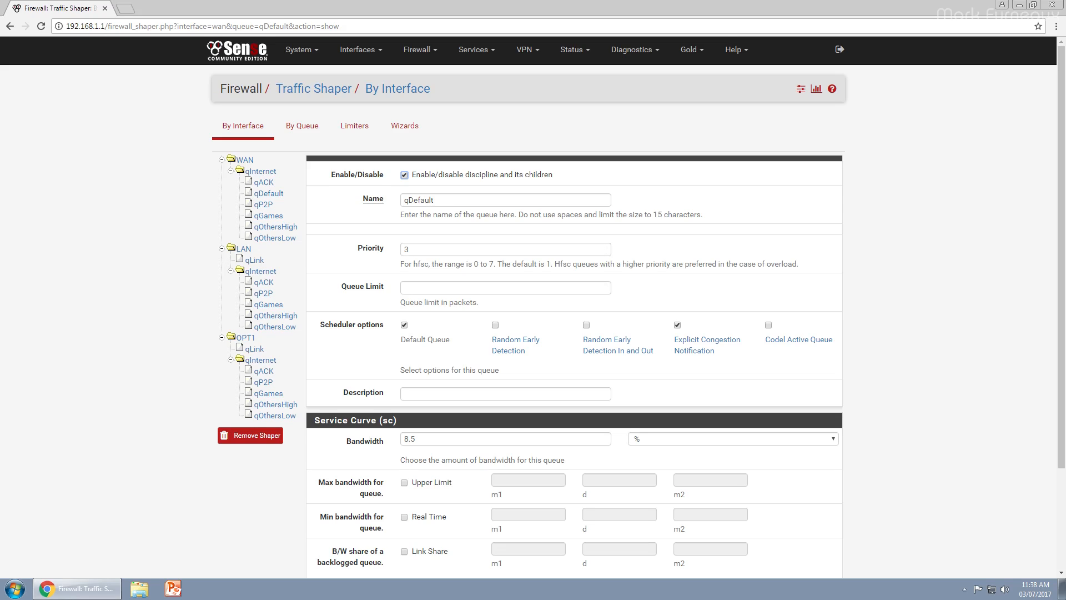
pyautogui.scroll(-1, 638, 312)
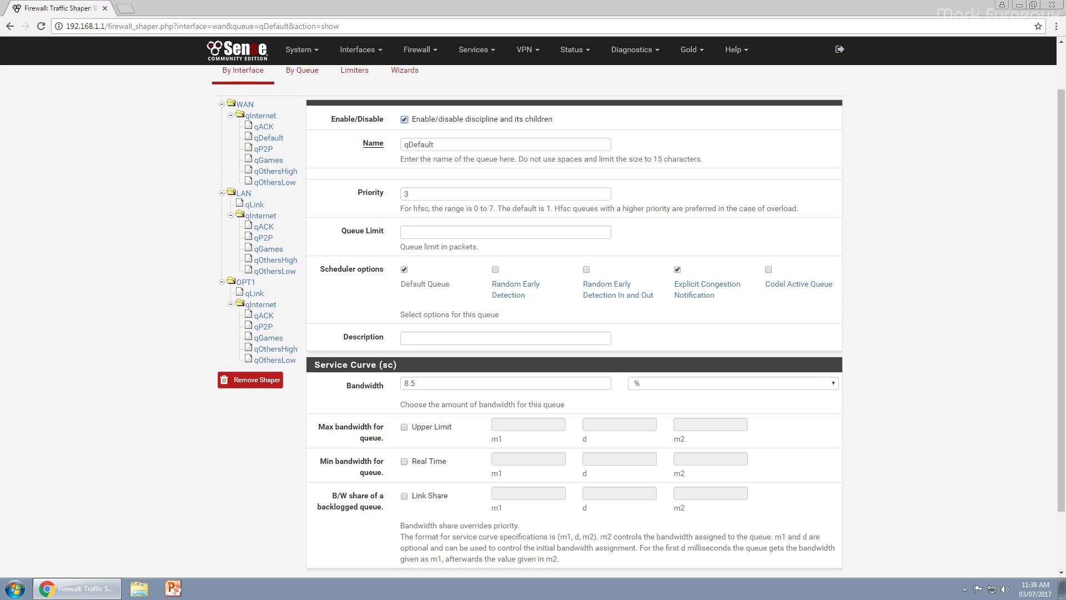
pyautogui.scroll(-1, 574, 321)
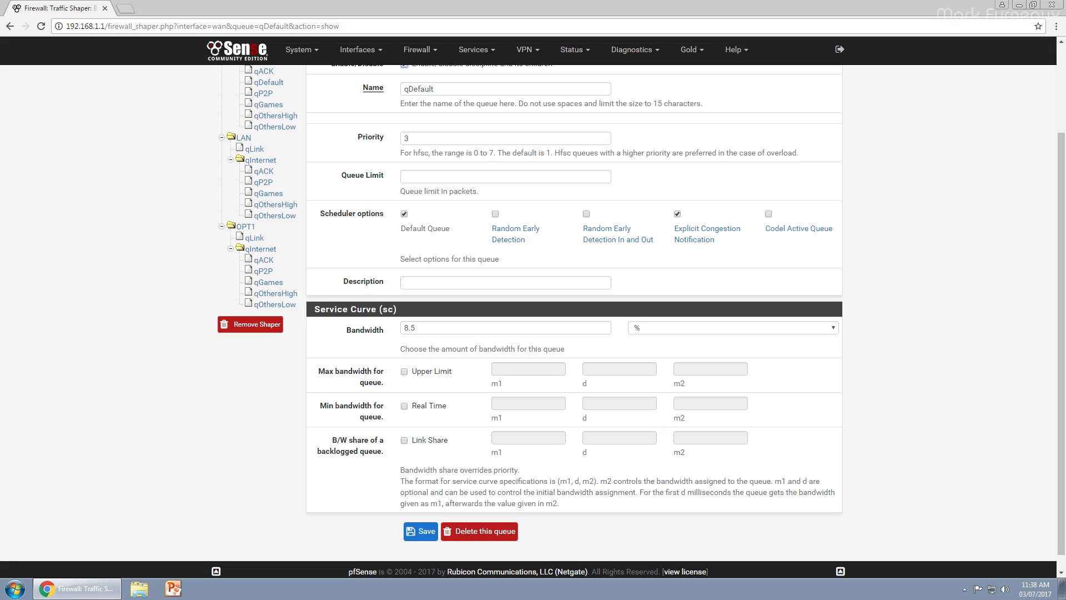
pyautogui.scroll(2, 574, 321)
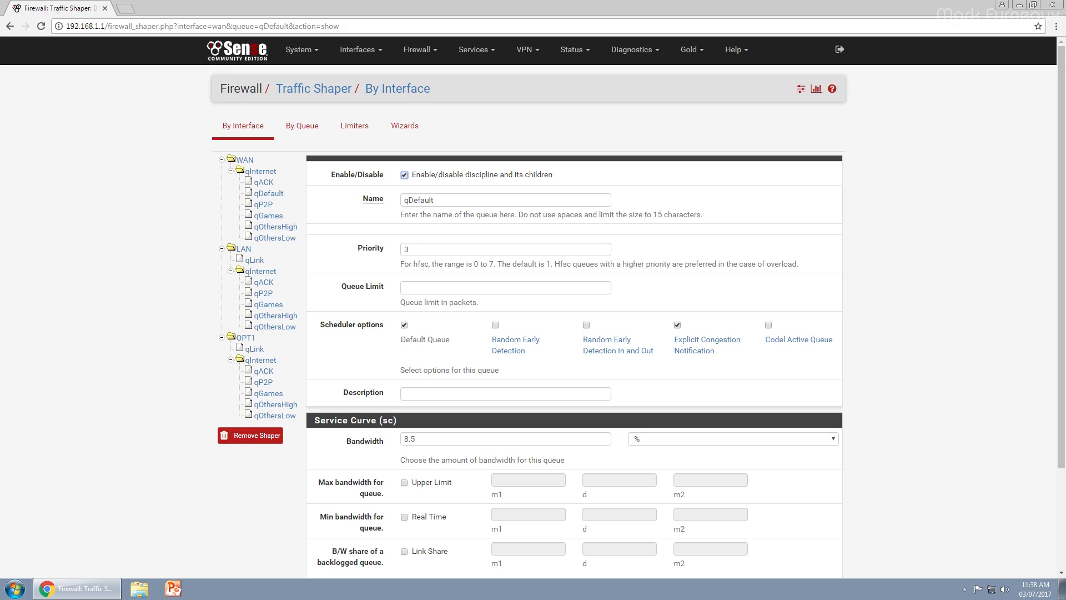
# - Go through the settings of WAN's qP2P, qGames, qOthersHigh and qOthersLow queues, comparing their priorities and service curves
pyautogui.click(264, 205)
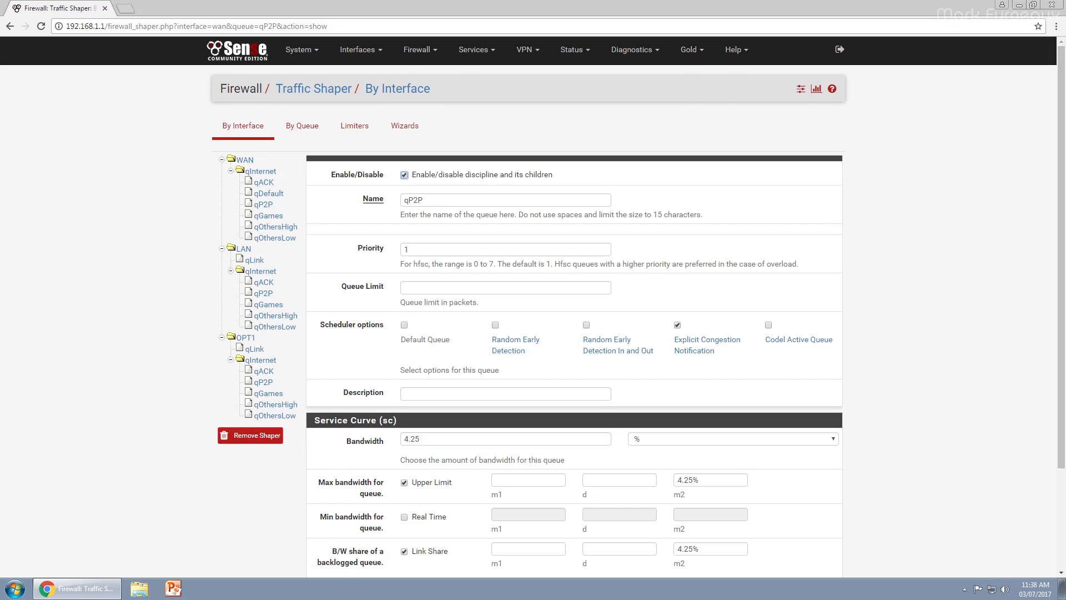
pyautogui.scroll(-2, 574, 321)
pyautogui.scroll(2, 574, 321)
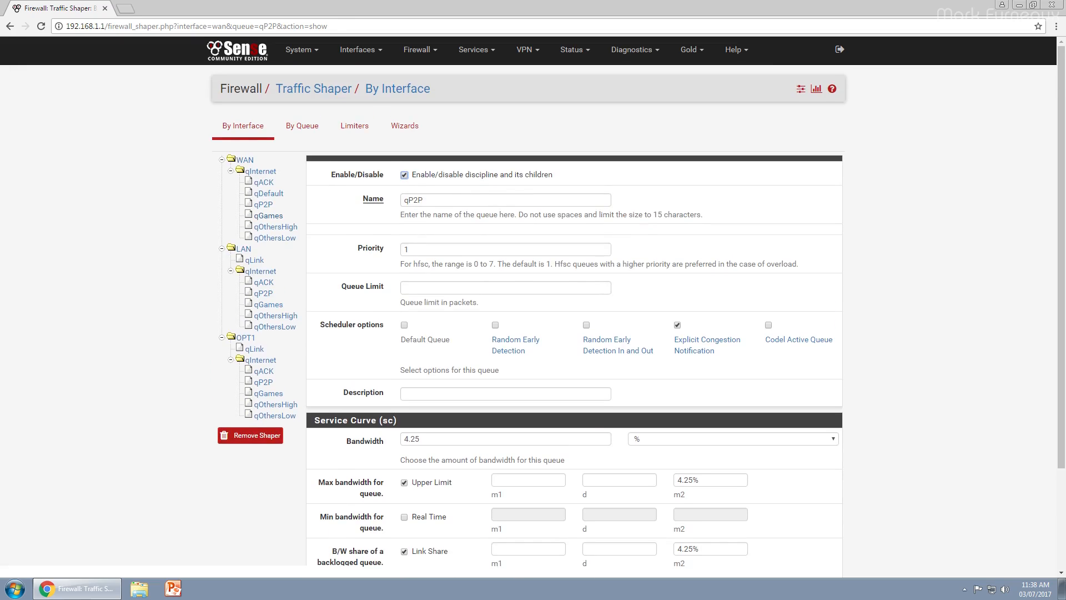
pyautogui.click(268, 216)
pyautogui.click(275, 226)
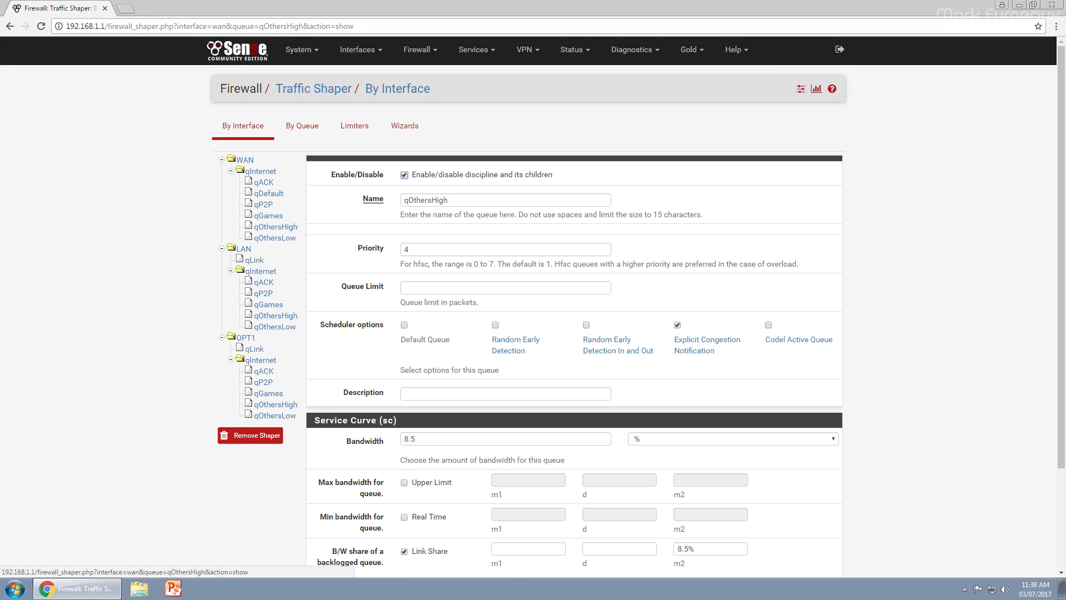
pyautogui.scroll(-1, 276, 226)
pyautogui.scroll(1, 275, 238)
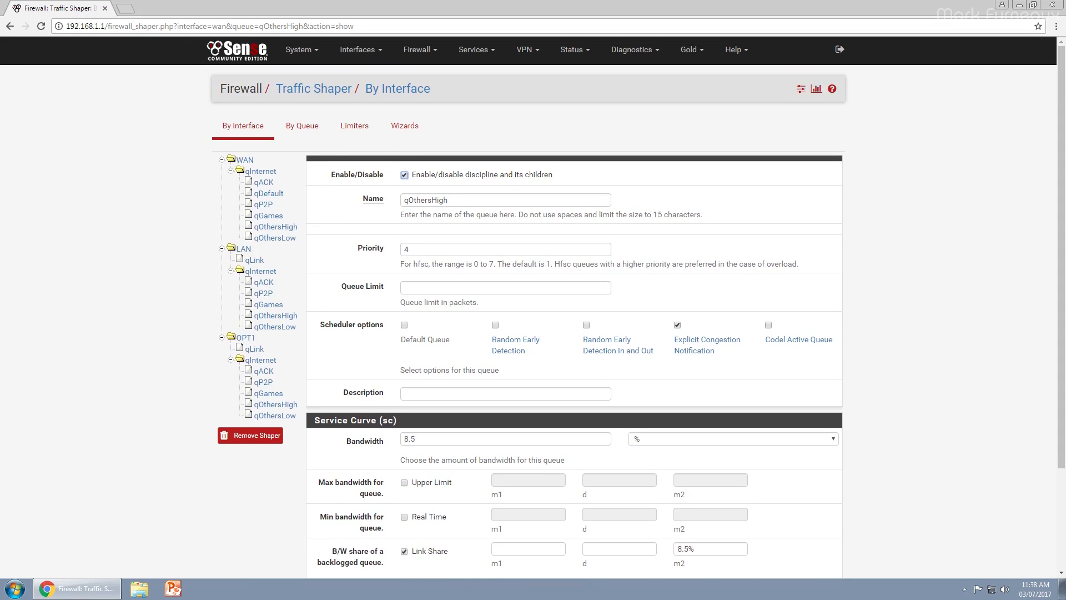
pyautogui.click(275, 238)
pyautogui.scroll(-3, 268, 216)
pyautogui.scroll(3, 269, 215)
# - Open WAN's qACK queue and examine its priority, Bandwidth and Link Share settings
pyautogui.click(264, 182)
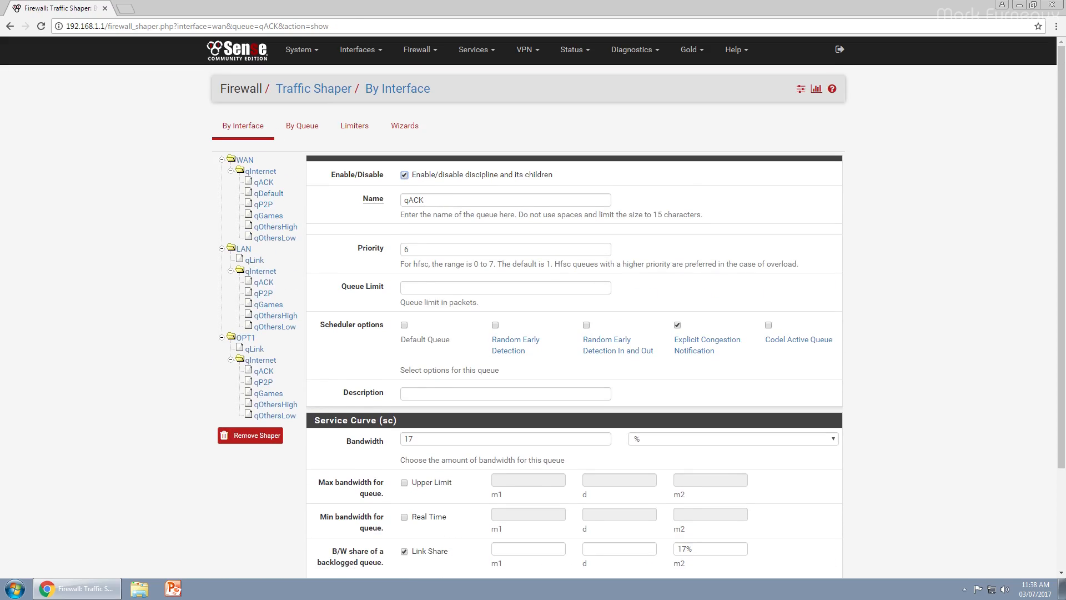
pyautogui.scroll(-1, 533, 311)
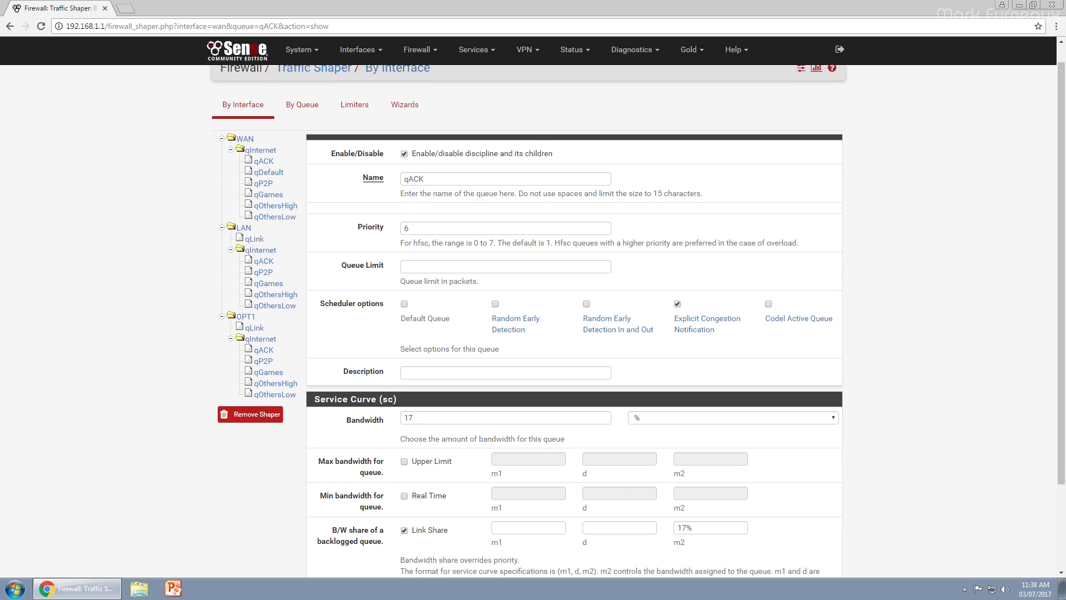
pyautogui.scroll(1, 533, 311)
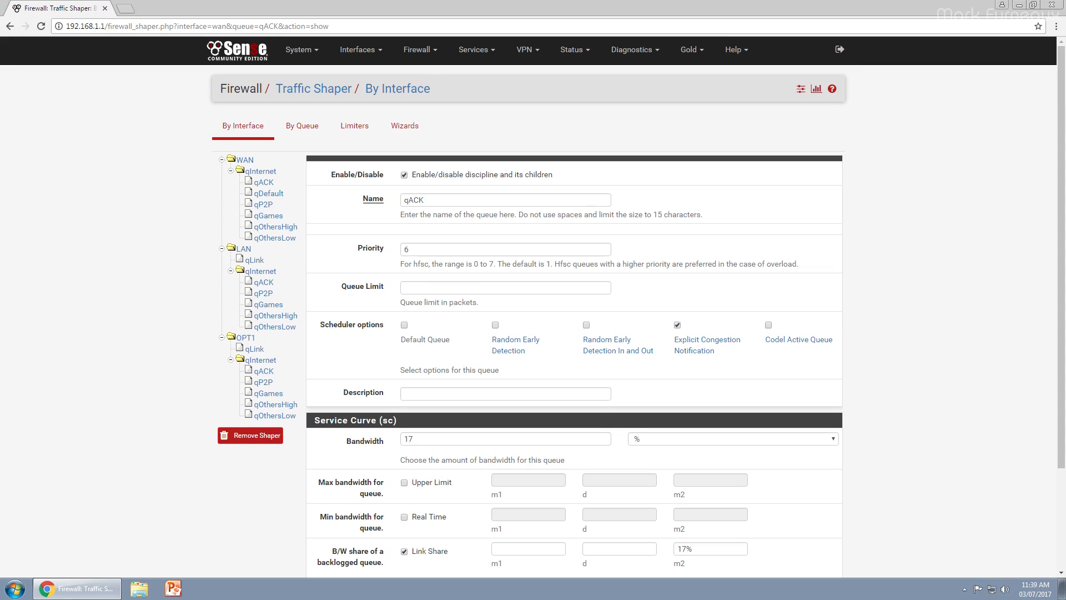
pyautogui.scroll(-1, 533, 311)
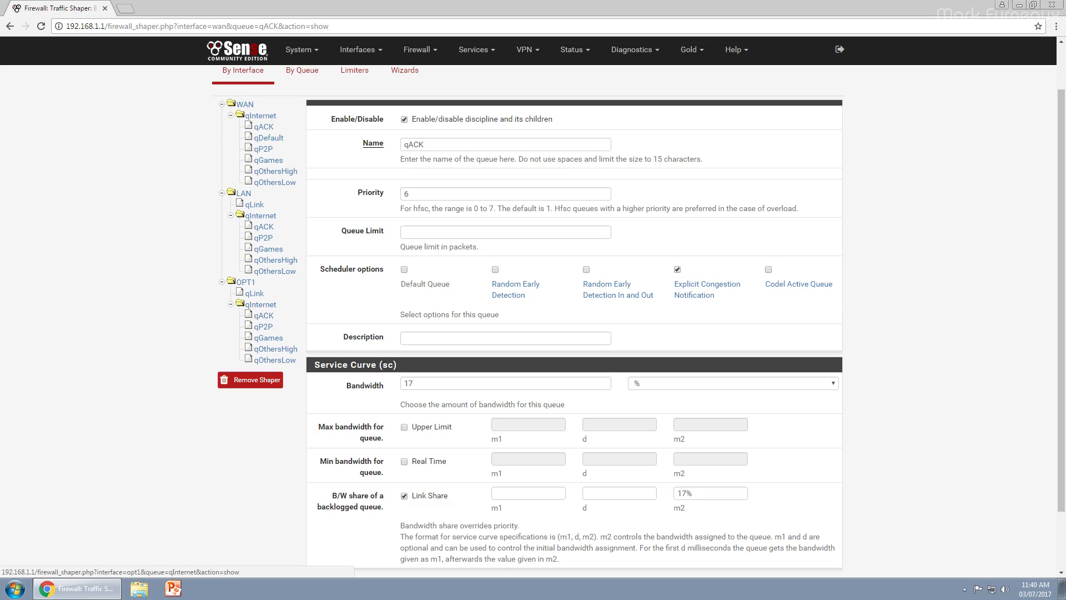
# - Inspect the LAN interface's shaper settings and the qLink queues under LAN and OPT1
pyautogui.click(244, 192)
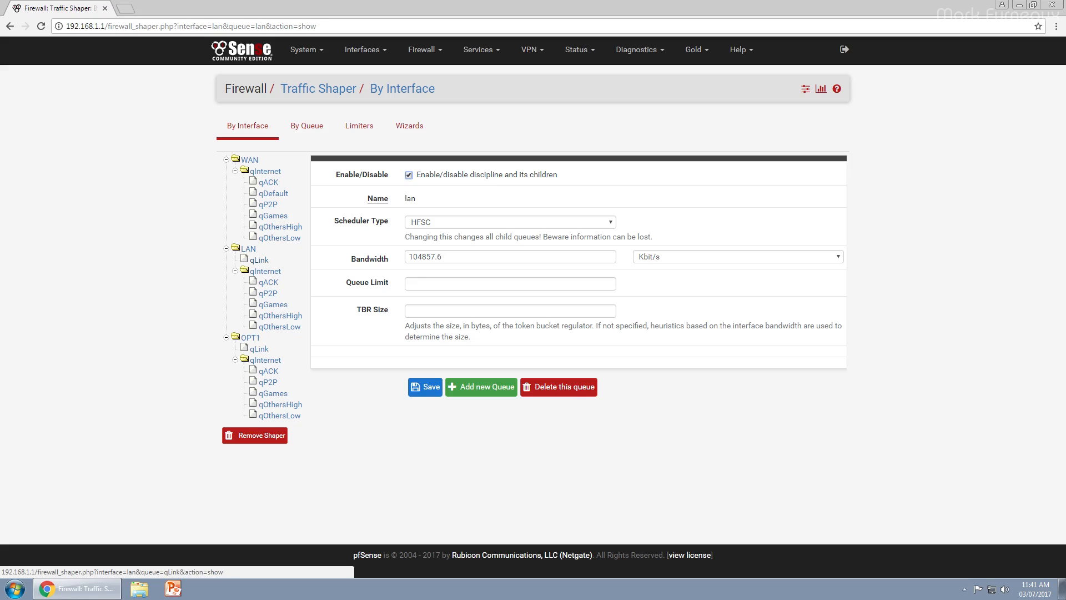
pyautogui.click(259, 260)
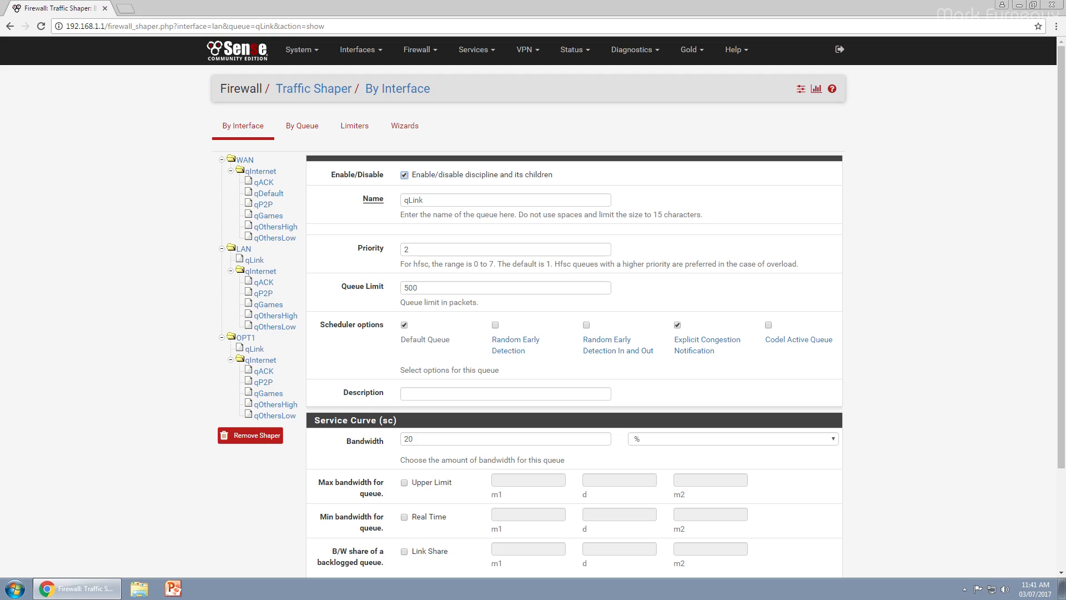
pyautogui.scroll(-1, 574, 322)
pyautogui.scroll(1, 575, 322)
pyautogui.click(255, 350)
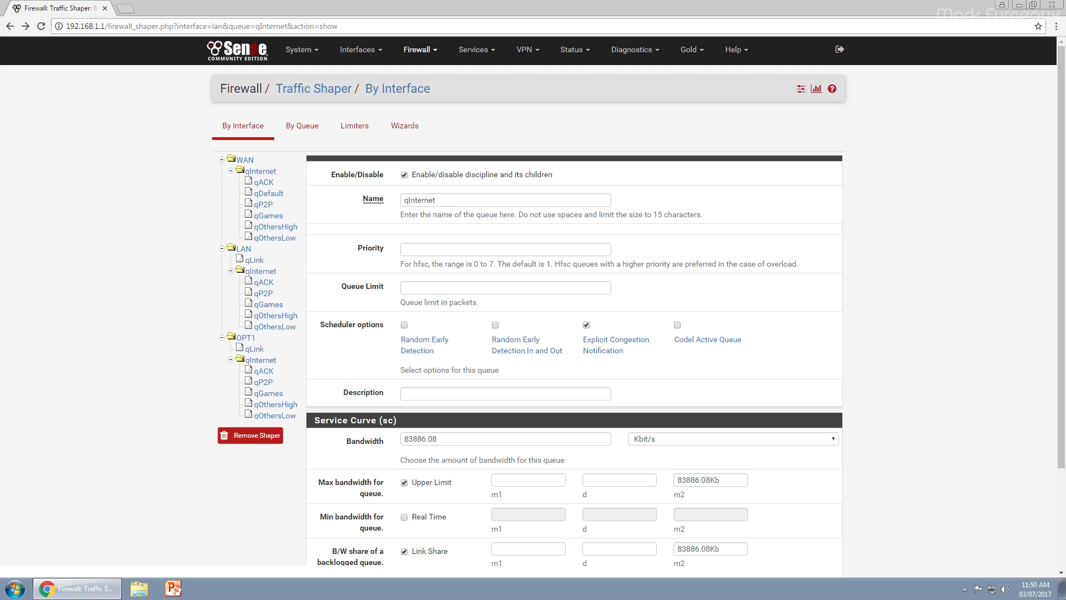
# - Open the floating firewall rules and review the ports and queues assigned to the P2P, game and other traffic
pyautogui.click(420, 49)
pyautogui.click(414, 109)
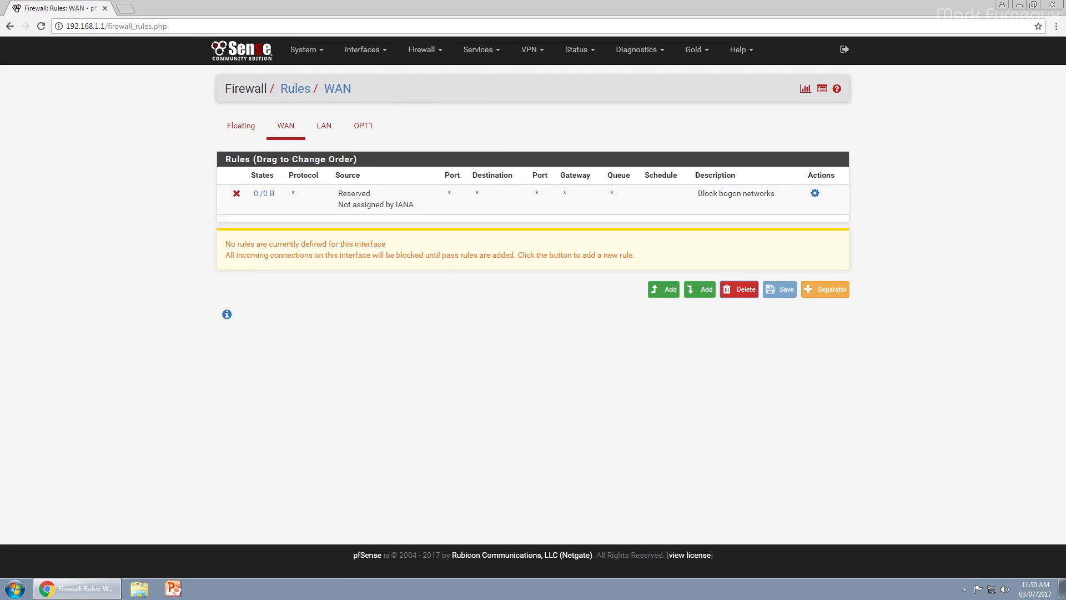
pyautogui.click(240, 126)
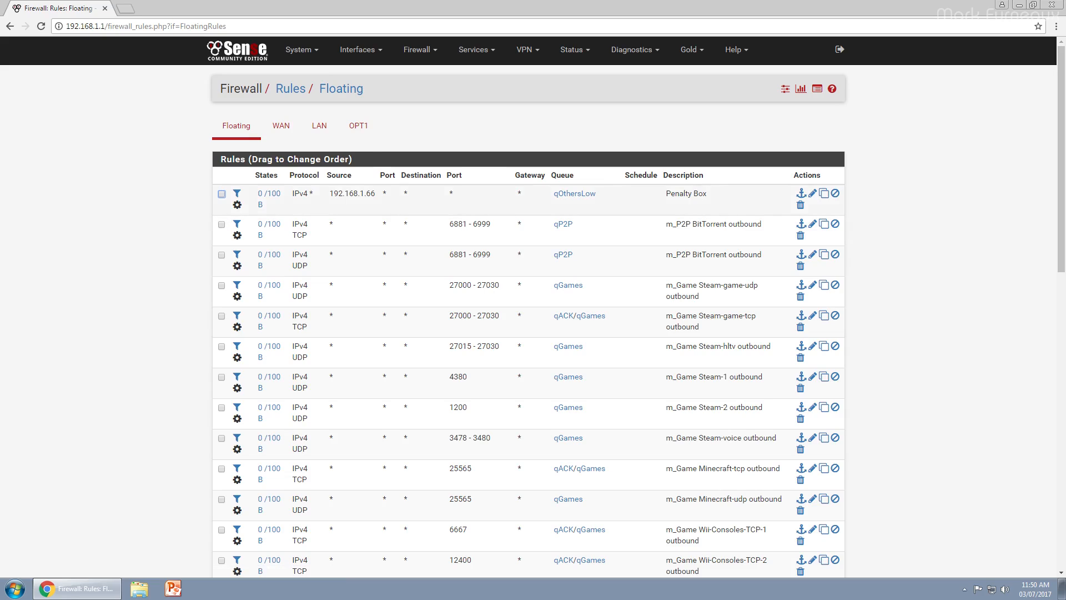
pyautogui.scroll(-3, 267, 200)
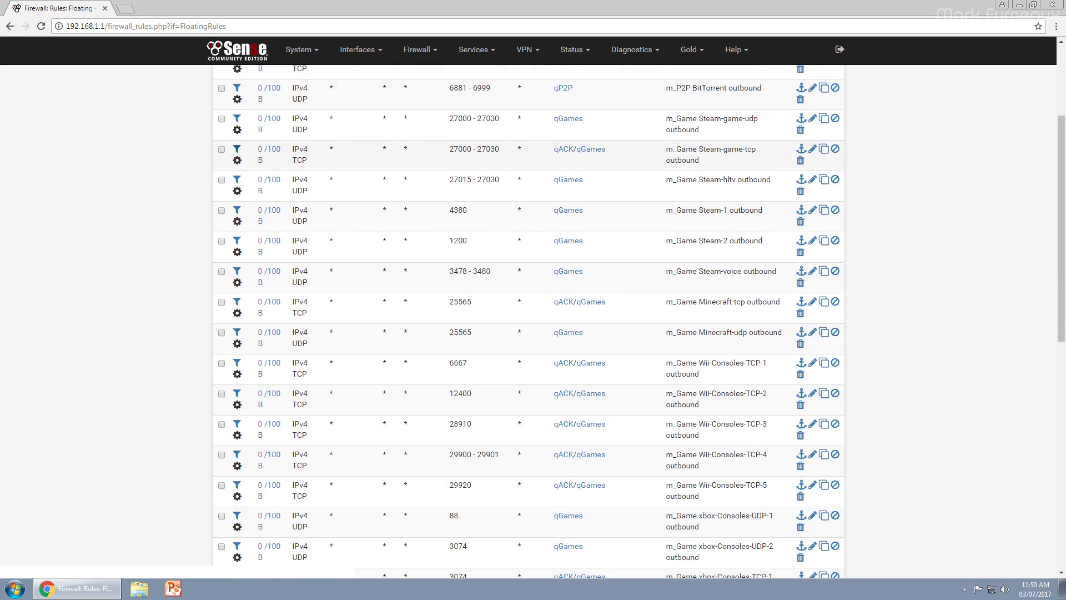
pyautogui.scroll(2, 221, 111)
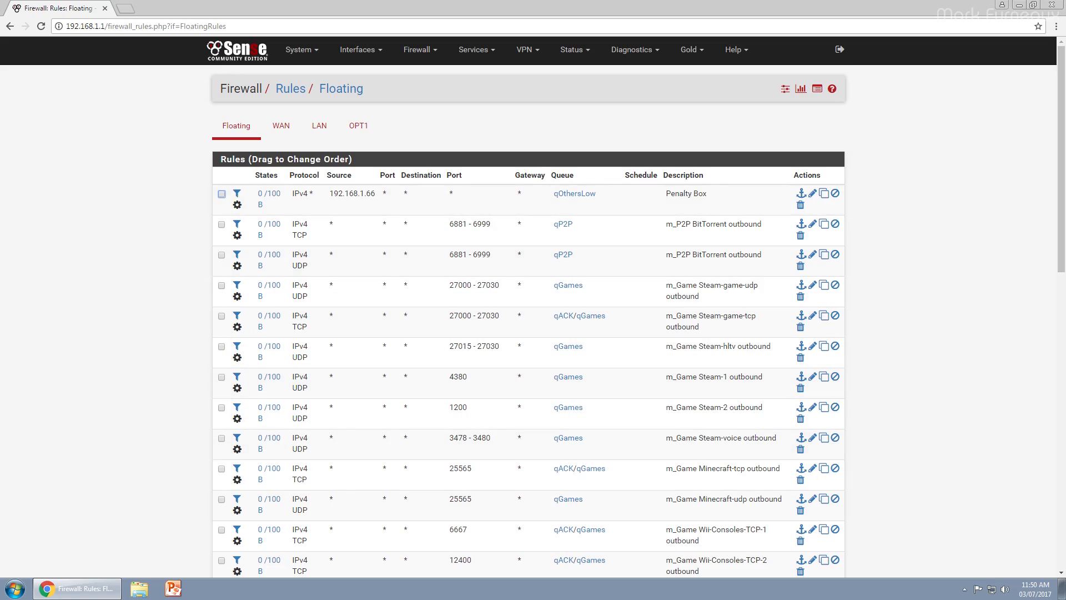
pyautogui.scroll(-3, 528, 322)
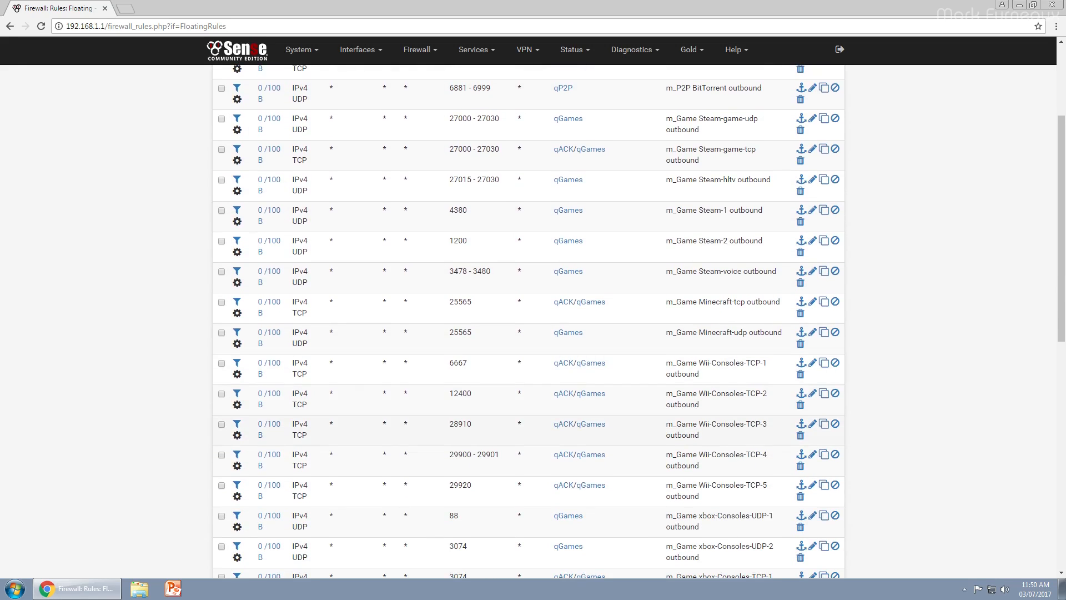
pyautogui.scroll(-5, 527, 322)
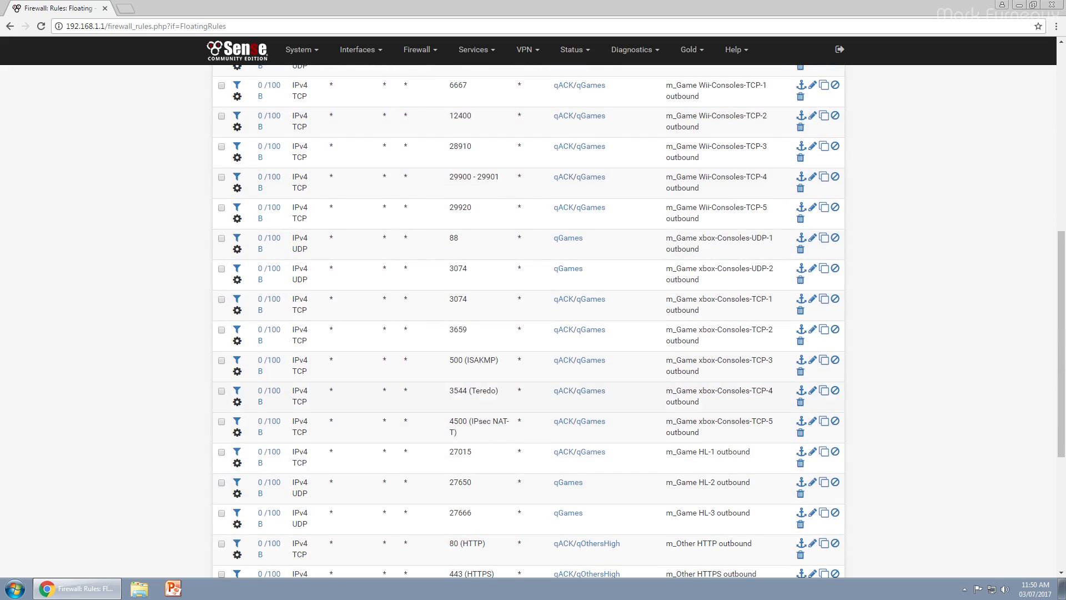
pyautogui.scroll(6, 527, 322)
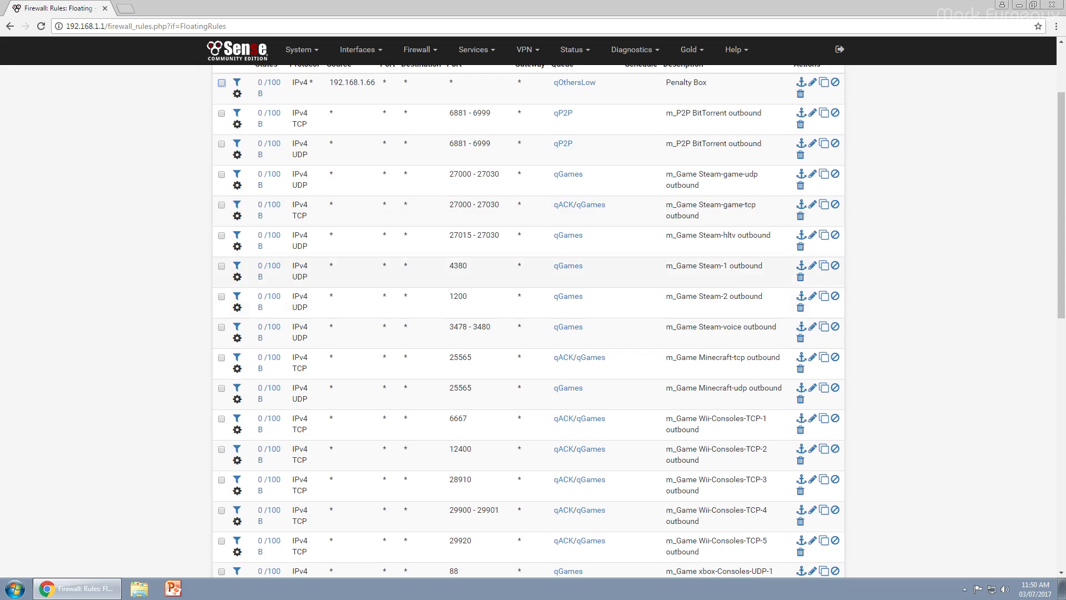
pyautogui.scroll(2, 527, 322)
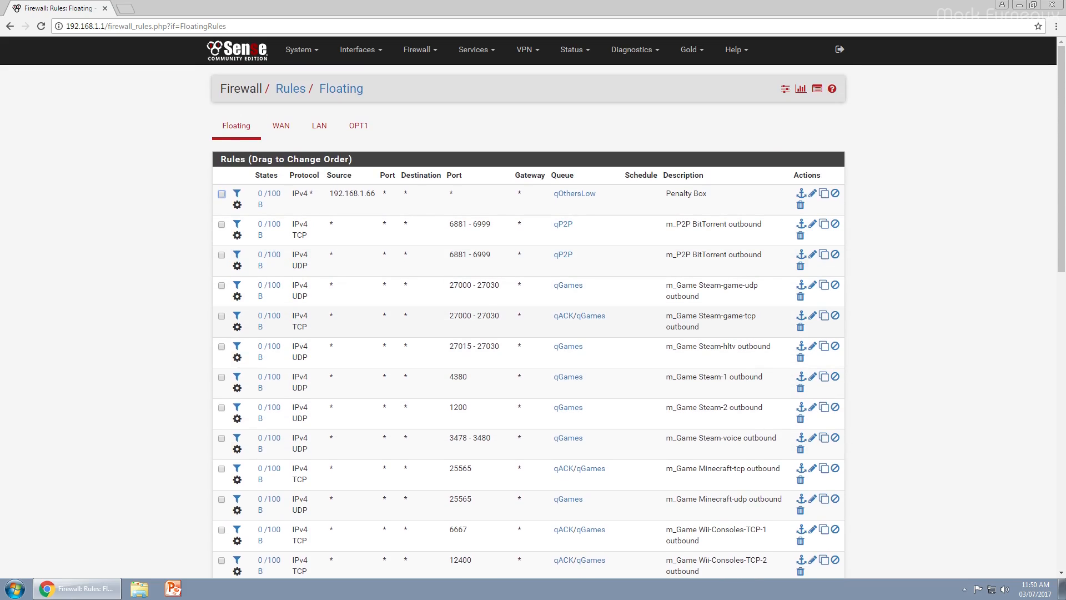
# - Open the m_Game Minecraft-tcp outbound floating rule for editing and review its settings through to the Ackqueue / Queue options
pyautogui.scroll(-3, 527, 322)
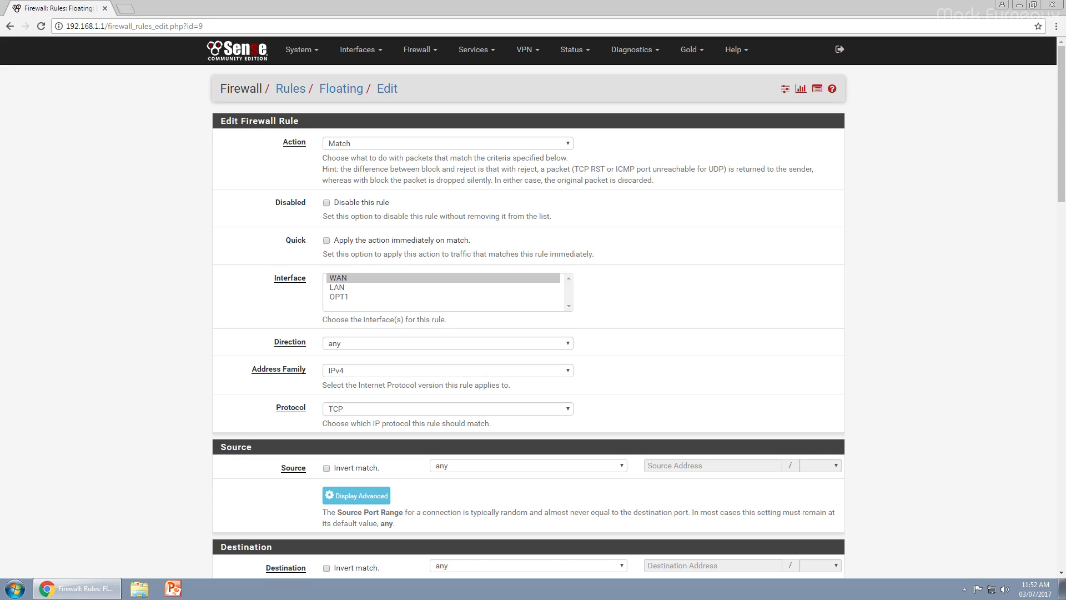
pyautogui.scroll(-7, 527, 322)
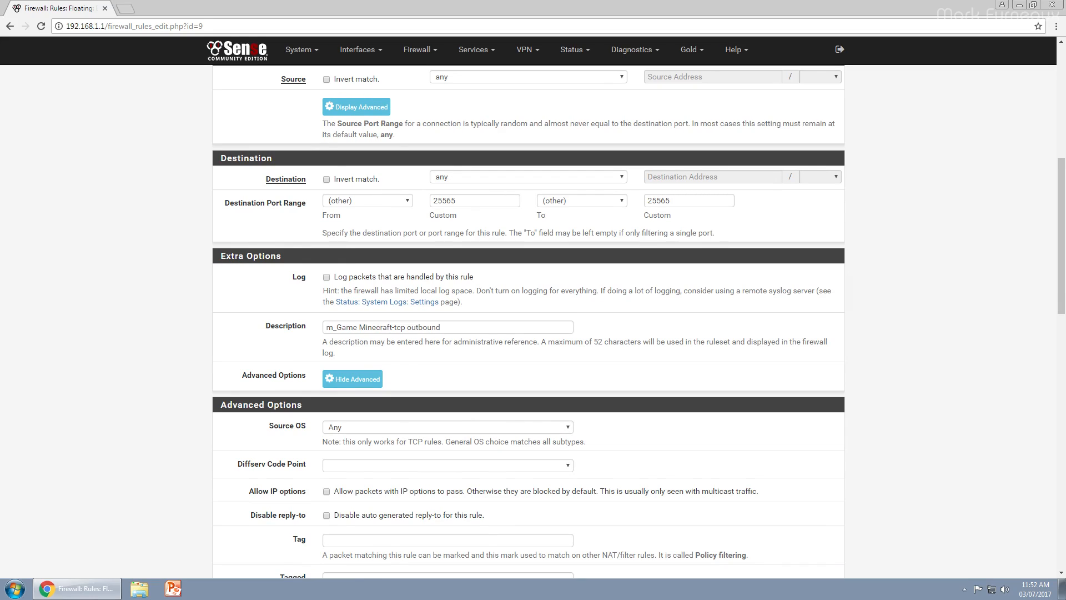
pyautogui.scroll(-5, 527, 322)
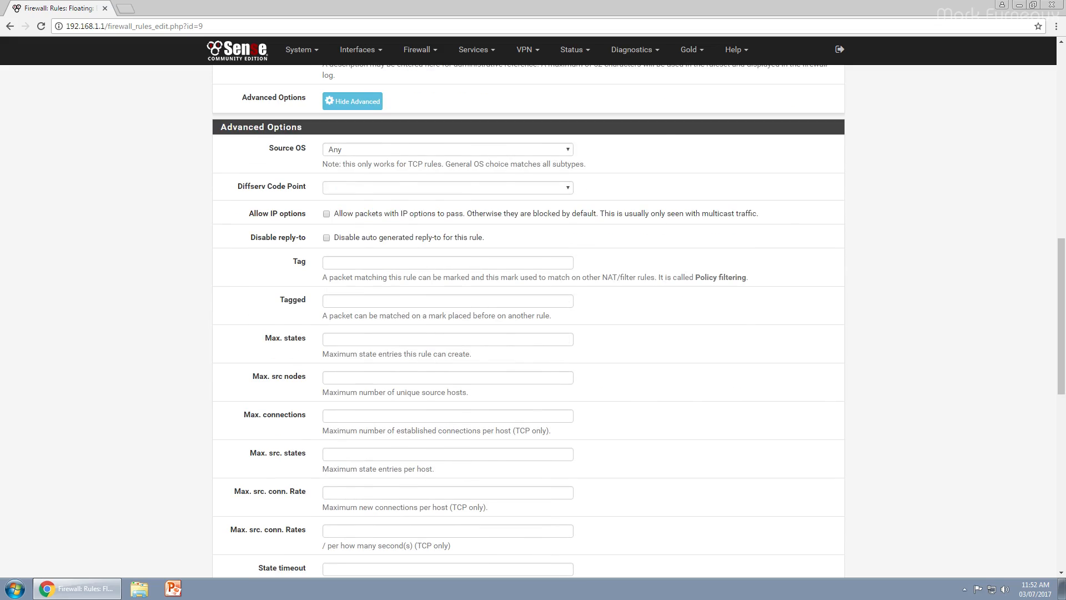
pyautogui.scroll(-12, 527, 322)
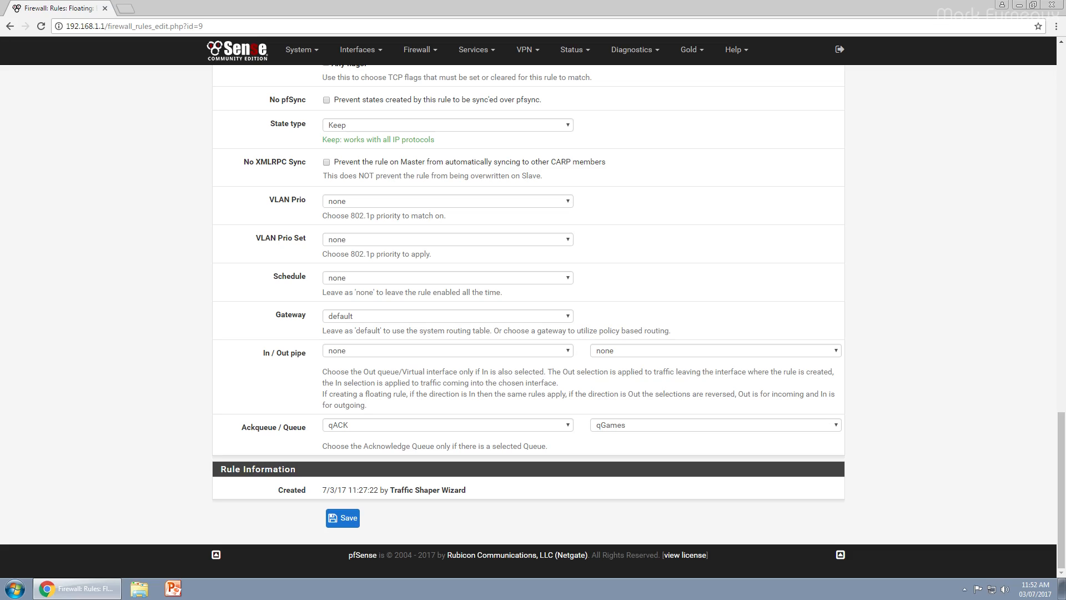
# - Examine the queues offered for the Minecraft-tcp rule's Queue and Ackqueue settings, keeping qGames and qACK selected
pyautogui.click(715, 424)
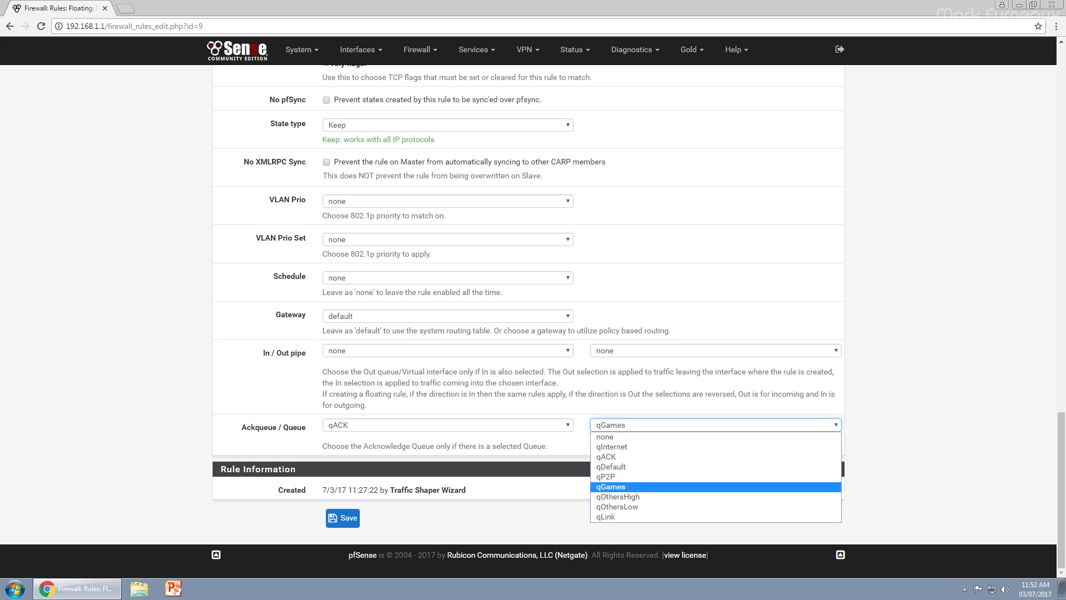
pyautogui.click(911, 433)
pyautogui.click(911, 433)
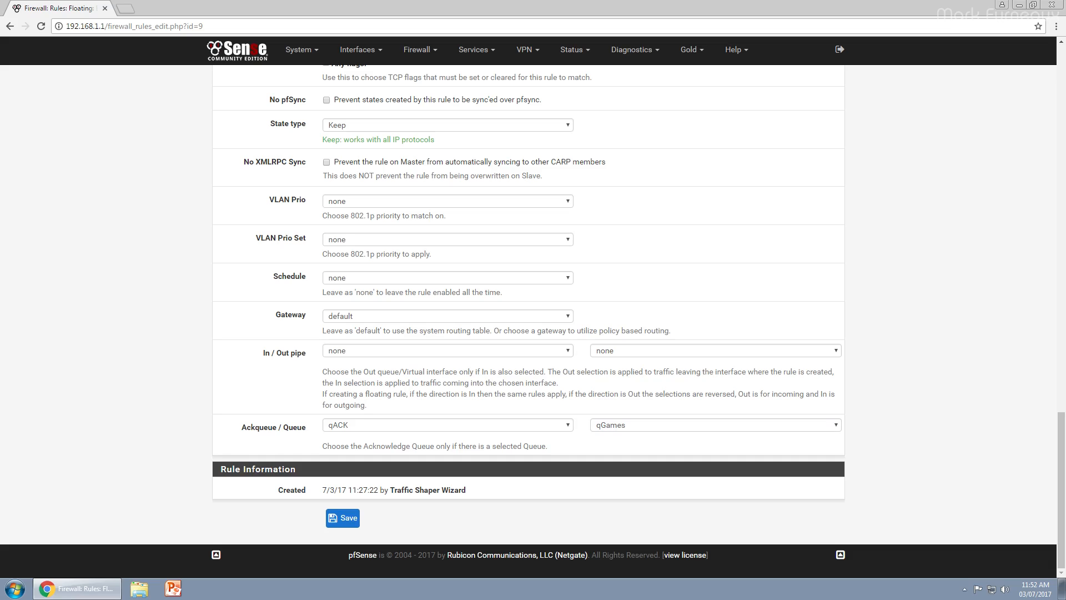
pyautogui.click(447, 425)
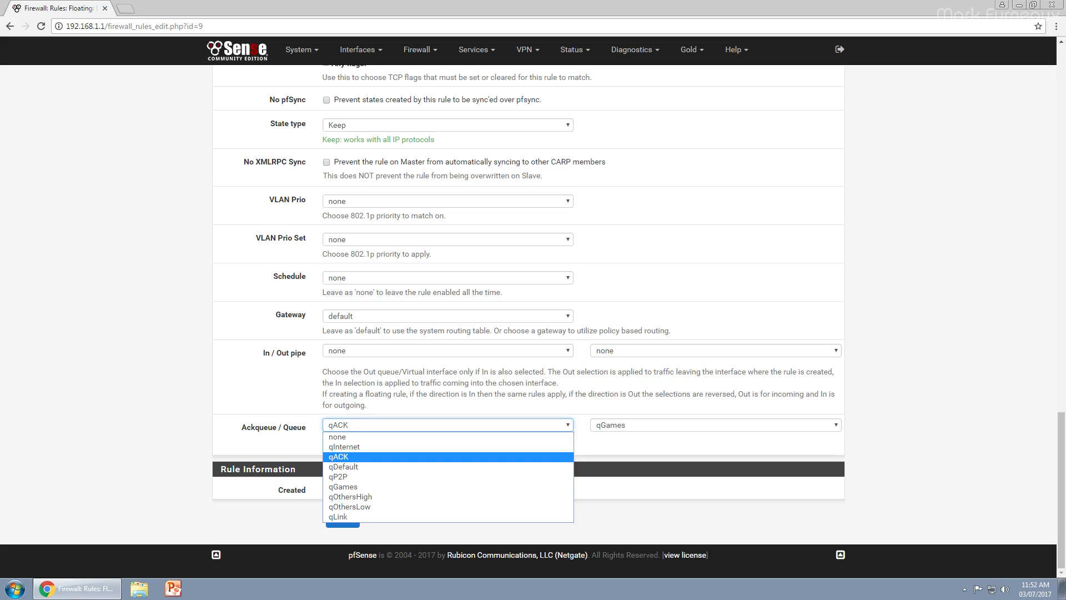
pyautogui.click(627, 466)
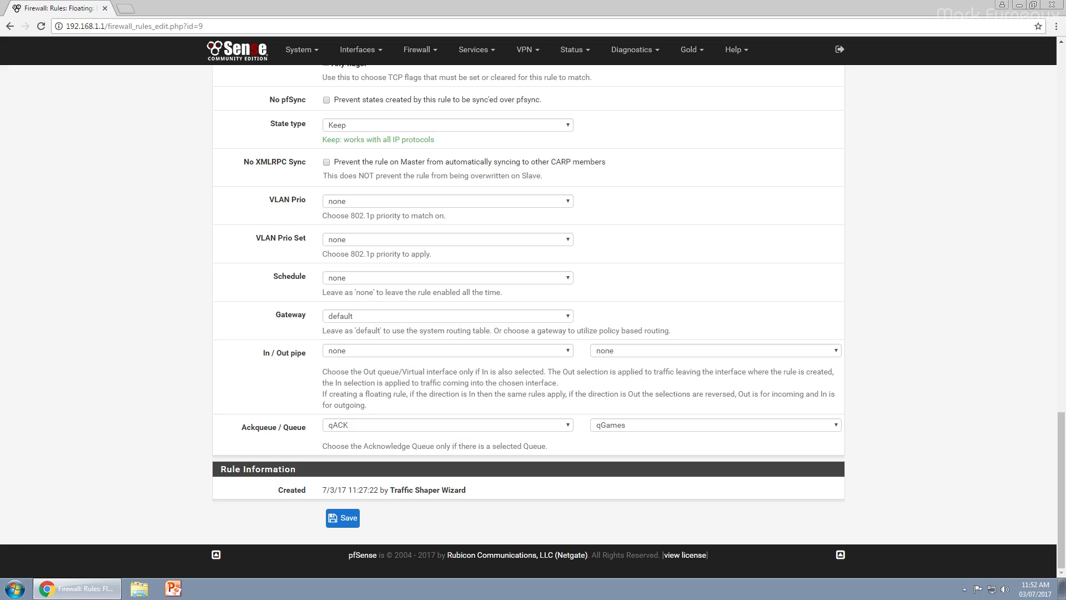
pyautogui.click(447, 425)
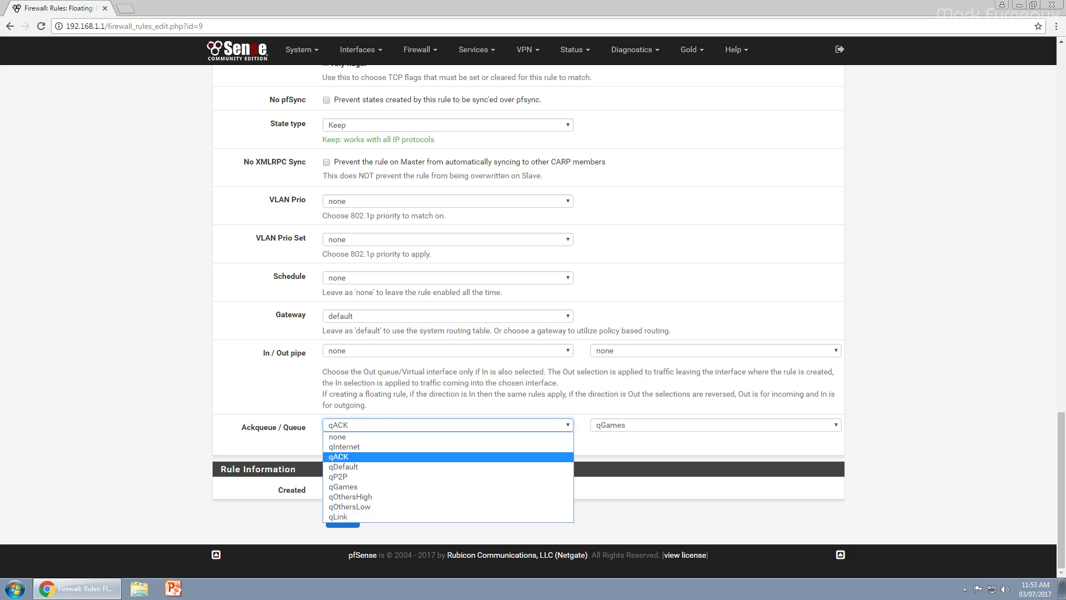
pyautogui.press('Up')
pyautogui.press('Up')
pyautogui.press('Escape')
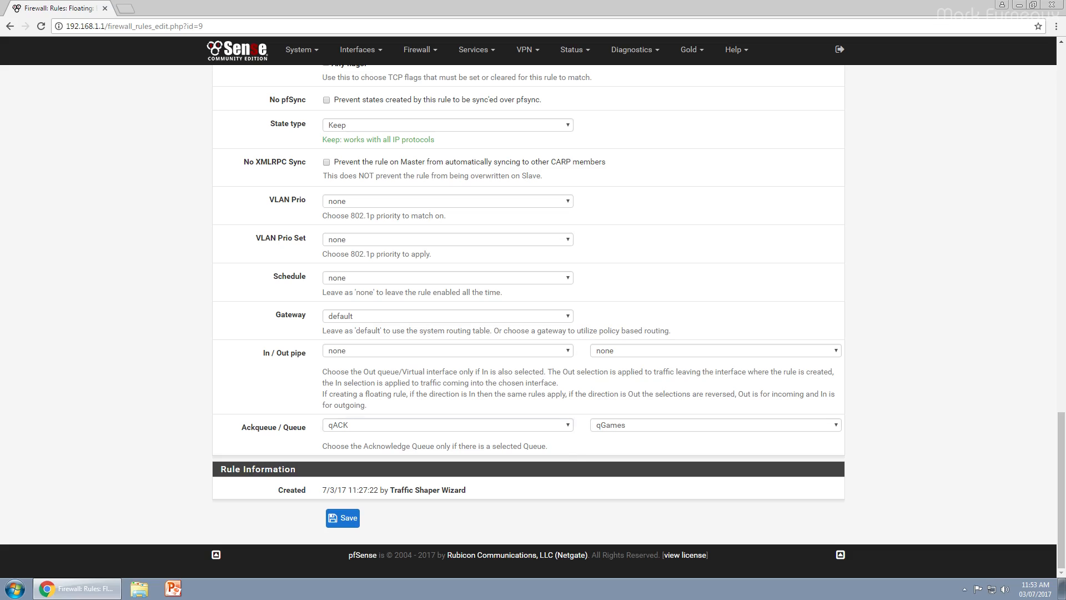
pyautogui.click(448, 424)
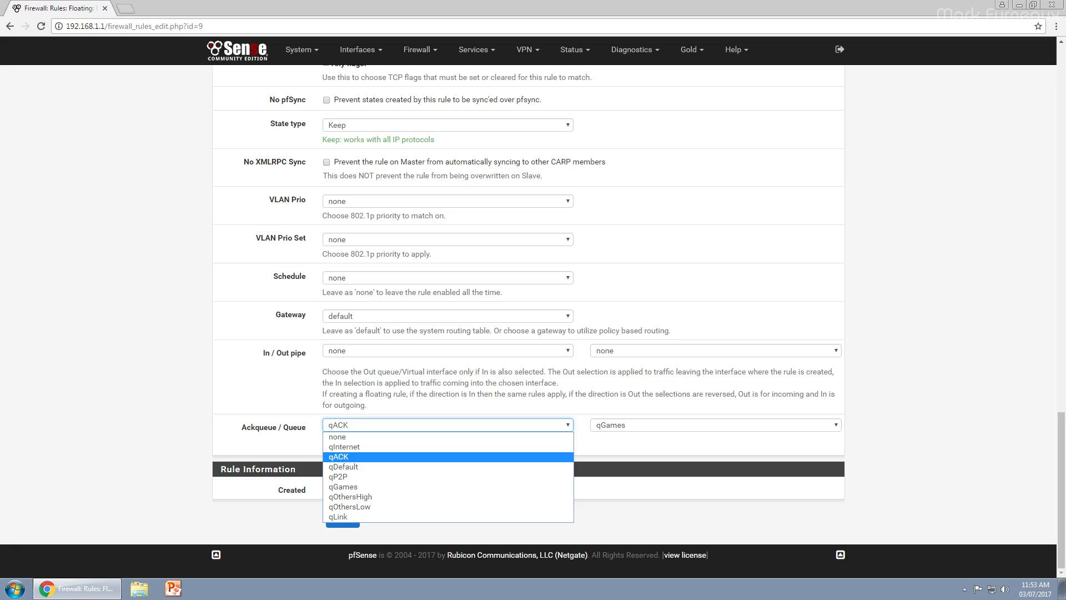
pyautogui.click(666, 445)
pyautogui.click(666, 445)
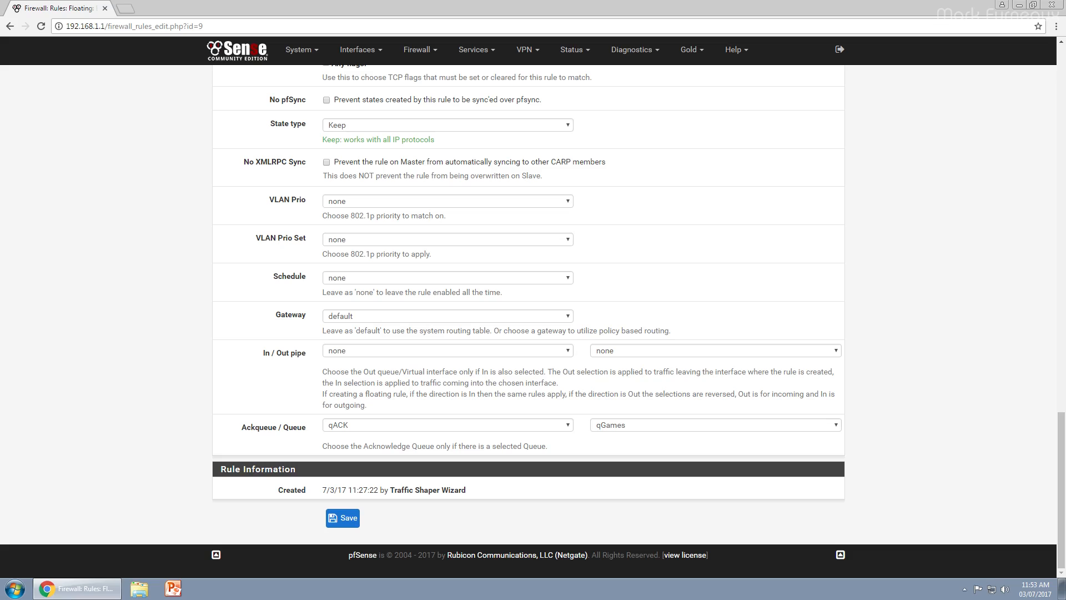
pyautogui.click(448, 425)
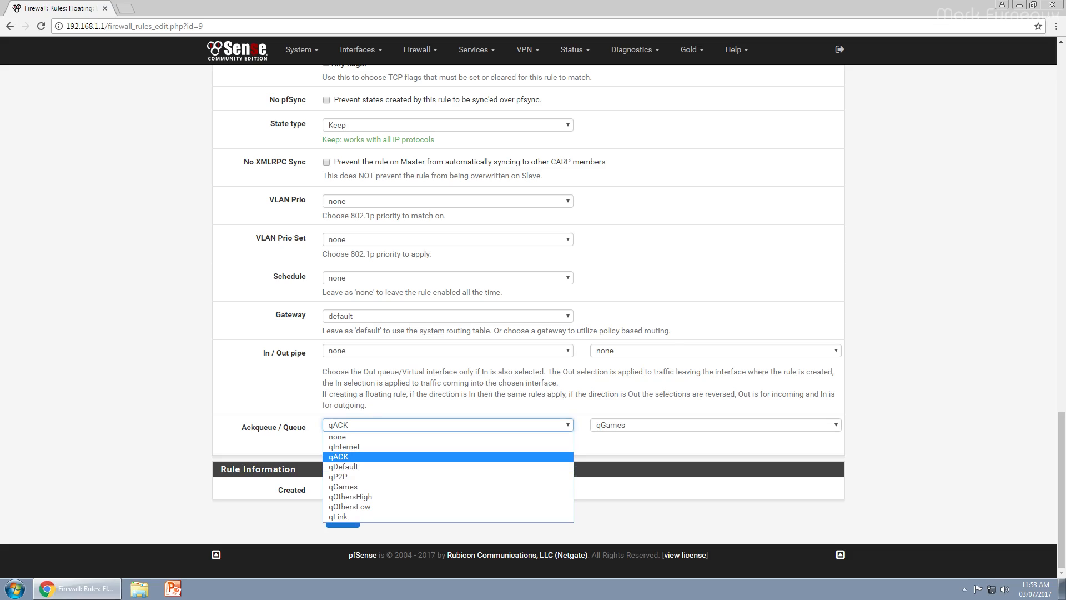
pyautogui.click(666, 445)
pyautogui.click(666, 446)
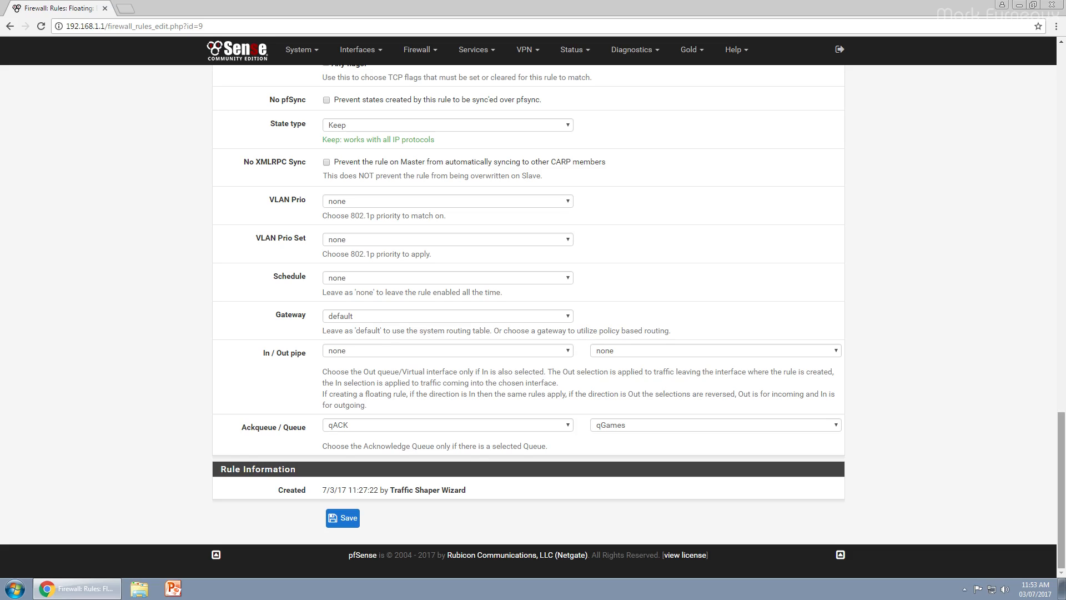
# - Return to the floating rules list without saving and review the queue assignments of the game and other traffic rules
pyautogui.moveTo(1061, 490); pyautogui.dragTo(1061, 481)
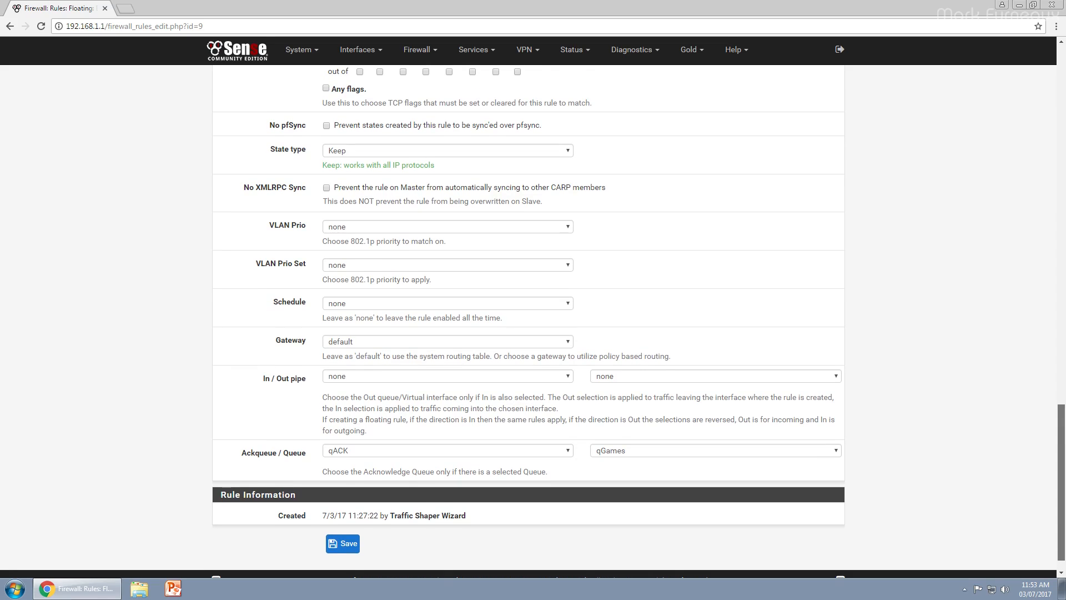
pyautogui.hotkey('alt', 'Left')
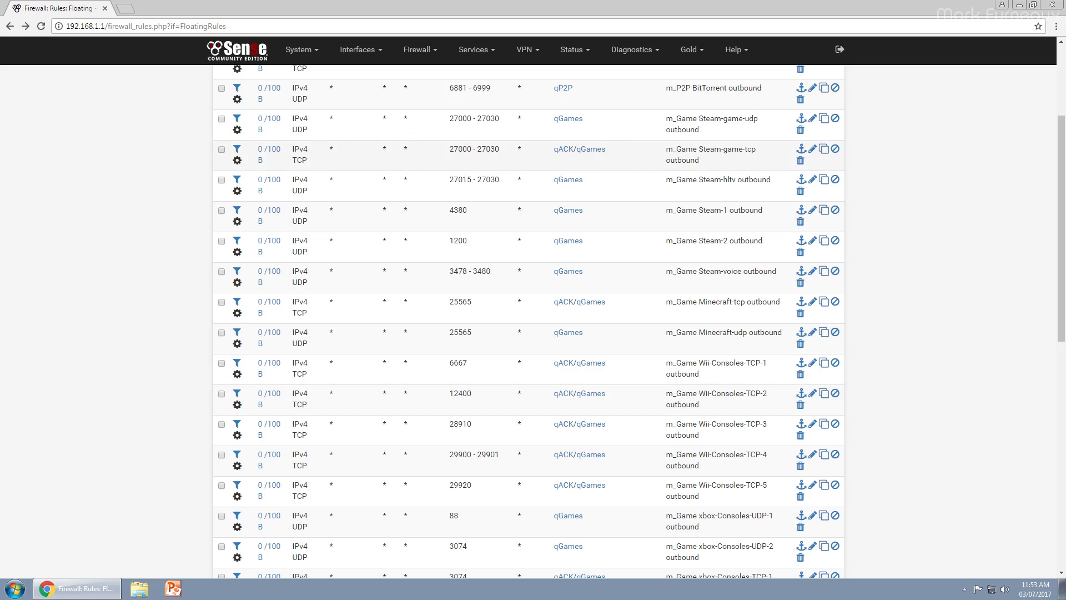
pyautogui.scroll(-3, 529, 321)
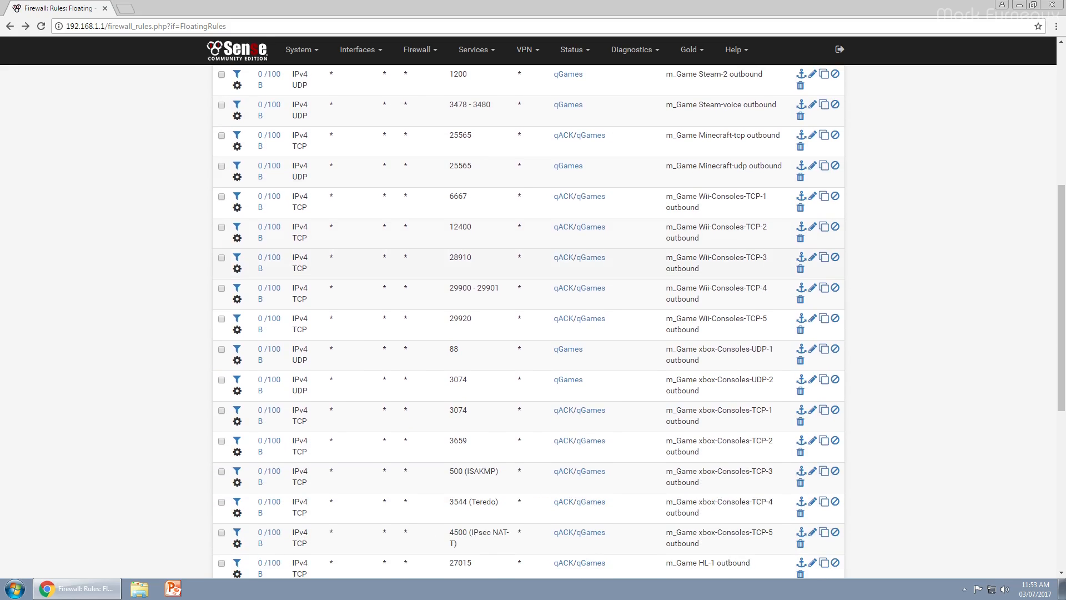
pyautogui.scroll(-3, 528, 322)
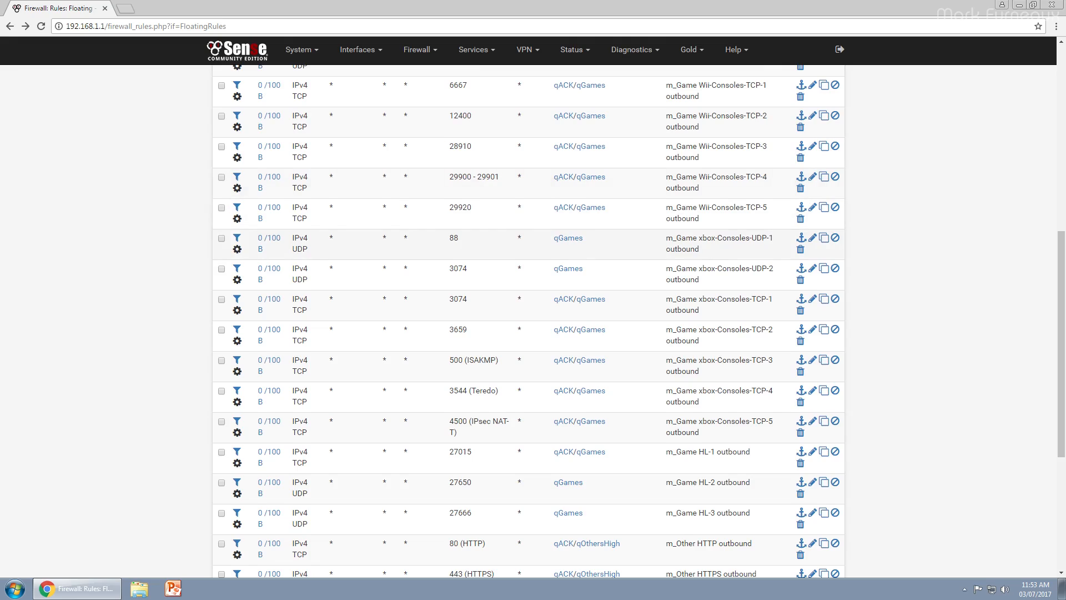
pyautogui.scroll(-1, 528, 322)
pyautogui.scroll(-4, 529, 322)
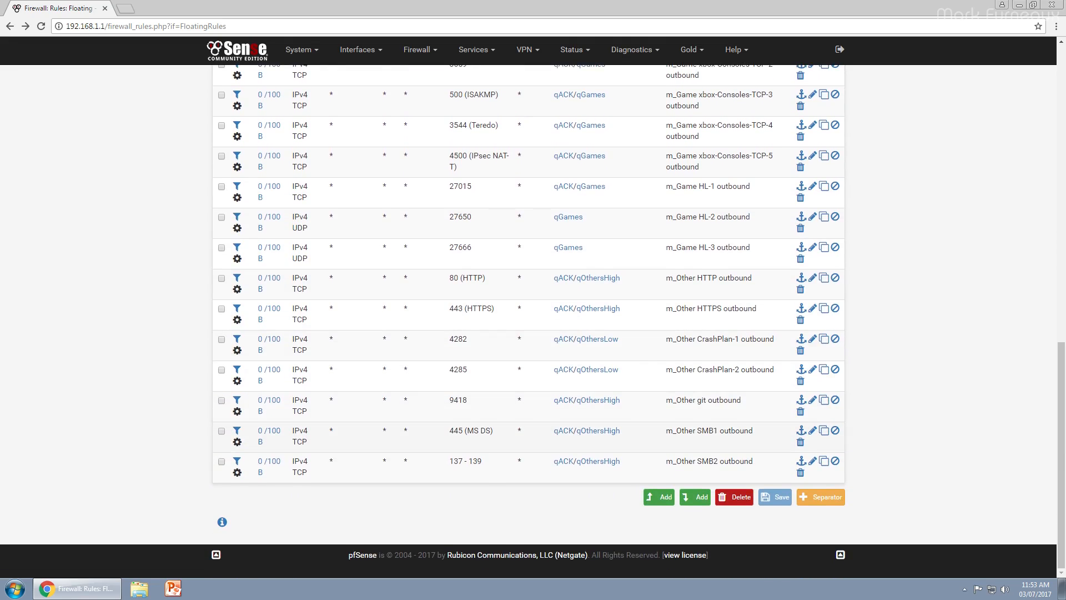
pyautogui.scroll(15, 529, 321)
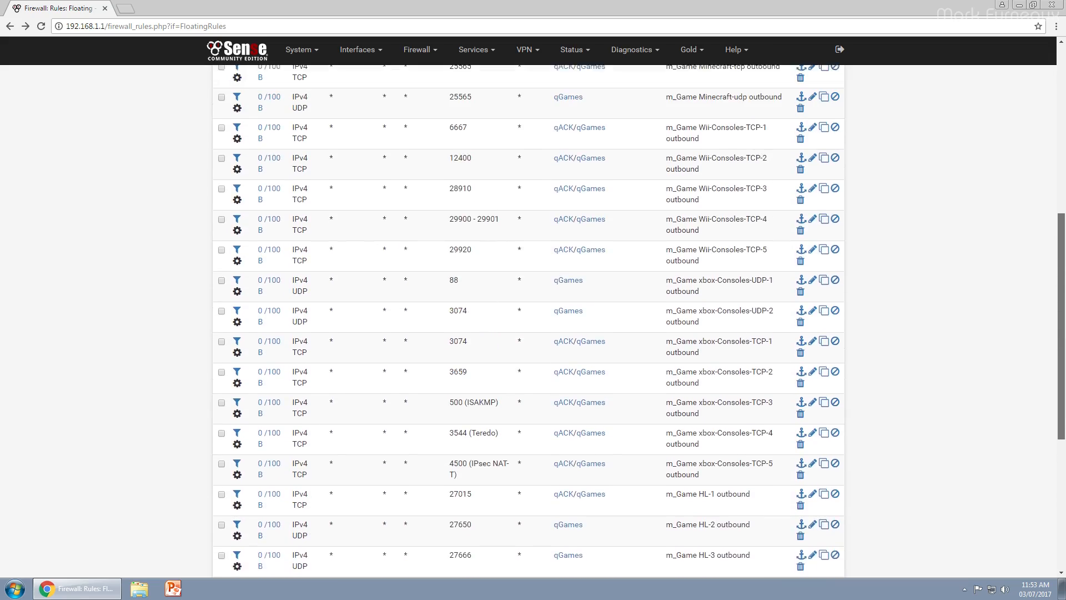
pyautogui.scroll(1, 529, 322)
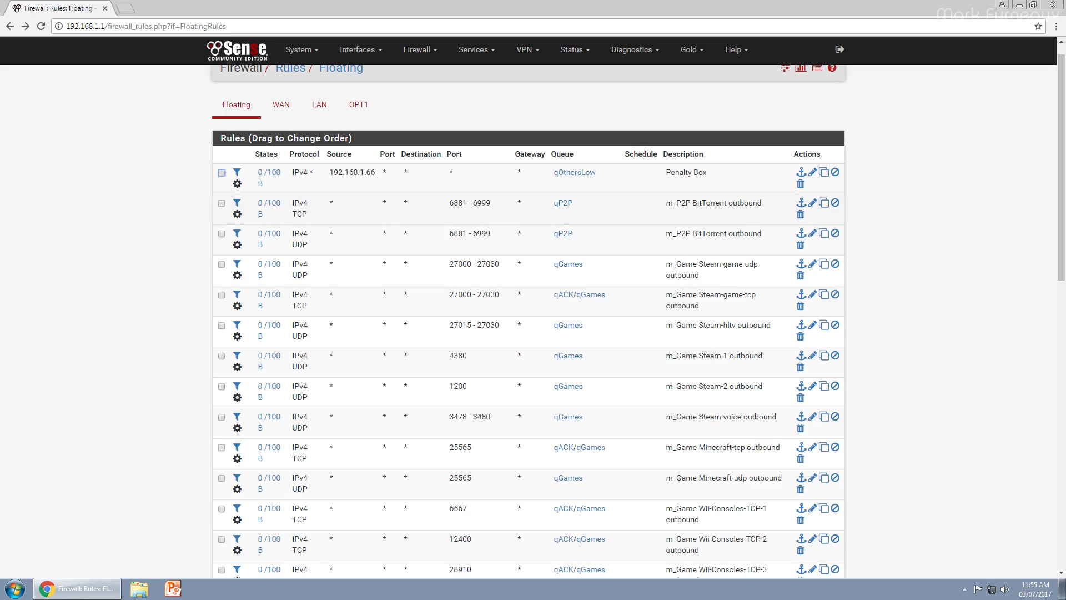
# - Open the TCP m_P2P BitTorrent outbound rule, examine its destination port range, and return to the floating rules list
pyautogui.click(813, 204)
pyautogui.scroll(-10, 812, 203)
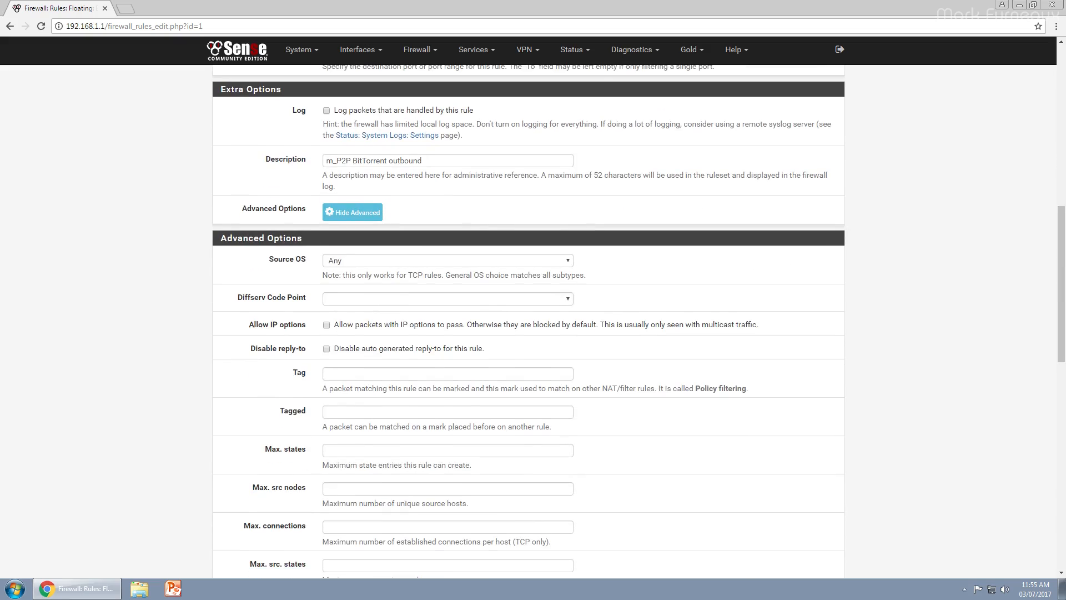
pyautogui.scroll(-1, 471, 419)
pyautogui.scroll(4, 472, 419)
pyautogui.click(461, 201)
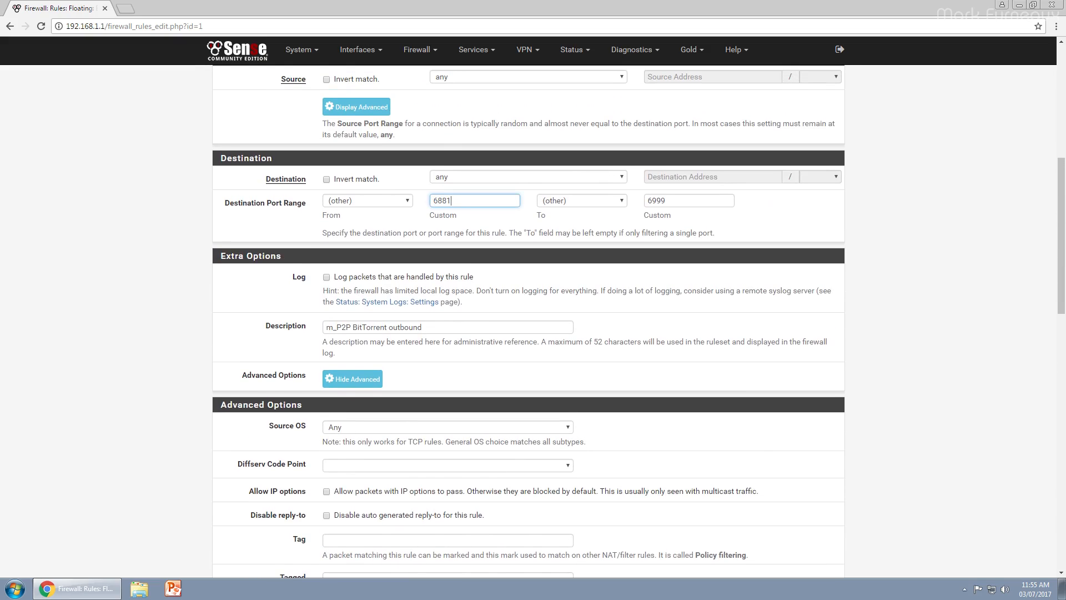
pyautogui.doubleClick(656, 200)
pyautogui.click(782, 204)
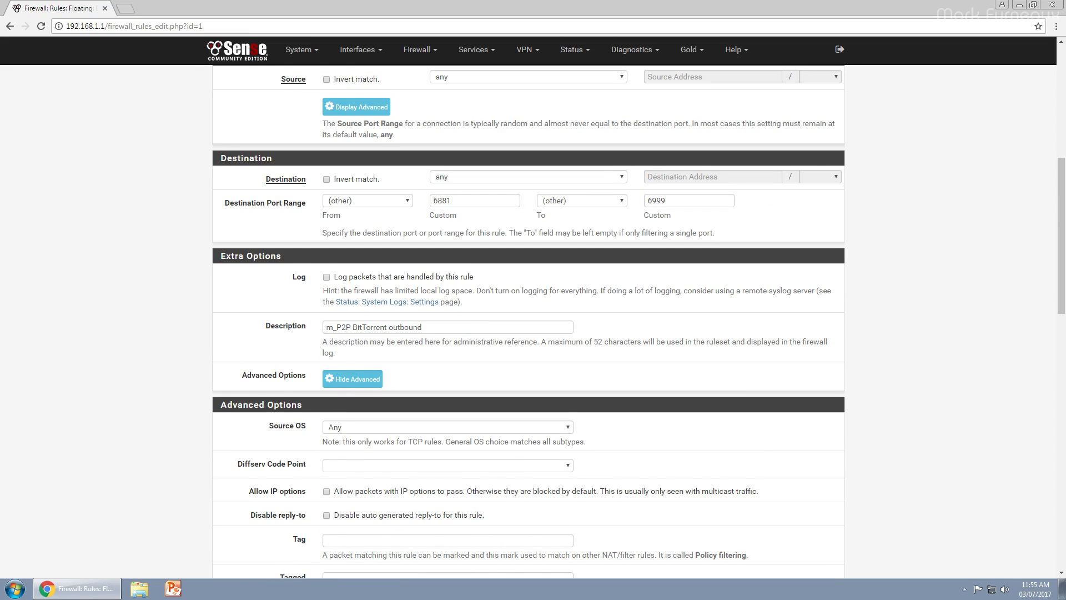
pyautogui.hotkey('alt', 'Left')
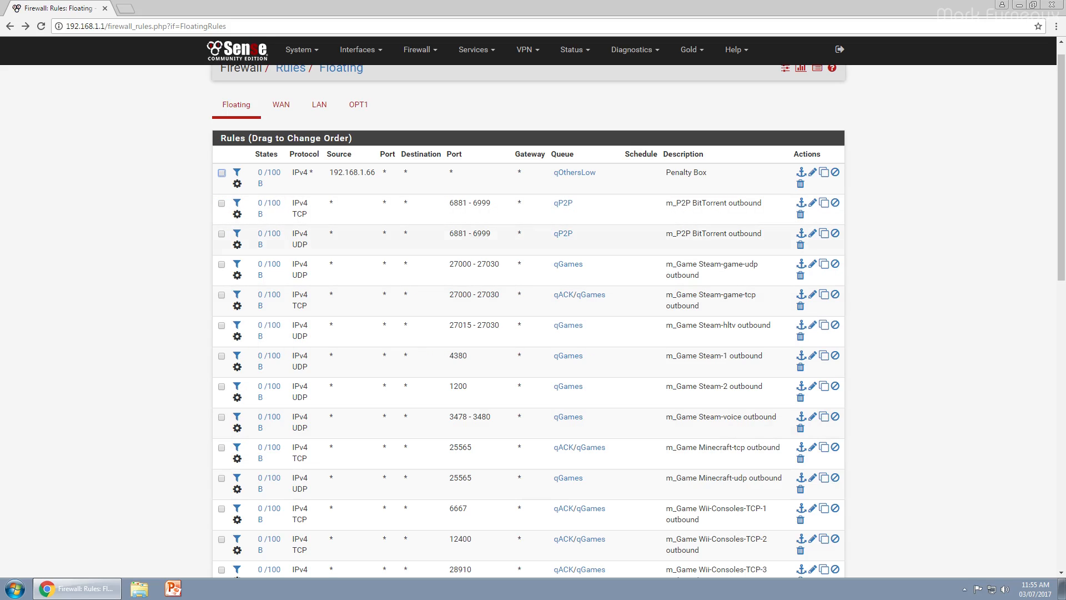
# - Start a new floating rule at the end of the list with the action Match on the WAN interface
pyautogui.scroll(-10, 527, 316)
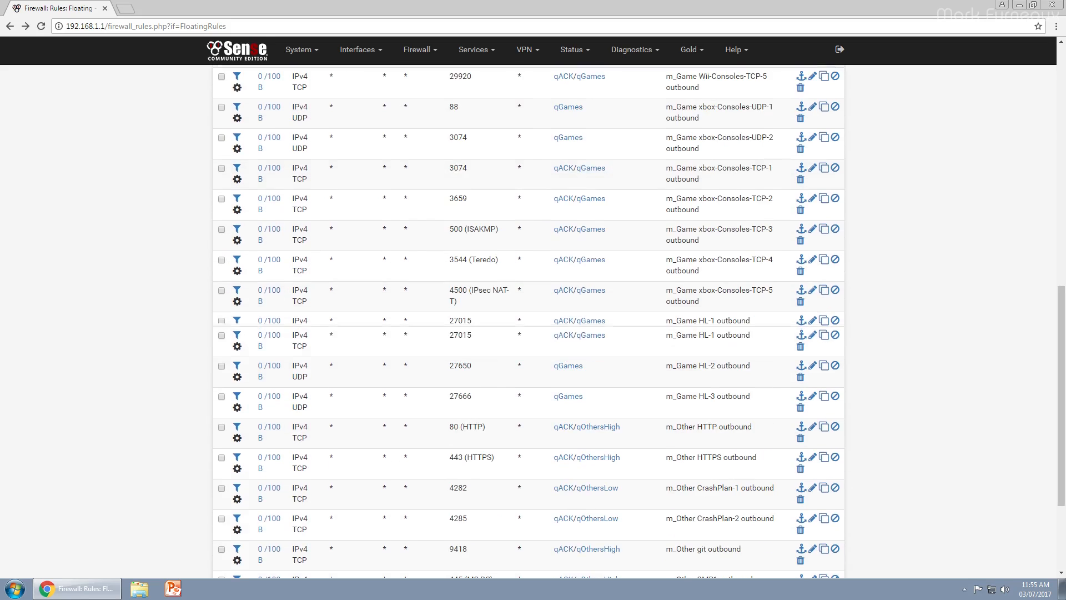
pyautogui.scroll(-3, 528, 322)
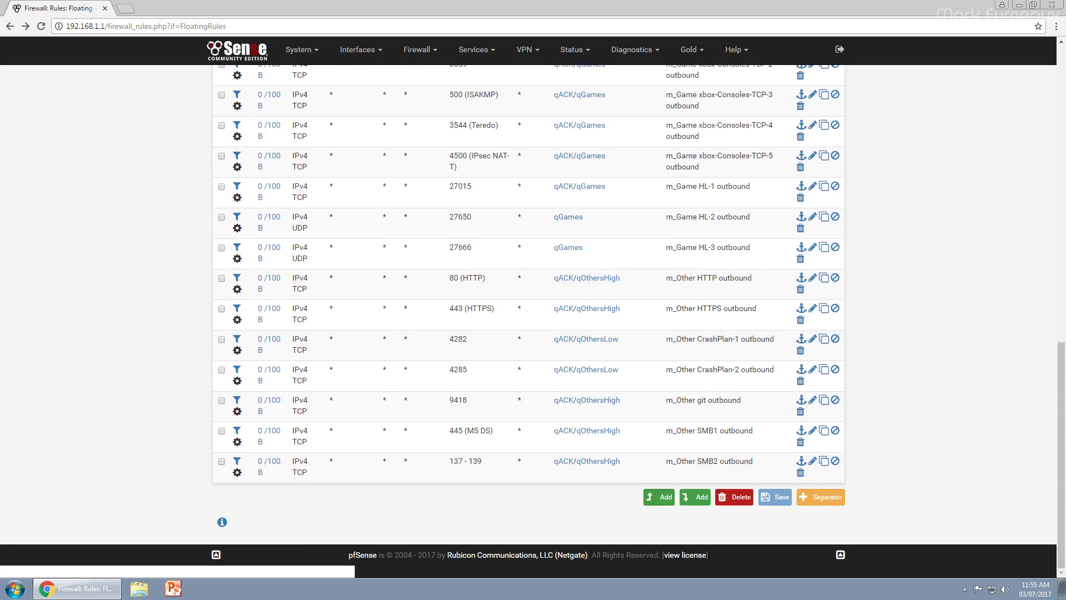
pyautogui.scroll(3, 527, 322)
pyautogui.scroll(-3, 527, 322)
pyautogui.click(695, 497)
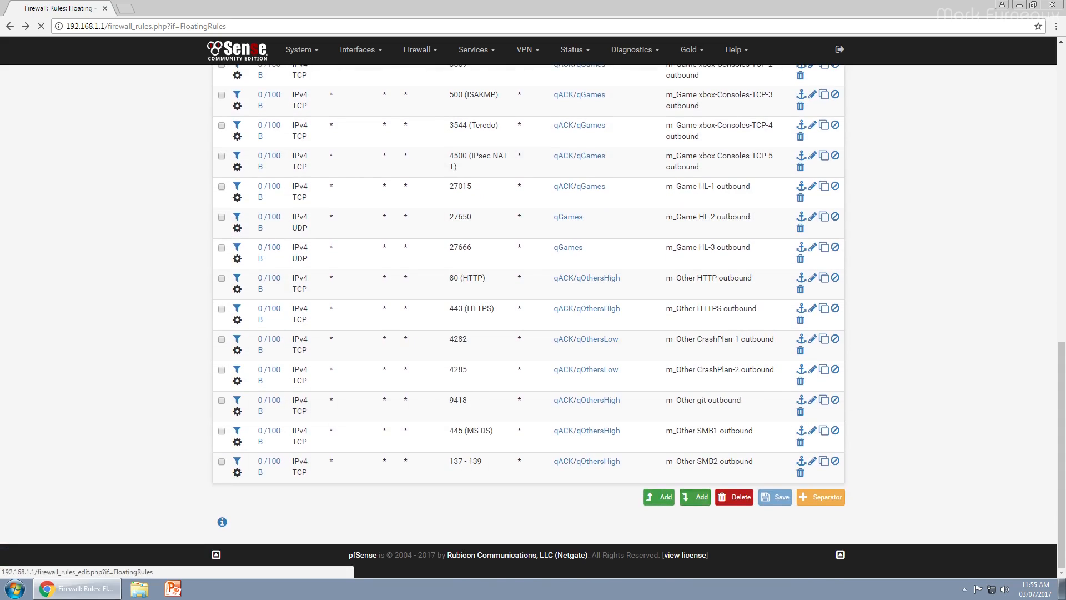
pyautogui.click(447, 143)
pyautogui.click(340, 186)
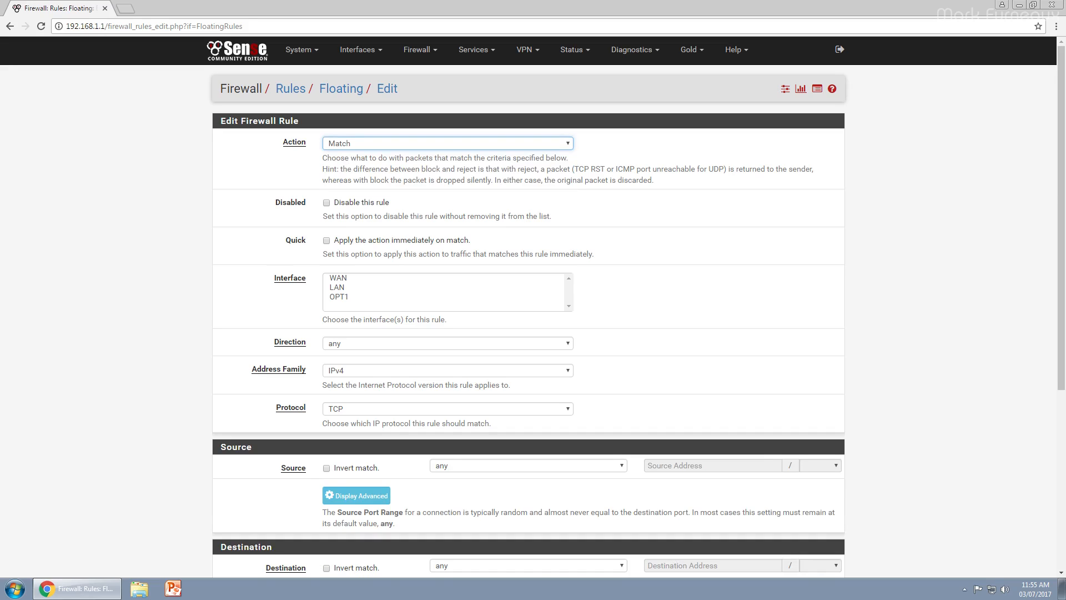
pyautogui.scroll(-1, 355, 222)
pyautogui.click(338, 223)
# - Display the new rule's advanced options and examine the queues offered for its Ackqueue / Queue settings
pyautogui.scroll(-4, 527, 306)
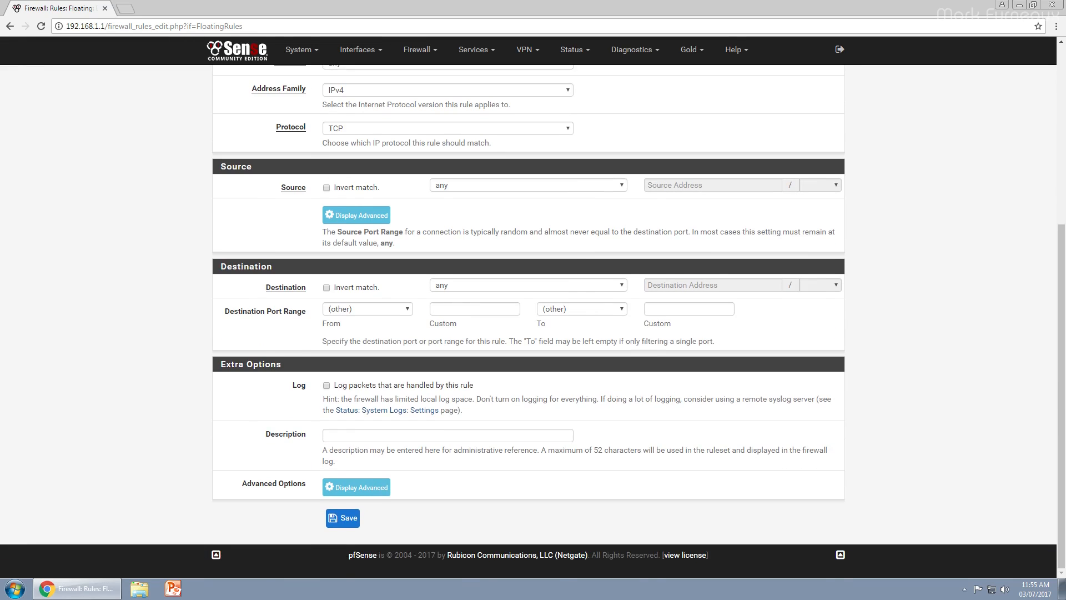
pyautogui.click(356, 487)
pyautogui.scroll(-9, 527, 333)
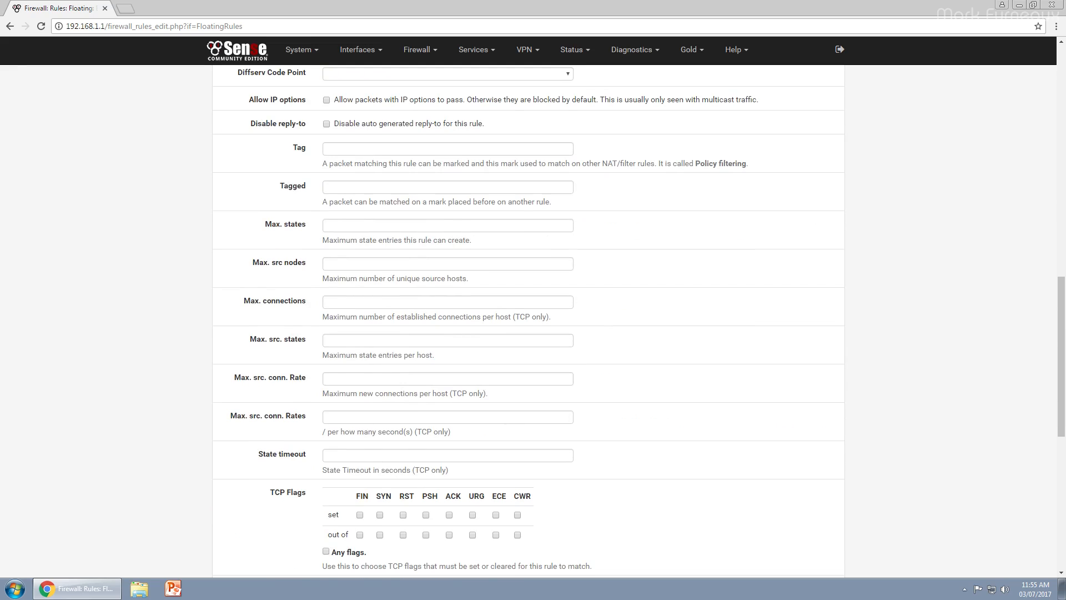
pyautogui.scroll(8, 528, 333)
pyautogui.scroll(-15, 527, 322)
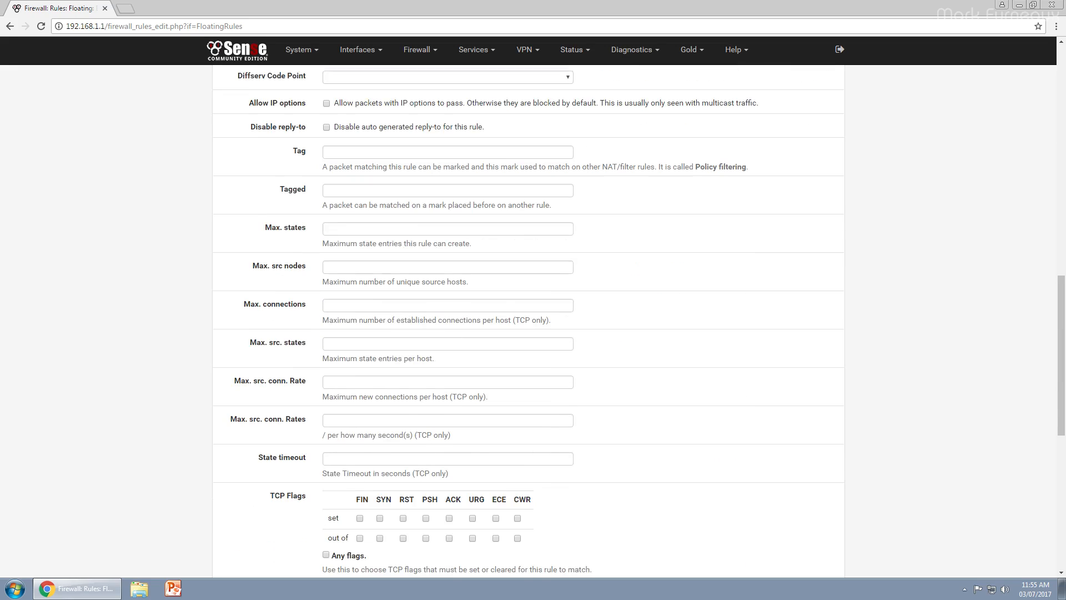
pyautogui.click(448, 468)
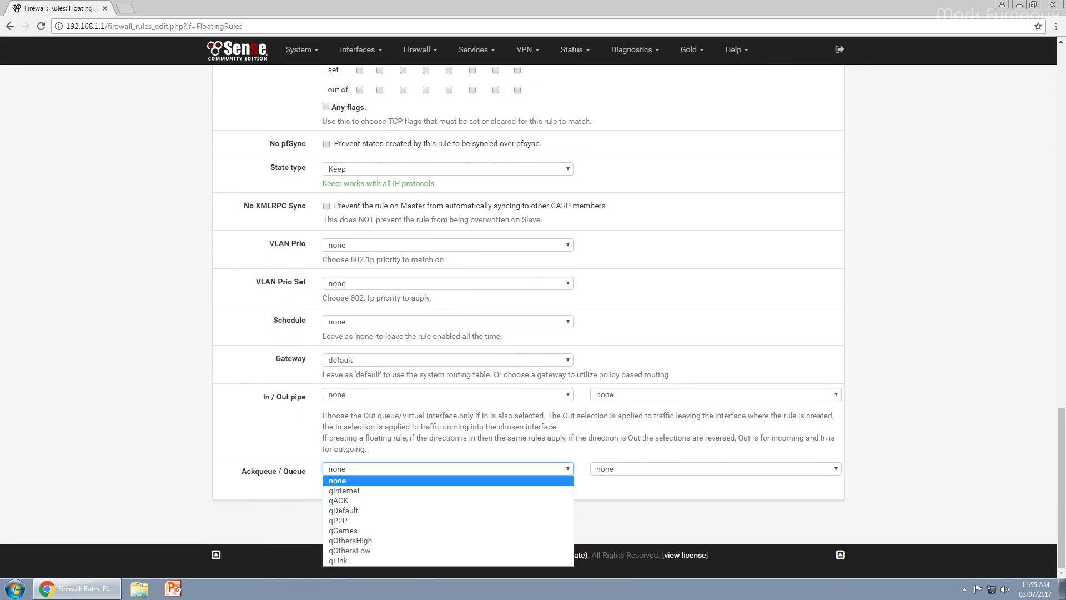
pyautogui.click(715, 469)
pyautogui.click(448, 468)
pyautogui.click(715, 469)
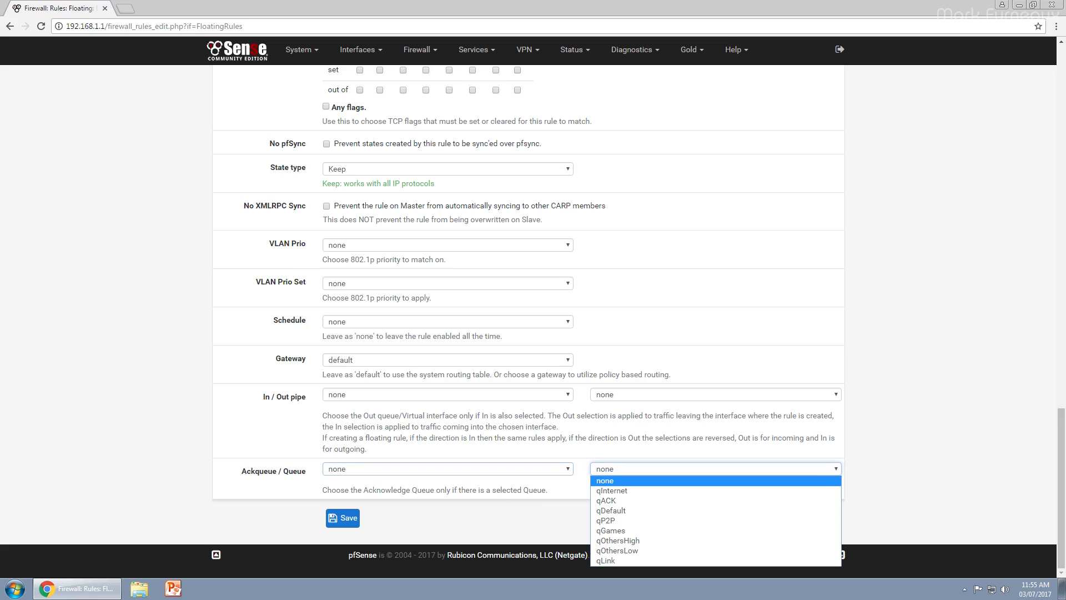
pyautogui.click(448, 468)
pyautogui.scroll(20, 527, 322)
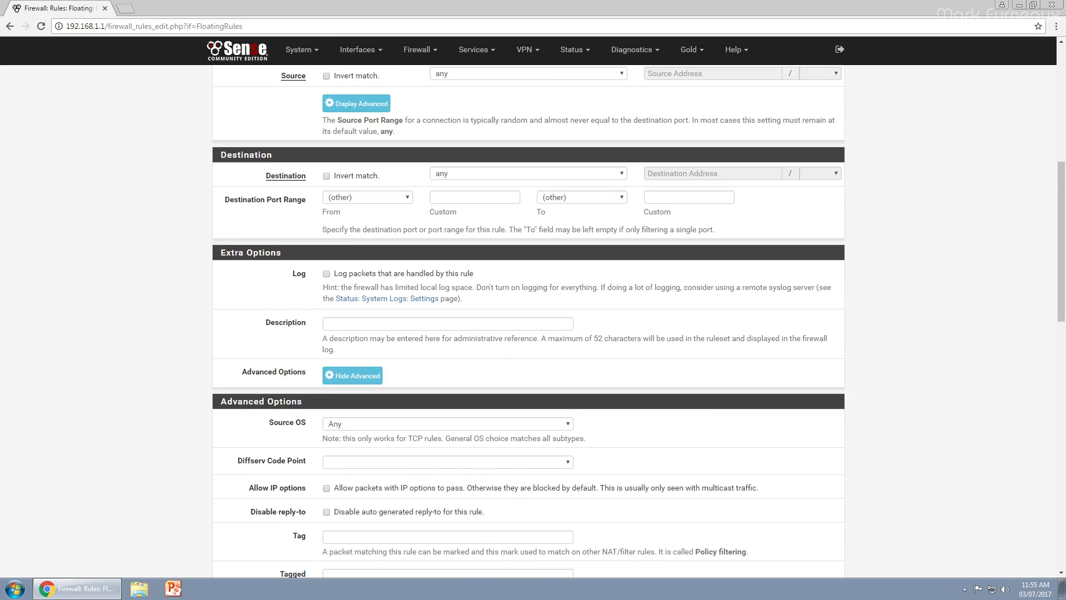
# - Open the queue status page and review the traffic statistics of the WAN, LAN and OPT1 queues
pyautogui.click(575, 49)
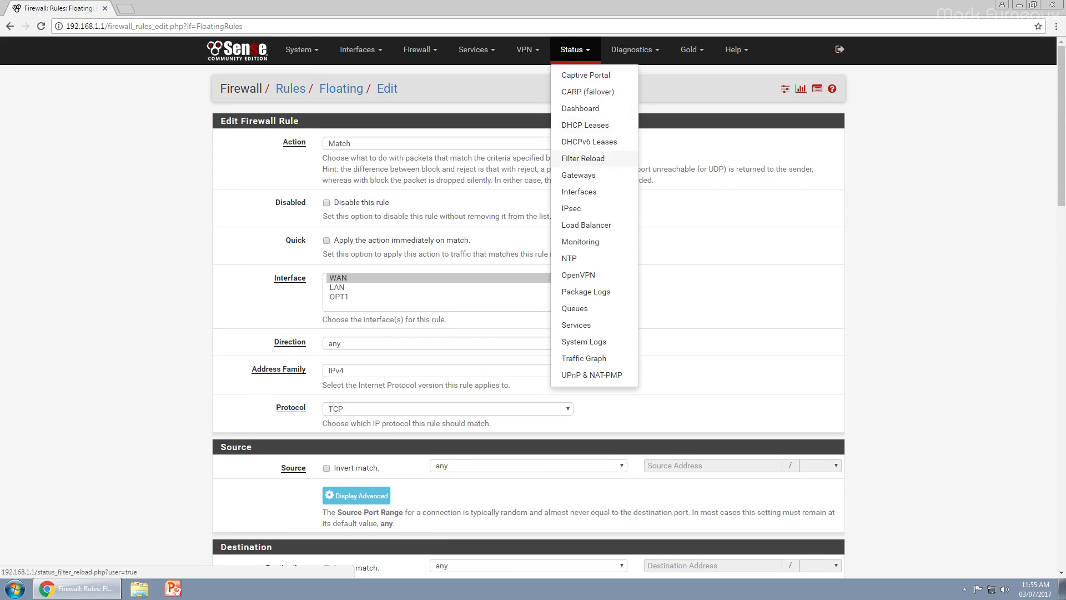
pyautogui.click(575, 308)
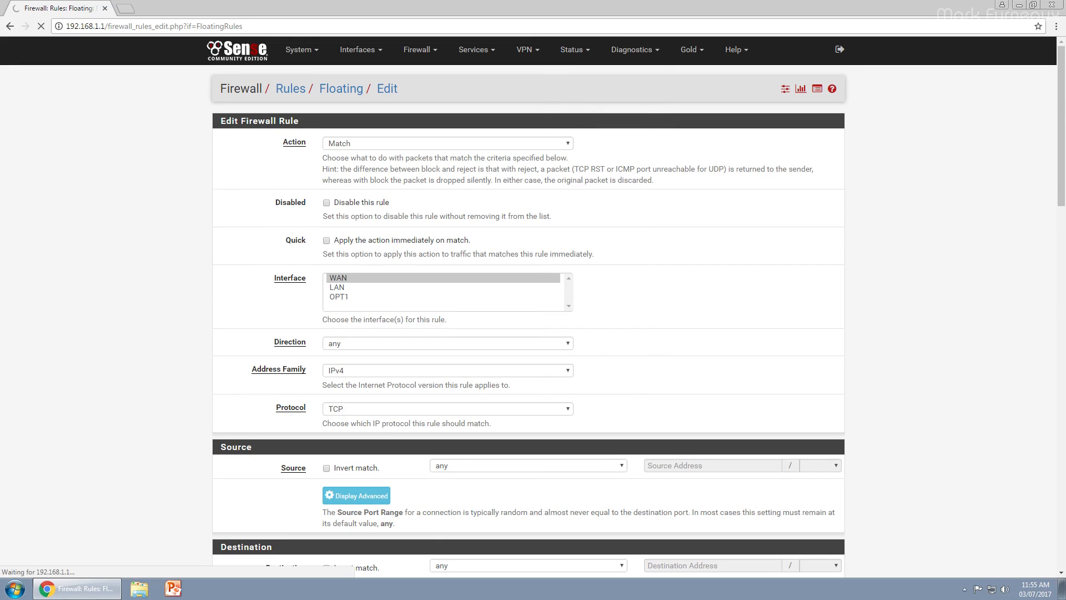
pyautogui.scroll(-2, 529, 244)
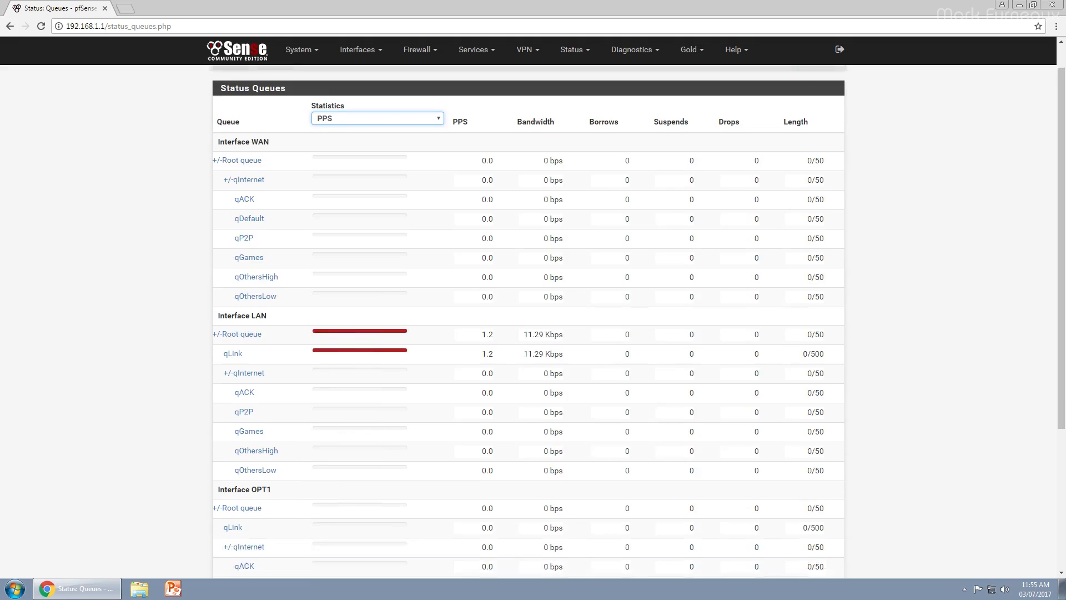
pyautogui.scroll(2, 529, 191)
pyautogui.scroll(-1, 528, 321)
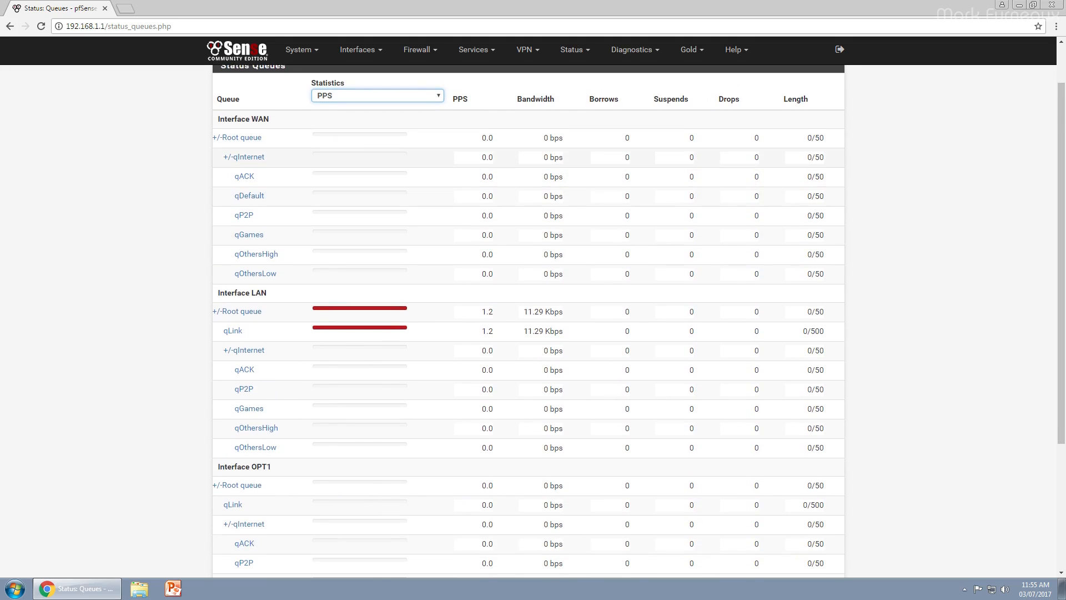
# - Continue monitoring the PPS and bandwidth statistics of every queue on all three interfaces, down to the end of the status page
pyautogui.scroll(1, 528, 222)
pyautogui.scroll(-2, 529, 222)
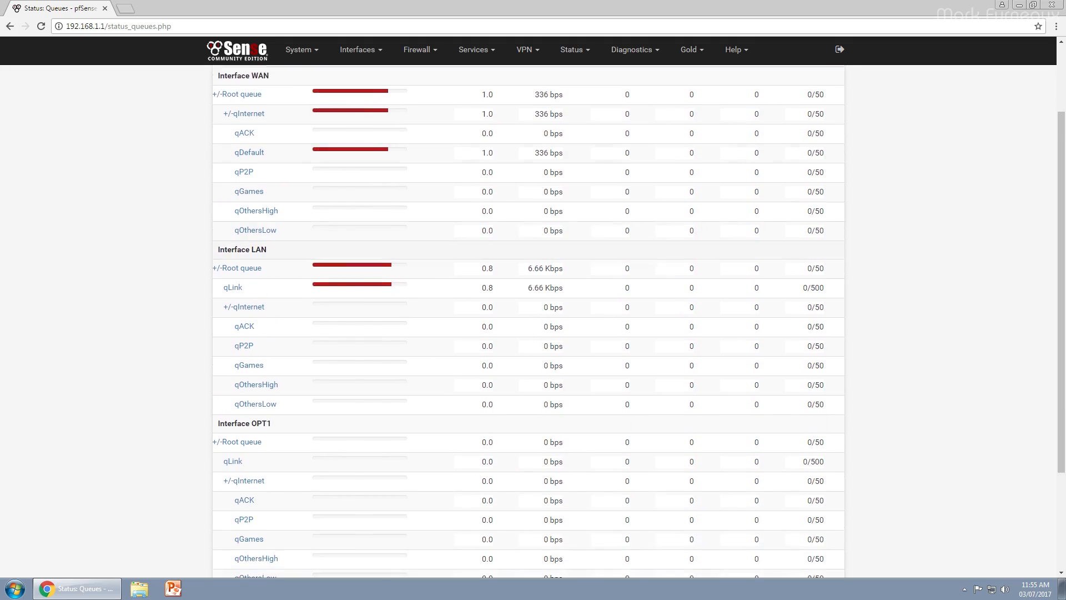
pyautogui.scroll(1, 528, 222)
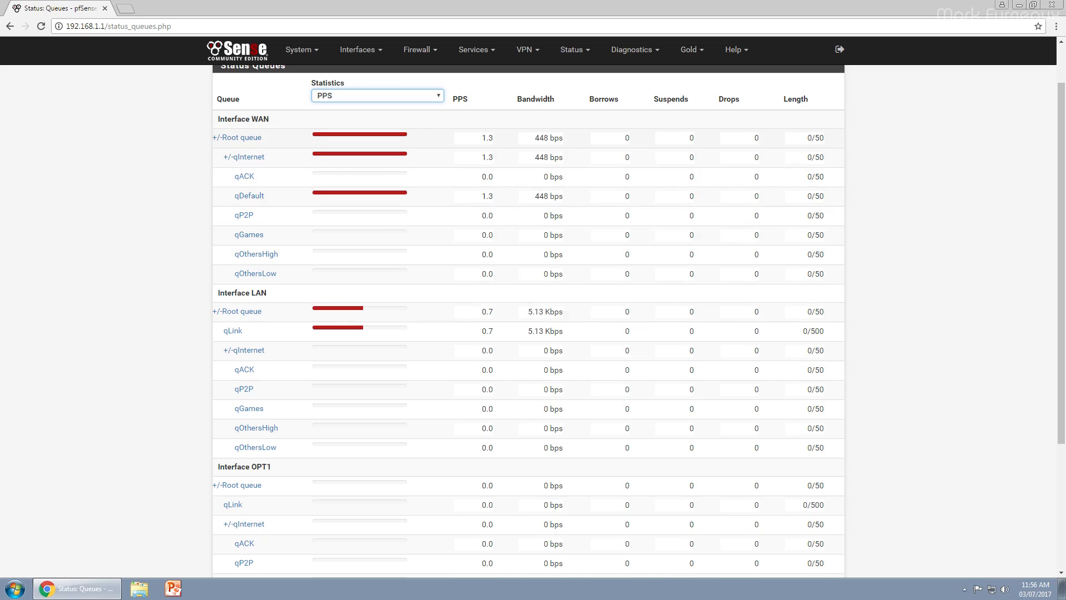
pyautogui.scroll(-1, 528, 322)
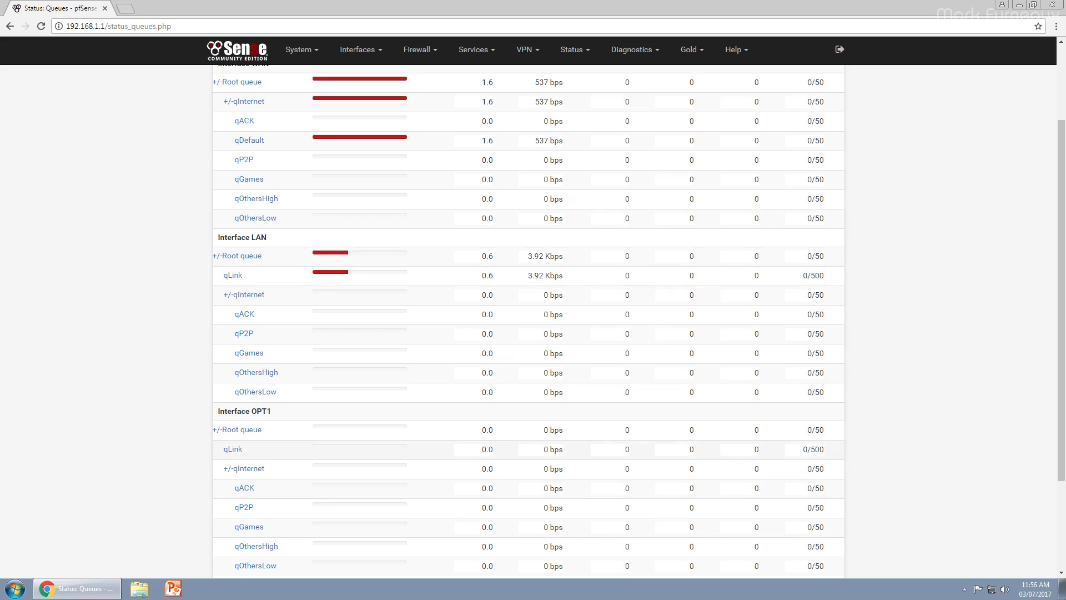
pyautogui.scroll(-3, 528, 469)
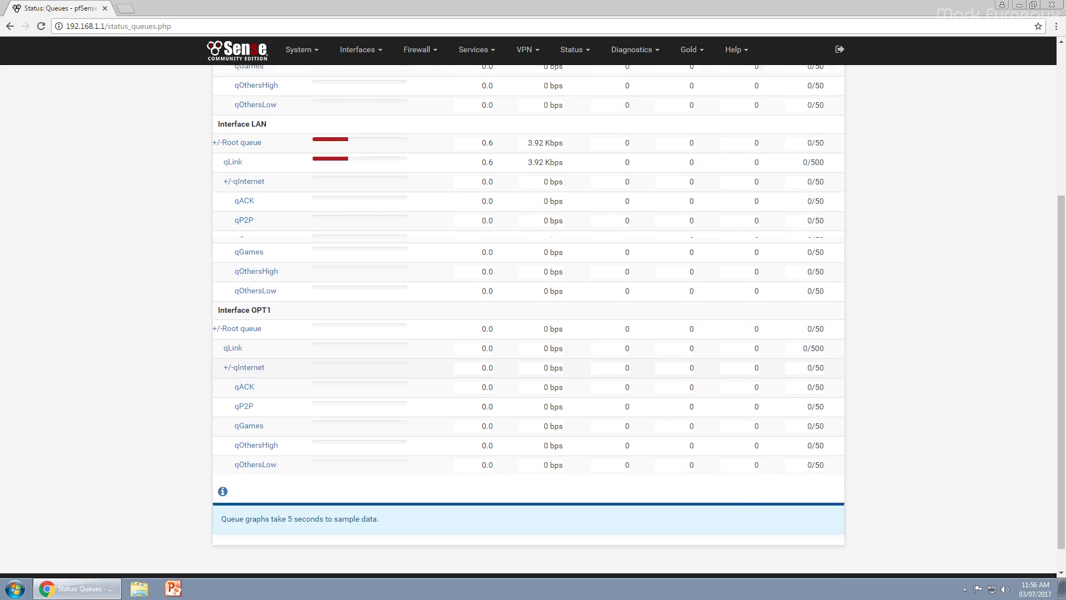
pyautogui.scroll(5, 527, 321)
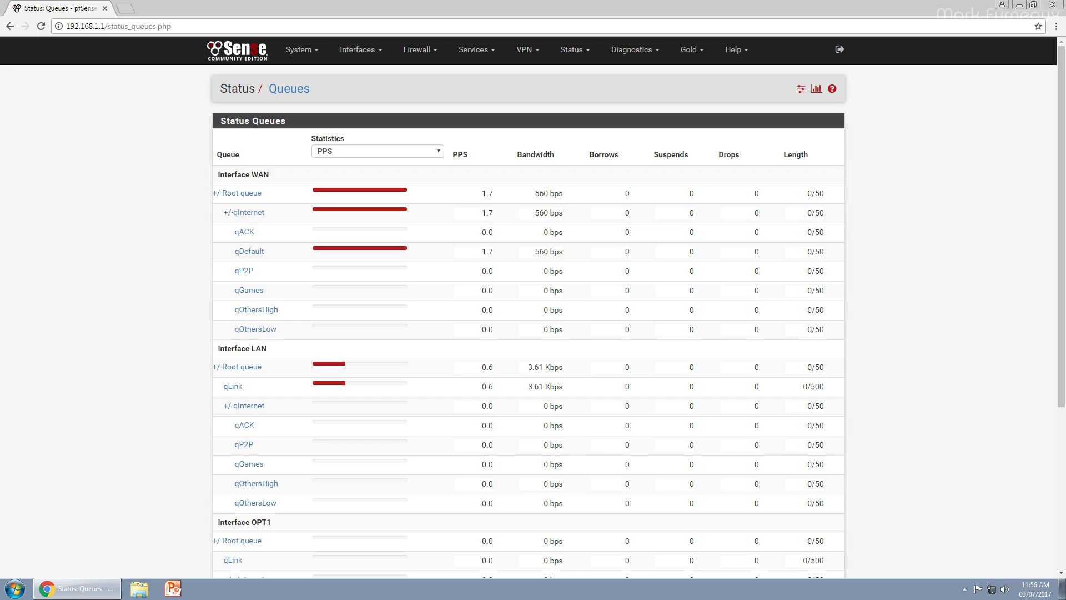
pyautogui.scroll(-2, 527, 321)
pyautogui.scroll(2, 528, 321)
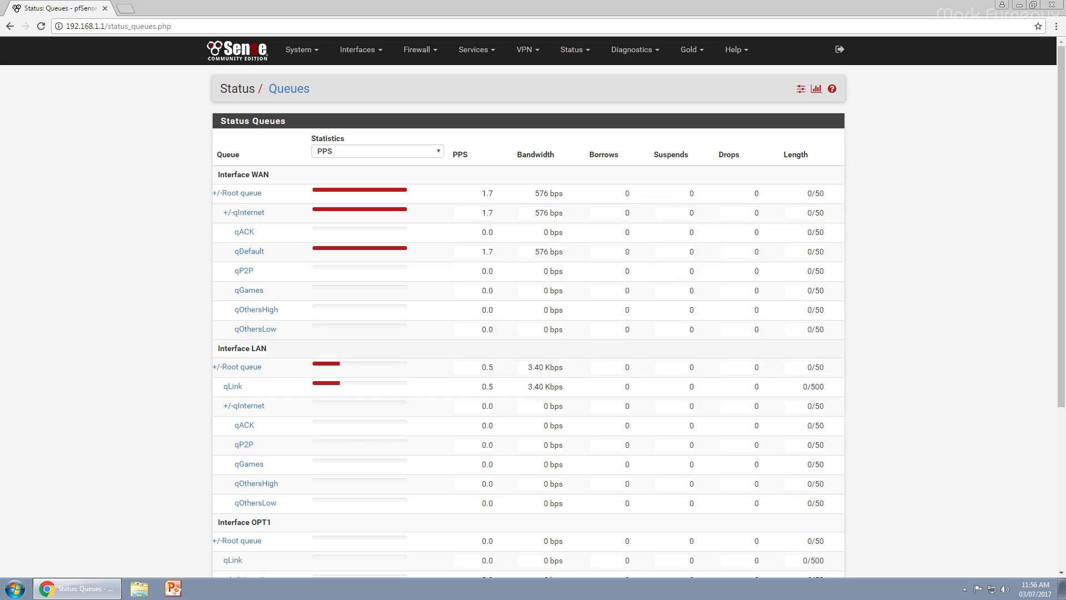
pyautogui.scroll(-4, 527, 321)
pyautogui.scroll(4, 527, 321)
pyautogui.scroll(-5, 528, 321)
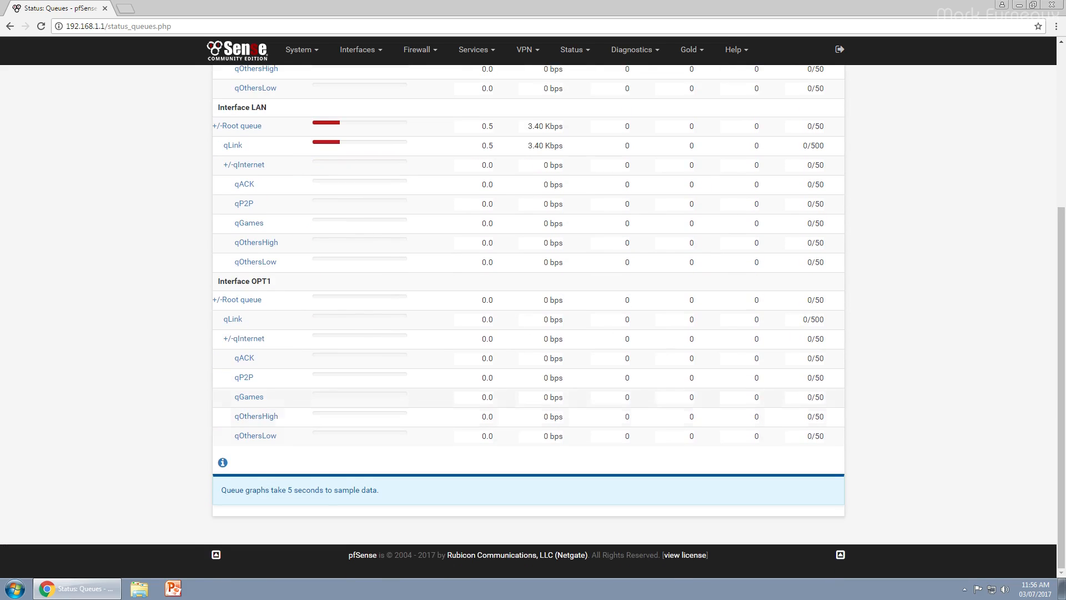
pyautogui.scroll(5, 527, 321)
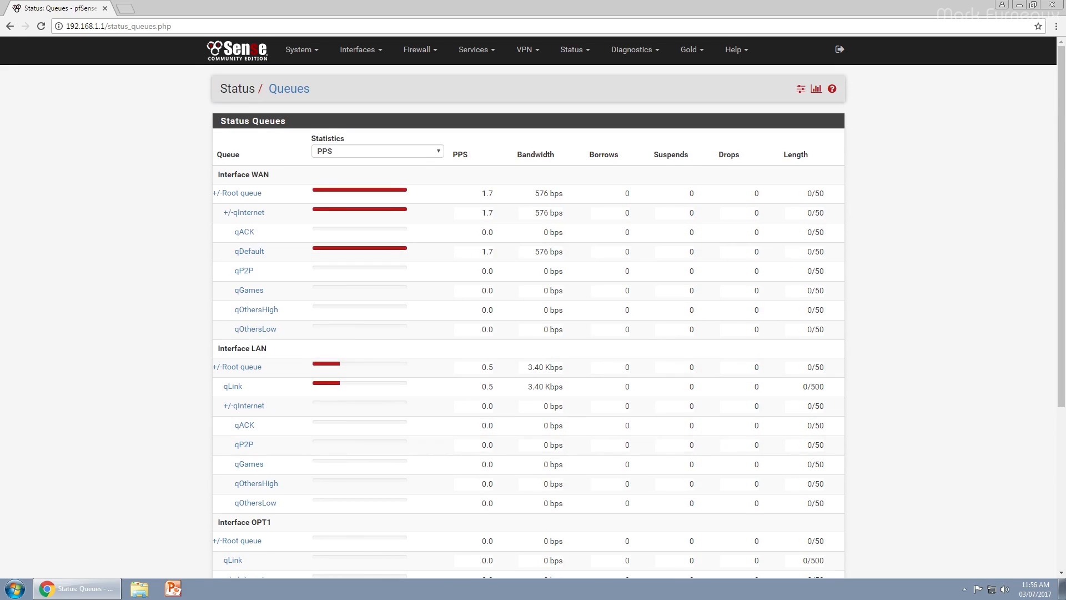
pyautogui.scroll(-2, 528, 320)
pyautogui.scroll(2, 527, 321)
pyautogui.scroll(-2, 528, 321)
pyautogui.scroll(2, 528, 321)
pyautogui.scroll(-2, 528, 272)
pyautogui.scroll(2, 527, 311)
# - Open the traffic shaper's By Queue view and inspect the per-interface settings of the queues from qInternet through qOthersLow
pyautogui.click(420, 50)
pyautogui.click(422, 108)
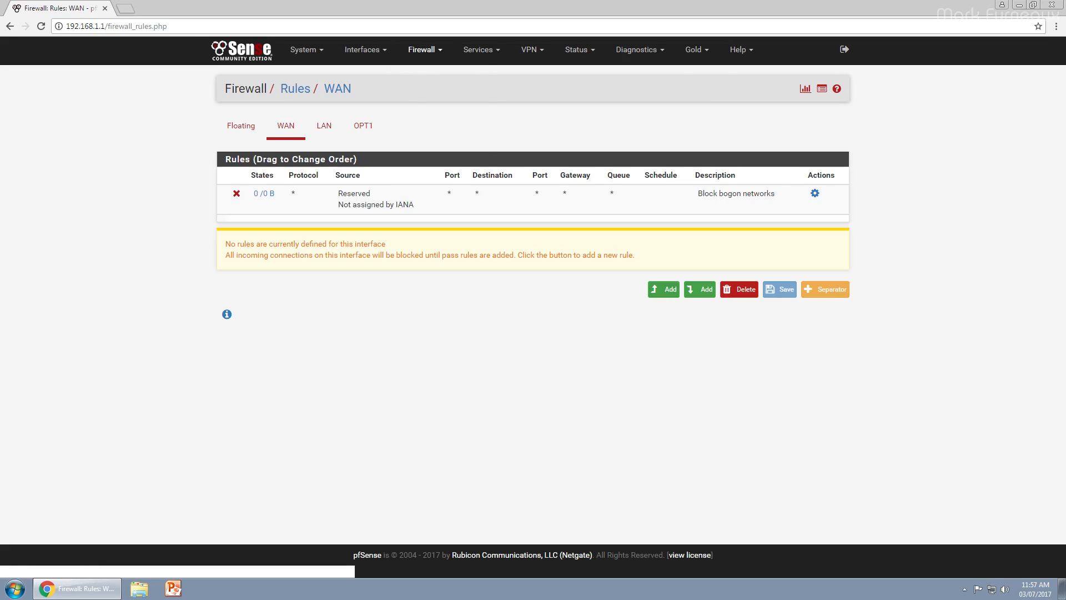
pyautogui.click(420, 49)
pyautogui.click(428, 141)
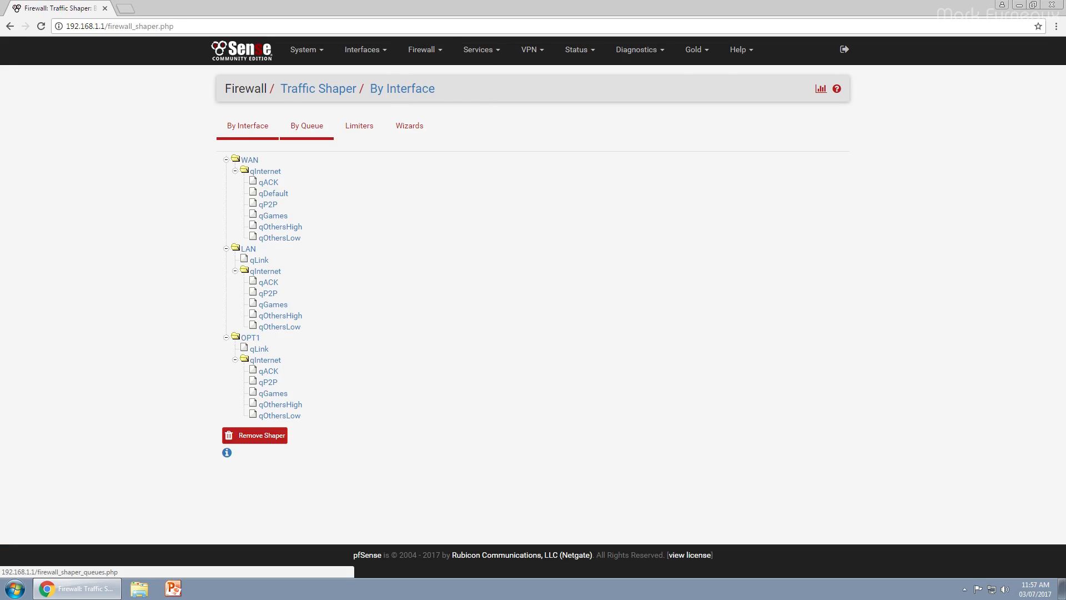
pyautogui.click(306, 125)
pyautogui.click(259, 174)
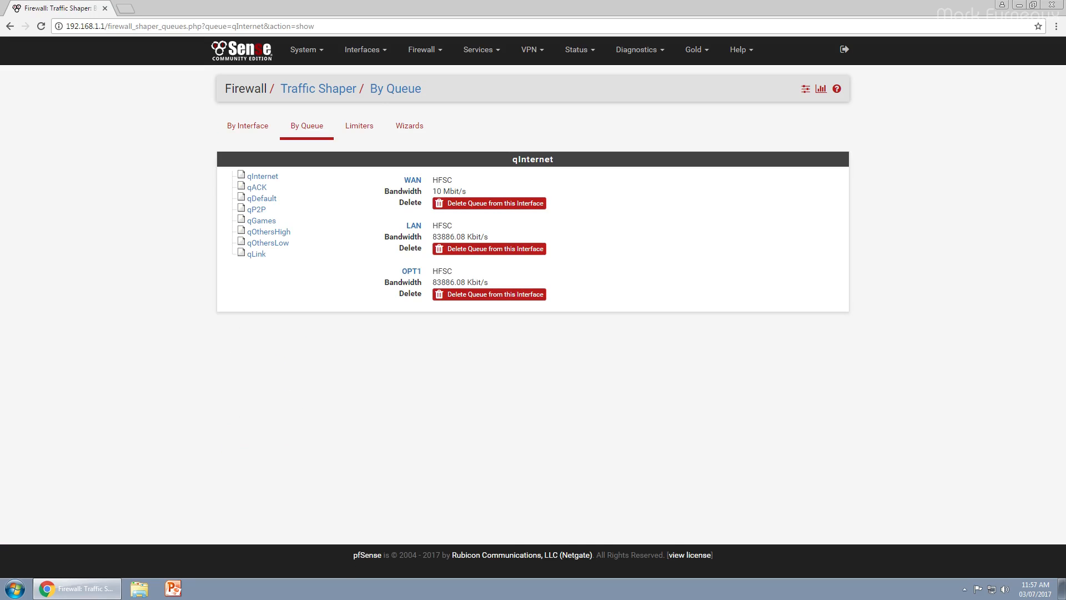
pyautogui.click(256, 187)
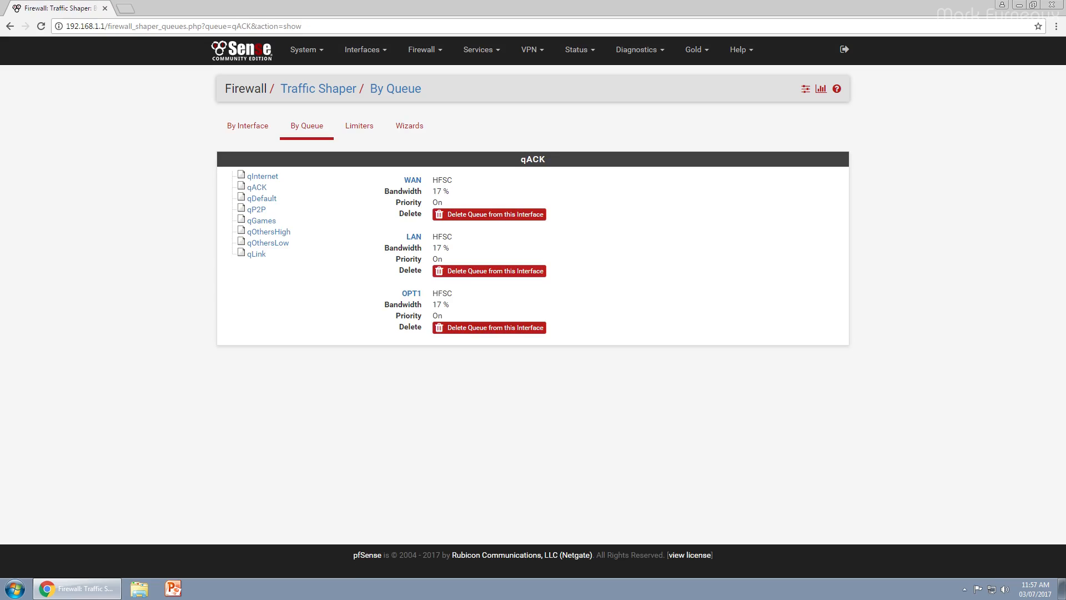
pyautogui.click(261, 199)
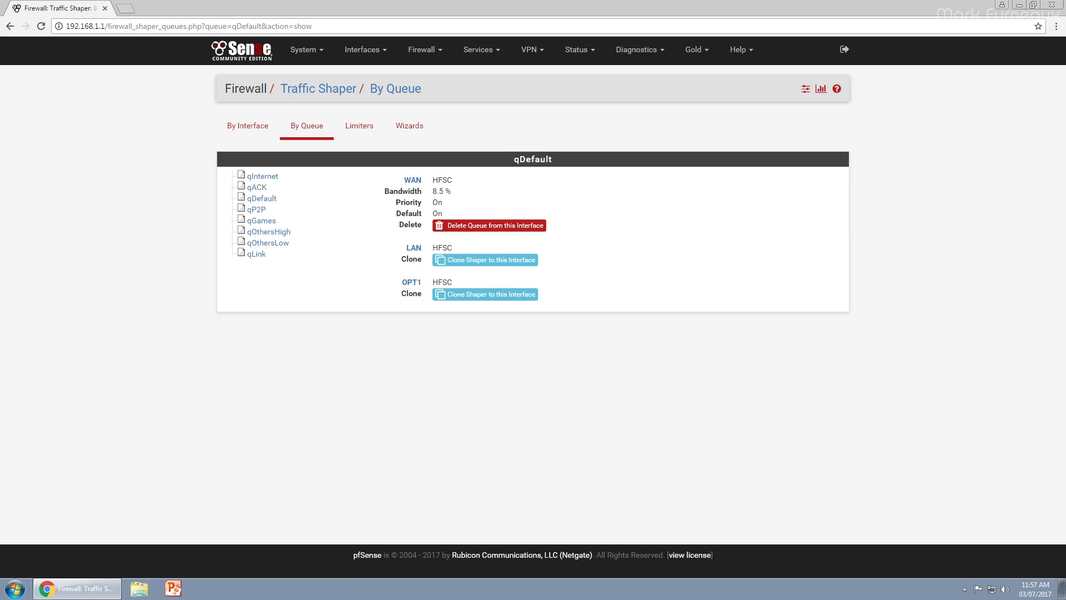
pyautogui.click(256, 209)
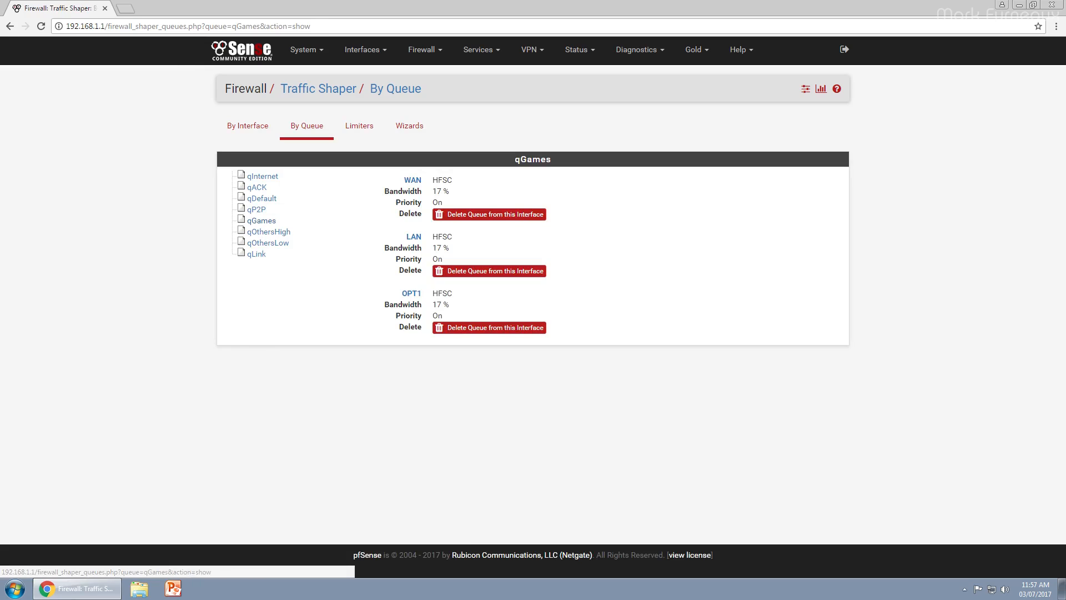
pyautogui.click(268, 231)
pyautogui.click(267, 242)
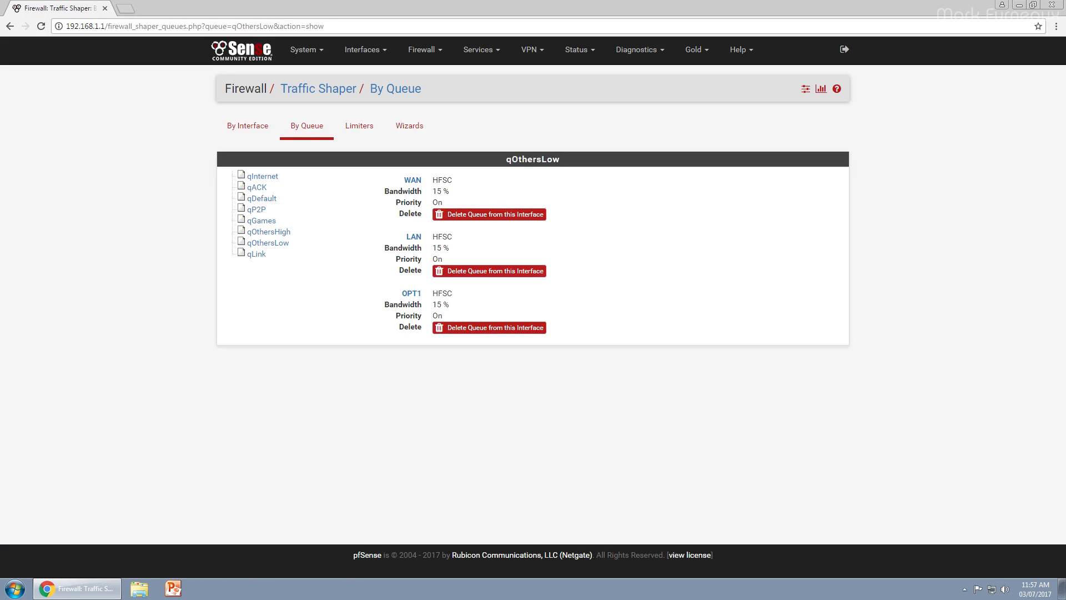
# - Switch to the By Interface view and examine the WAN qDefault queue's priority, scheduler options and service curve settings
pyautogui.click(247, 126)
pyautogui.click(267, 193)
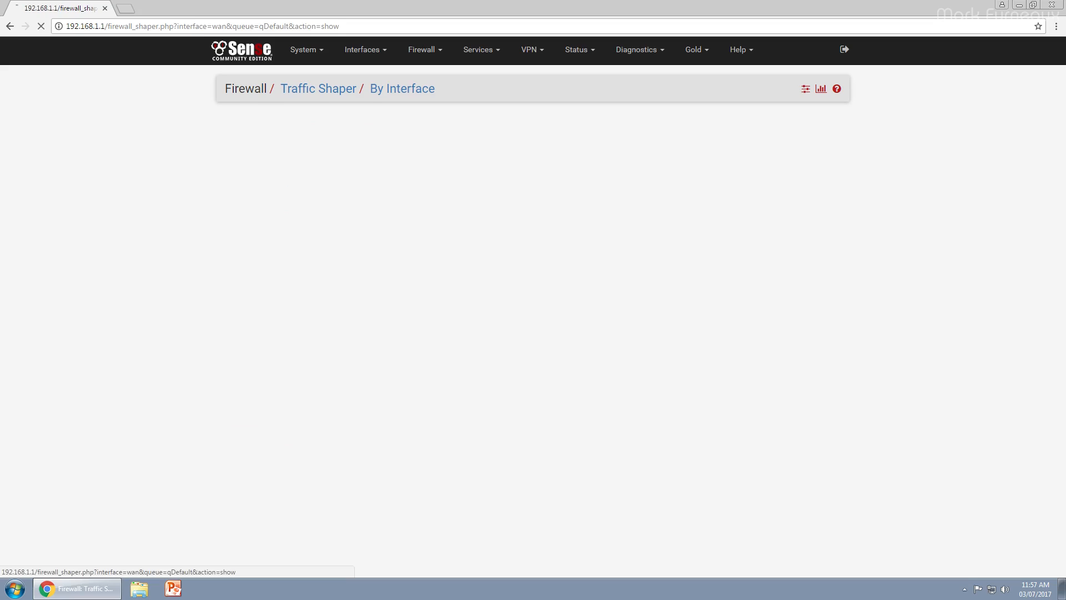
pyautogui.scroll(-4, 533, 319)
pyautogui.scroll(4, 533, 319)
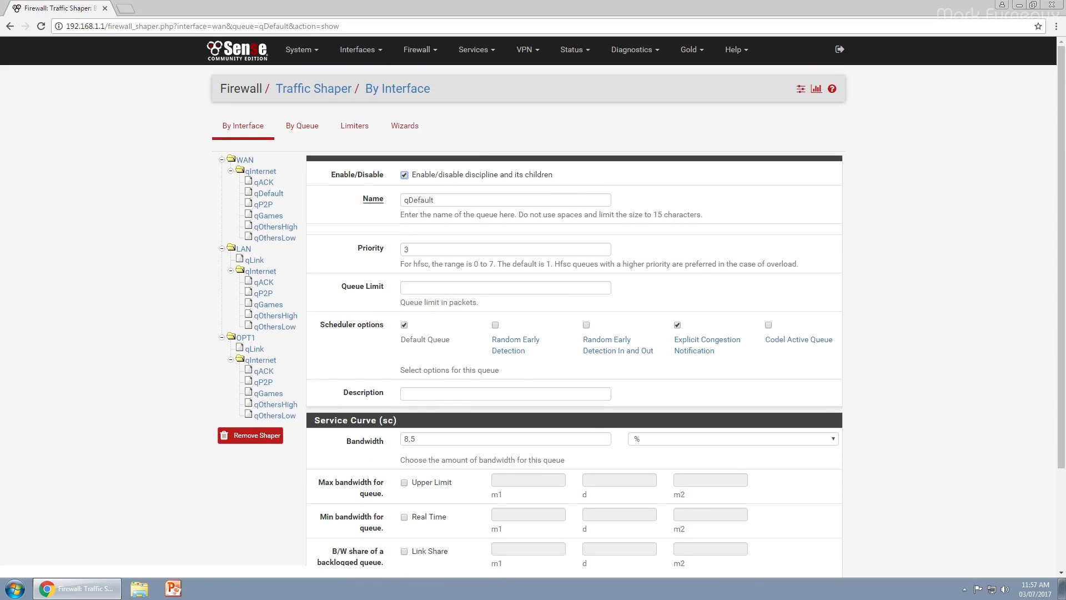
pyautogui.scroll(-3, 533, 320)
pyautogui.scroll(3, 533, 319)
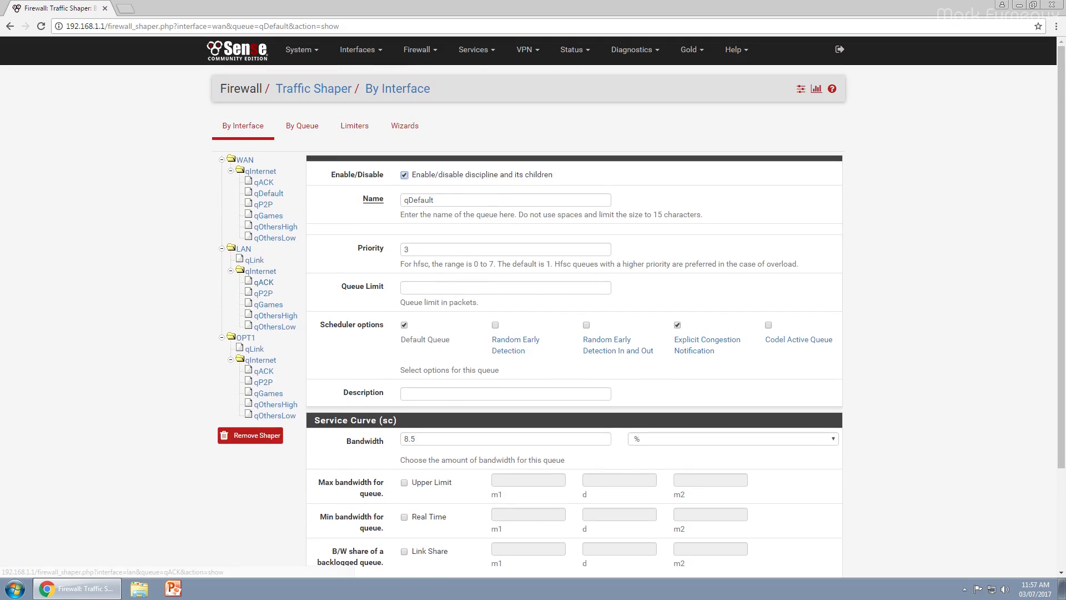
# - Open the LAN interface's qACK queue and its qGames queue, and examine the bandwidth and link share settings of qGames
pyautogui.click(264, 282)
pyautogui.click(269, 304)
pyautogui.scroll(-3, 268, 304)
pyautogui.scroll(2, 269, 304)
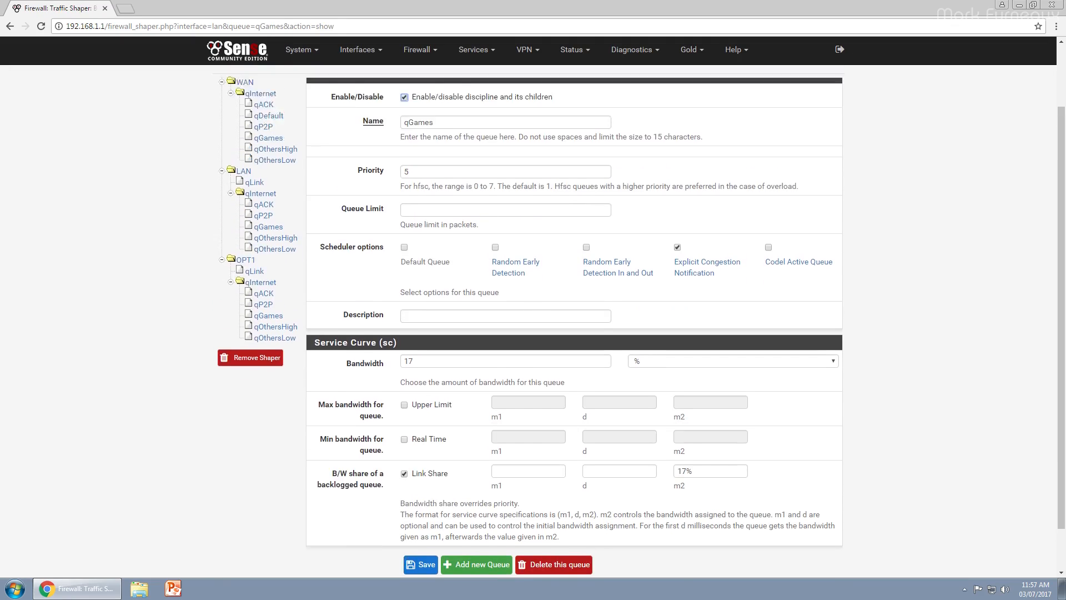
# - Open the WAN interface's qGames queue and review its priority, scheduler options and service curve settings
pyautogui.scroll(1, 533, 320)
pyautogui.click(268, 215)
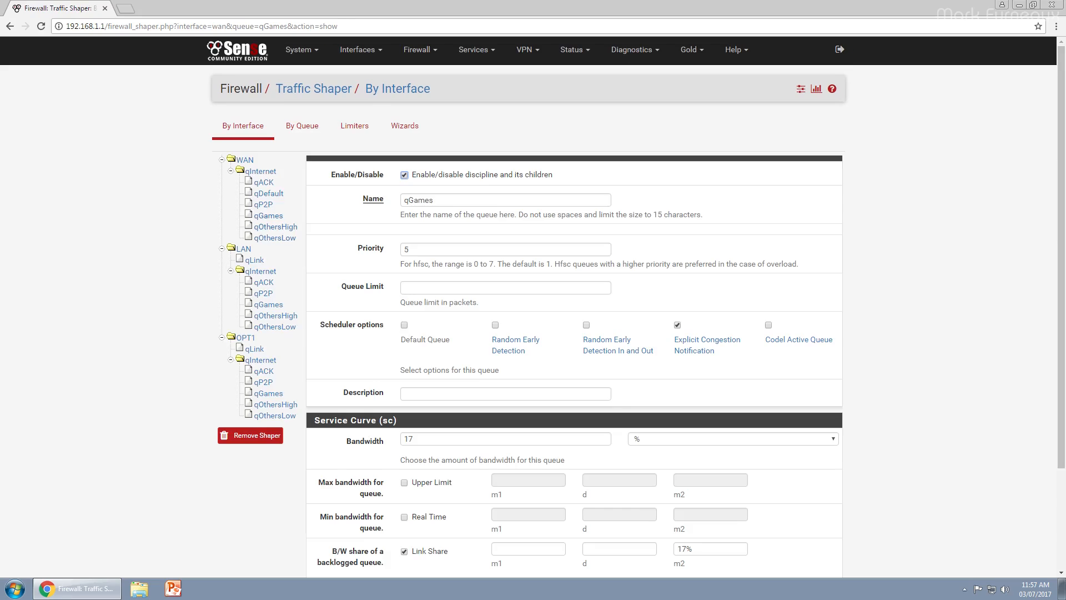
pyautogui.scroll(-3, 269, 216)
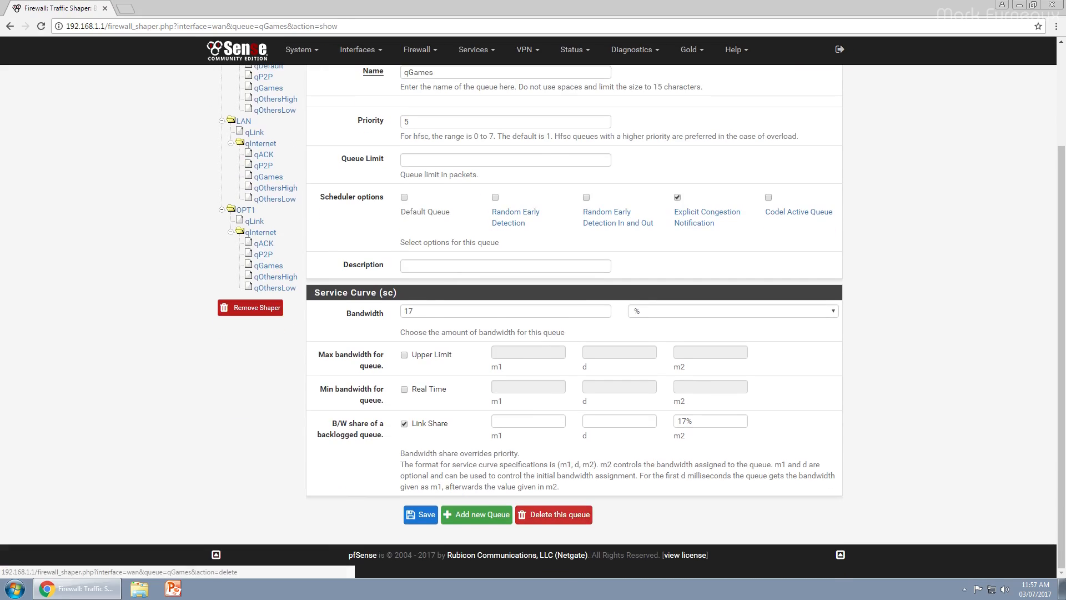
pyautogui.scroll(2, 533, 319)
pyautogui.scroll(-3, 533, 319)
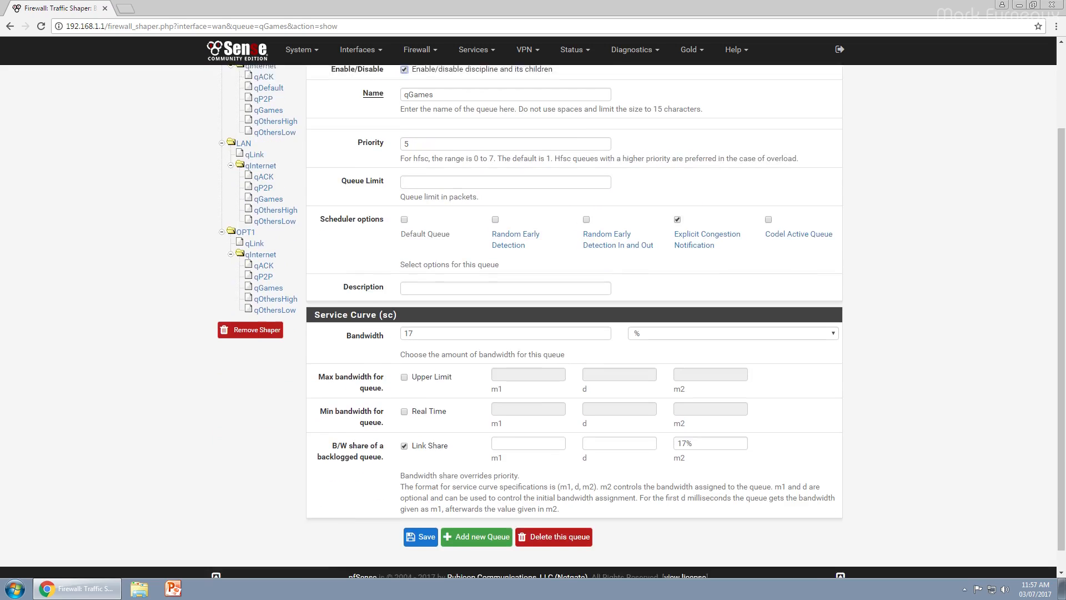
pyautogui.scroll(3, 533, 319)
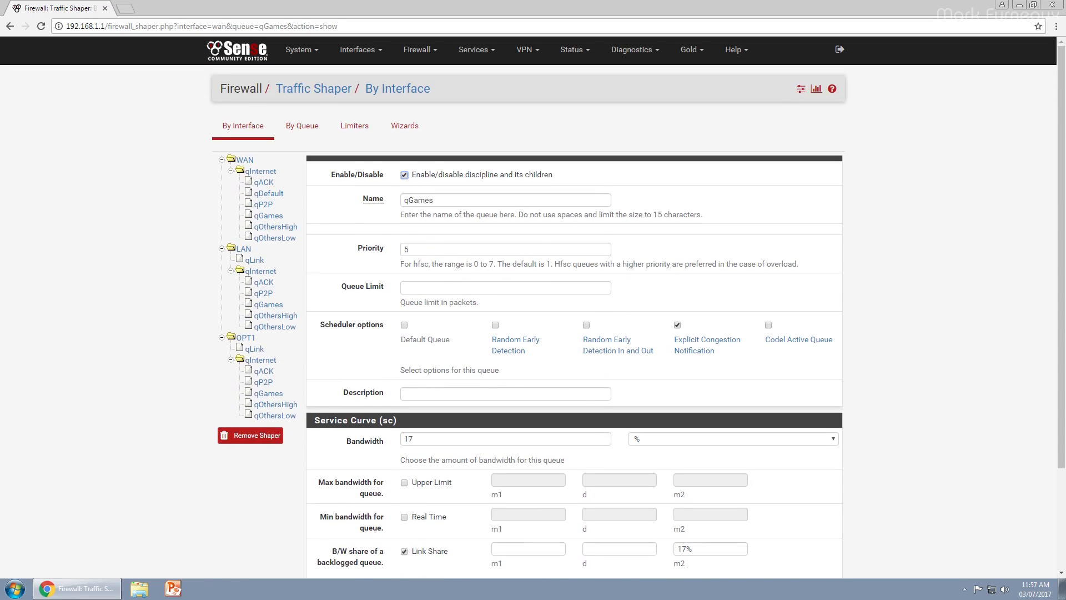
pyautogui.scroll(-3, 533, 319)
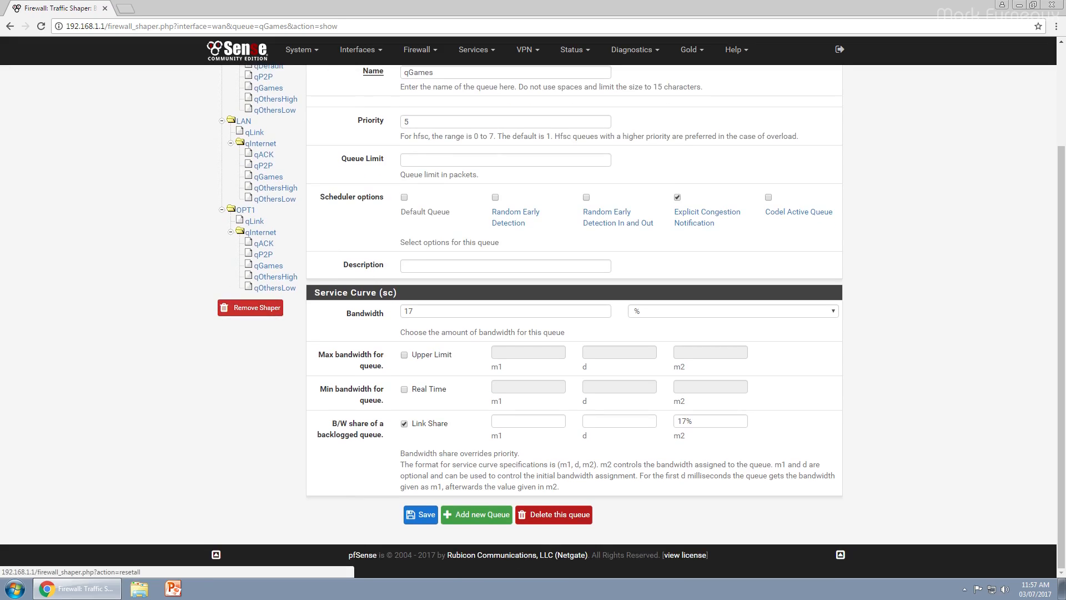
pyautogui.scroll(2, 250, 307)
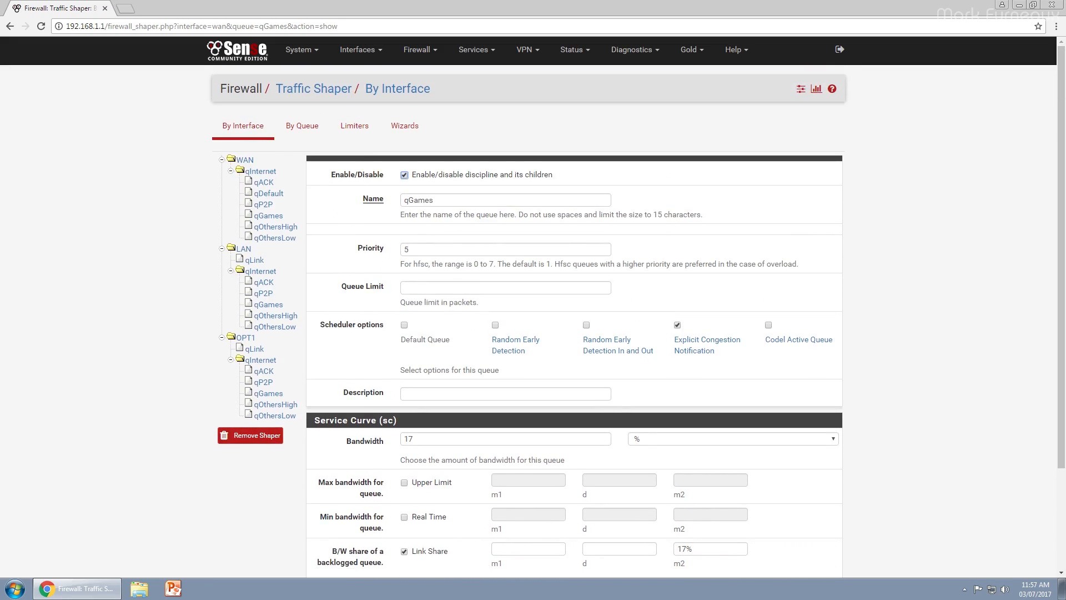
# - Remove the whole traffic shaper configuration, then check the By Queue and By Interface views for remaining queues
pyautogui.click(405, 126)
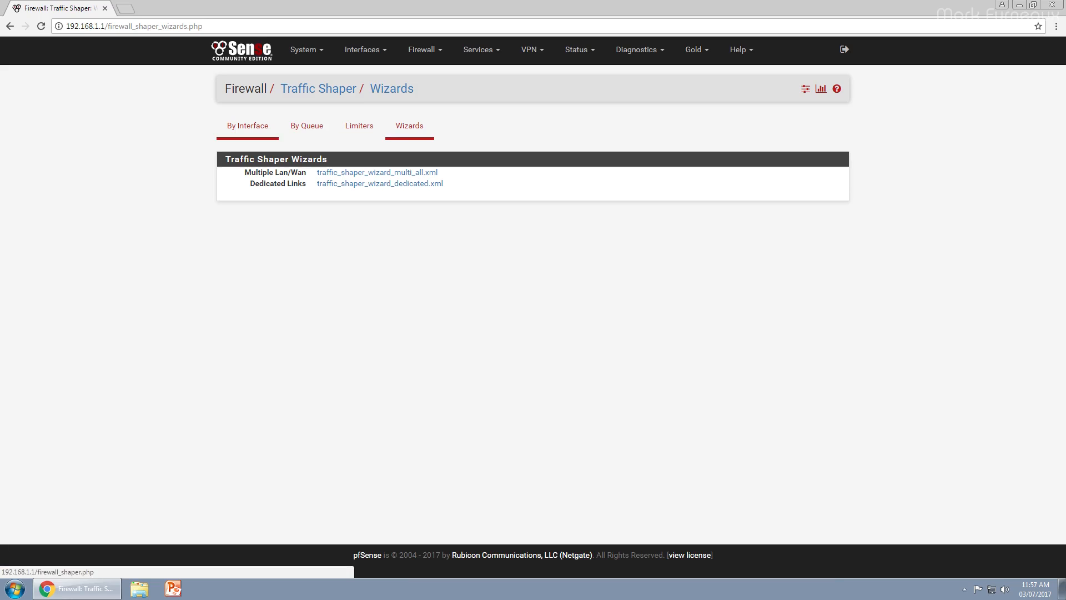
pyautogui.click(248, 126)
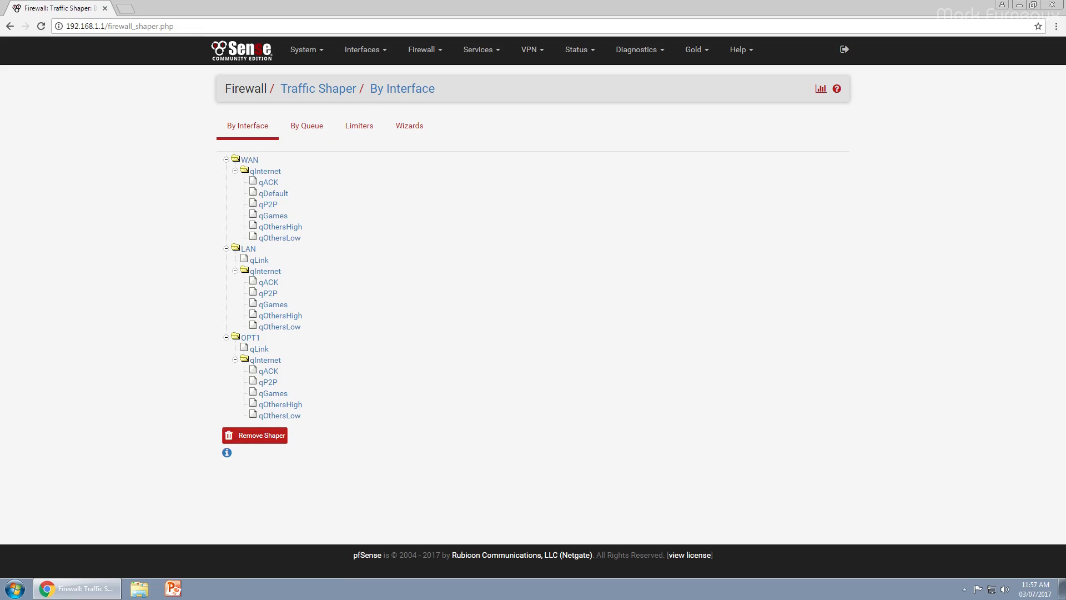
pyautogui.click(255, 435)
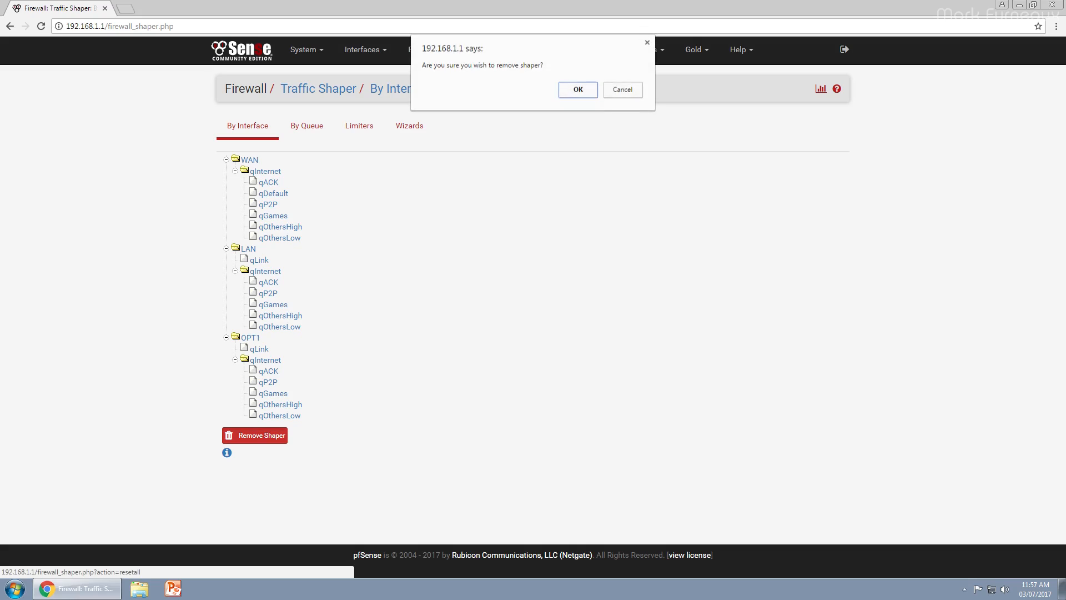
pyautogui.press('Return')
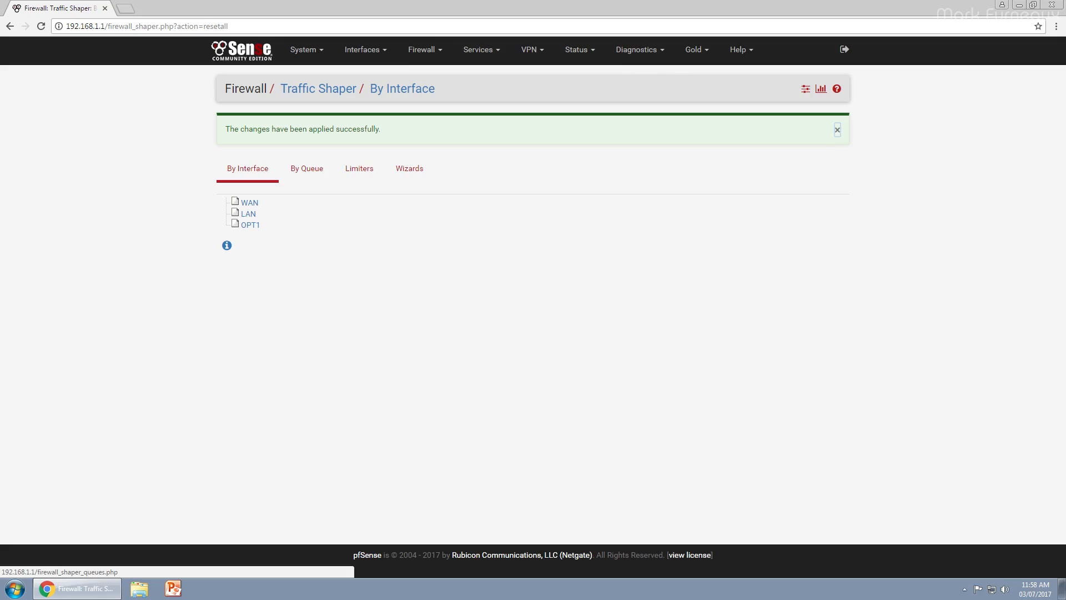
pyautogui.click(306, 168)
pyautogui.click(247, 126)
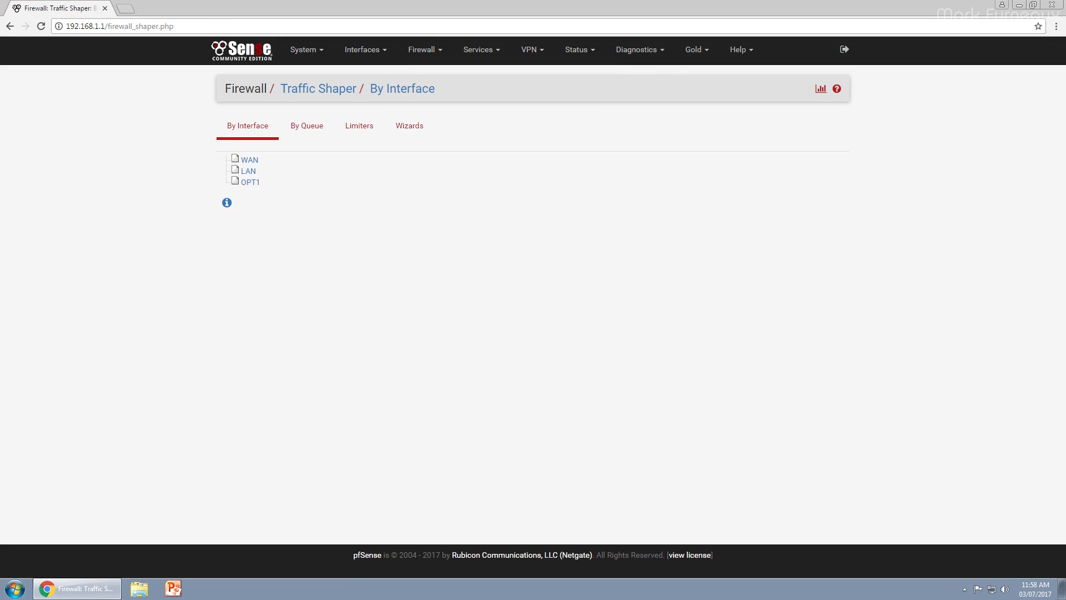
# - Open the firewall rules and check the Floating, WAN and LAN lists for leftover shaper rules, ending on the floating rules
pyautogui.click(426, 49)
pyautogui.click(419, 108)
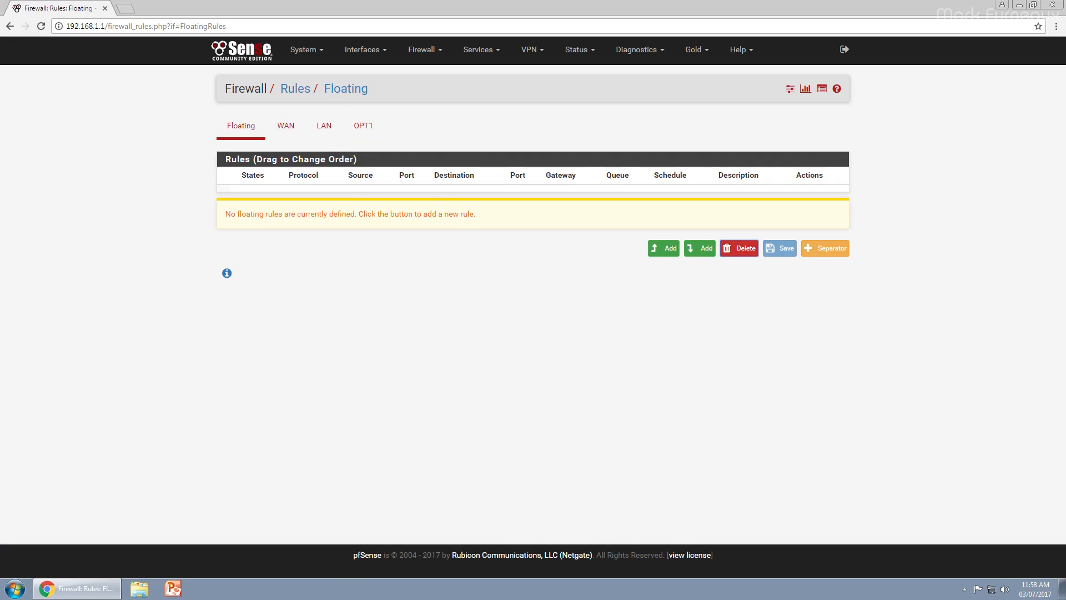
pyautogui.click(285, 126)
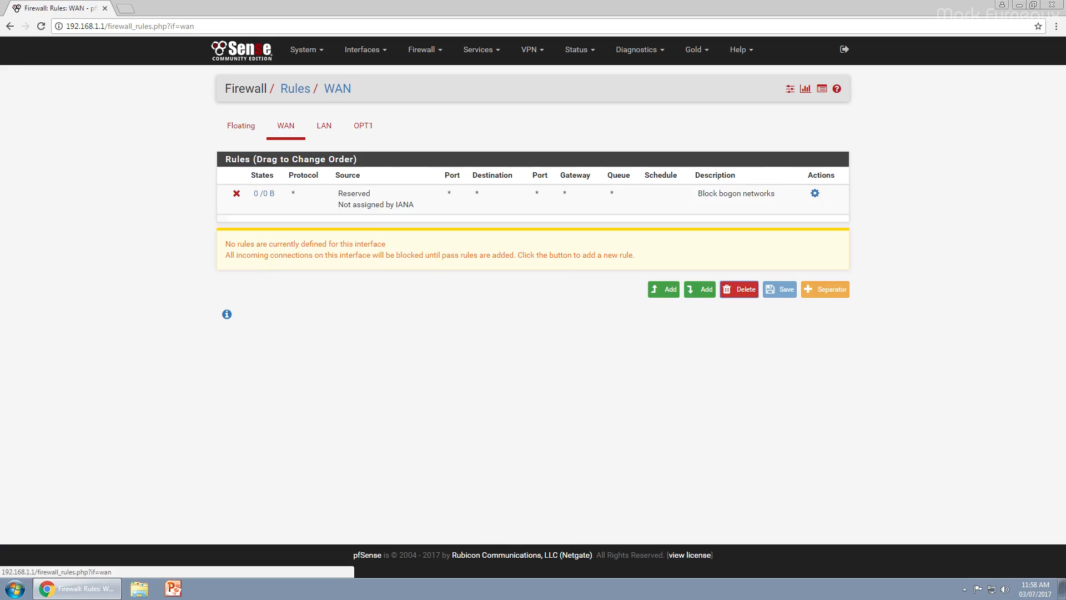
pyautogui.click(241, 126)
pyautogui.click(286, 126)
pyautogui.click(324, 126)
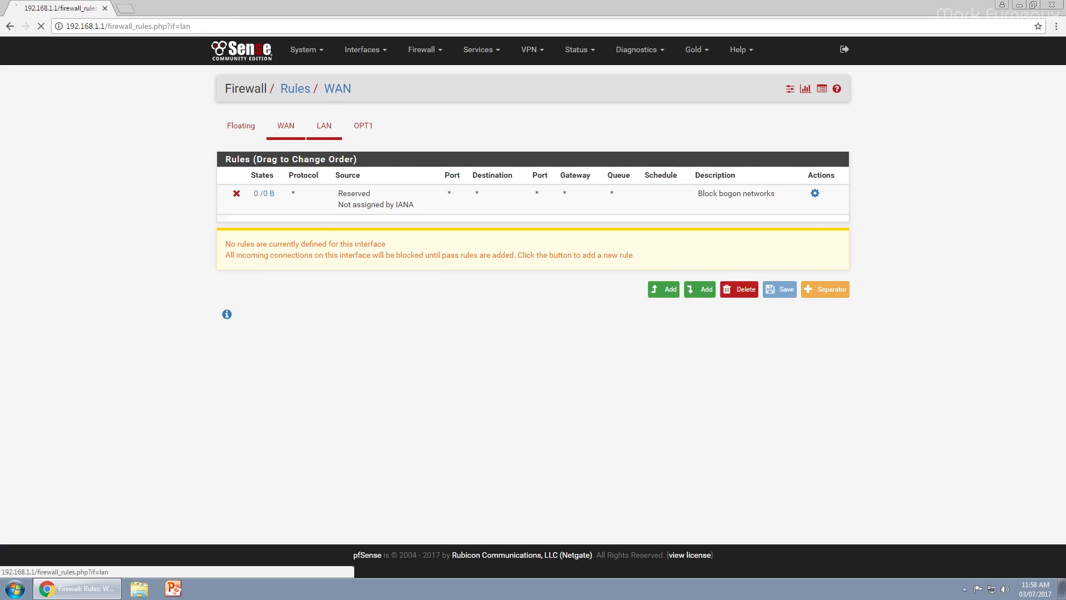
pyautogui.click(241, 126)
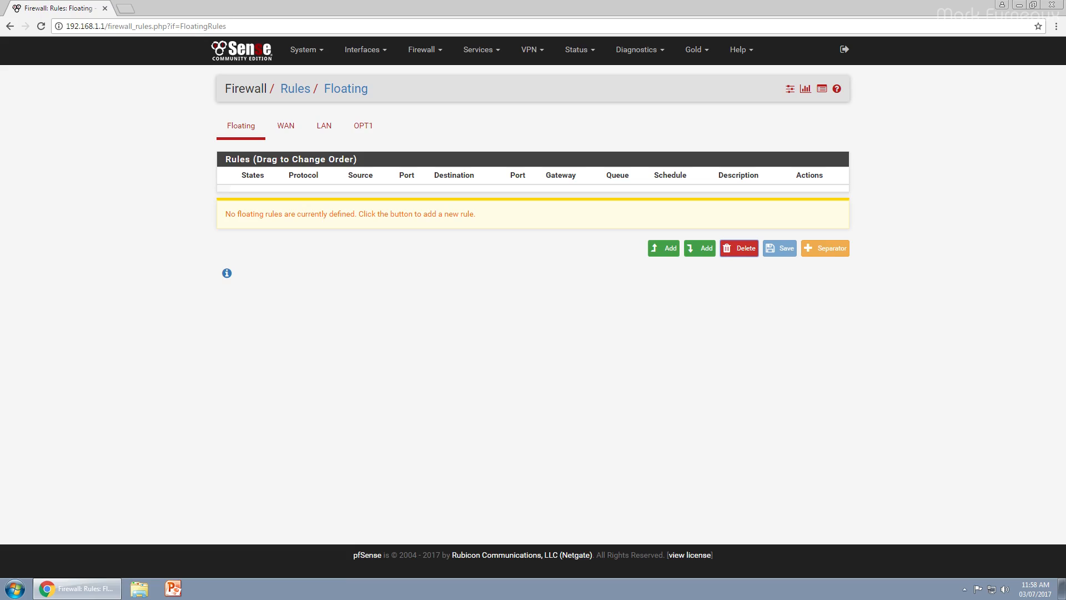